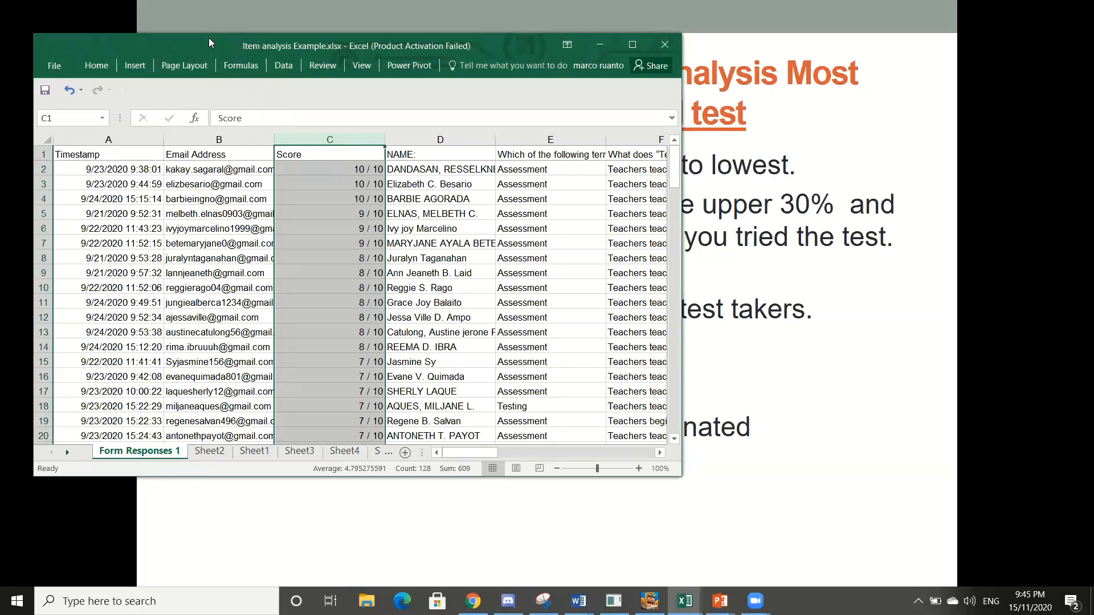
# - Add a Top 27% conditional formatting rule to the Score column using Light Red Fill with Dark Red Text
pyautogui.moveTo(209, 38); pyautogui.dragTo(263, 121)
pyautogui.click(164, 146)
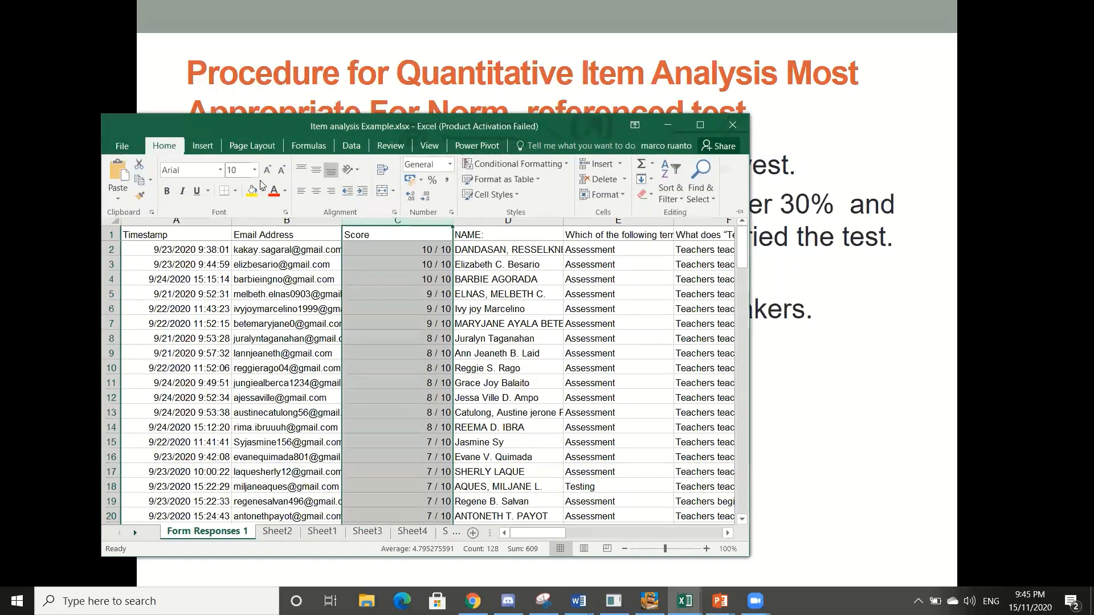
pyautogui.click(547, 162)
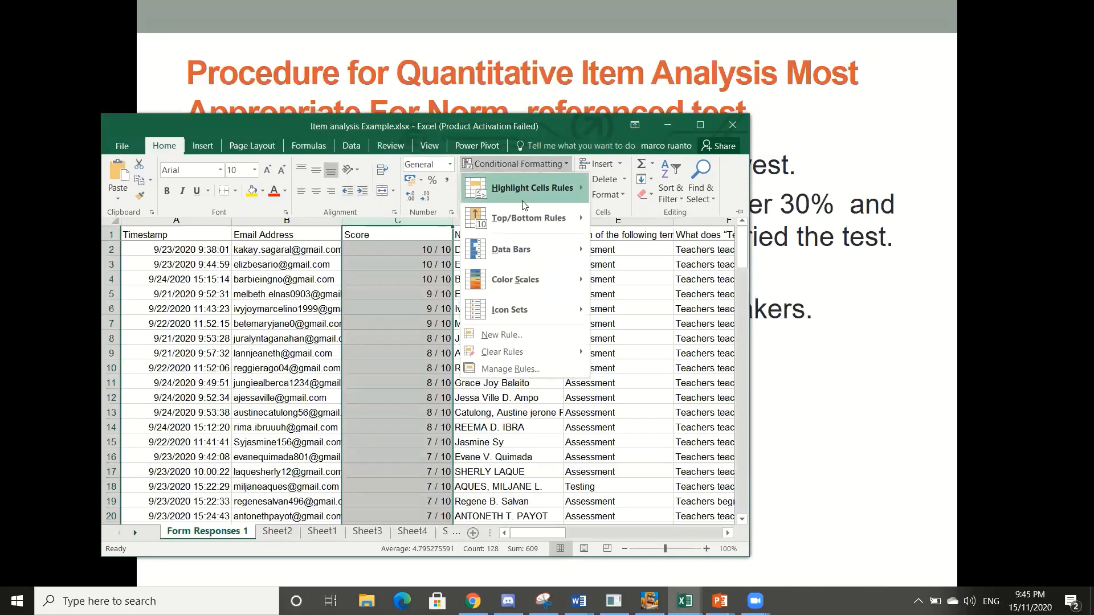
pyautogui.moveTo(515, 220)
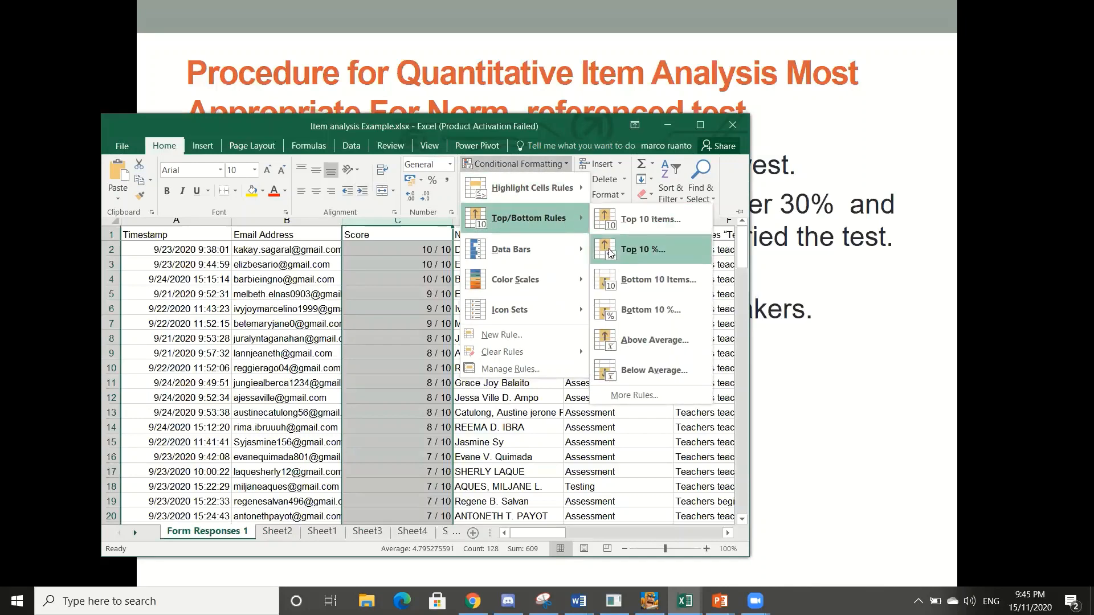
pyautogui.click(630, 251)
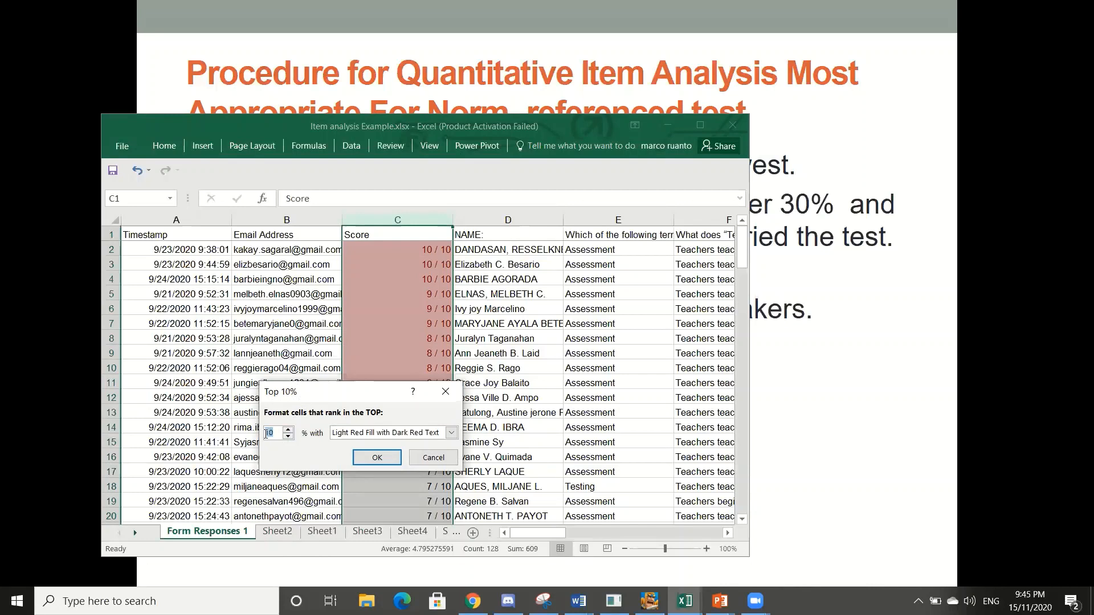
pyautogui.write('27')
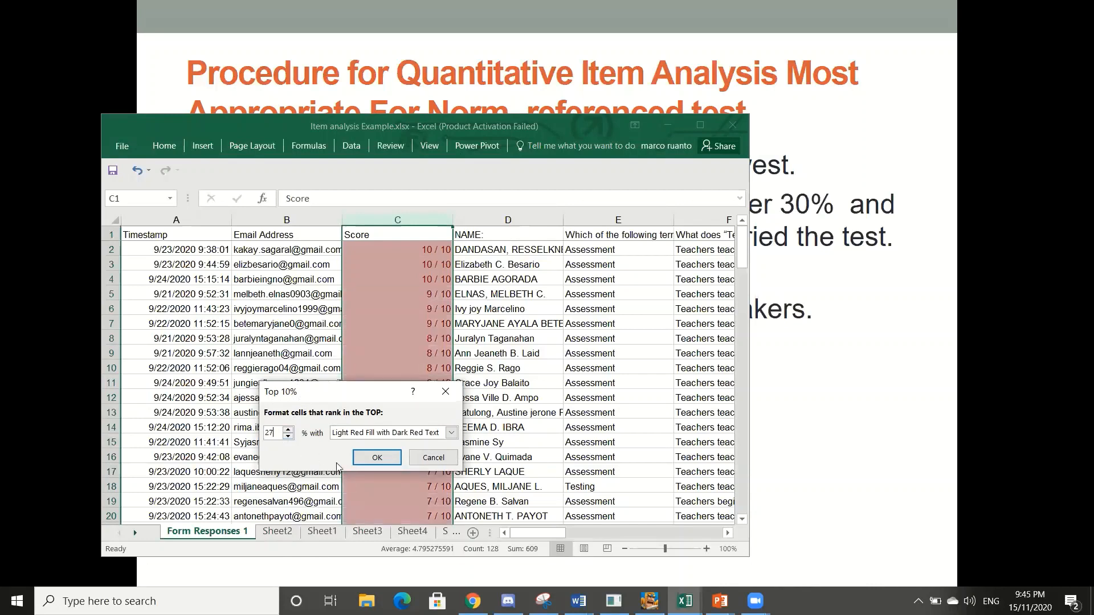
pyautogui.click(377, 458)
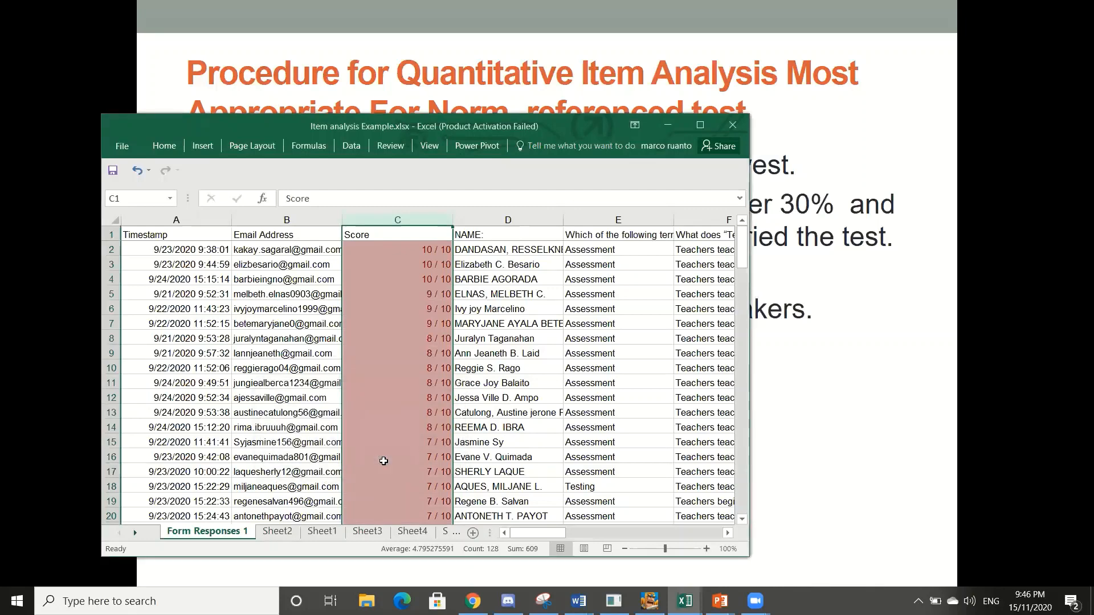
# - Add a Bottom 27% conditional formatting rule to the Score column using Yellow Fill with Dark Yellow Text
pyautogui.click(161, 146)
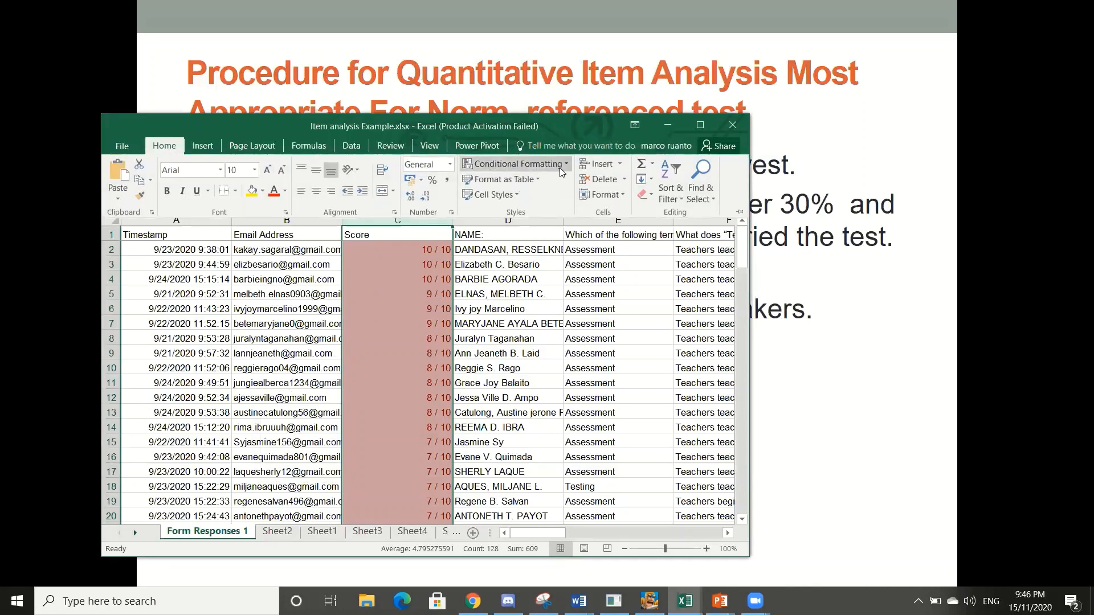
pyautogui.click(513, 166)
pyautogui.moveTo(552, 219)
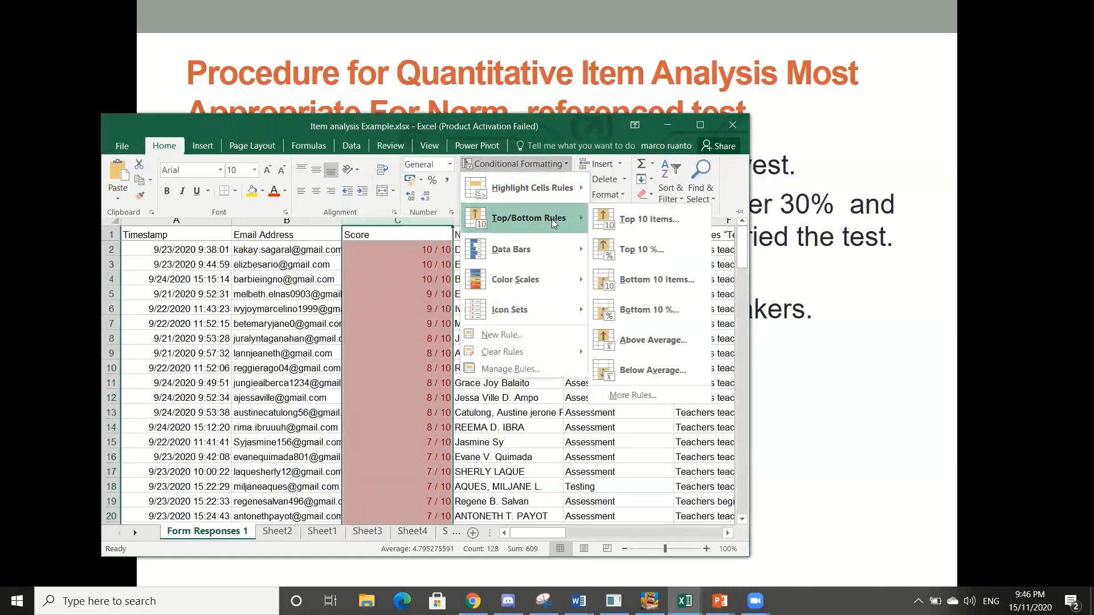
pyautogui.click(628, 313)
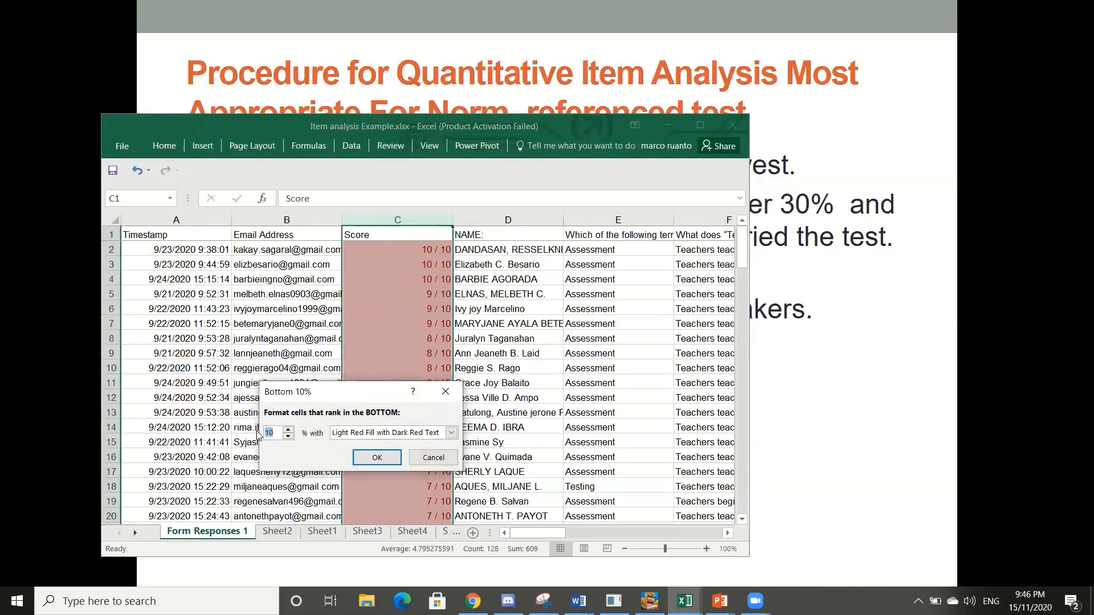
pyautogui.write('27')
pyautogui.click(452, 434)
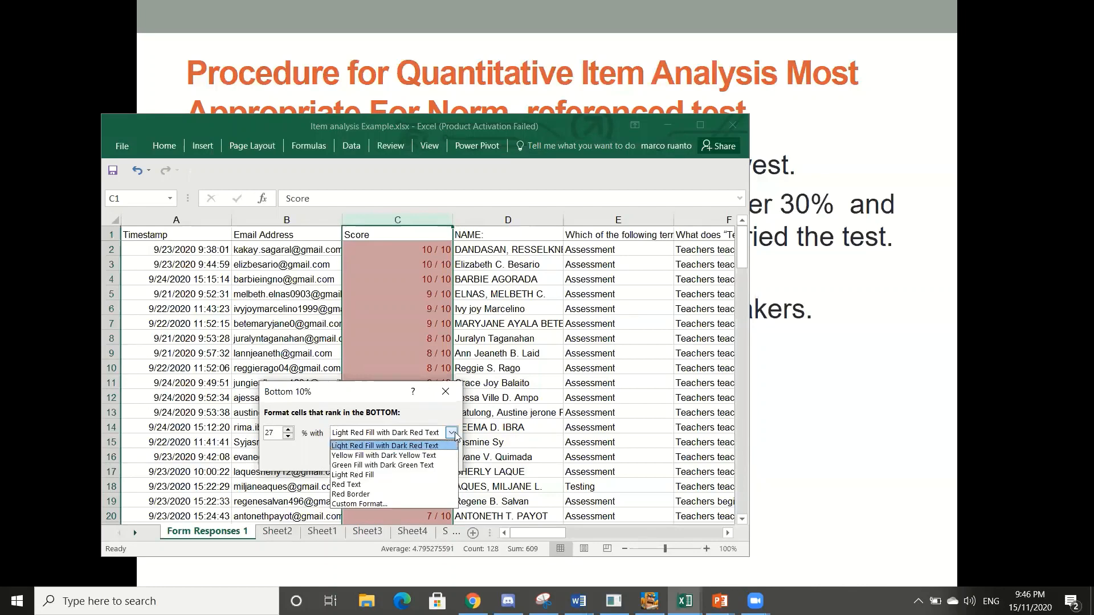
pyautogui.click(408, 456)
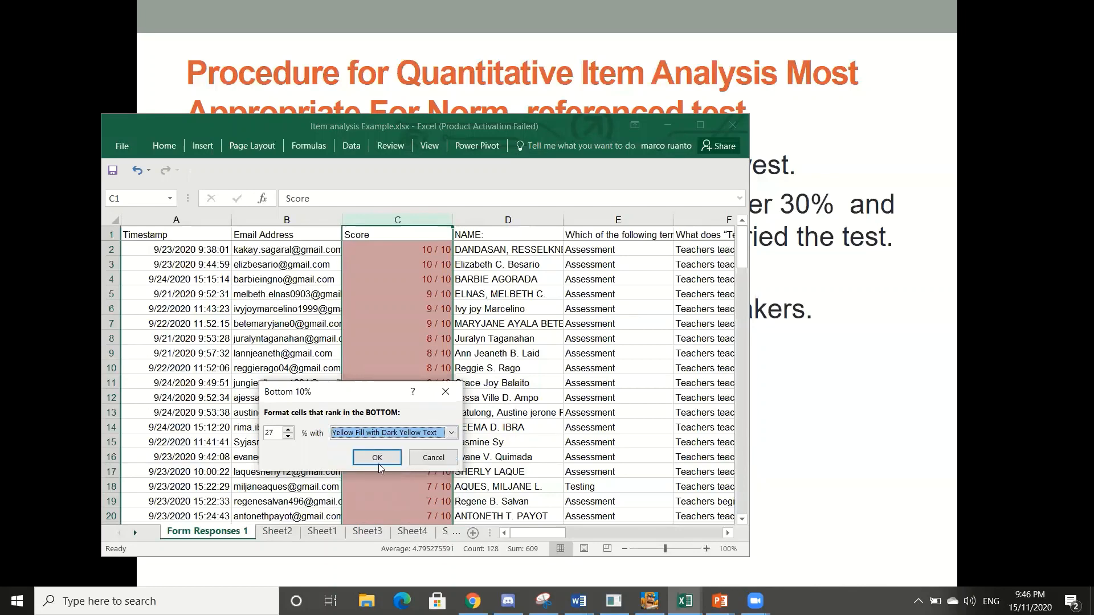
pyautogui.click(369, 459)
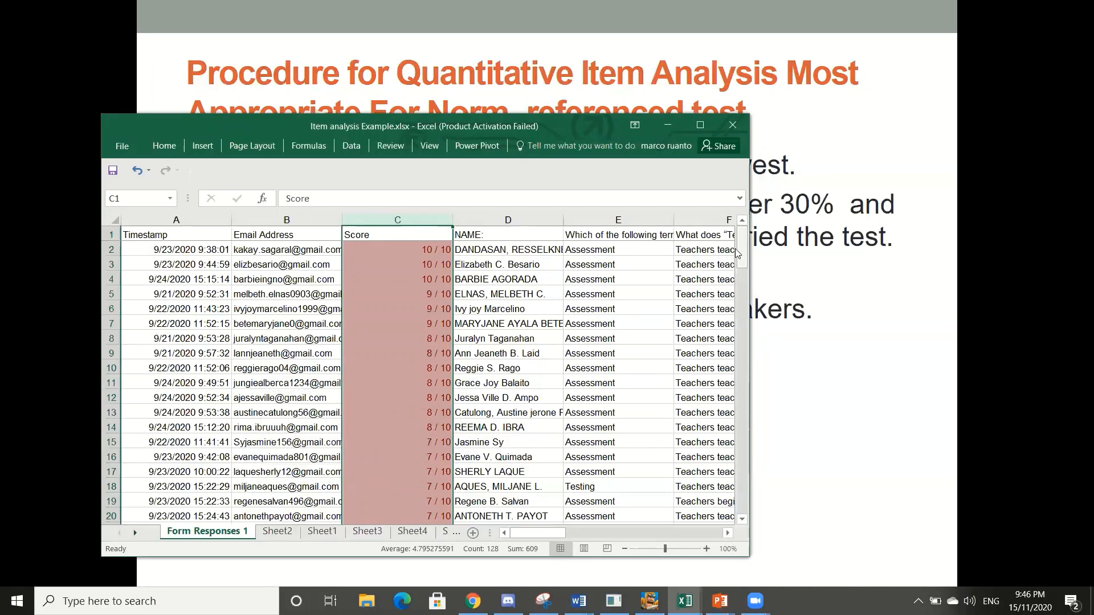
# - Review the Score column to see where the red upper group ends and the yellow lower group lies
pyautogui.moveTo(742, 247); pyautogui.dragTo(711, 230)
pyautogui.moveTo(744, 261); pyautogui.dragTo(743, 577)
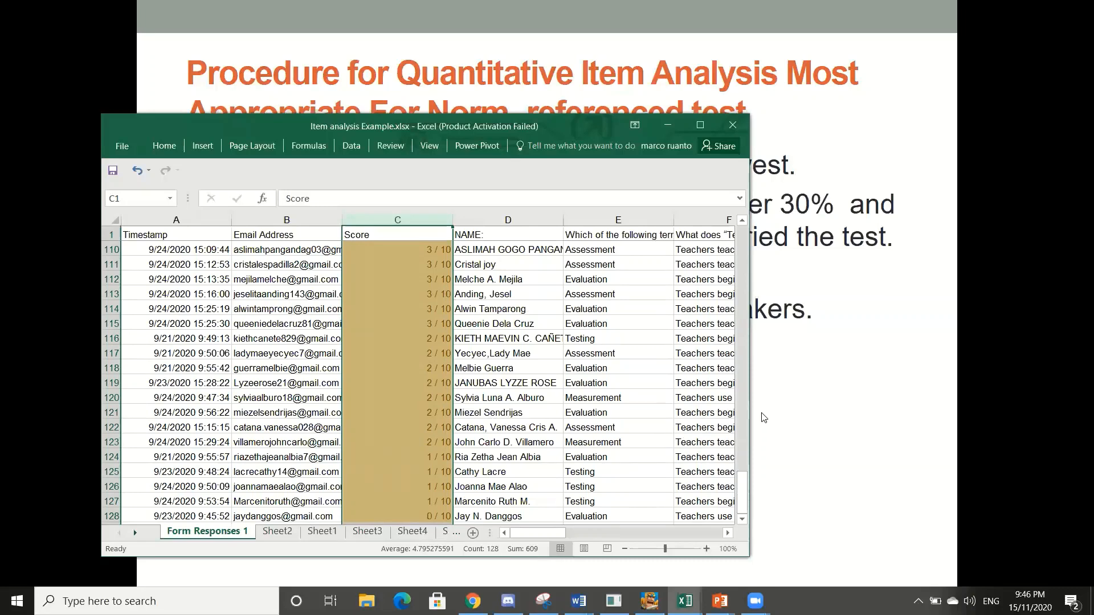
pyautogui.moveTo(743, 473); pyautogui.dragTo(747, 333)
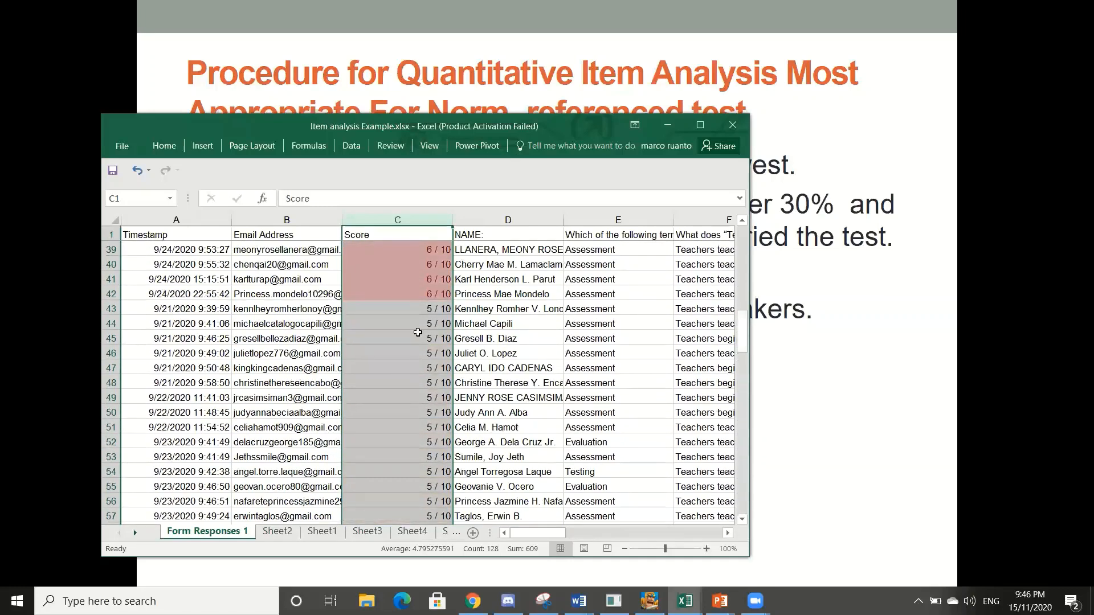
pyautogui.click(405, 332)
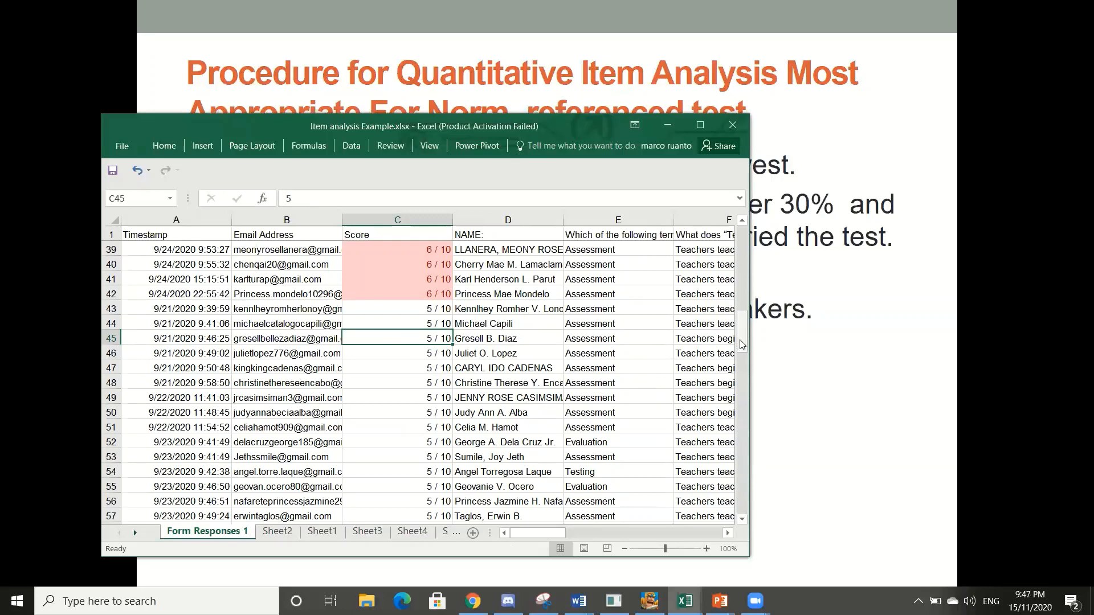
pyautogui.moveTo(742, 344); pyautogui.dragTo(744, 238)
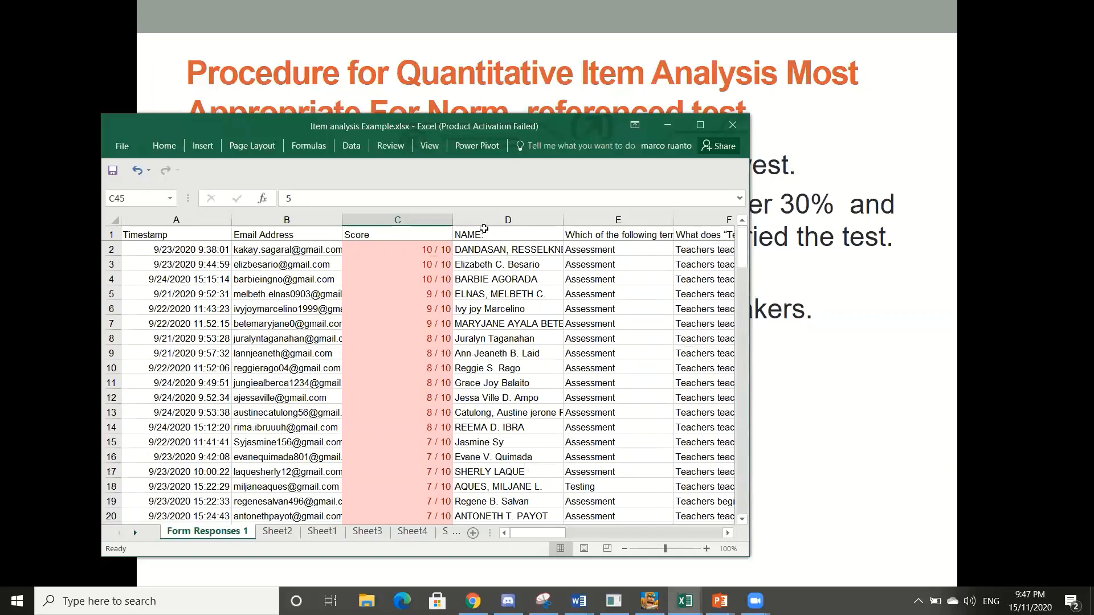
# - Copy the header row and all red-highlighted upper-group rows, from the Score column through column P (C1:P42)
pyautogui.click(402, 250)
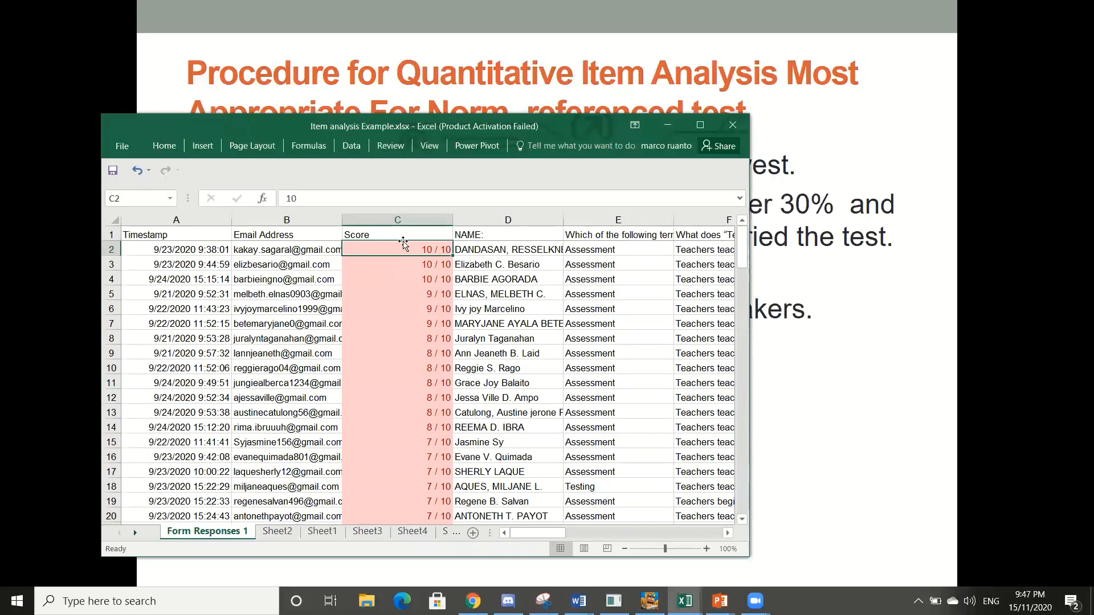
pyautogui.click(410, 232)
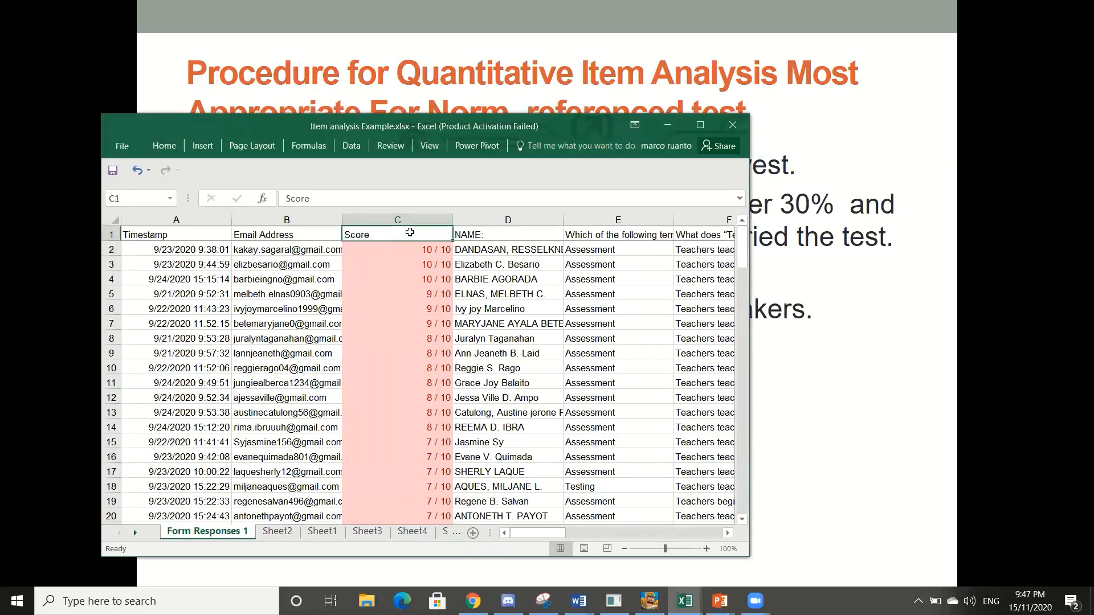
pyautogui.hotkey('shift', 'Down')
pyautogui.hotkey('shift', 'Down')
pyautogui.hotkey('shift', 'Down')
pyautogui.hotkey('shift', 'Down')
pyautogui.hotkey('shift', 'Down')
pyautogui.hotkey('shift', 'Down')
pyautogui.hotkey('shift', 'Down')
pyautogui.hotkey('shift', 'Down')
pyautogui.hotkey('shift', 'Down')
pyautogui.hotkey('shift', 'Down')
pyautogui.hotkey('shift', 'Down')
pyautogui.hotkey('shift', 'Down')
pyautogui.hotkey('shift', 'Down')
pyautogui.hotkey('shift', 'Down')
pyautogui.hotkey('shift', 'Down')
pyautogui.hotkey('shift', 'Down')
pyautogui.hotkey('shift', 'Down')
pyautogui.hotkey('shift', 'Down')
pyautogui.hotkey('shift', 'Down')
pyautogui.hotkey('shift', 'Down')
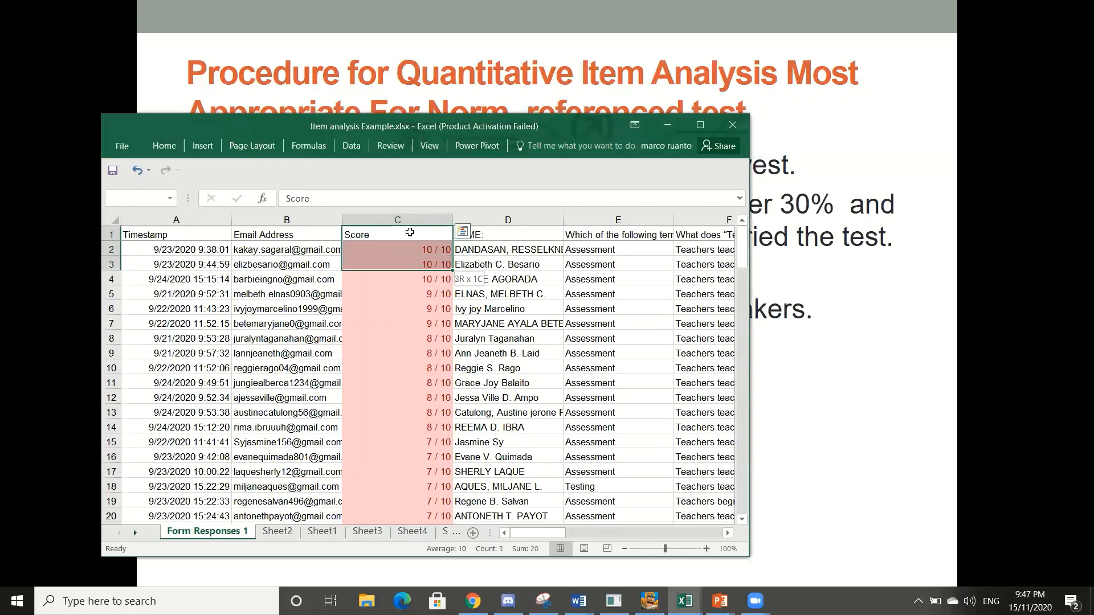
pyautogui.hotkey('shift', 'Down')
pyautogui.hotkey('shift', 'Down')
pyautogui.hotkey('shift', 'Down')
pyautogui.hotkey('shift', 'Down')
pyautogui.hotkey('shift', 'Down')
pyautogui.hotkey('shift', 'Down')
pyautogui.hotkey('shift', 'Down')
pyautogui.hotkey('shift', 'Down')
pyautogui.hotkey('shift', 'Down')
pyautogui.hotkey('shift', 'Down')
pyautogui.hotkey('shift', 'Down')
pyautogui.hotkey('shift', 'Down')
pyautogui.hotkey('shift', 'Down')
pyautogui.hotkey('shift', 'Down')
pyautogui.hotkey('shift', 'Down')
pyautogui.hotkey('shift', 'Down')
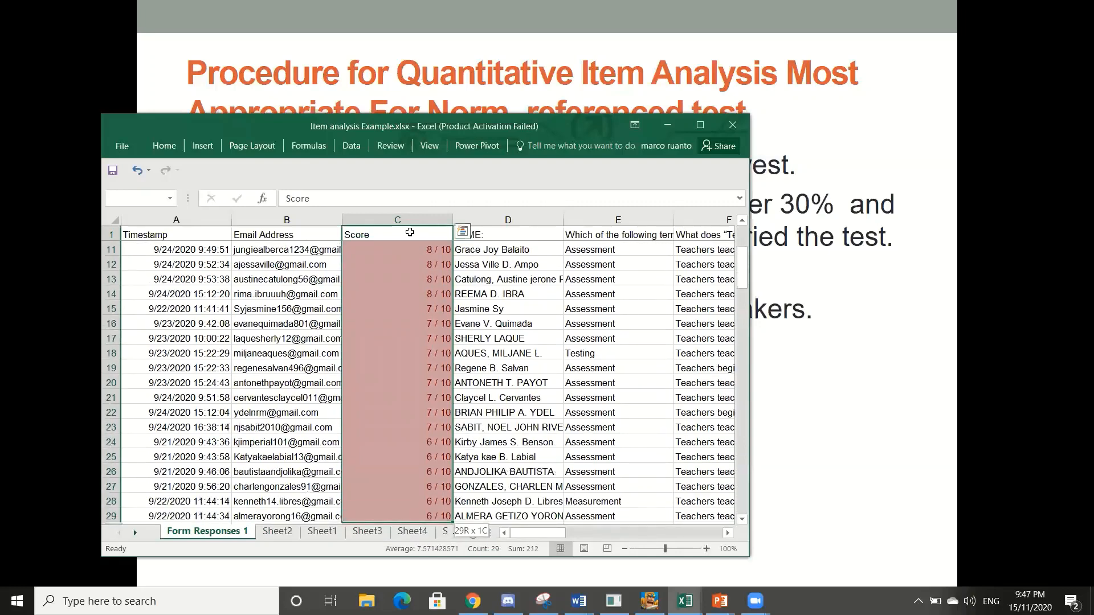
pyautogui.hotkey('shift', 'Down')
pyautogui.hotkey('shift', 'Down')
pyautogui.hotkey('shift', 'Down')
pyautogui.hotkey('shift', 'Down')
pyautogui.hotkey('shift', 'Down')
pyautogui.hotkey('shift', 'Down')
pyautogui.hotkey('shift', 'Down')
pyautogui.hotkey('shift', 'Down')
pyautogui.hotkey('shift', 'Down')
pyautogui.hotkey('shift', 'Down')
pyautogui.hotkey('shift', 'Down')
pyautogui.hotkey('shift', 'Down')
pyautogui.hotkey('shift', 'Down')
pyautogui.hotkey('shift', 'Down')
pyautogui.hotkey('shift', 'Up')
pyautogui.hotkey('shift', 'Up')
pyautogui.hotkey('shift', 'Up')
pyautogui.hotkey('shift', 'Up')
pyautogui.hotkey('shift', 'Up')
pyautogui.hotkey('shift', 'Up')
pyautogui.hotkey('shift', 'Up')
pyautogui.hotkey('shift', 'Up')
pyautogui.hotkey('shift', 'Up')
pyautogui.hotkey('shift', 'Up')
pyautogui.hotkey('shift', 'Up')
pyautogui.hotkey('shift', 'Up')
pyautogui.hotkey('shift', 'Up')
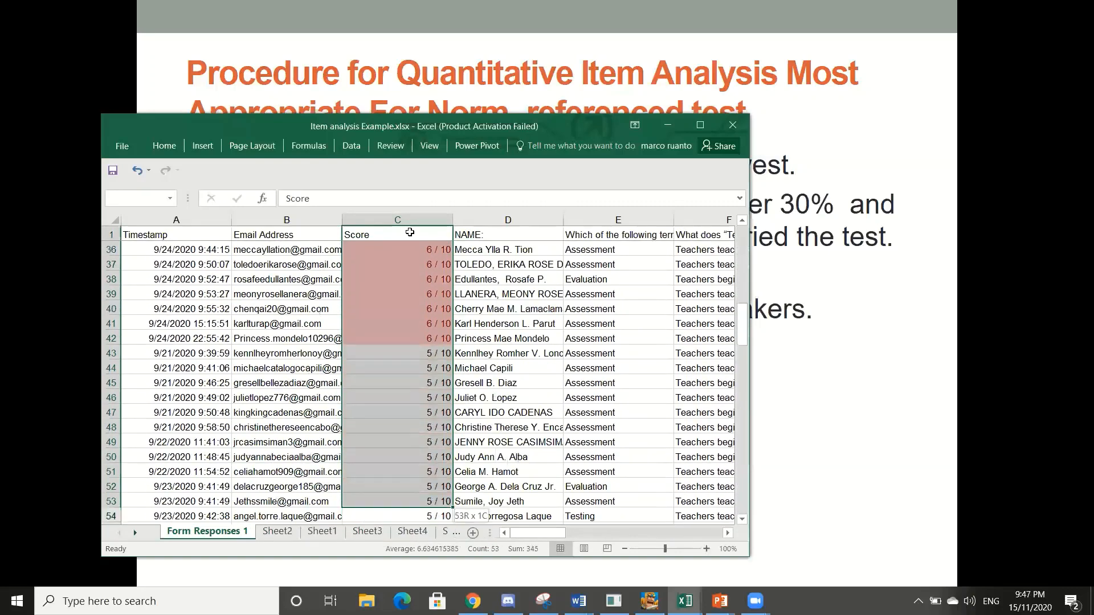
pyautogui.hotkey('shift', 'Down')
pyautogui.hotkey('shift', 'Right')
pyautogui.hotkey('shift', 'Right')
pyautogui.hotkey('shift', 'Right')
pyautogui.hotkey('shift', 'Right')
pyautogui.hotkey('shift', 'Right')
pyautogui.hotkey('shift', 'Right')
pyautogui.hotkey('shift', 'Right')
pyautogui.hotkey('shift', 'Right')
pyautogui.hotkey('shift', 'Right')
pyautogui.hotkey('shift', 'Right')
pyautogui.hotkey('shift', 'Right')
pyautogui.hotkey('shift', 'Right')
pyautogui.hotkey('shift', 'Right')
pyautogui.hotkey('shift', 'Right')
pyautogui.hotkey('shift', 'Right')
pyautogui.hotkey('shift', 'Right')
pyautogui.hotkey('shift', 'Right')
pyautogui.hotkey('shift', 'Right')
pyautogui.hotkey('shift', 'Right')
pyautogui.hotkey('shift', 'Right')
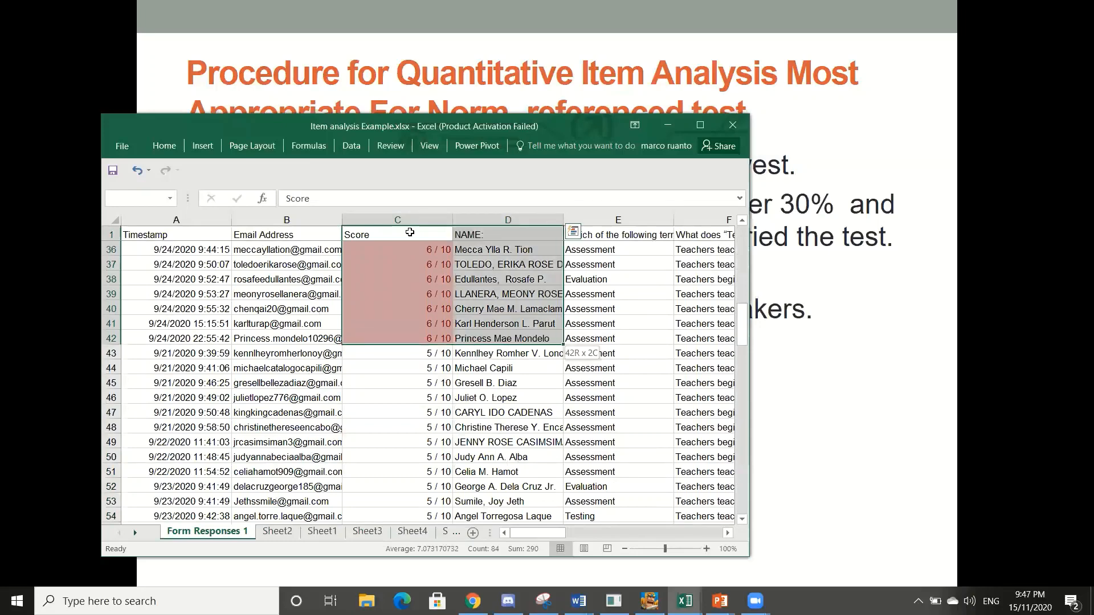
pyautogui.hotkey('shift', 'Left')
pyautogui.hotkey('shift', 'Left')
pyautogui.hotkey('shift', 'Left')
pyautogui.hotkey('shift', 'Left')
pyautogui.hotkey('shift', 'Left')
pyautogui.hotkey('shift', 'Left')
pyautogui.hotkey('shift', 'Left')
pyautogui.hotkey('shift', 'Left')
pyautogui.hotkey('shift', 'Left')
pyautogui.hotkey('shift', 'Left')
pyautogui.hotkey('shift', 'Left')
pyautogui.hotkey('shift', 'Left')
pyautogui.hotkey('shift', 'Left')
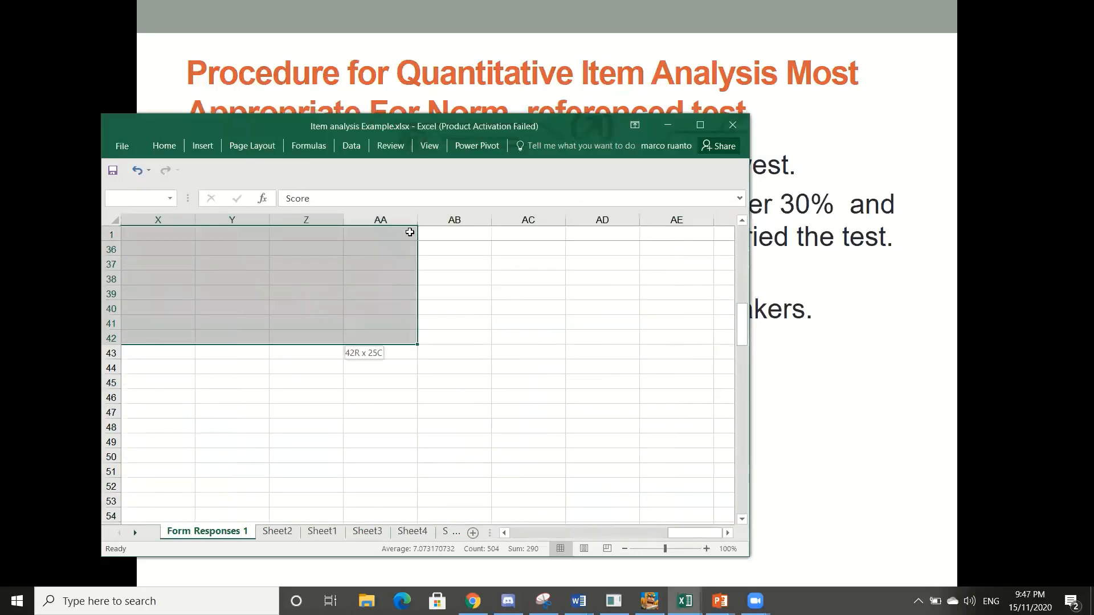
pyautogui.hotkey('shift', 'Right')
pyautogui.hotkey('shift', 'Right')
pyautogui.hotkey('shift', 'Right')
pyautogui.hotkey('shift', 'Right')
pyautogui.hotkey('shift', 'Right')
pyautogui.hotkey('shift', 'Right')
pyautogui.hotkey('shift', 'Right')
pyautogui.hotkey('shift', 'Right')
pyautogui.hotkey('shift', 'Right')
pyautogui.hotkey('shift', 'Right')
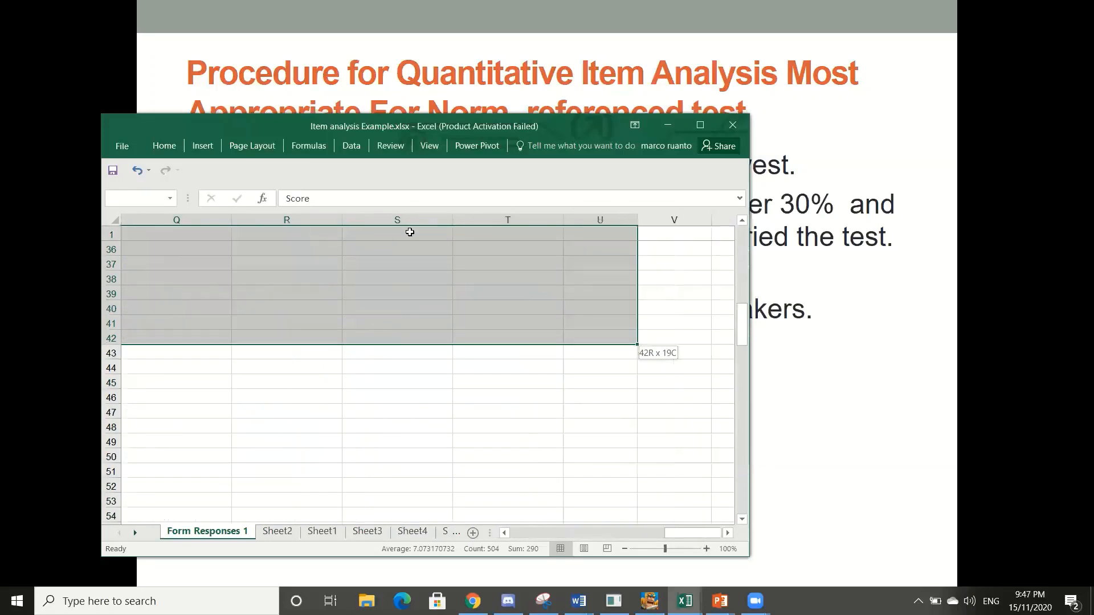
pyautogui.hotkey('shift', 'Left')
pyautogui.hotkey('shift', 'Left')
pyautogui.hotkey('shift', 'Left')
pyautogui.hotkey('shift', 'Left')
pyautogui.hotkey('shift', 'Left')
pyautogui.hotkey('shift', 'Left')
pyautogui.hotkey('shift', 'Left')
pyautogui.hotkey('shift', 'Left')
pyautogui.hotkey('shift', 'Left')
pyautogui.hotkey('shift', 'Left')
pyautogui.hotkey('shift', 'Left')
pyautogui.hotkey('shift', 'Right')
pyautogui.hotkey('shift', 'Right')
pyautogui.hotkey('shift', 'Right')
pyautogui.hotkey('shift', 'Right')
pyautogui.hotkey('shift', 'Right')
pyautogui.hotkey('shift', 'Right')
pyautogui.hotkey('shift', 'Right')
pyautogui.hotkey('shift', 'Right')
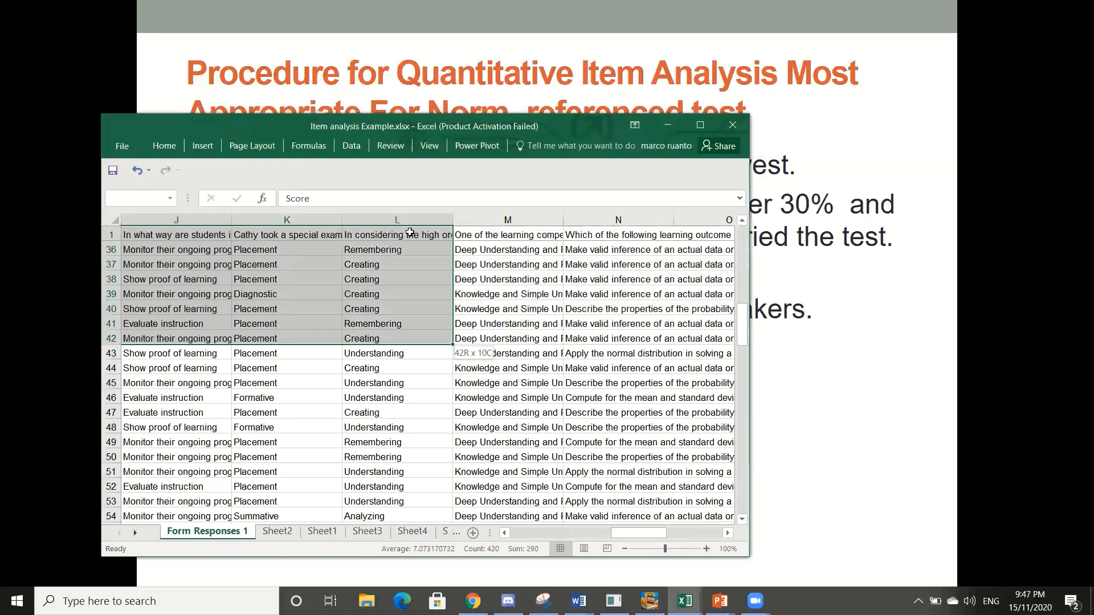
pyautogui.hotkey('shift', 'Left')
pyautogui.hotkey('shift', 'Left')
pyautogui.hotkey('shift', 'Left')
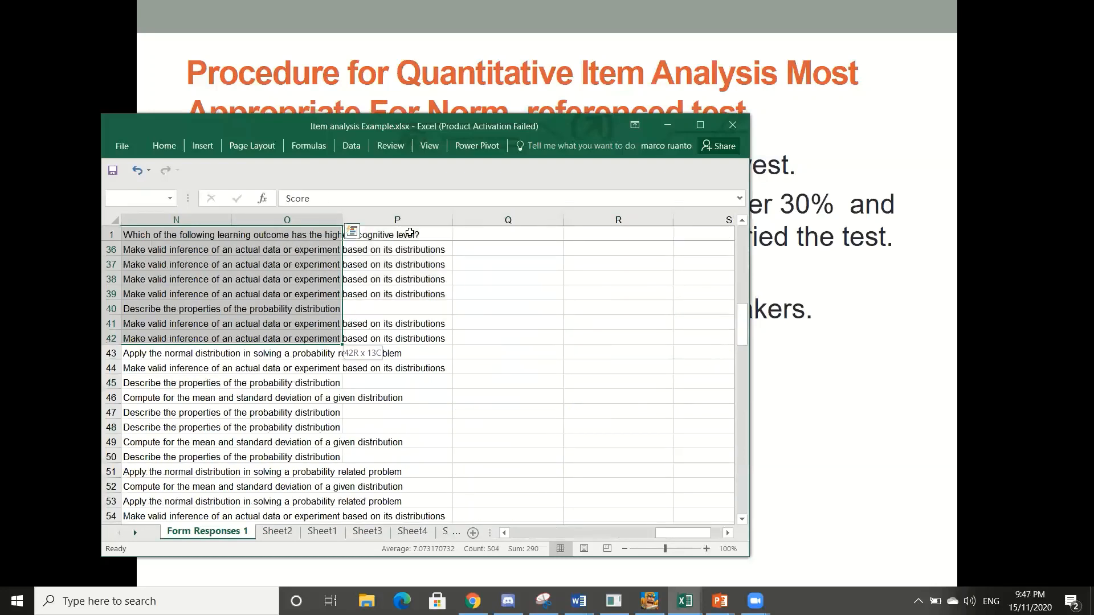
pyautogui.hotkey('shift', 'Right')
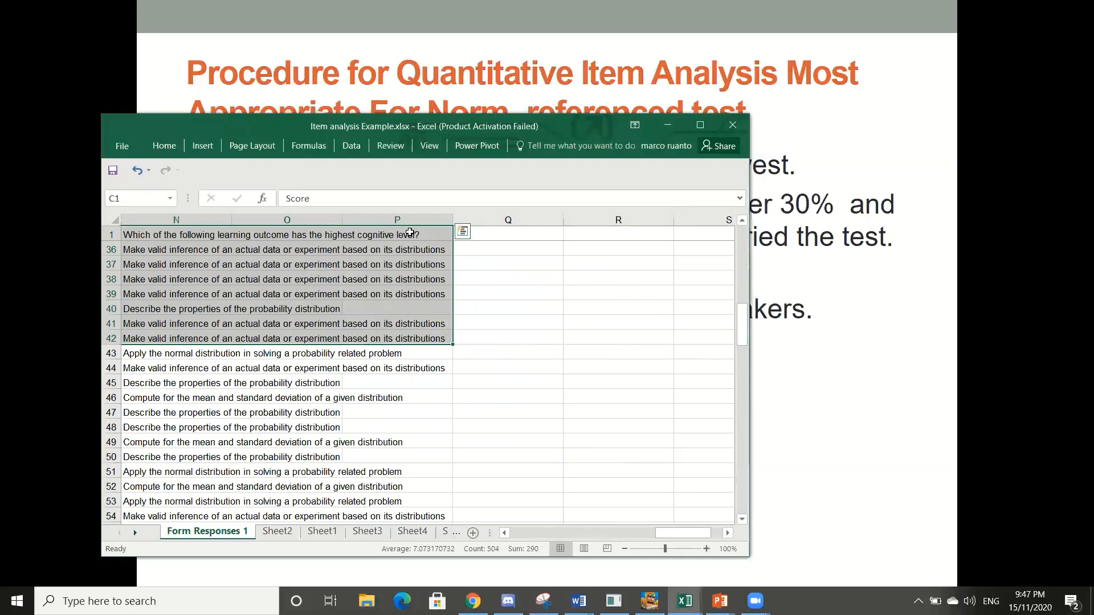
pyautogui.hotkey('ctrl', 'c')
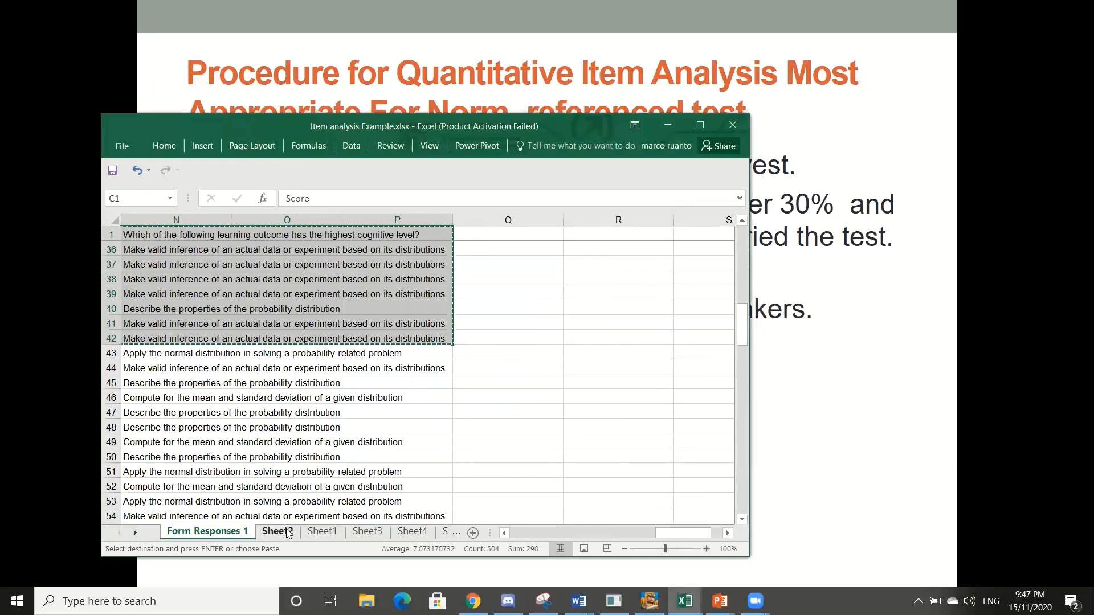
# - Paste the copied upper-group data into Sheet2 starting at cell A1 and check the pasted rows down to the end
pyautogui.click(278, 532)
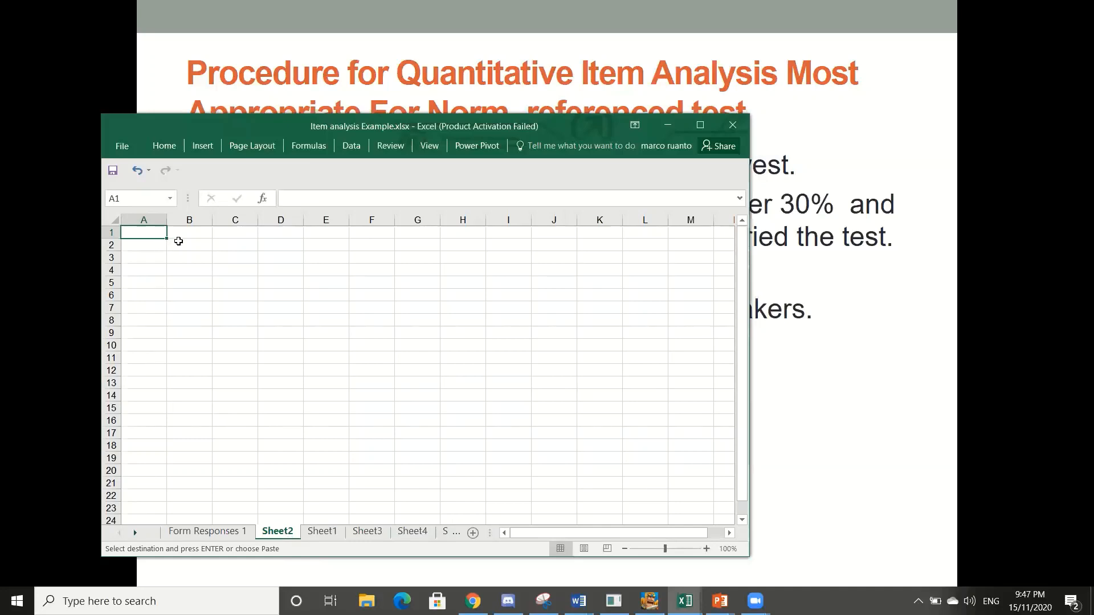
pyautogui.hotkey('ctrl', 'v')
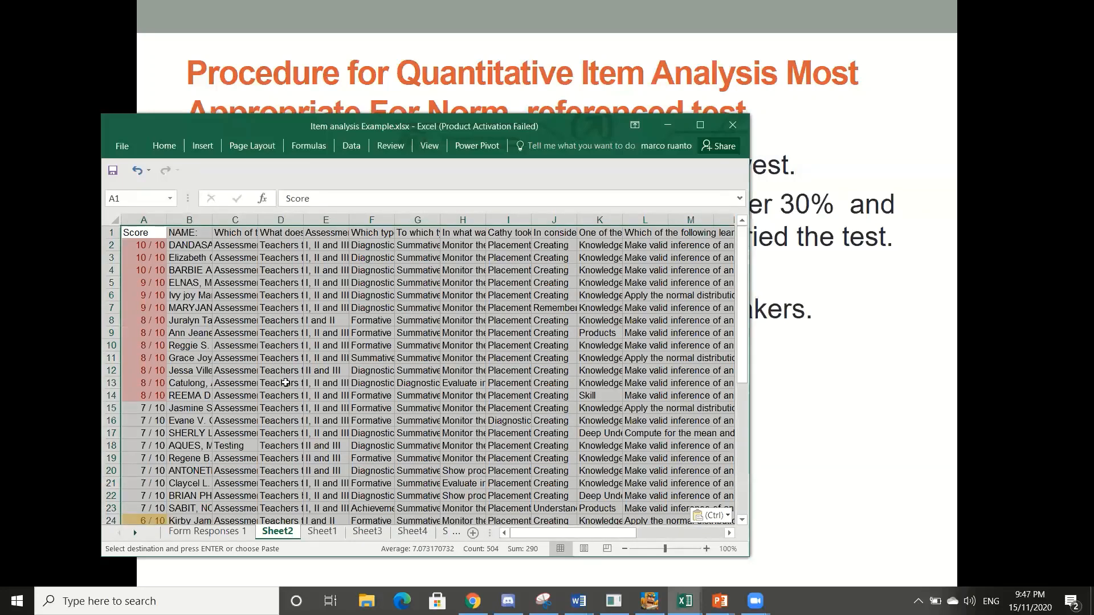
pyautogui.click(287, 384)
pyautogui.scroll(-2, 221, 447)
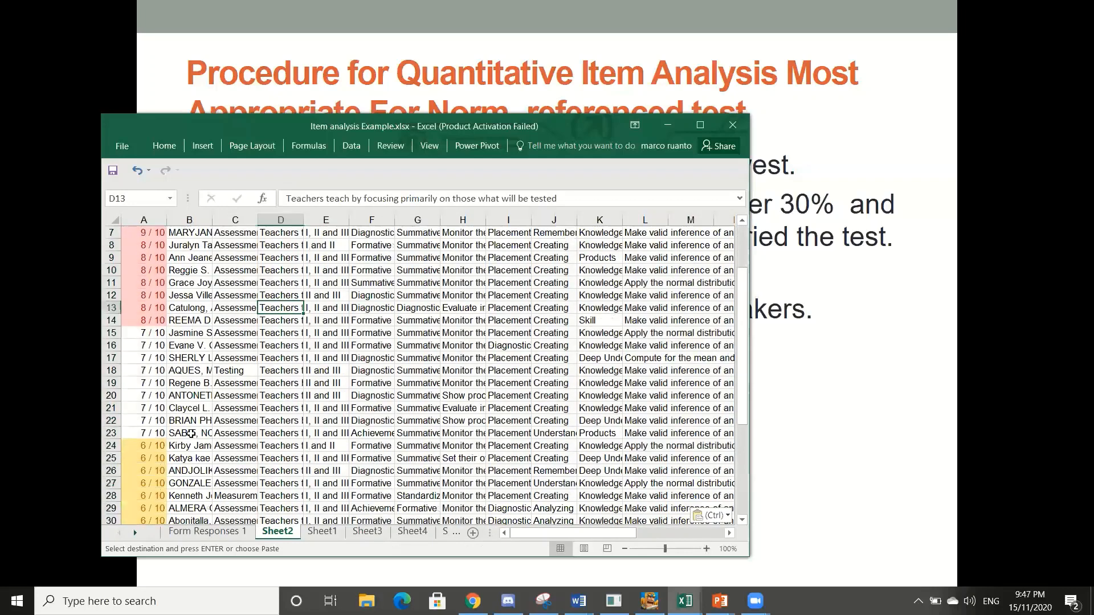
pyautogui.scroll(2, 185, 314)
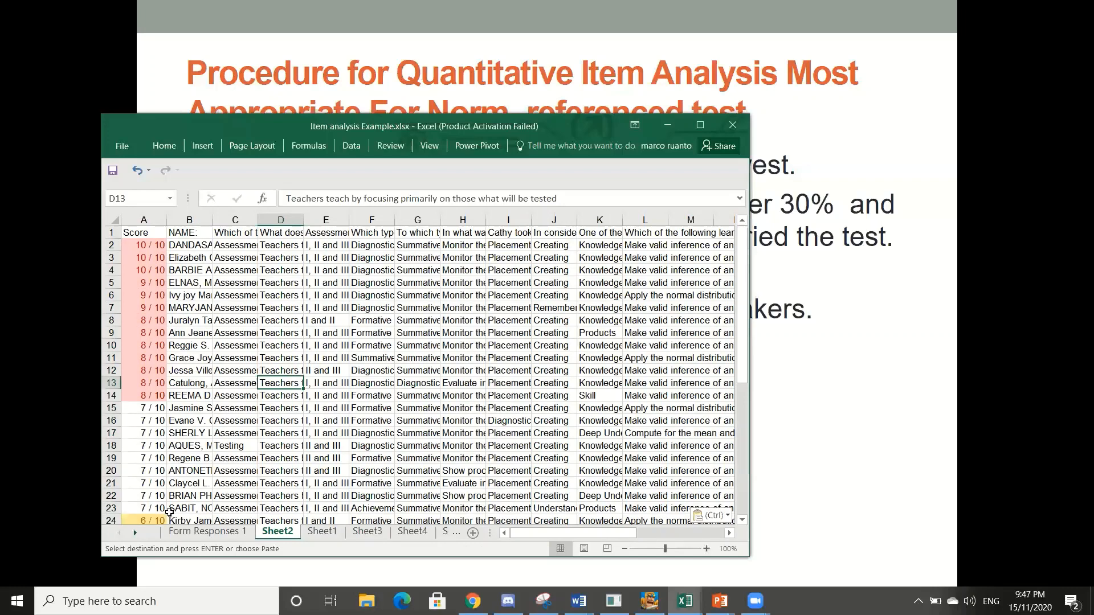
pyautogui.scroll(-5, 188, 396)
pyautogui.scroll(-7, 188, 397)
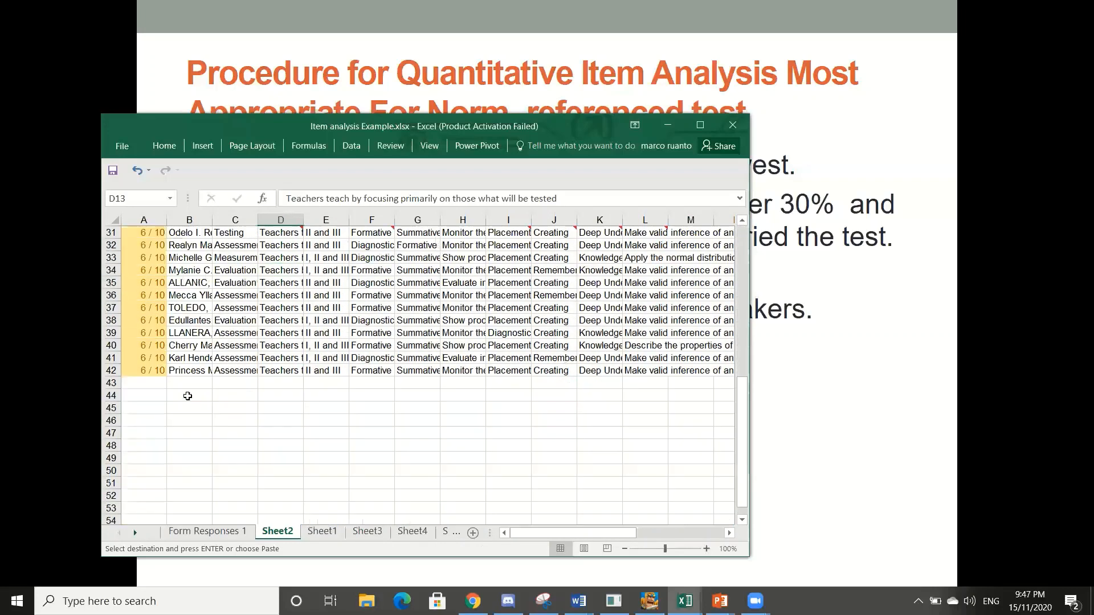
pyautogui.click(151, 315)
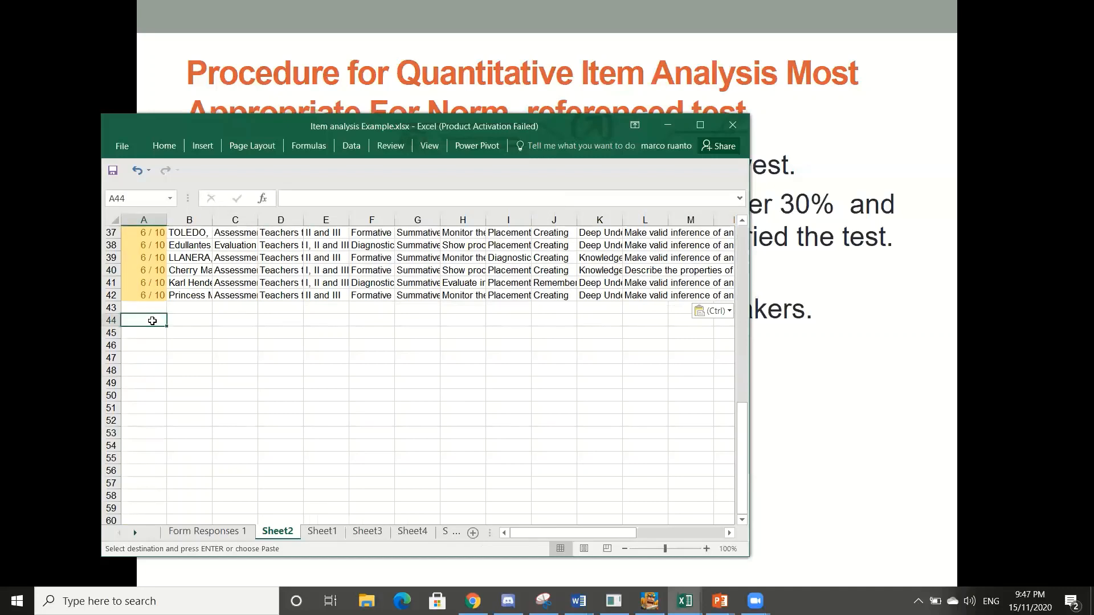
pyautogui.press('Down')
pyautogui.press('Down')
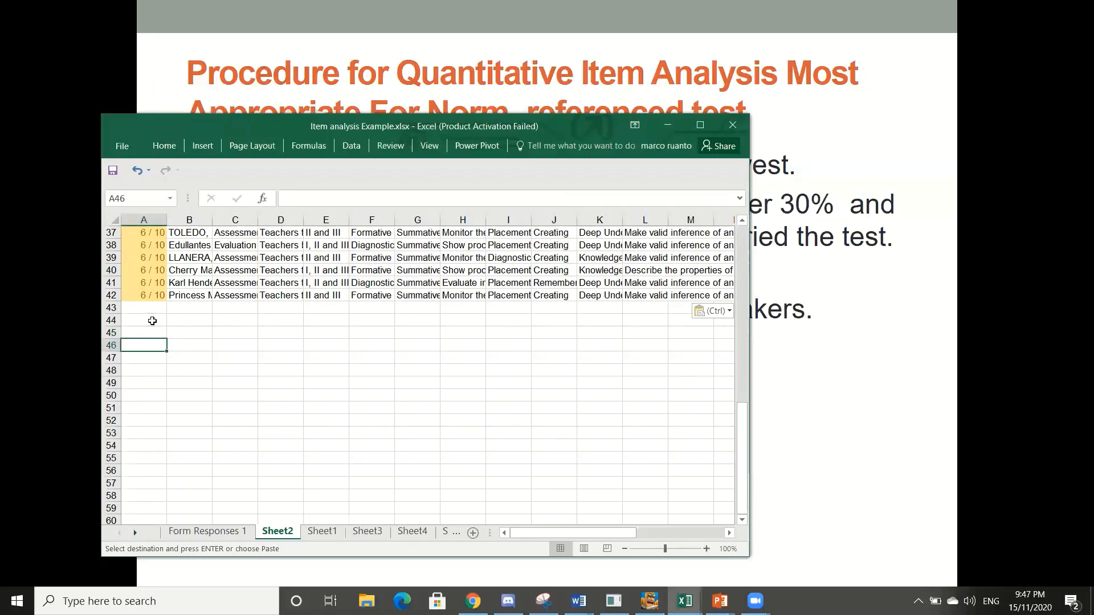
pyautogui.press('Up')
pyautogui.press('Up')
pyautogui.press('Up')
pyautogui.press('Up')
pyautogui.press('Down')
pyautogui.press('Down')
pyautogui.press('Down')
pyautogui.press('Down')
pyautogui.press('Down')
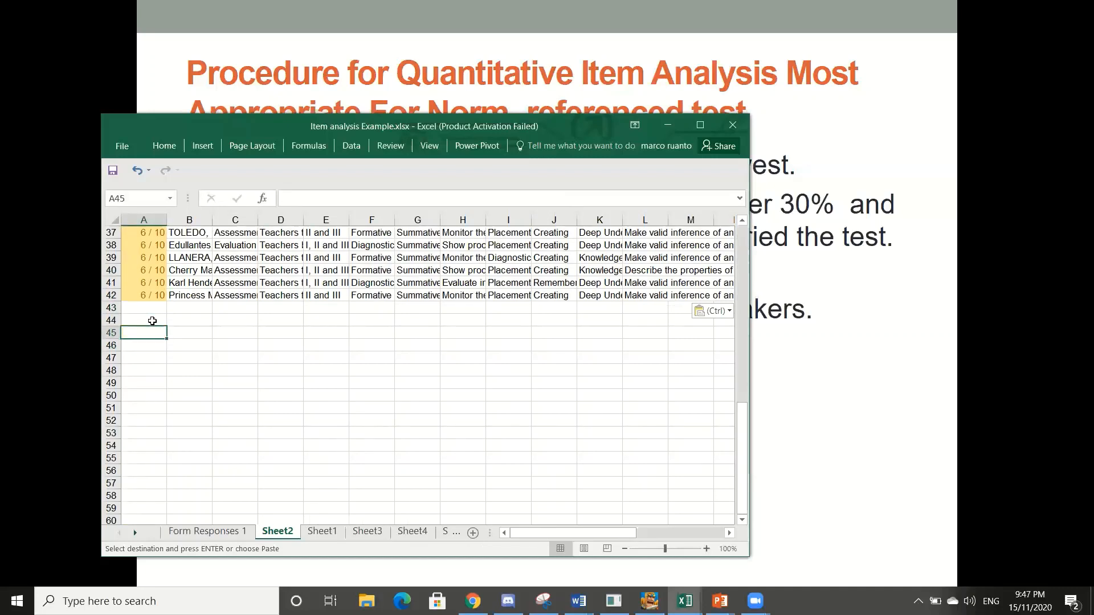
pyautogui.press('Up')
pyautogui.press('Down')
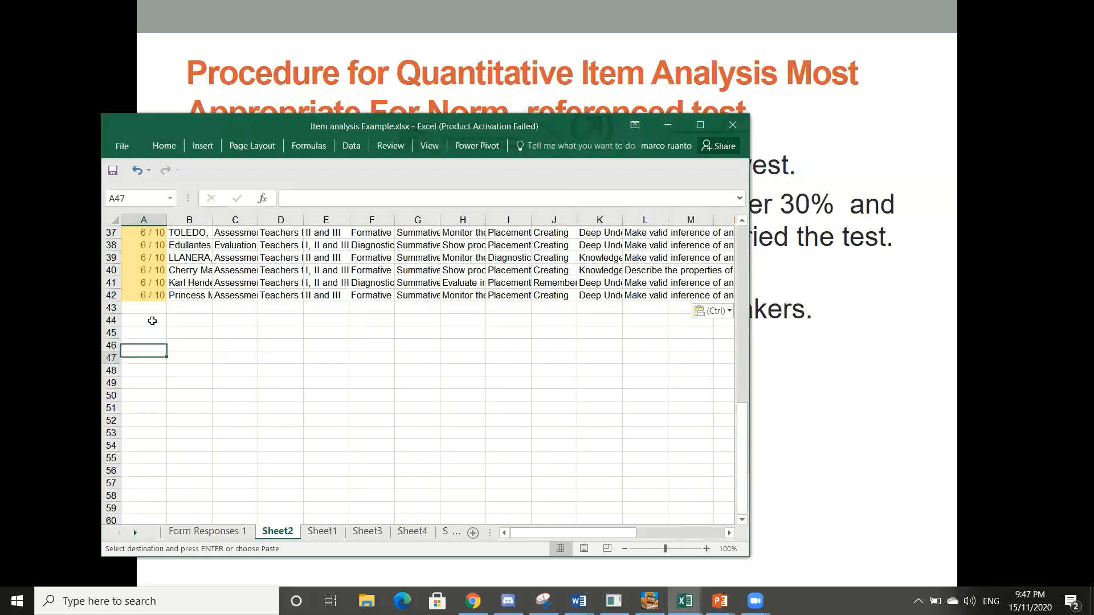
pyautogui.press('Down')
pyautogui.press('Up')
pyautogui.press('Up')
pyautogui.press('Up')
pyautogui.press('Up')
pyautogui.press('Up')
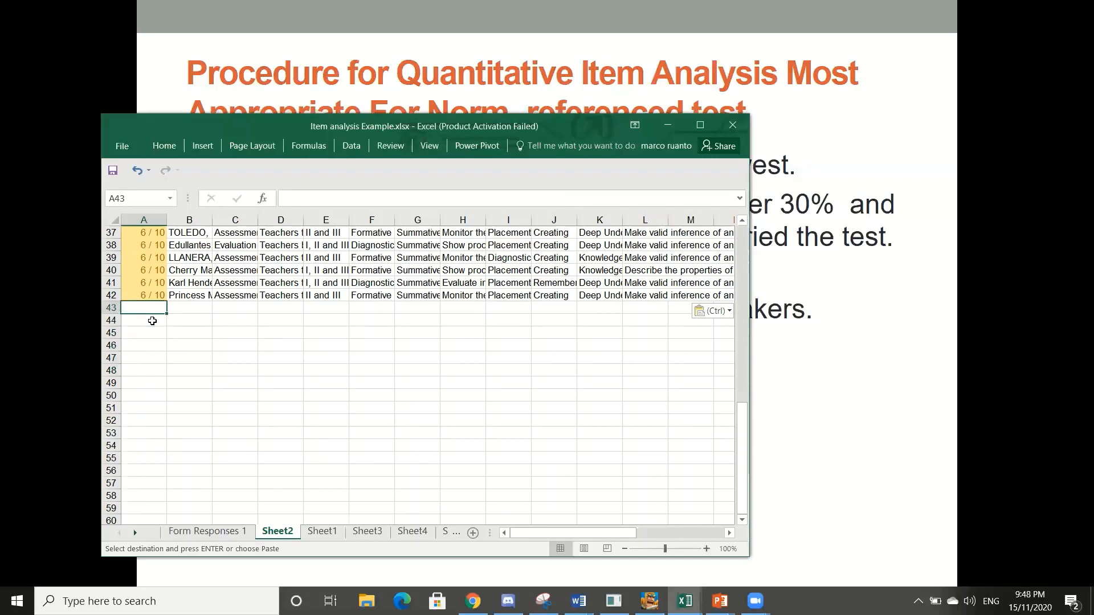
pyautogui.press('Down')
pyautogui.press('Down')
pyautogui.press('Down')
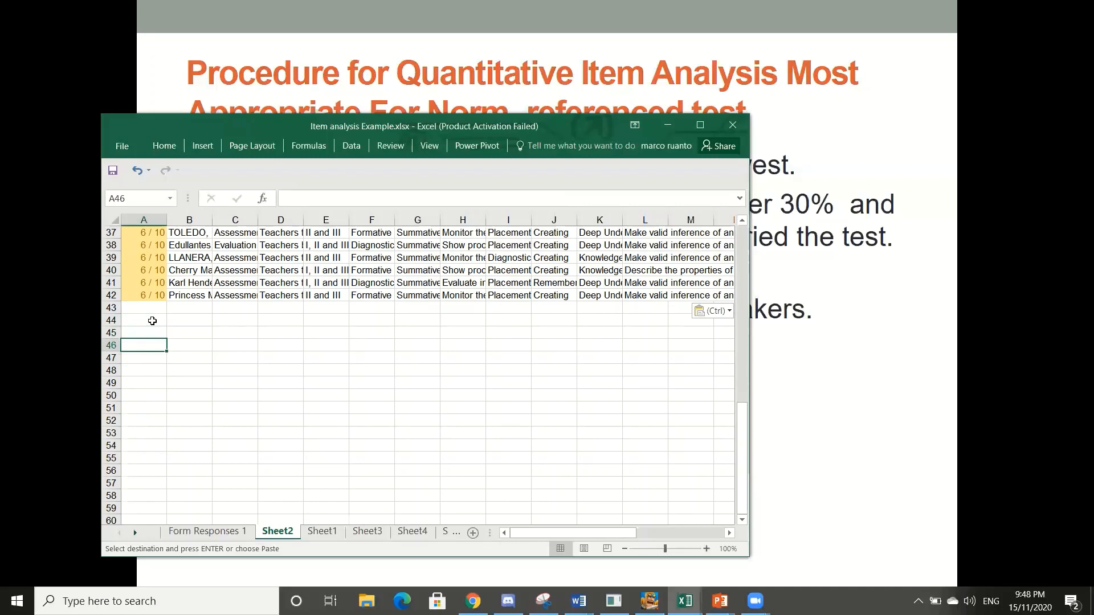
pyautogui.press('Down')
pyautogui.press('Down')
pyautogui.press('Down')
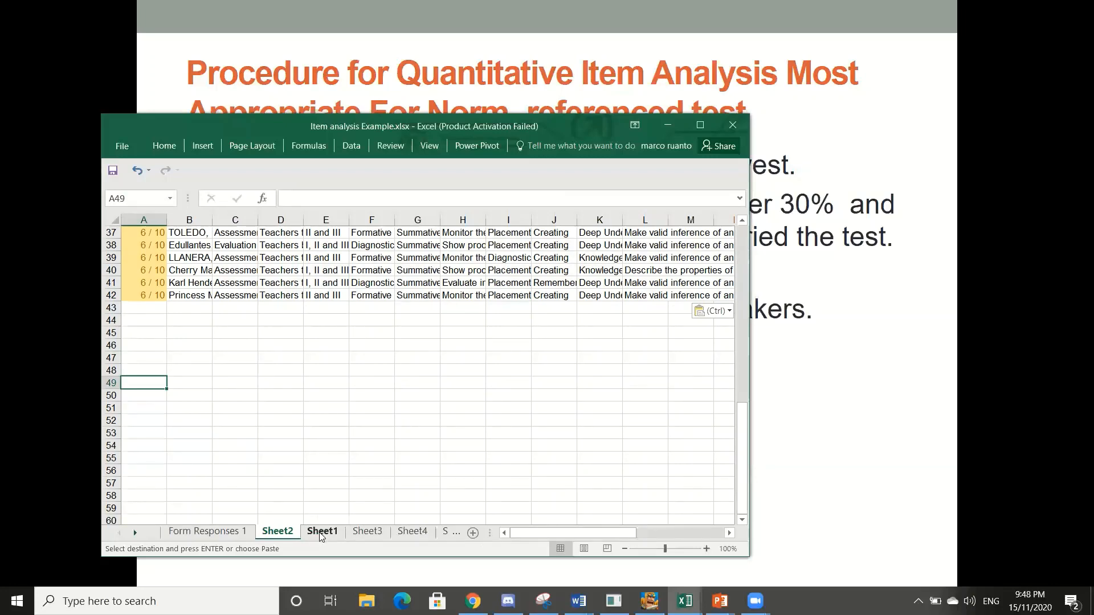
# - Return to the Form Responses 1 sheet and go to the first yellow-highlighted score of the lower group, cell C69
pyautogui.click(210, 532)
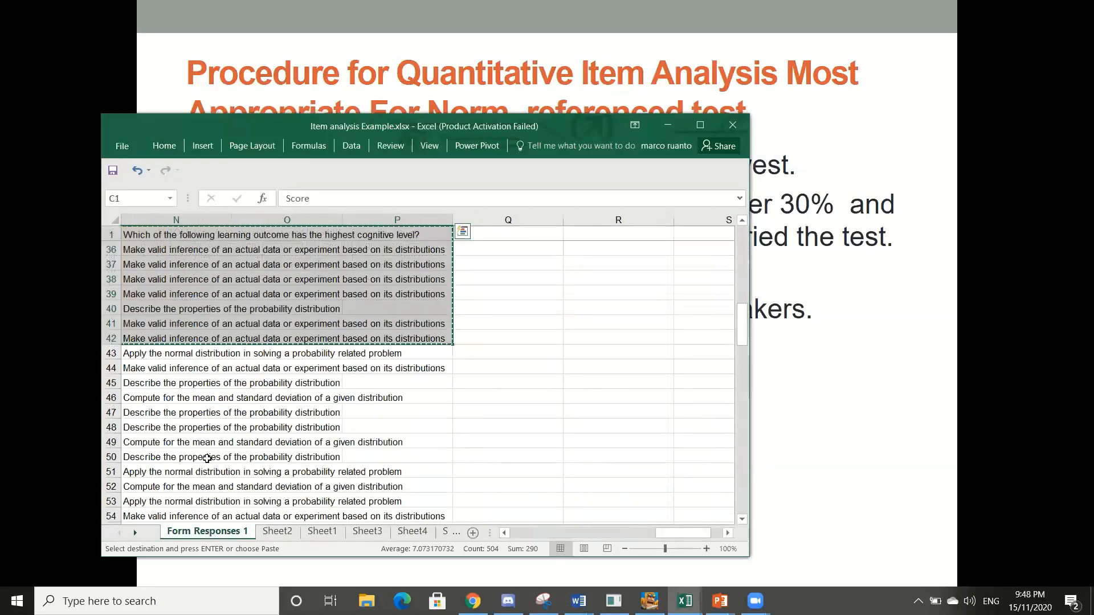
pyautogui.click(219, 370)
pyautogui.press('Left')
pyautogui.press('Left')
pyautogui.press('Left')
pyautogui.press('Left')
pyautogui.press('Left')
pyautogui.press('Left')
pyautogui.press('Left')
pyautogui.press('Left')
pyautogui.press('Left')
pyautogui.press('Left')
pyautogui.press('Left')
pyautogui.press('Left')
pyautogui.press('Left')
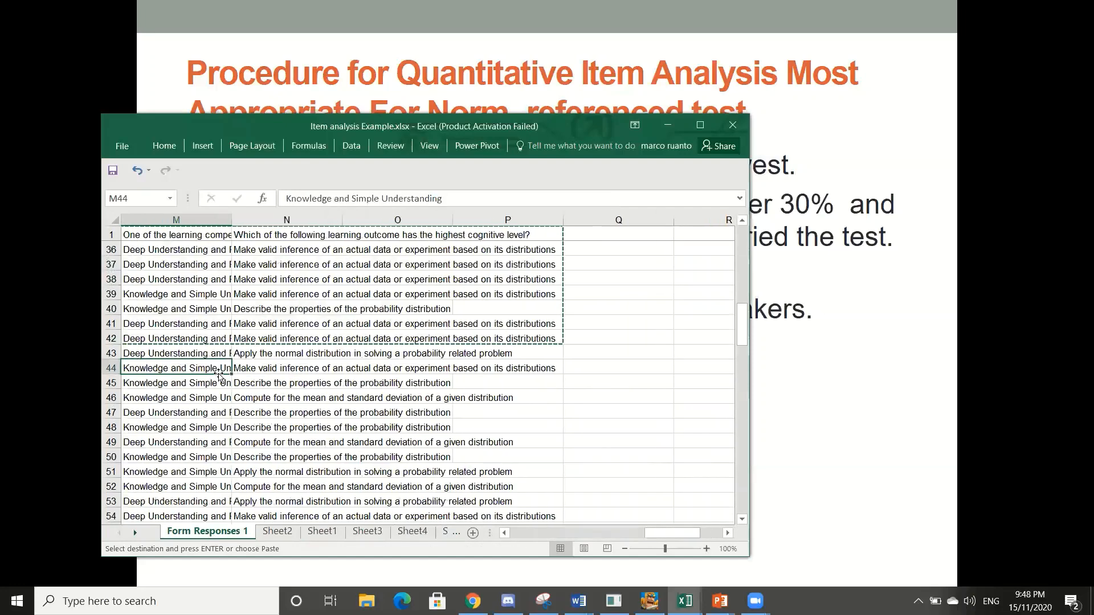
pyautogui.press('Right')
pyautogui.press('Right')
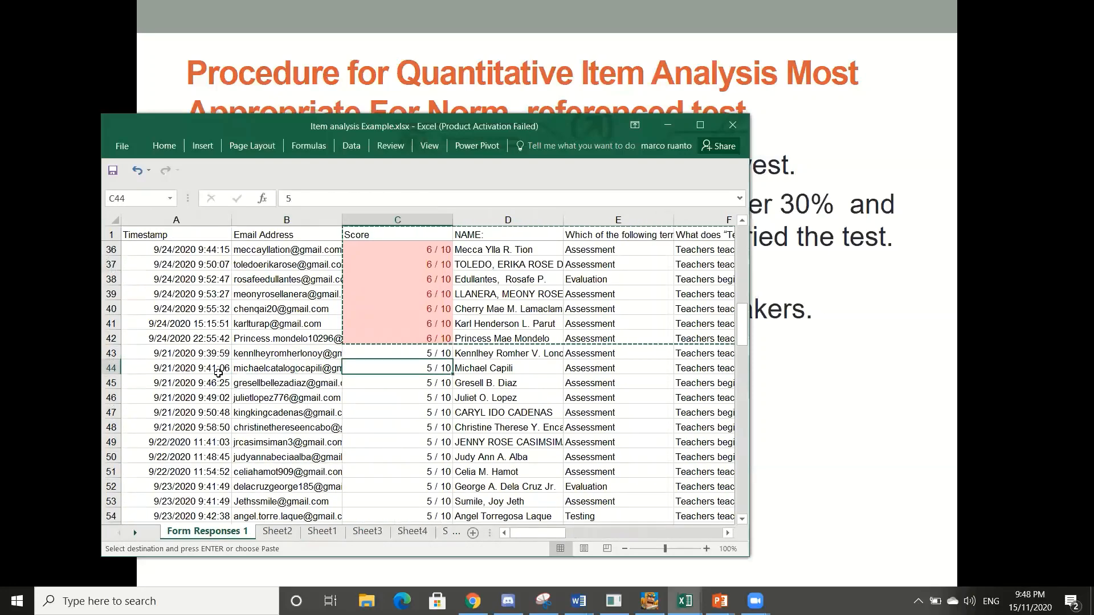
pyautogui.press('Down')
pyautogui.press('Down')
pyautogui.press('Down')
pyautogui.press('Down')
pyautogui.press('Down')
pyautogui.press('Down')
pyautogui.press('Down')
pyautogui.press('Down')
pyautogui.press('Down')
pyautogui.press('Down')
pyautogui.press('Down')
pyautogui.press('Down')
pyautogui.press('Down')
pyautogui.press('Down')
pyautogui.press('Down')
pyautogui.press('Down')
pyautogui.press('Down')
pyautogui.press('Down')
pyautogui.press('Down')
pyautogui.press('Down')
pyautogui.press('Down')
pyautogui.press('Down')
pyautogui.press('Down')
pyautogui.press('Down')
pyautogui.press('Down')
pyautogui.press('Down')
pyautogui.press('Down')
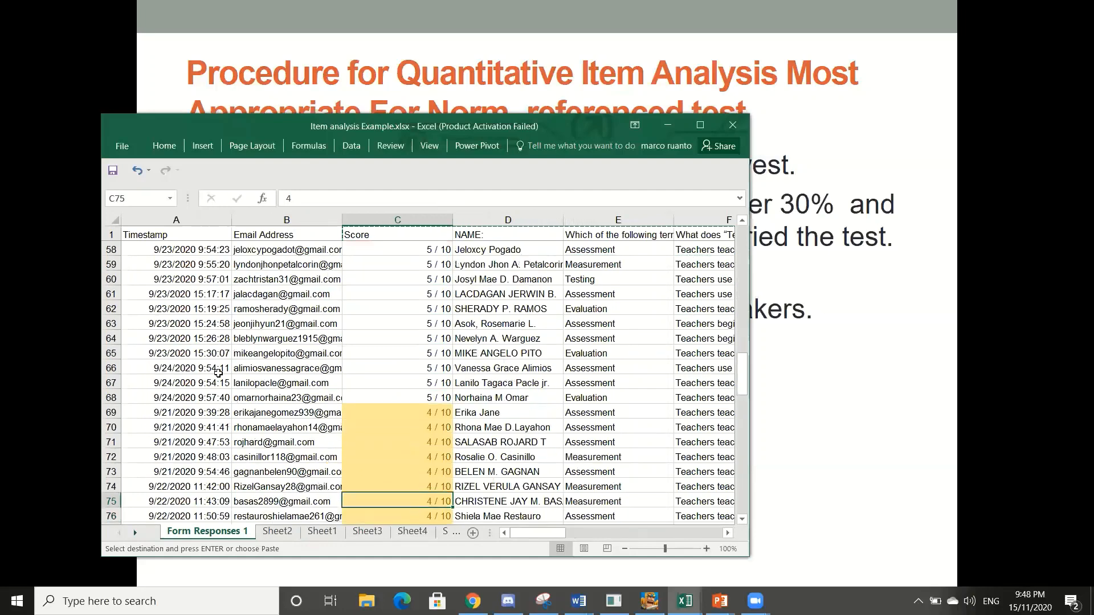
pyautogui.press('Up')
pyautogui.press('Up')
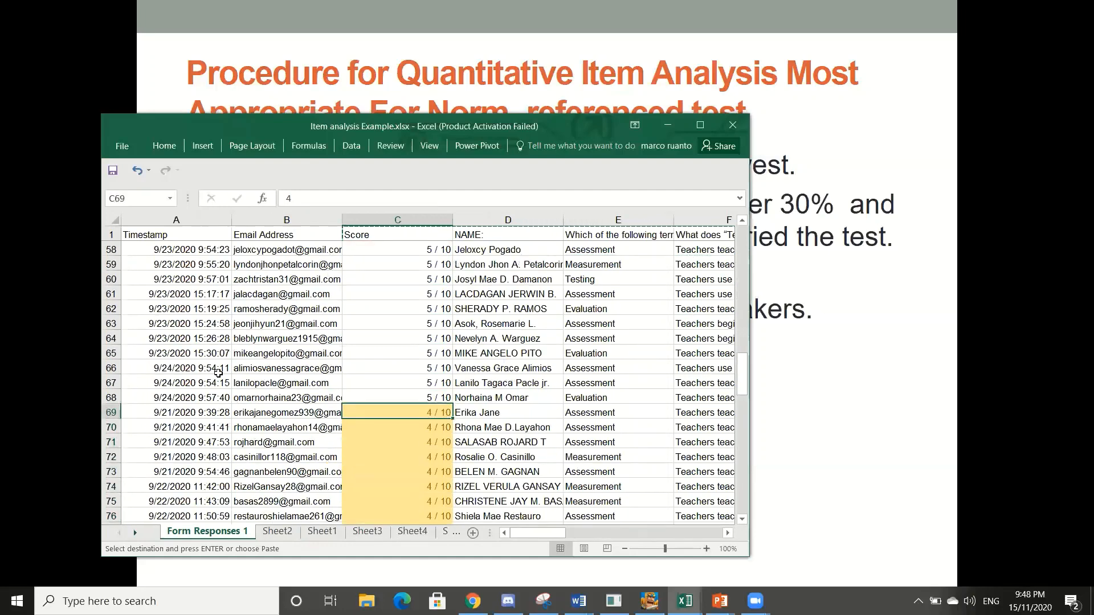
# - Copy all lower-group rows from the Score column through column P, starting at C69 and ending at the last response (C69:P128)
pyautogui.hotkey('ctrl', 'shift', 'Right')
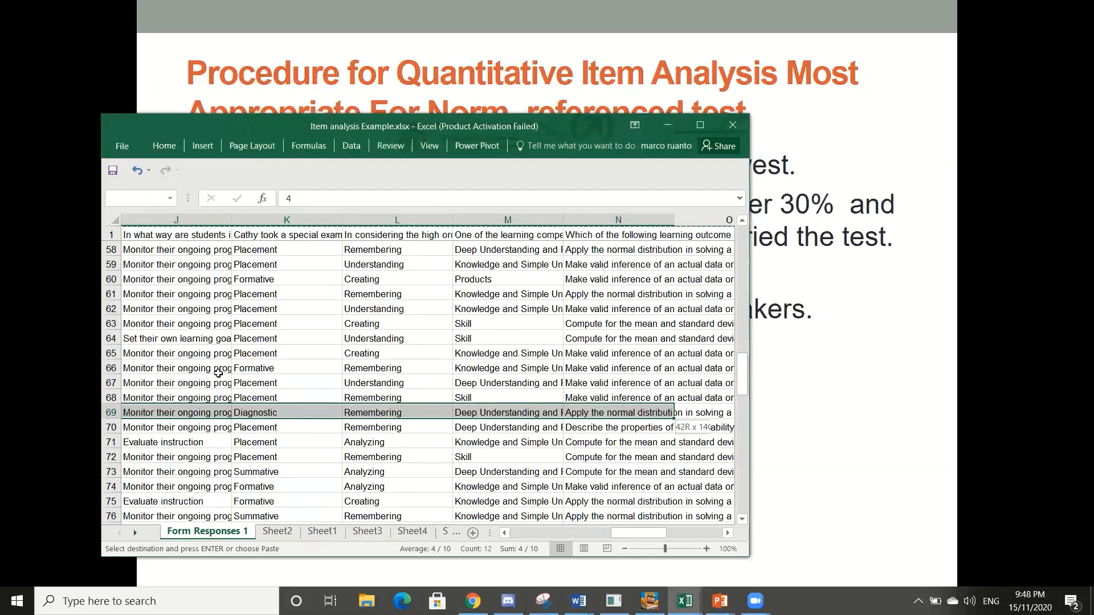
pyautogui.hotkey('shift', 'Right')
pyautogui.hotkey('shift', 'Right')
pyautogui.hotkey('shift', 'Right')
pyautogui.hotkey('shift', 'Right')
pyautogui.hotkey('shift', 'Right')
pyautogui.hotkey('shift', 'Right')
pyautogui.hotkey('shift', 'Right')
pyautogui.hotkey('shift', 'Right')
pyautogui.hotkey('shift', 'Left')
pyautogui.hotkey('shift', 'Left')
pyautogui.hotkey('shift', 'Left')
pyautogui.hotkey('shift', 'Left')
pyautogui.hotkey('shift', 'Left')
pyautogui.hotkey('shift', 'Left')
pyautogui.hotkey('shift', 'Left')
pyautogui.hotkey('shift', 'Left')
pyautogui.hotkey('shift', 'Left')
pyautogui.hotkey('shift', 'Left')
pyautogui.hotkey('shift', 'Left')
pyautogui.hotkey('shift', 'Left')
pyautogui.hotkey('shift', 'Left')
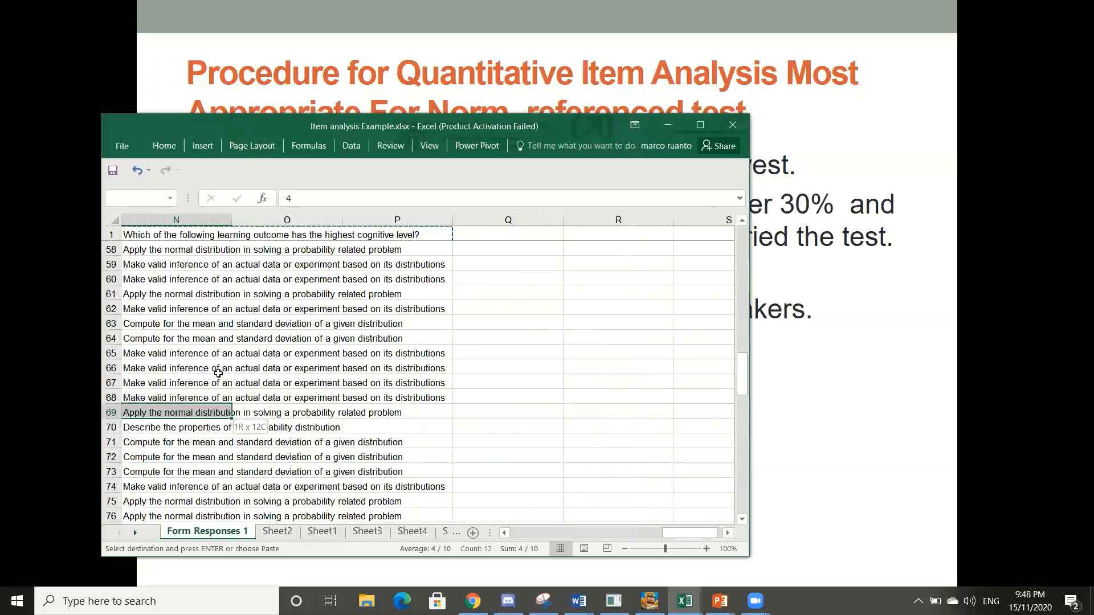
pyautogui.hotkey('shift', 'Right')
pyautogui.hotkey('shift', 'Right')
pyautogui.hotkey('shift', 'Right')
pyautogui.hotkey('shift', 'Right')
pyautogui.hotkey('shift', 'Right')
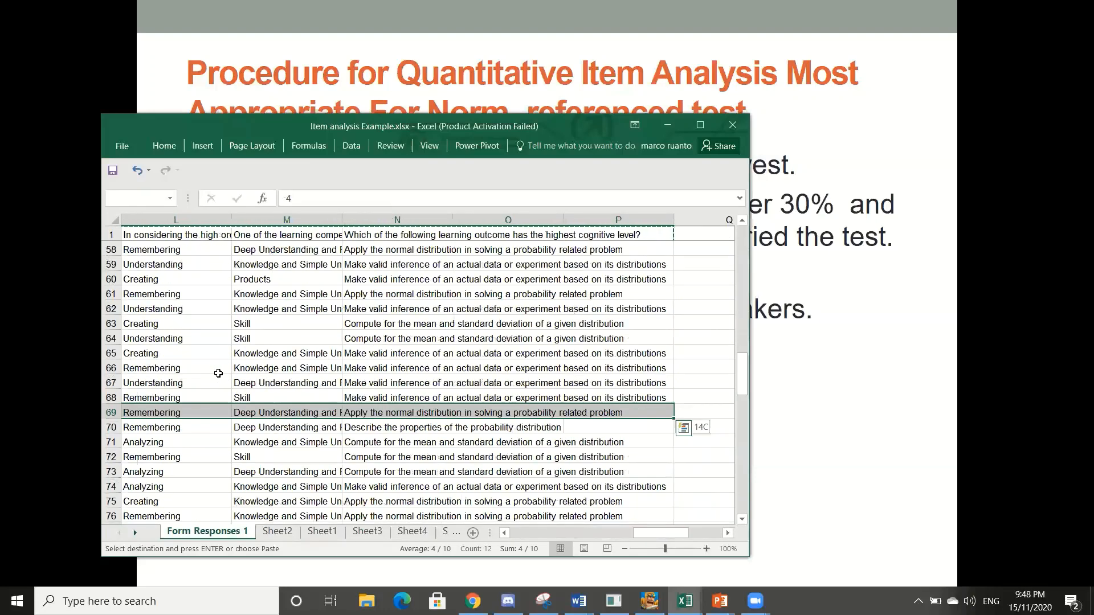
pyautogui.hotkey('shift', 'Down')
pyautogui.hotkey('shift', 'Down')
pyautogui.hotkey('shift', 'Down')
pyautogui.hotkey('shift', 'Down')
pyautogui.hotkey('shift', 'Down')
pyautogui.hotkey('shift', 'Down')
pyautogui.hotkey('shift', 'Down')
pyautogui.hotkey('shift', 'Down')
pyautogui.hotkey('shift', 'Down')
pyautogui.hotkey('shift', 'Down')
pyautogui.hotkey('shift', 'Down')
pyautogui.hotkey('shift', 'Down')
pyautogui.hotkey('shift', 'Down')
pyautogui.hotkey('shift', 'Down')
pyautogui.hotkey('shift', 'Down')
pyautogui.hotkey('shift', 'Down')
pyautogui.hotkey('shift', 'Down')
pyautogui.hotkey('shift', 'Down')
pyautogui.hotkey('shift', 'Down')
pyautogui.hotkey('shift', 'Down')
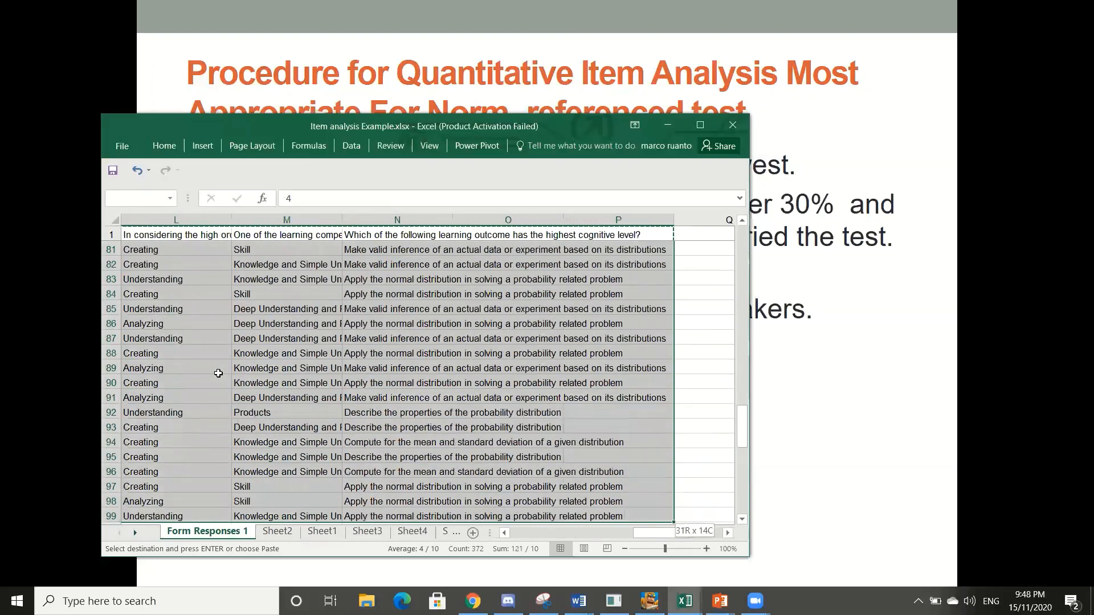
pyautogui.hotkey('shift', 'Down')
pyautogui.hotkey('shift', 'Down')
pyautogui.hotkey('shift', 'Down')
pyautogui.hotkey('shift', 'Down')
pyautogui.hotkey('shift', 'Down')
pyautogui.hotkey('shift', 'Down')
pyautogui.hotkey('shift', 'Down')
pyautogui.hotkey('shift', 'Down')
pyautogui.hotkey('shift', 'Down')
pyautogui.hotkey('shift', 'Down')
pyautogui.hotkey('shift', 'Down')
pyautogui.hotkey('shift', 'Down')
pyautogui.hotkey('shift', 'Down')
pyautogui.hotkey('shift', 'Down')
pyautogui.hotkey('shift', 'Down')
pyautogui.hotkey('shift', 'Down')
pyautogui.hotkey('shift', 'Down')
pyautogui.hotkey('shift', 'Down')
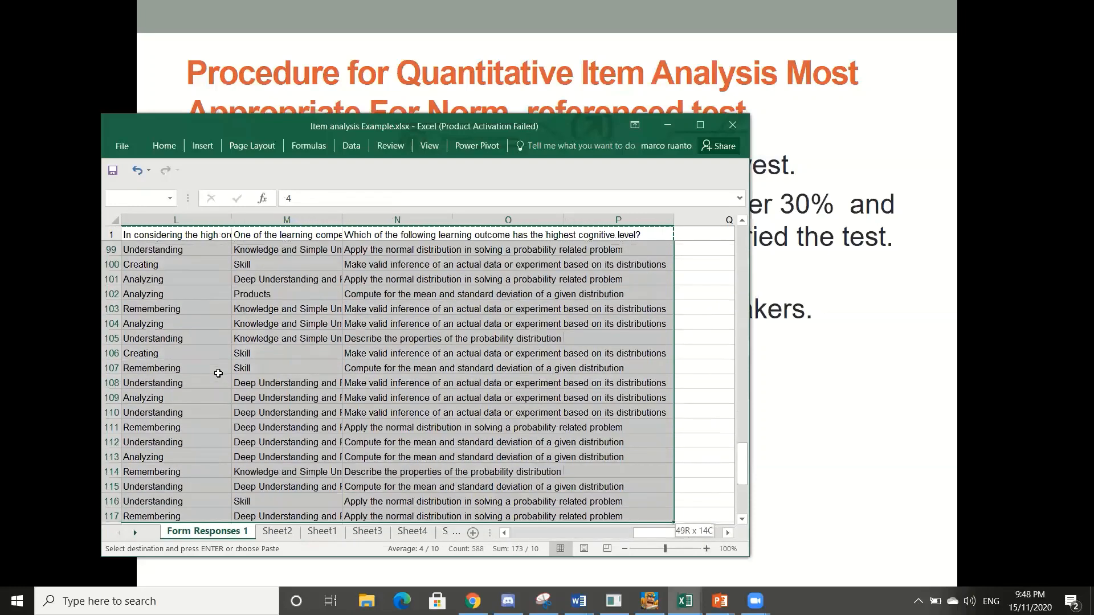
pyautogui.hotkey('shift', 'Down')
pyautogui.hotkey('shift', 'Down')
pyautogui.hotkey('shift', 'Down')
pyautogui.hotkey('shift', 'Down')
pyautogui.hotkey('shift', 'Down')
pyautogui.hotkey('shift', 'Down')
pyautogui.hotkey('shift', 'Down')
pyautogui.hotkey('shift', 'Down')
pyautogui.hotkey('shift', 'Down')
pyautogui.hotkey('shift', 'Down')
pyautogui.hotkey('shift', 'Down')
pyautogui.hotkey('shift', 'Down')
pyautogui.hotkey('shift', 'Down')
pyautogui.hotkey('shift', 'Down')
pyautogui.hotkey('shift', 'Down')
pyautogui.hotkey('shift', 'Down')
pyautogui.hotkey('shift', 'Down')
pyautogui.hotkey('shift', 'Down')
pyautogui.hotkey('shift', 'Down')
pyautogui.hotkey('shift', 'Down')
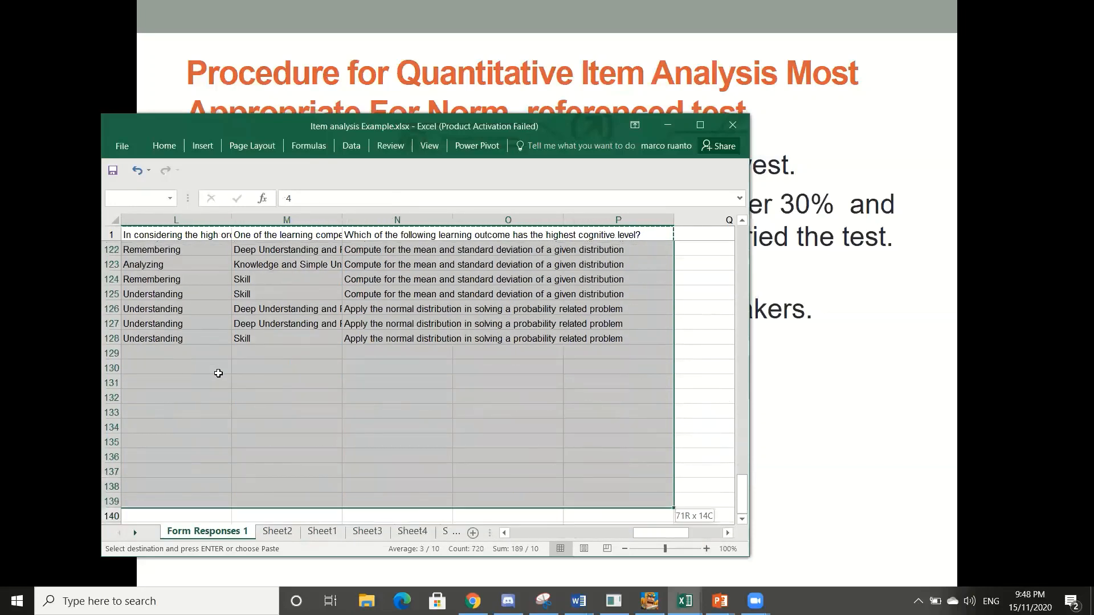
pyautogui.hotkey('shift', 'Up')
pyautogui.hotkey('shift', 'Up')
pyautogui.hotkey('shift', 'Up')
pyautogui.hotkey('shift', 'Up')
pyautogui.hotkey('shift', 'Up')
pyautogui.hotkey('shift', 'Up')
pyautogui.hotkey('shift', 'Up')
pyautogui.hotkey('shift', 'Up')
pyautogui.hotkey('shift', 'Up')
pyautogui.hotkey('shift', 'Up')
pyautogui.hotkey('shift', 'Up')
pyautogui.hotkey('shift', 'Up')
pyautogui.hotkey('shift', 'Up')
pyautogui.hotkey('shift', 'Up')
pyautogui.hotkey('shift', 'Down')
pyautogui.hotkey('shift', 'Down')
pyautogui.hotkey('shift', 'Down')
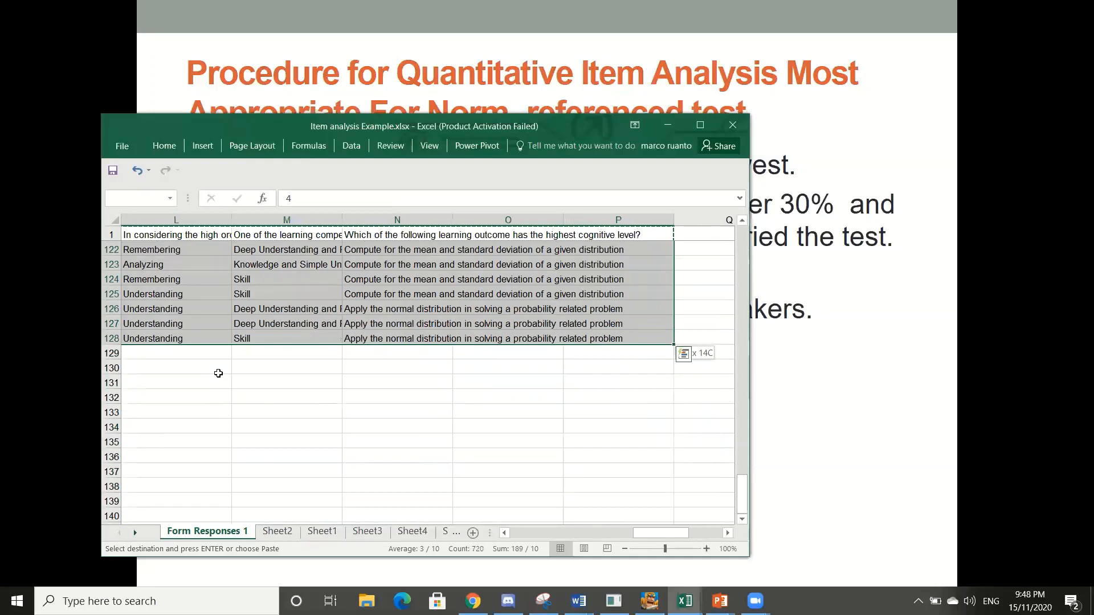
pyautogui.hotkey('ctrl', 'c')
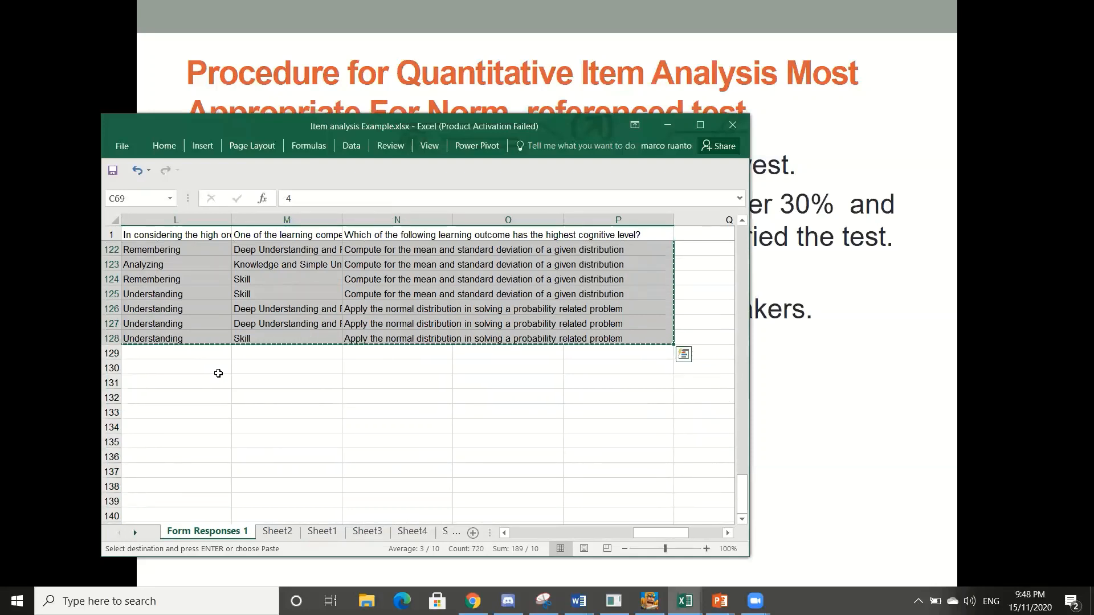
# - Paste the copied lower-group rows into Sheet2 starting at cell A49, below the upper-group data
pyautogui.click(277, 531)
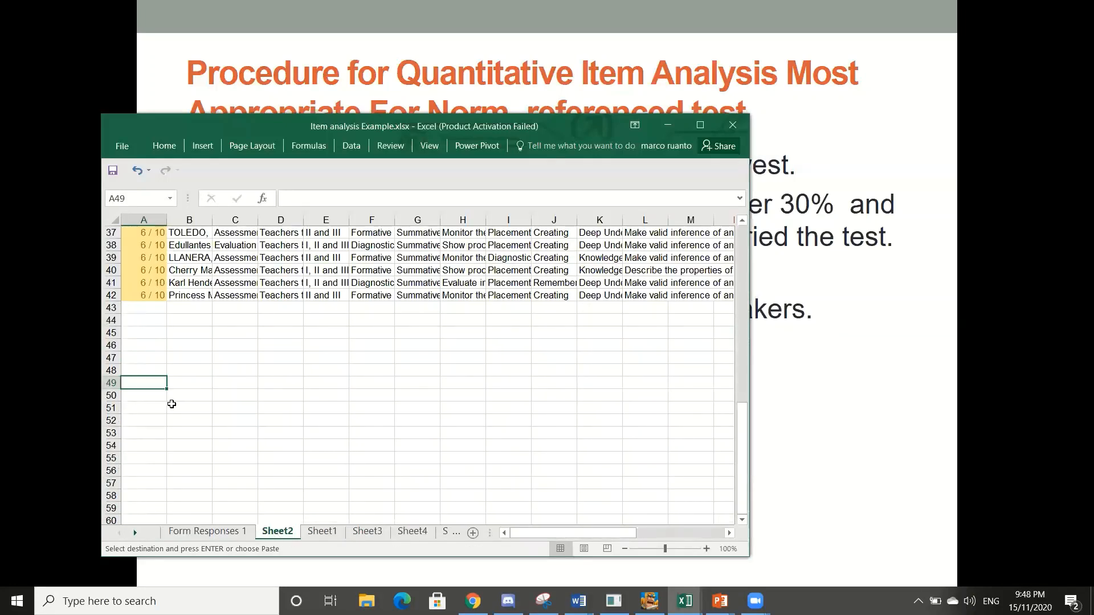
pyautogui.hotkey('ctrl', 'v')
pyautogui.click(358, 433)
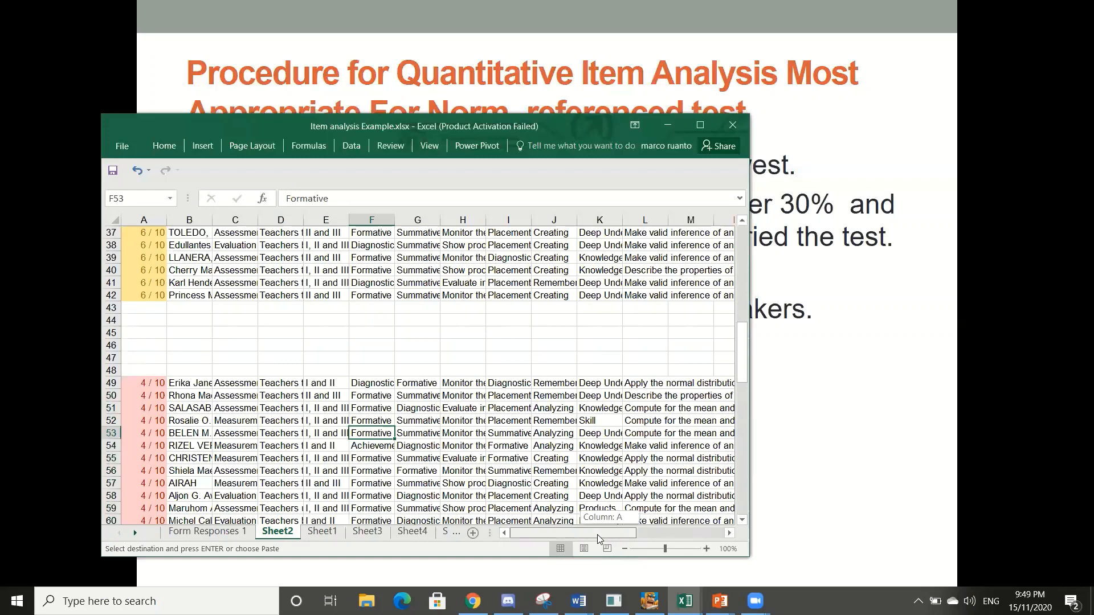
# - Review the pasted upper-group and lower-group rows on Sheet2 and the blank rows separating them
pyautogui.scroll(10, 153, 319)
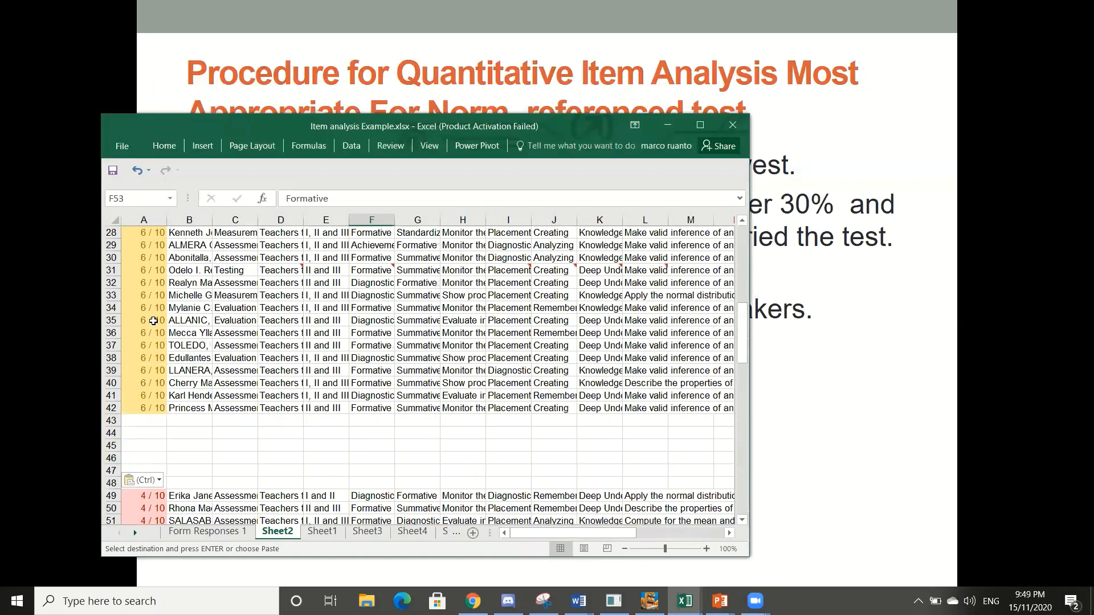
pyautogui.scroll(-10, 154, 320)
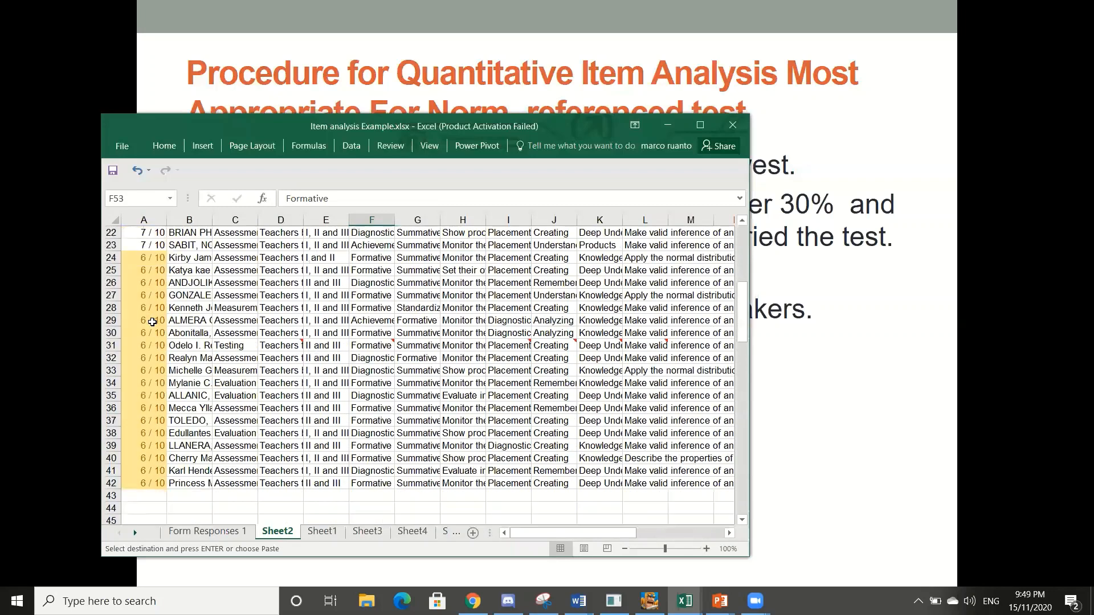
pyautogui.scroll(3, 152, 322)
pyautogui.scroll(9, 152, 323)
pyautogui.scroll(-16, 152, 323)
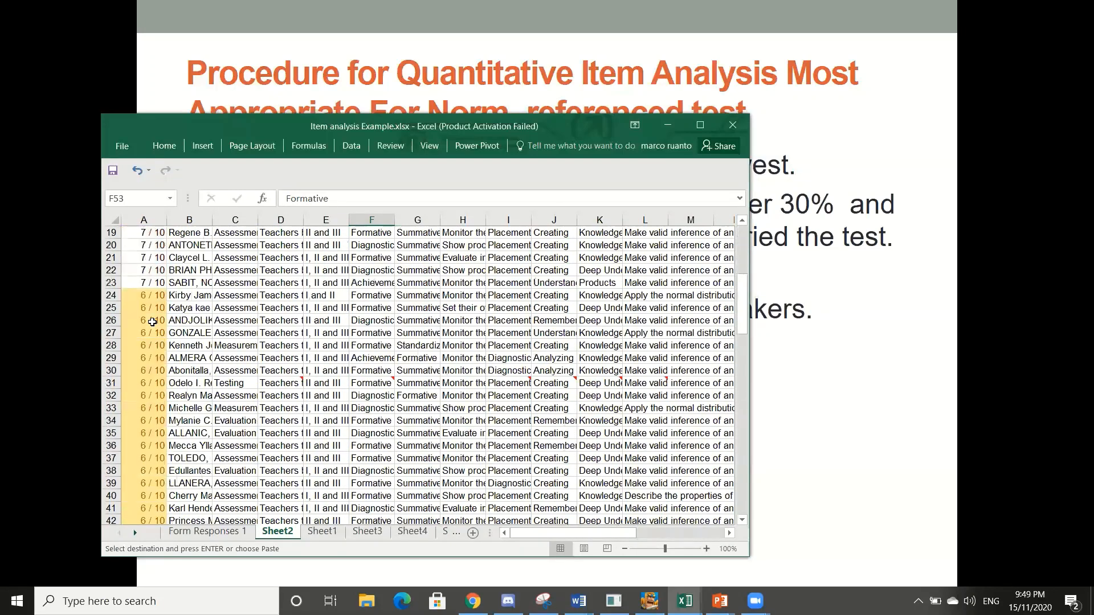
pyautogui.scroll(-9, 152, 322)
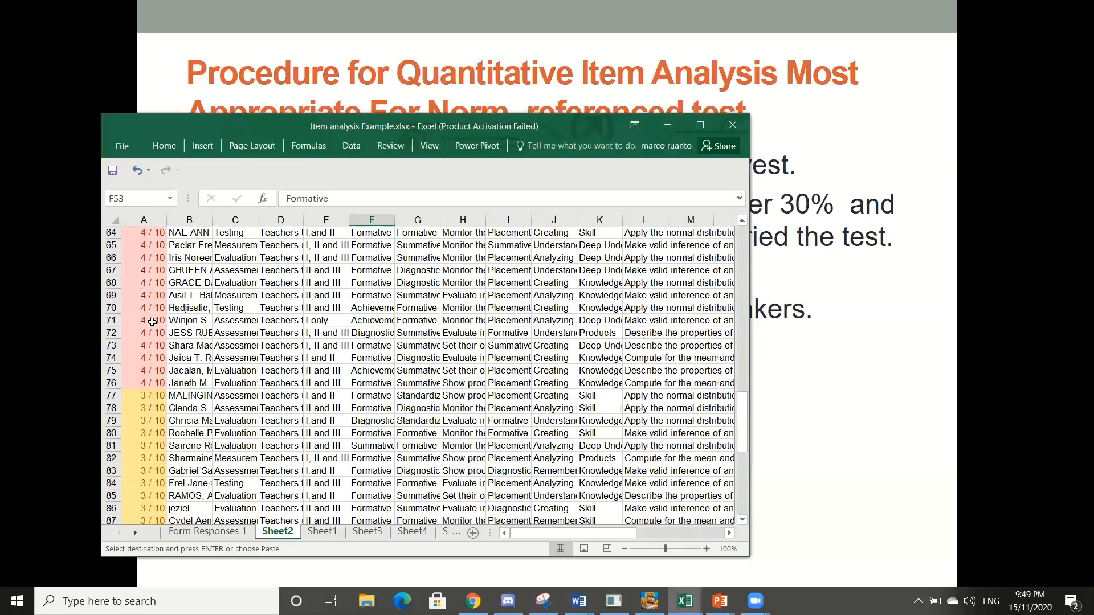
pyautogui.scroll(5, 152, 323)
pyautogui.scroll(11, 152, 323)
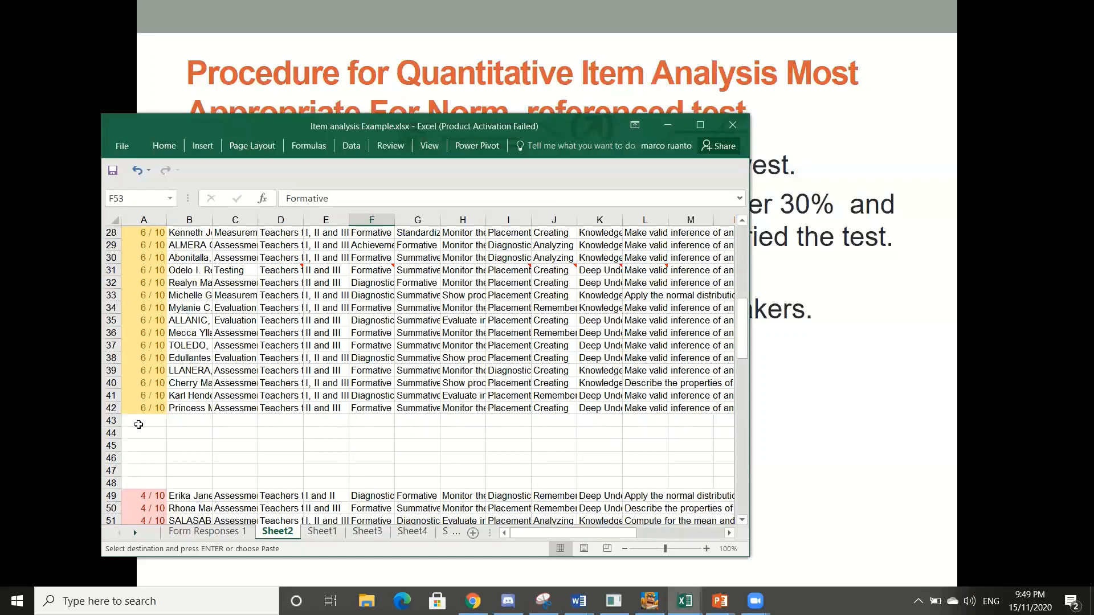
pyautogui.scroll(9, 139, 425)
pyautogui.scroll(-12, 140, 364)
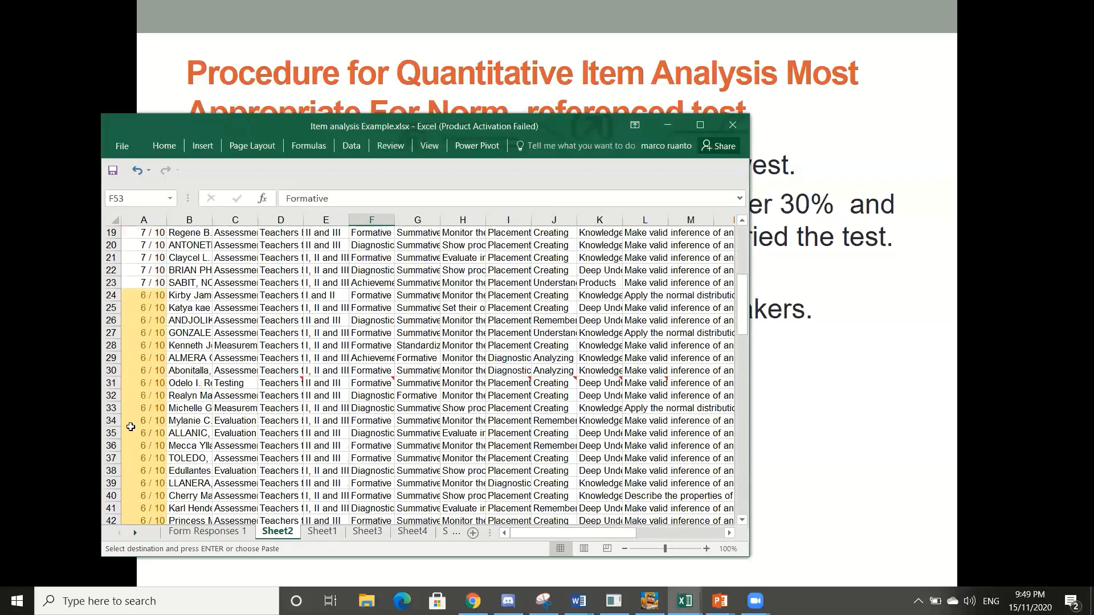
pyautogui.click(142, 319)
pyautogui.scroll(2, 136, 347)
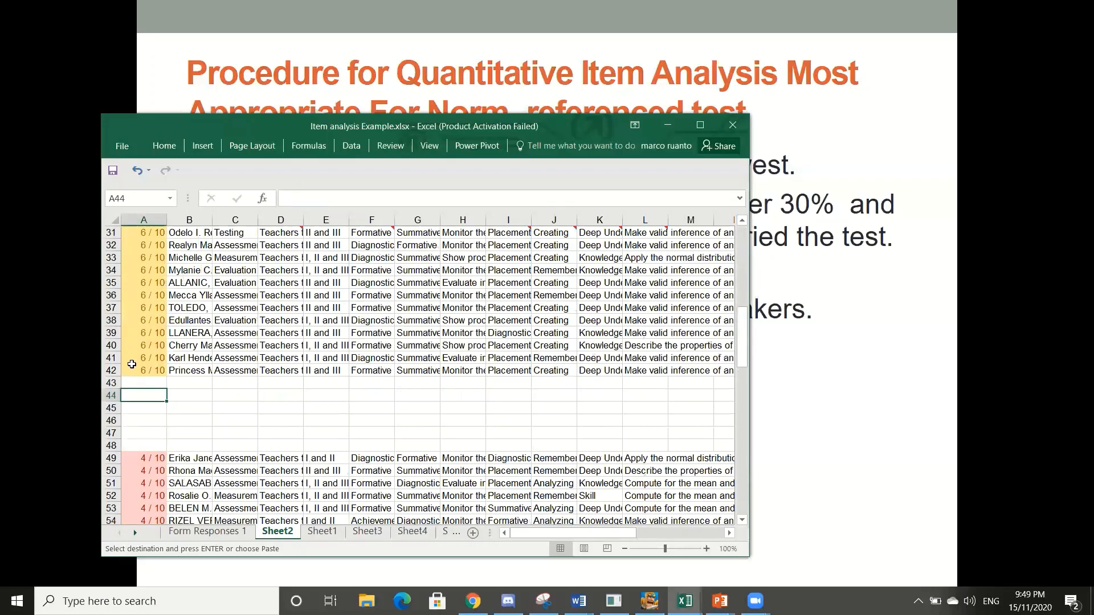
# - Enter a COUNTA formula in cell A43 of Sheet2 to count the upper group's scores in A2:A42
pyautogui.click(148, 384)
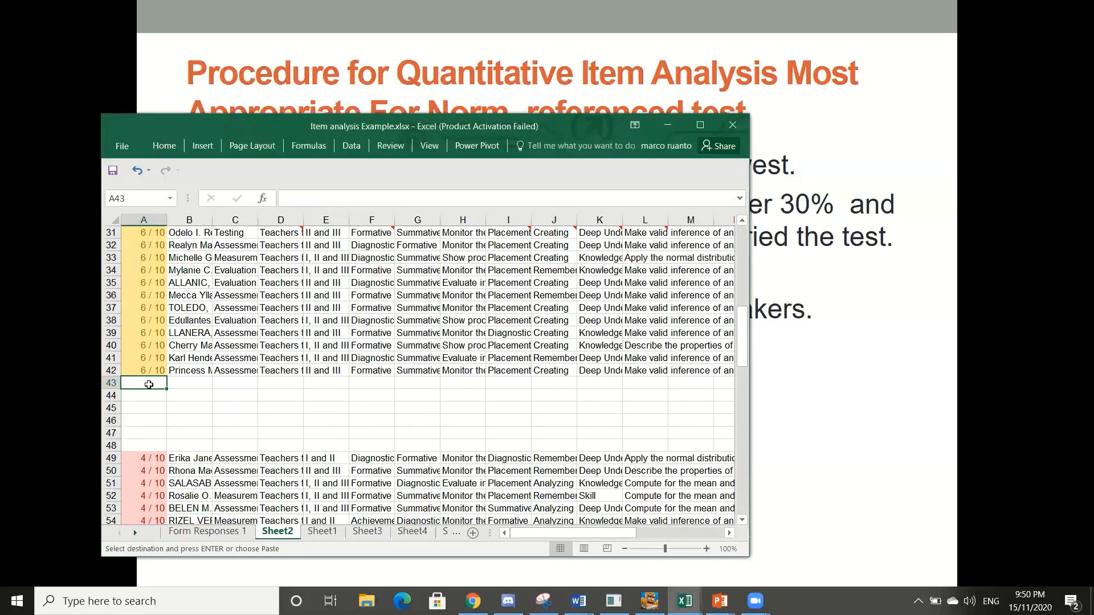
pyautogui.write('=count')
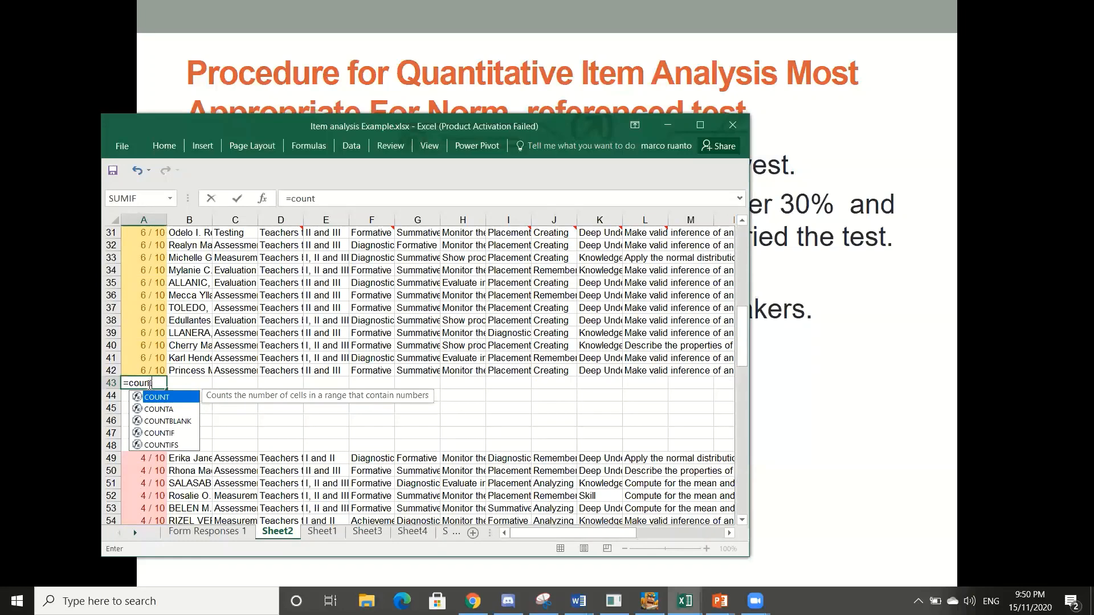
pyautogui.write('A')
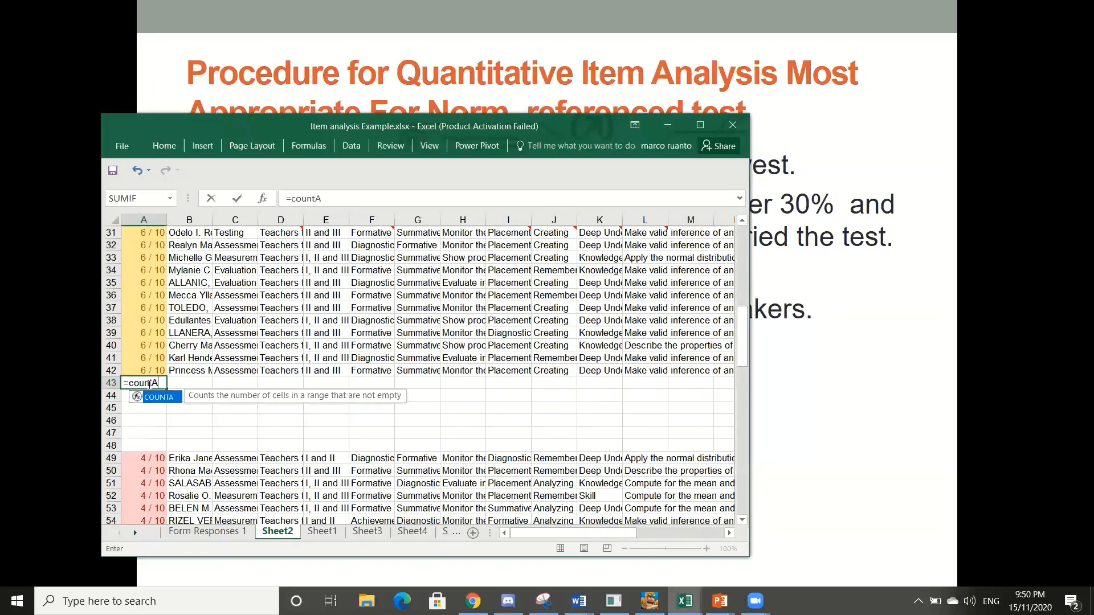
pyautogui.write('(')
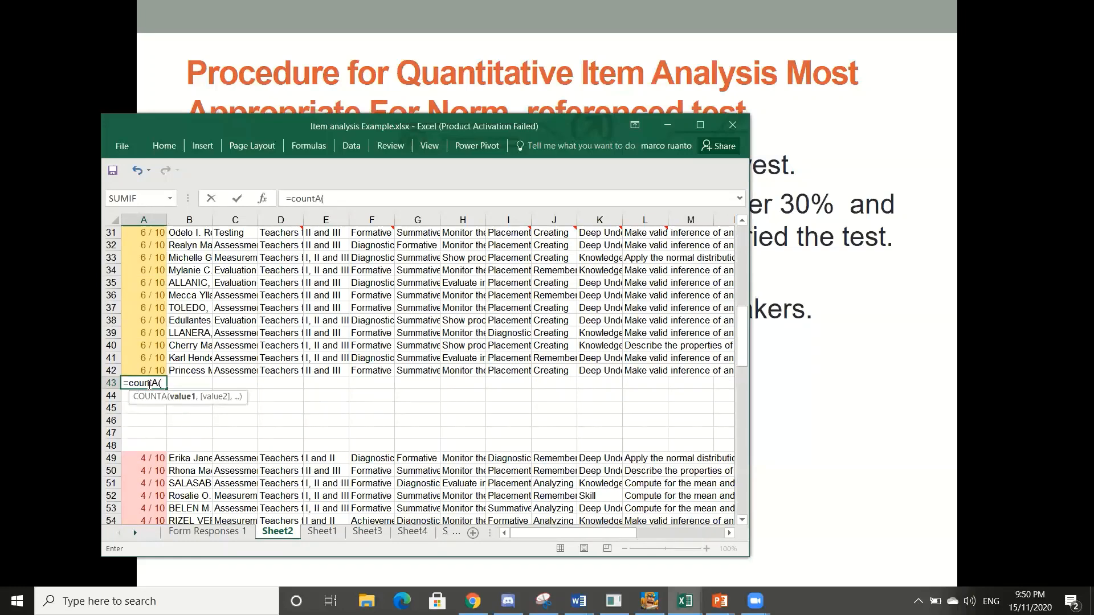
pyautogui.click(147, 370)
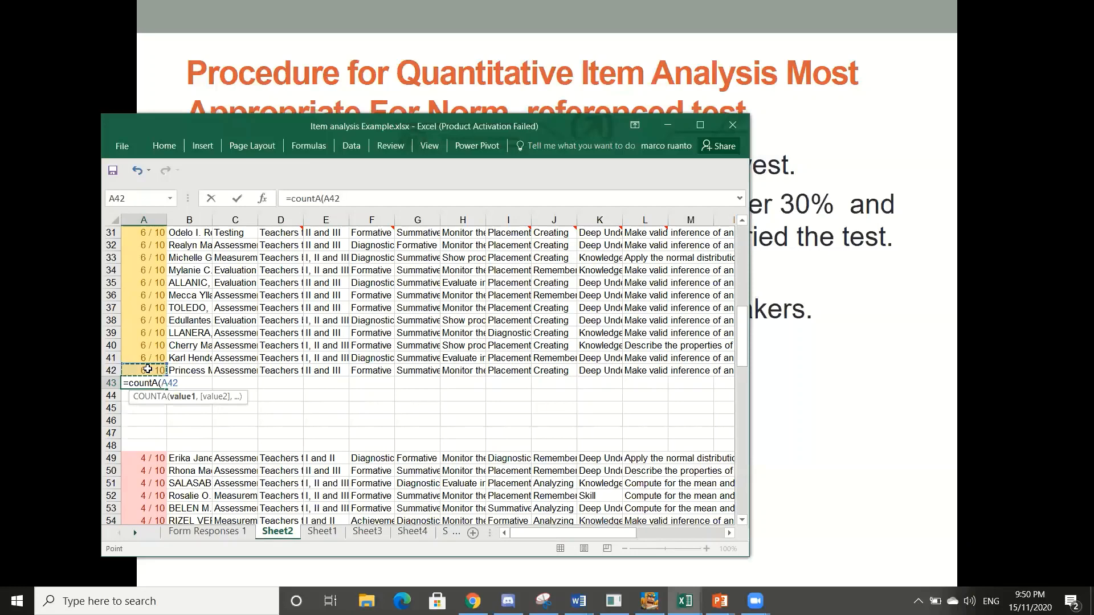
pyautogui.hotkey('shift', 'Up')
pyautogui.hotkey('shift', 'Up')
pyautogui.hotkey('shift', 'Up')
pyautogui.hotkey('shift', 'Up')
pyautogui.hotkey('shift', 'Up')
pyautogui.hotkey('shift', 'Up')
pyautogui.hotkey('shift', 'Up')
pyautogui.hotkey('shift', 'Up')
pyautogui.hotkey('shift', 'Up')
pyautogui.hotkey('shift', 'Up')
pyautogui.hotkey('shift', 'Up')
pyautogui.hotkey('shift', 'Up')
pyautogui.hotkey('shift', 'Up')
pyautogui.hotkey('shift', 'Up')
pyautogui.hotkey('shift', 'Up')
pyautogui.hotkey('shift', 'Up')
pyautogui.hotkey('shift', 'Up')
pyautogui.hotkey('shift', 'Up')
pyautogui.hotkey('shift', 'Up')
pyautogui.hotkey('shift', 'Up')
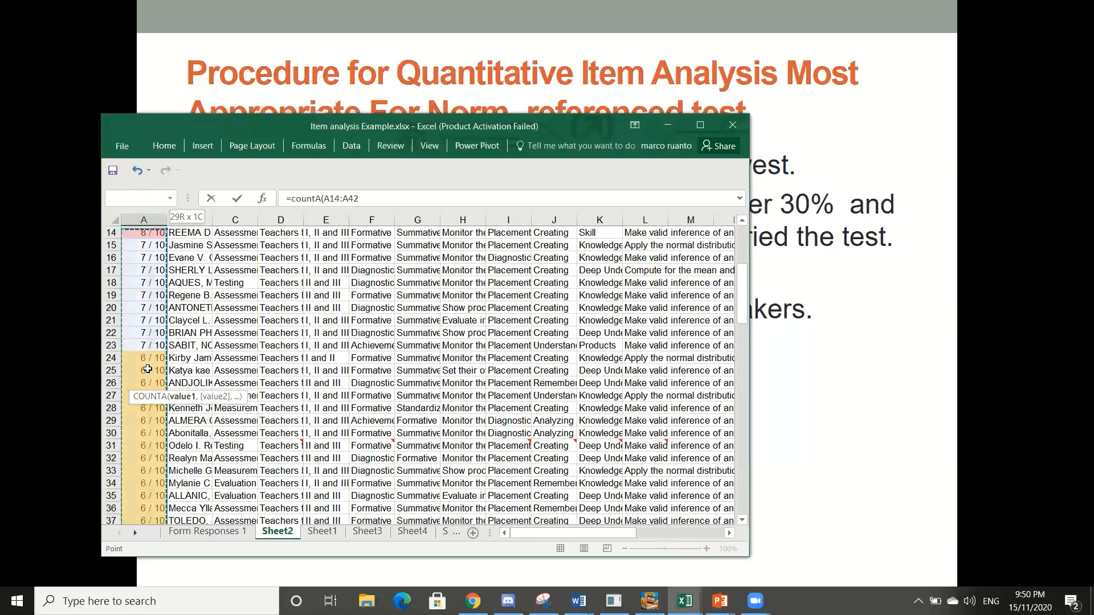
pyautogui.hotkey('shift', 'Up')
pyautogui.hotkey('shift', 'Up')
pyautogui.hotkey('shift', 'Up')
pyautogui.hotkey('shift', 'Up')
pyautogui.hotkey('shift', 'Up')
pyautogui.hotkey('shift', 'Up')
pyautogui.hotkey('shift', 'Up')
pyautogui.hotkey('shift', 'Up')
pyautogui.hotkey('shift', 'Up')
pyautogui.hotkey('shift', 'Up')
pyautogui.hotkey('shift', 'Up')
pyautogui.hotkey('shift', 'Up')
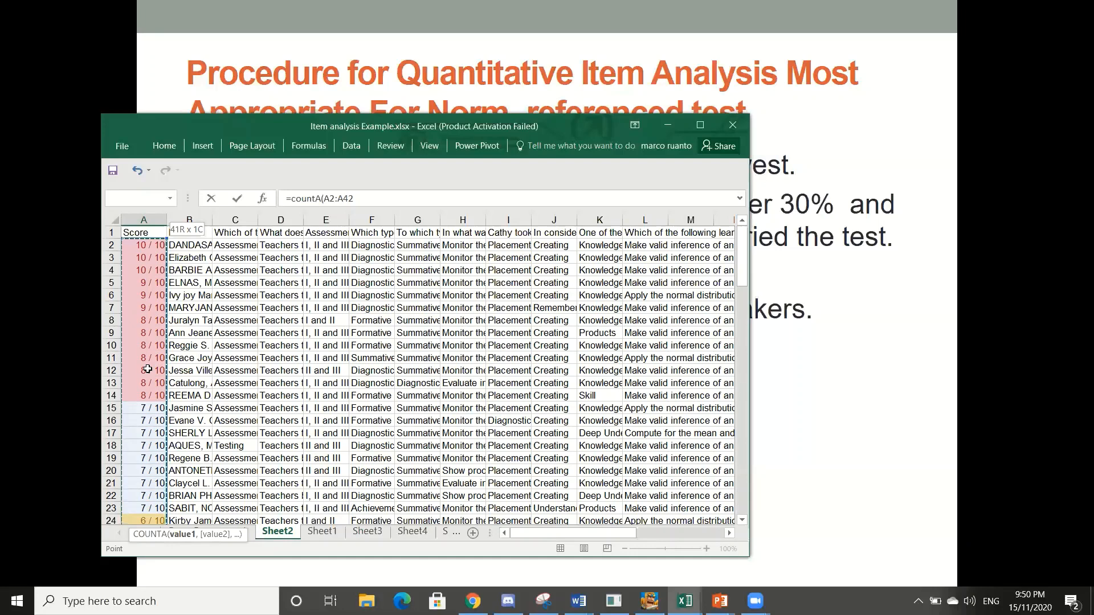
pyautogui.write(')')
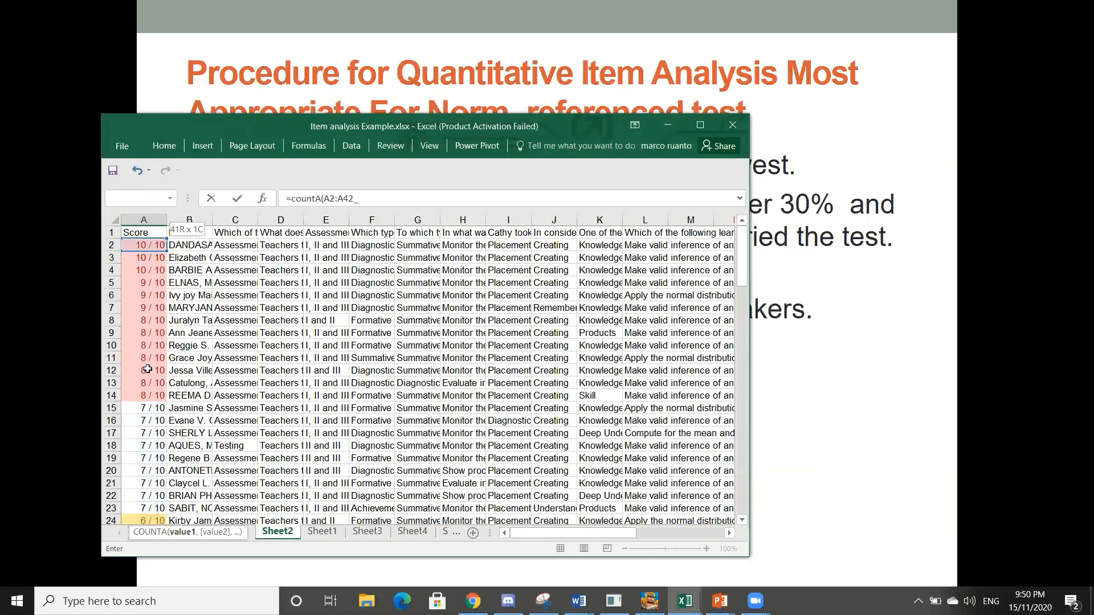
pyautogui.press('Return')
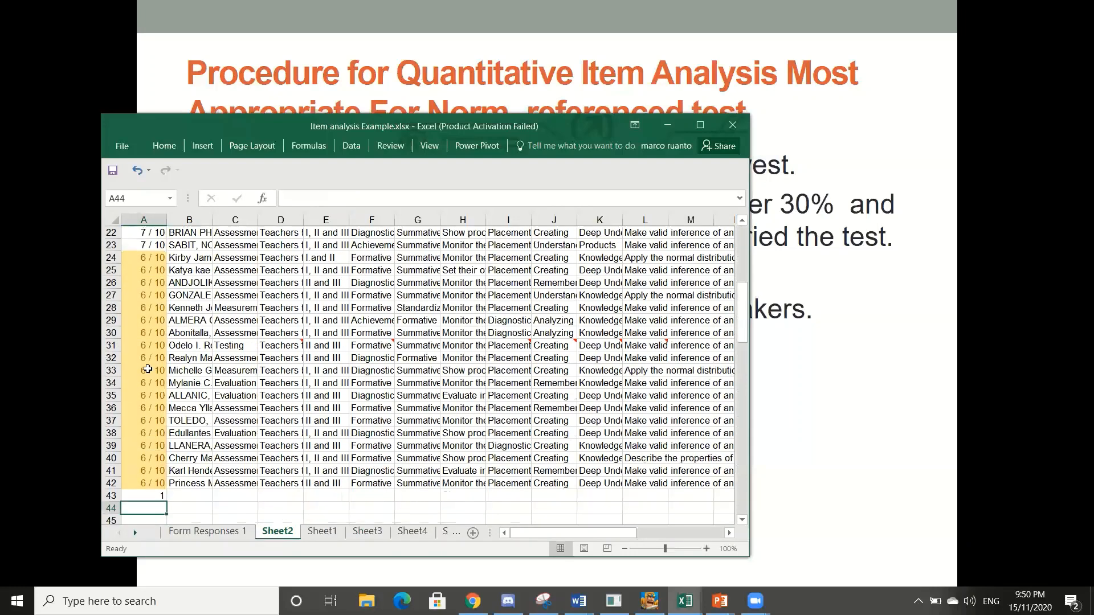
# - Correct the upper group's count formula in cell A43 of Sheet2 to =COUNTA(A2:A42)
pyautogui.click(153, 494)
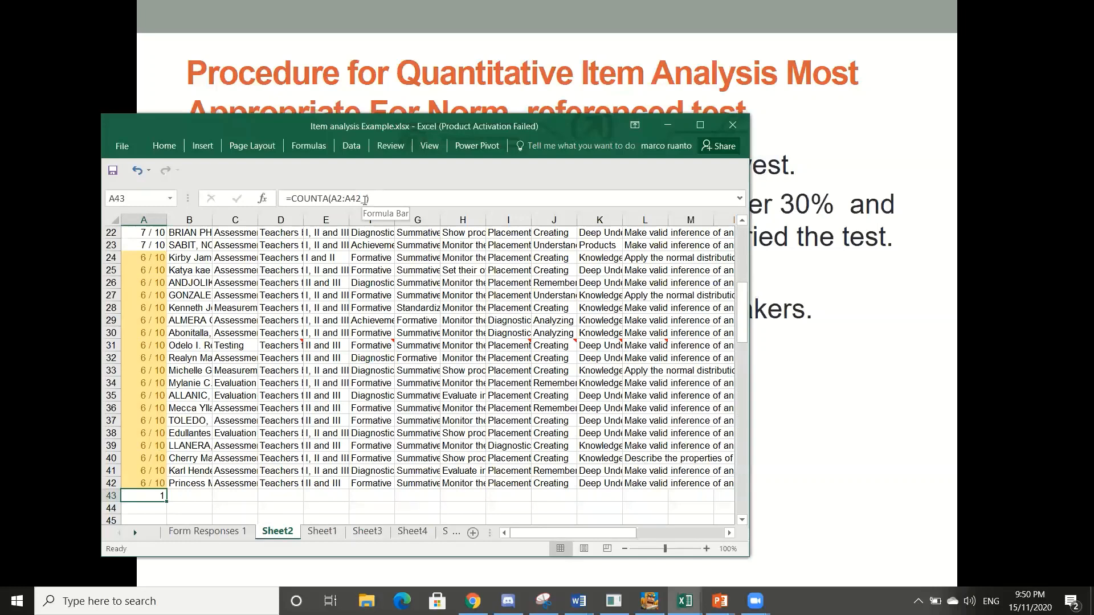
pyautogui.click(367, 200)
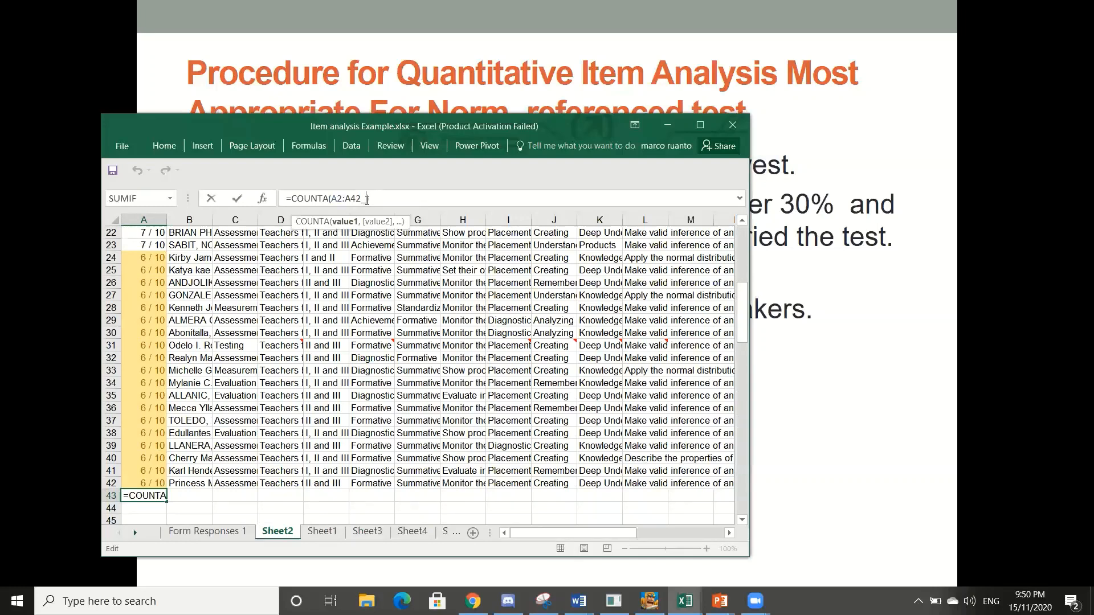
pyautogui.write(')')
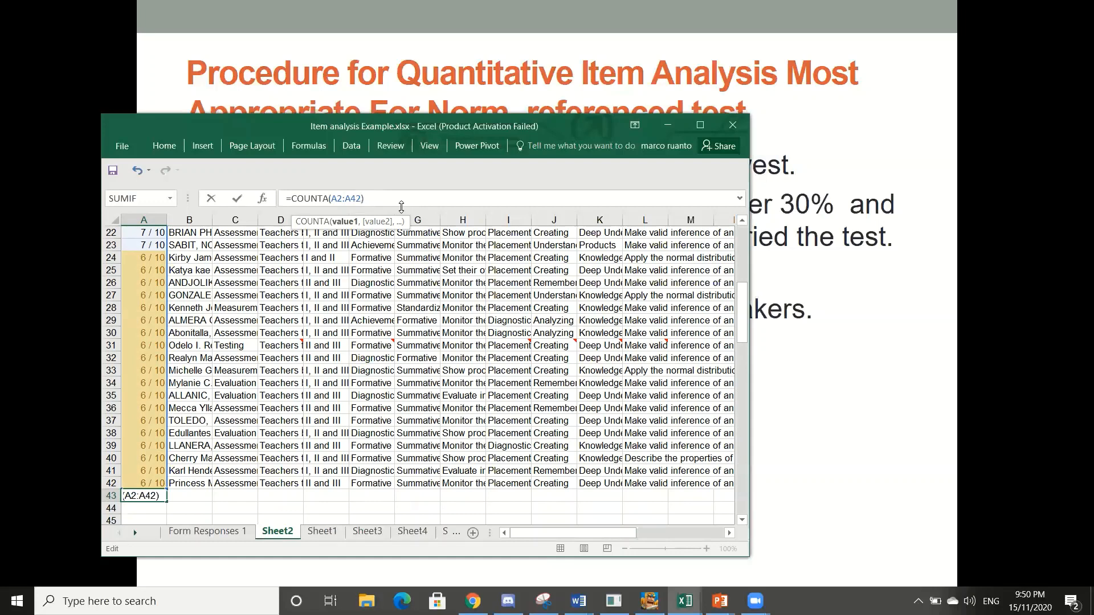
pyautogui.press('Return')
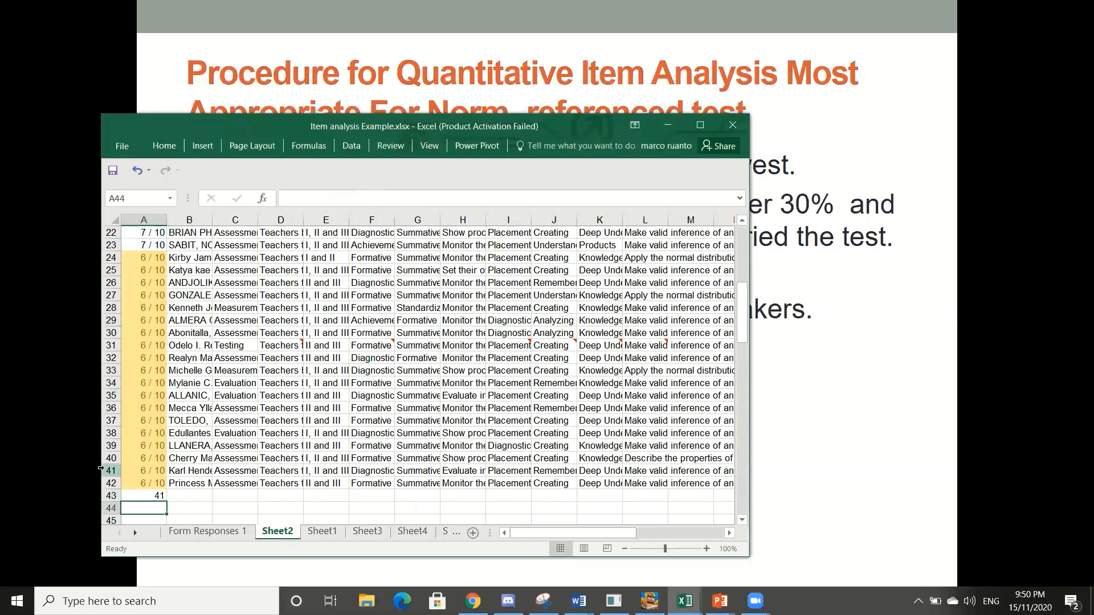
# - Enter a COUNTA formula in cell A109, below the lower group's last row, to count the scores in A49:A108
pyautogui.scroll(-17, 100, 468)
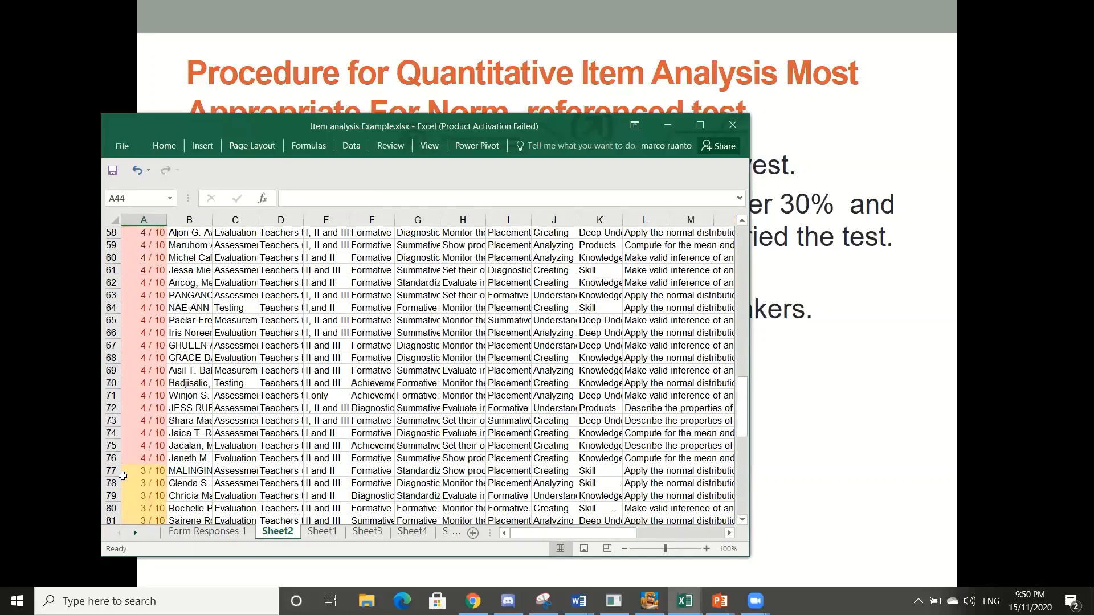
pyautogui.scroll(-8, 122, 476)
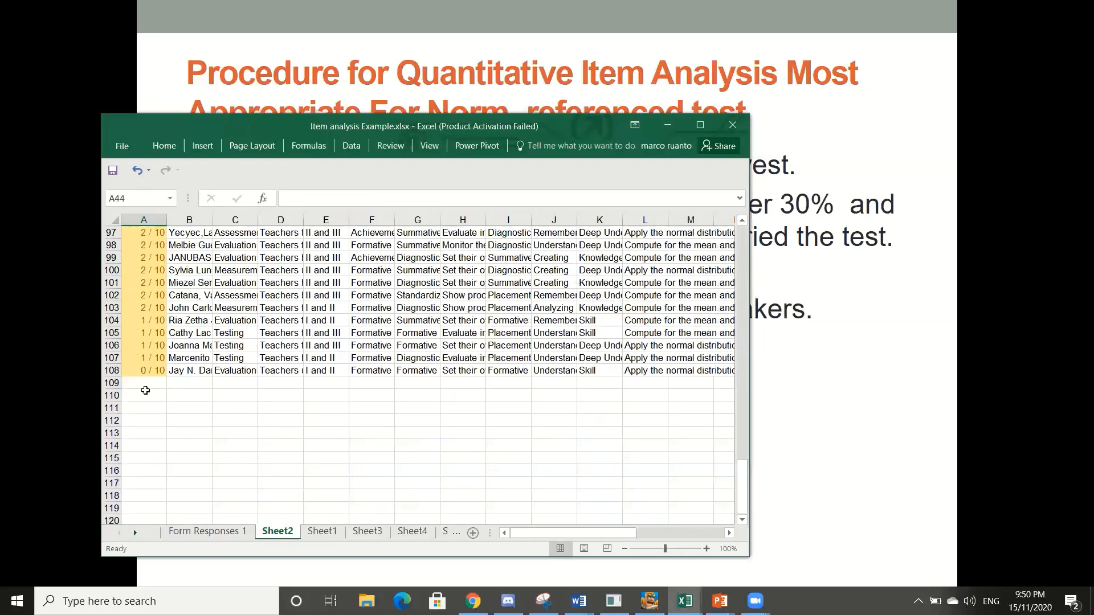
pyautogui.click(147, 381)
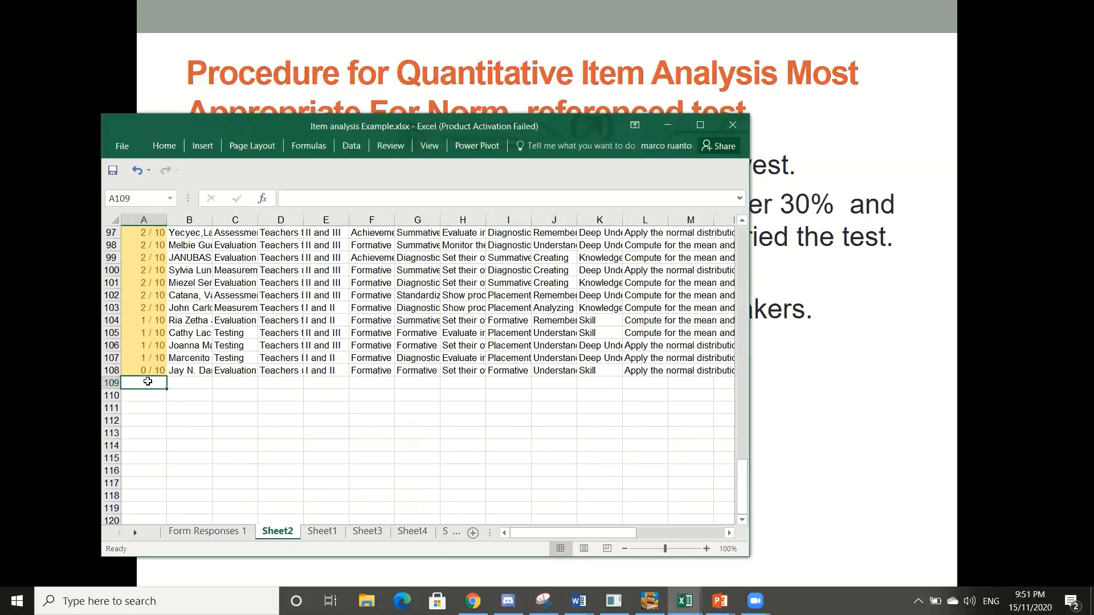
pyautogui.write('=count')
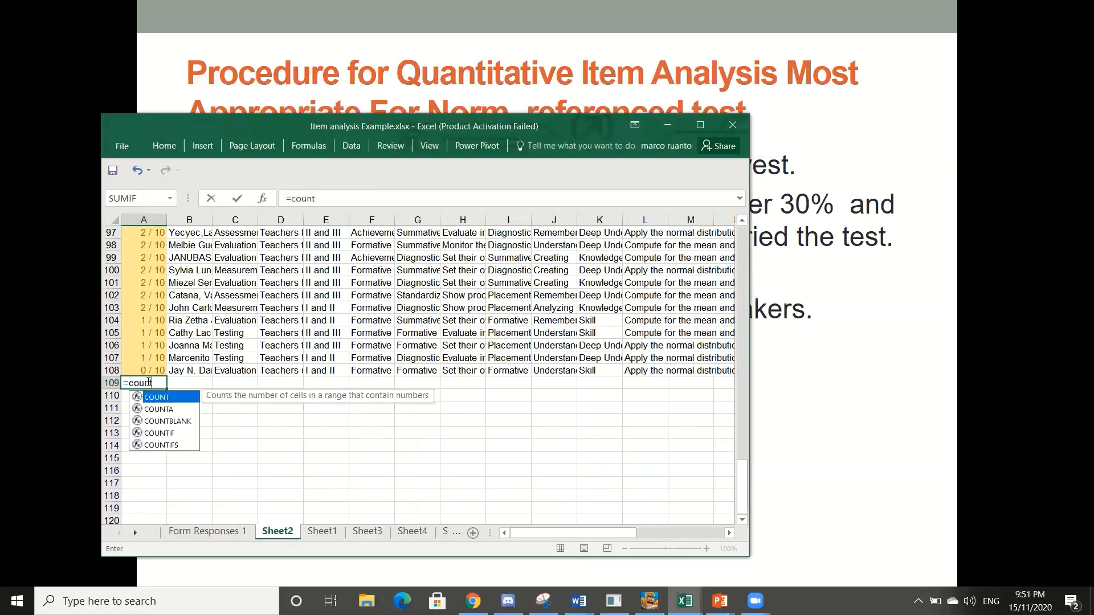
pyautogui.write('t')
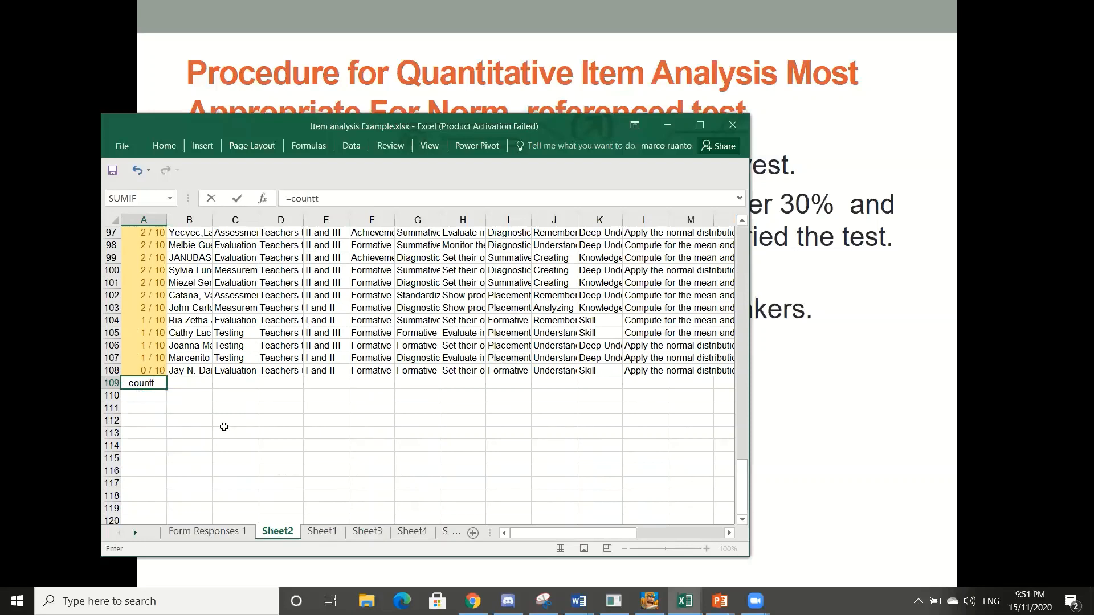
pyautogui.press('BackSpace')
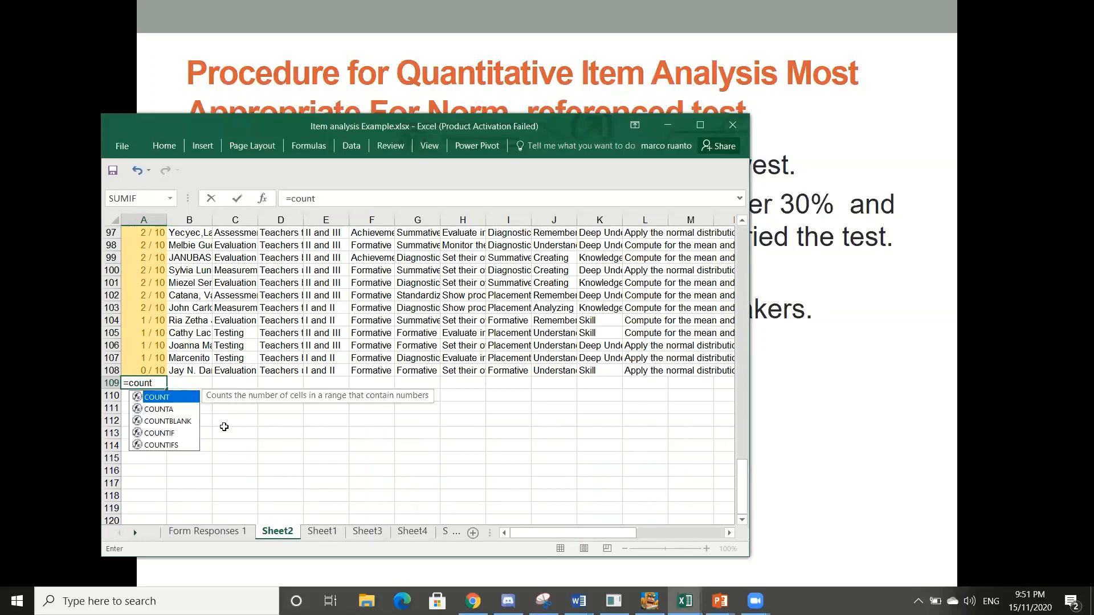
pyautogui.write('A')
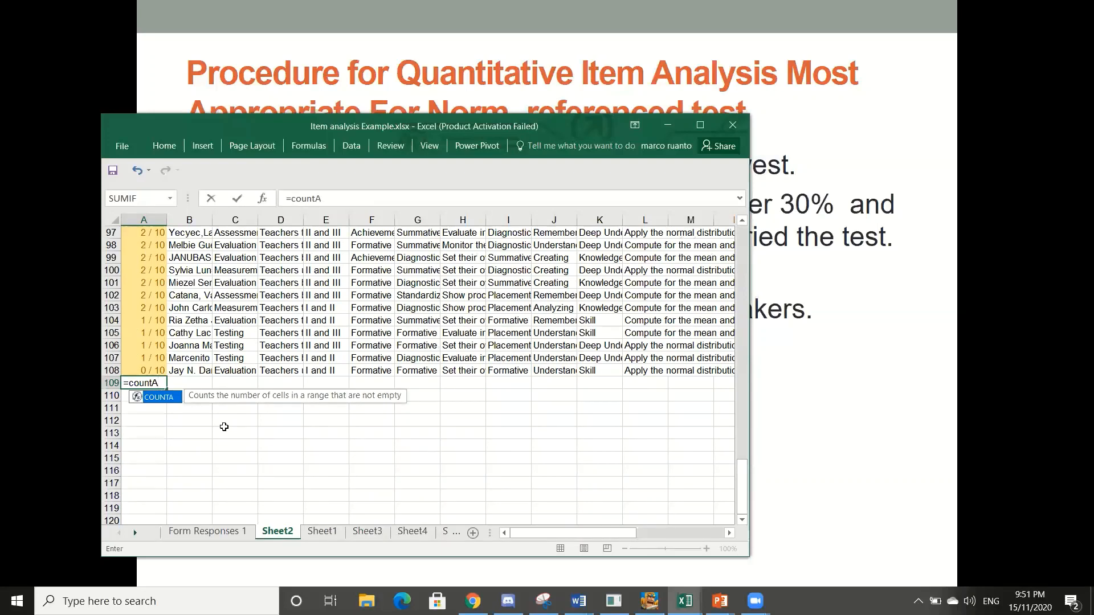
pyautogui.write('(')
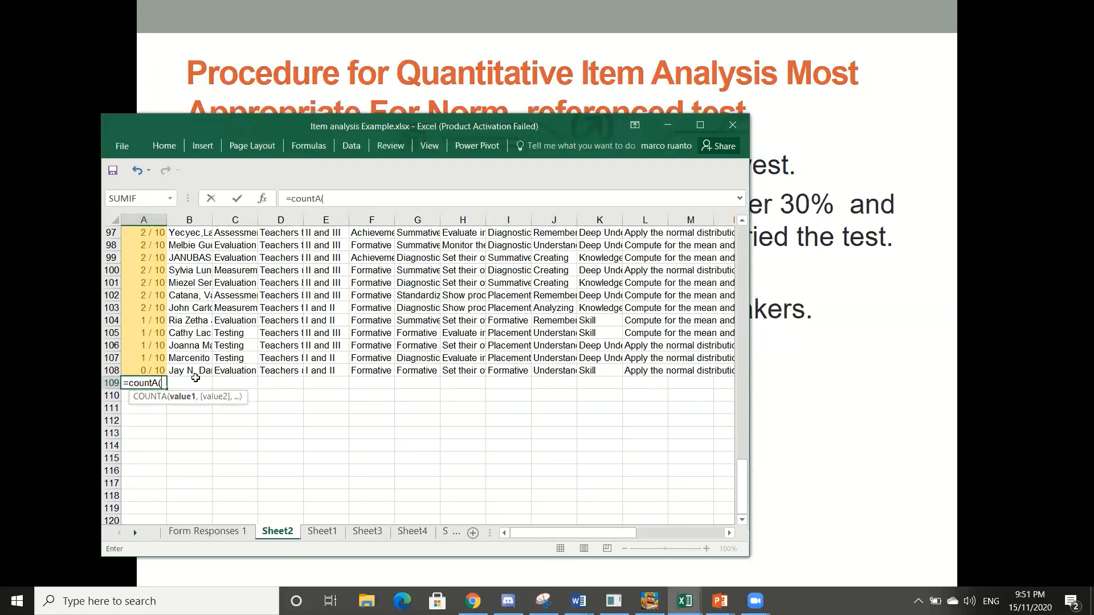
pyautogui.click(147, 371)
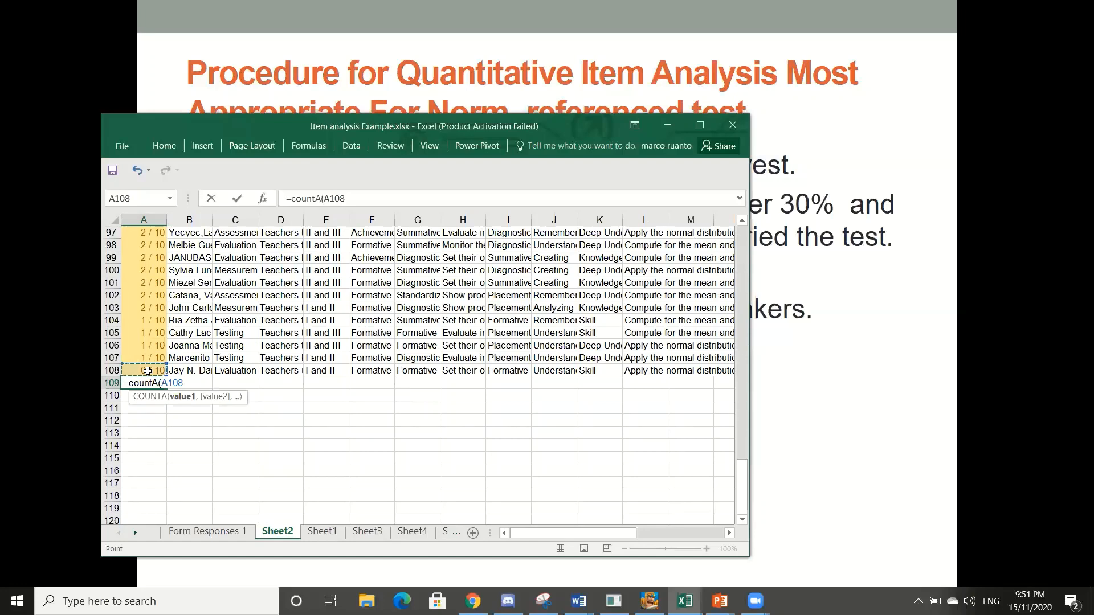
pyautogui.hotkey('shift', 'Up')
pyautogui.hotkey('shift', 'Up')
pyautogui.hotkey('shift', 'Up')
pyautogui.hotkey('shift', 'Up')
pyautogui.hotkey('shift', 'Up')
pyautogui.hotkey('shift', 'Up')
pyautogui.hotkey('shift', 'Up')
pyautogui.hotkey('shift', 'Up')
pyautogui.hotkey('shift', 'Up')
pyautogui.hotkey('shift', 'Up')
pyautogui.hotkey('shift', 'Up')
pyautogui.hotkey('shift', 'Up')
pyautogui.hotkey('shift', 'Up')
pyautogui.hotkey('shift', 'Up')
pyautogui.hotkey('shift', 'Up')
pyautogui.hotkey('shift', 'Up')
pyautogui.hotkey('shift', 'Up')
pyautogui.hotkey('shift', 'Up')
pyautogui.hotkey('shift', 'Up')
pyautogui.hotkey('shift', 'Up')
pyautogui.hotkey('shift', 'Up')
pyautogui.hotkey('shift', 'Up')
pyautogui.hotkey('shift', 'Up')
pyautogui.hotkey('shift', 'Up')
pyautogui.hotkey('shift', 'Up')
pyautogui.hotkey('shift', 'Up')
pyautogui.hotkey('shift', 'Up')
pyautogui.hotkey('shift', 'Up')
pyautogui.hotkey('shift', 'Up')
pyautogui.hotkey('shift', 'Up')
pyautogui.hotkey('shift', 'Up')
pyautogui.hotkey('shift', 'Up')
pyautogui.hotkey('shift', 'Up')
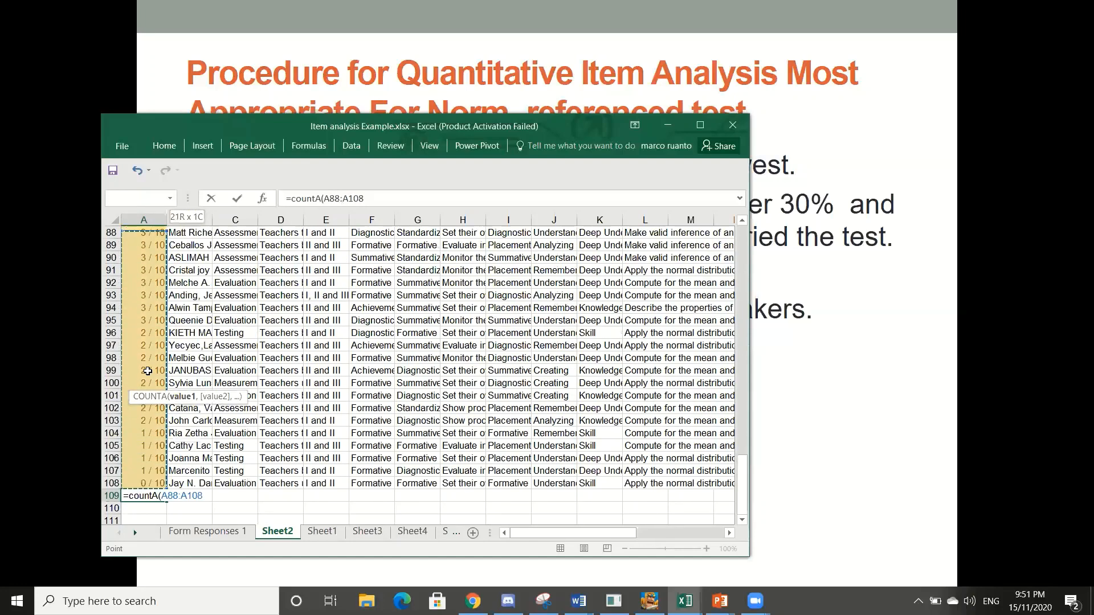
pyautogui.hotkey('shift', 'Up')
pyautogui.hotkey('shift', 'Up')
pyautogui.hotkey('shift', 'Up')
pyautogui.hotkey('shift', 'Up')
pyautogui.hotkey('shift', 'Up')
pyautogui.hotkey('shift', 'Up')
pyautogui.hotkey('shift', 'Up')
pyautogui.hotkey('shift', 'Up')
pyautogui.hotkey('shift', 'Up')
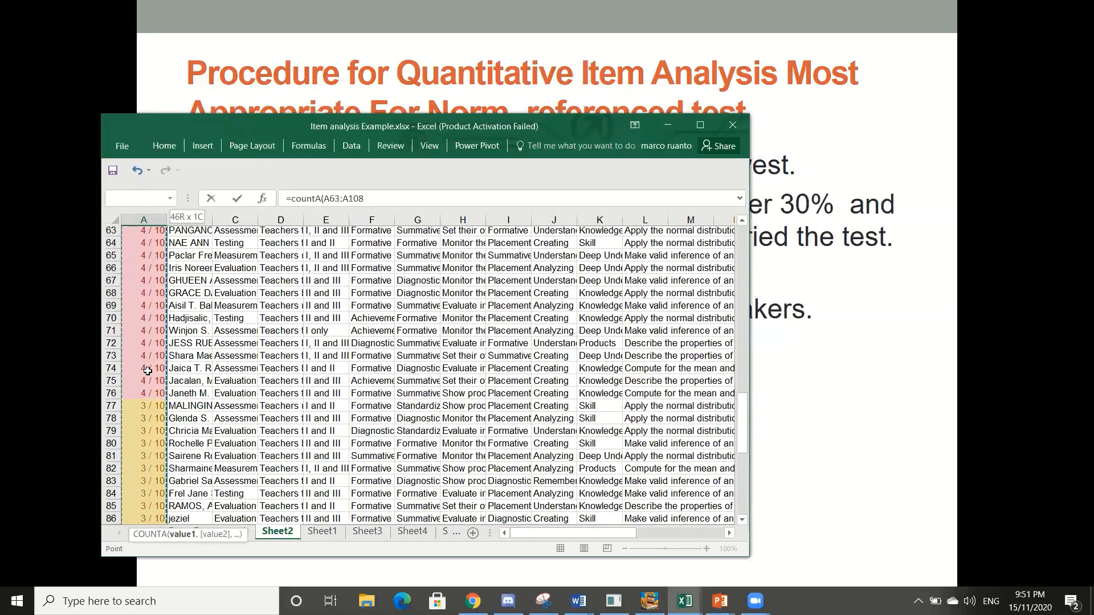
pyautogui.hotkey('shift', 'Up')
pyautogui.hotkey('shift', 'Up')
pyautogui.hotkey('shift', 'Up')
pyautogui.hotkey('shift', 'Up')
pyautogui.hotkey('shift', 'Up')
pyautogui.hotkey('shift', 'Up')
pyautogui.hotkey('shift', 'Up')
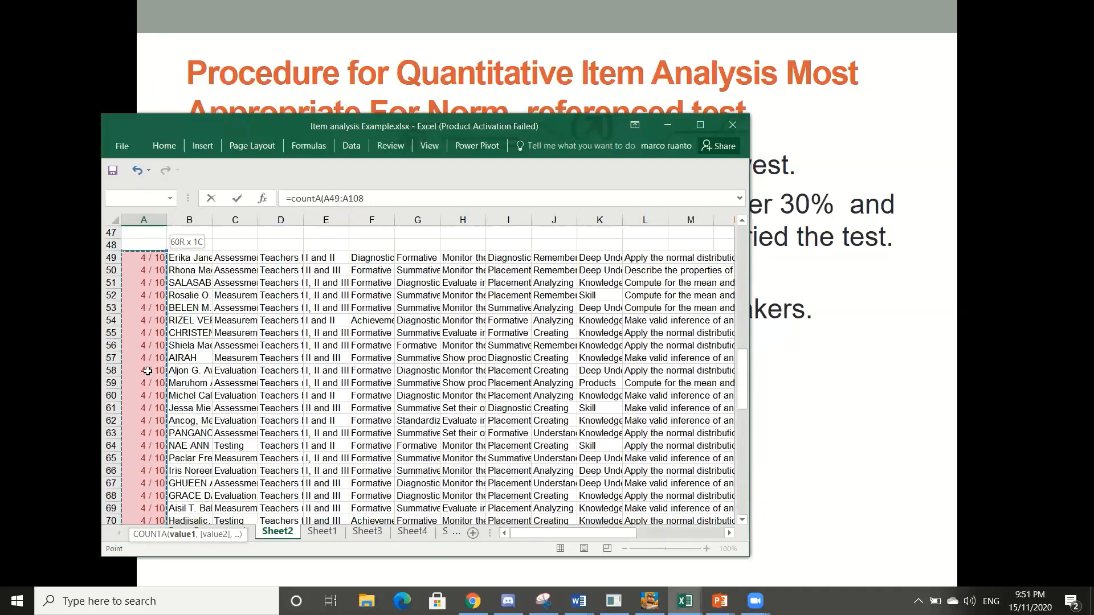
pyautogui.press('Return')
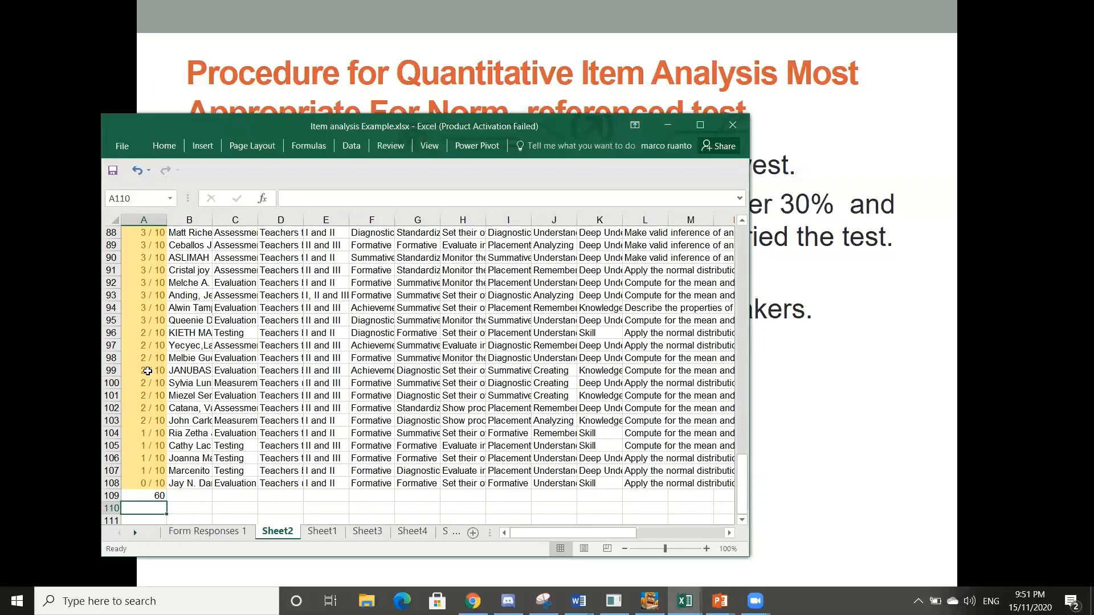
# - Review the upper-group and lower-group score rows on Sheet2 together with the counts below each group
pyautogui.scroll(7, 147, 371)
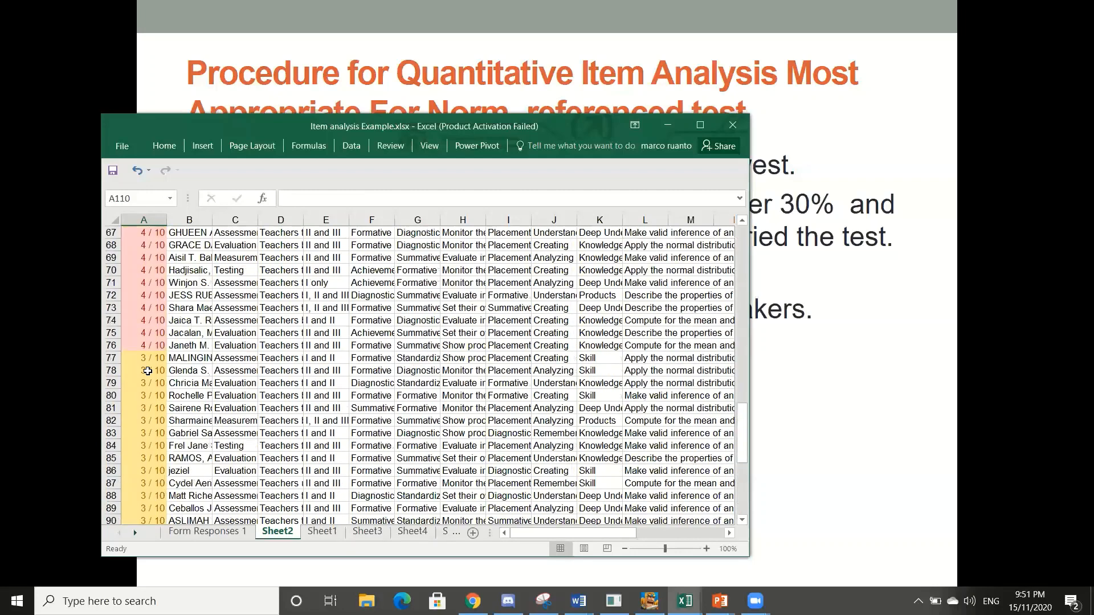
pyautogui.scroll(9, 147, 371)
pyautogui.scroll(-6, 147, 371)
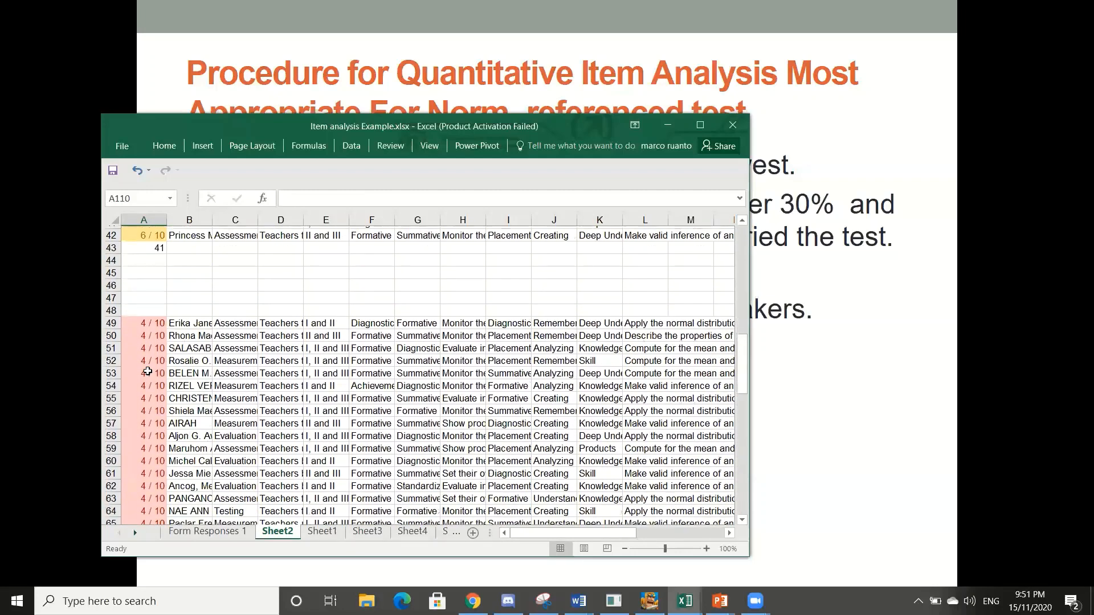
pyautogui.scroll(-1, 147, 371)
pyautogui.scroll(4, 139, 387)
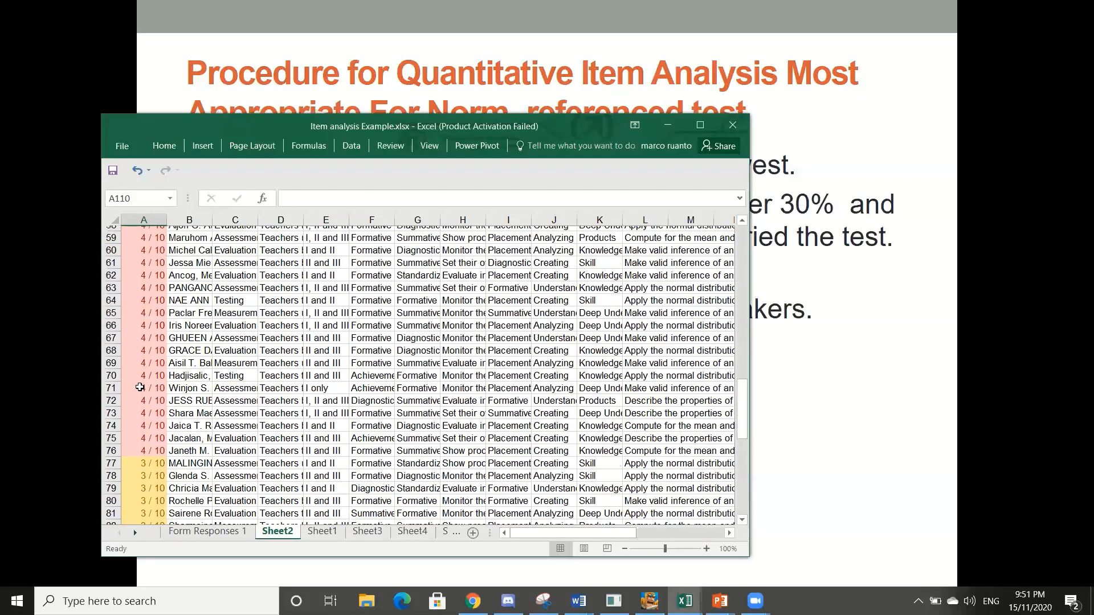
pyautogui.scroll(6, 140, 387)
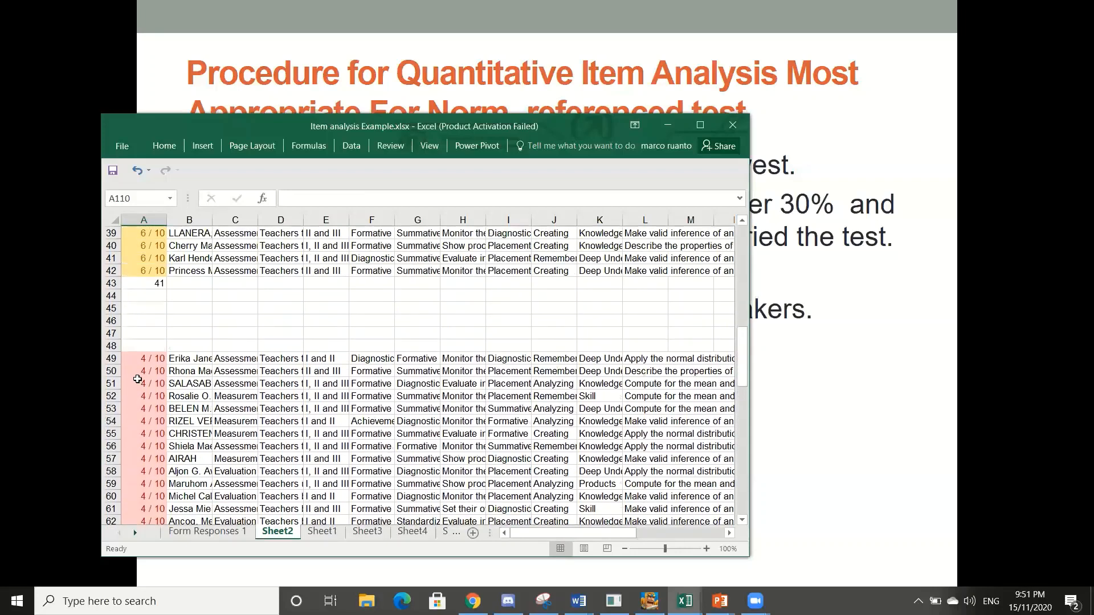
pyautogui.scroll(5, 138, 380)
pyautogui.scroll(-3, 137, 380)
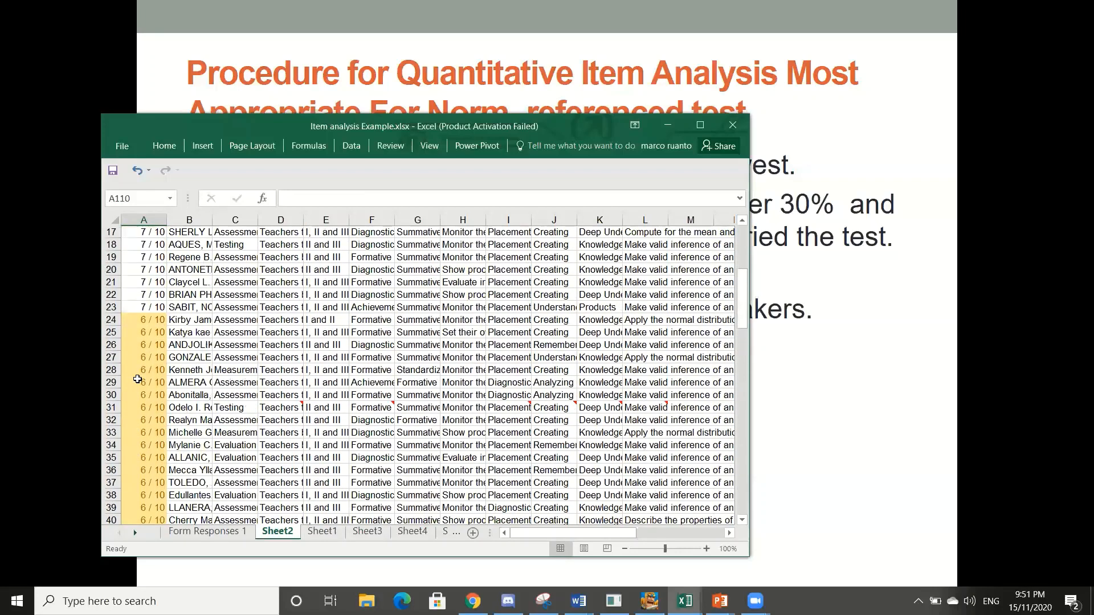
pyautogui.scroll(3, 137, 379)
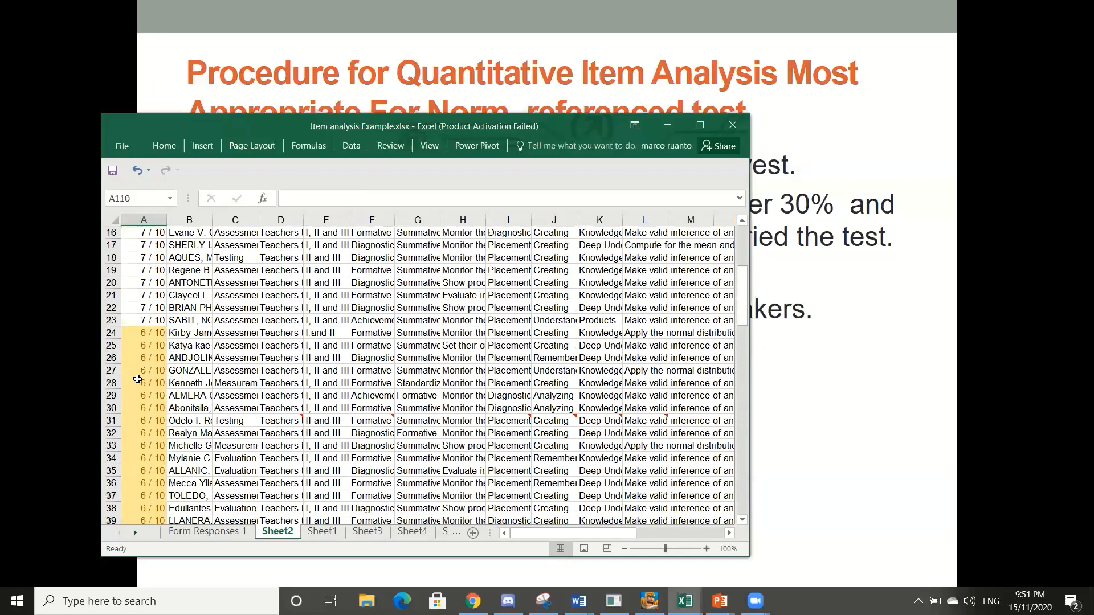
pyautogui.scroll(-3, 137, 380)
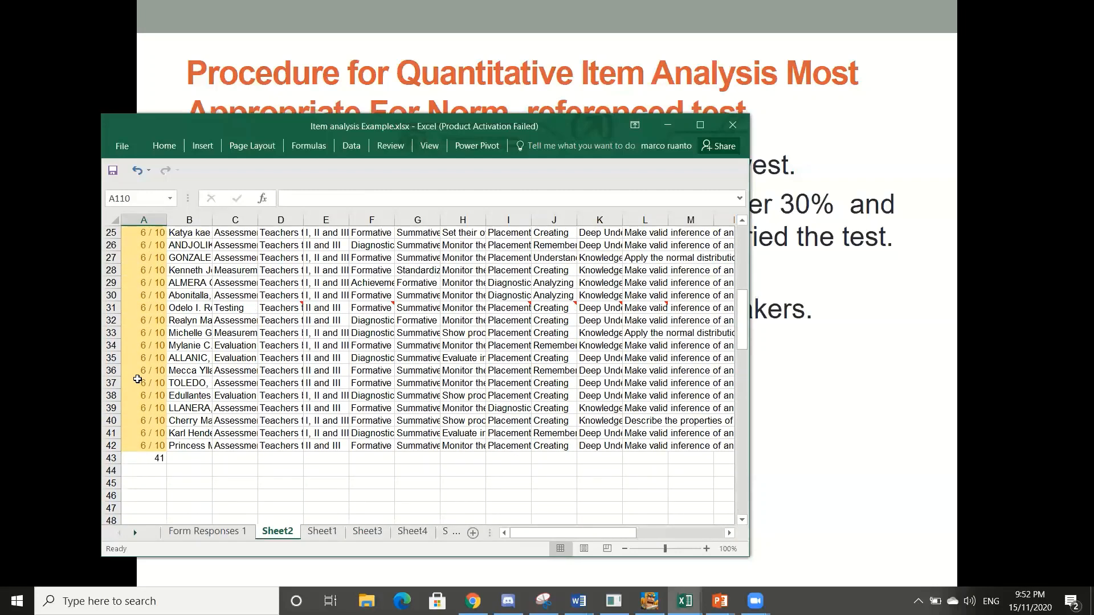
pyautogui.scroll(2, 137, 379)
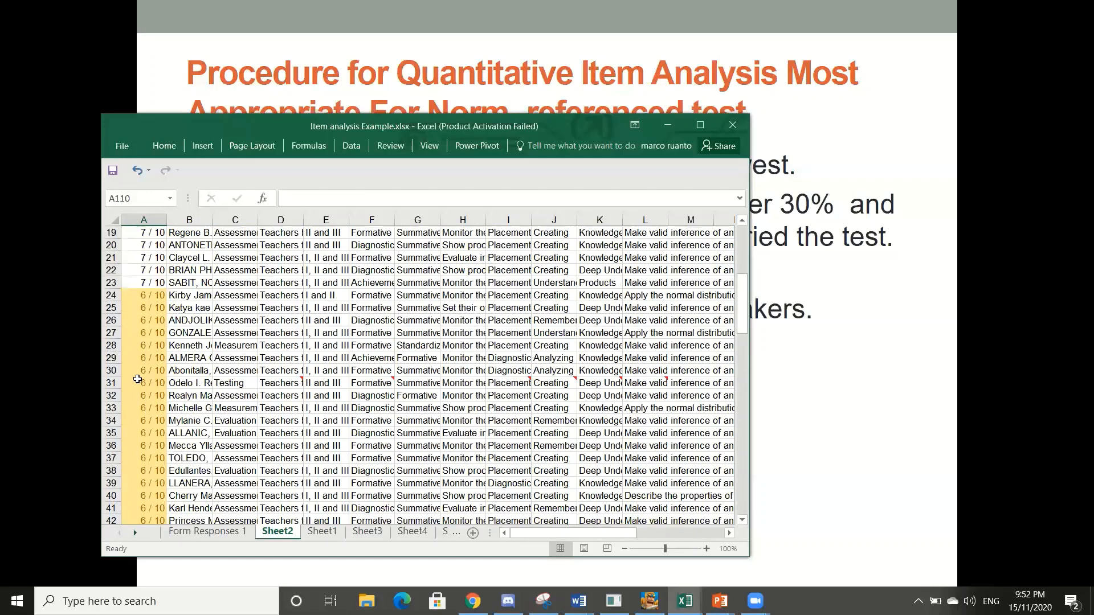
pyautogui.scroll(-14, 138, 379)
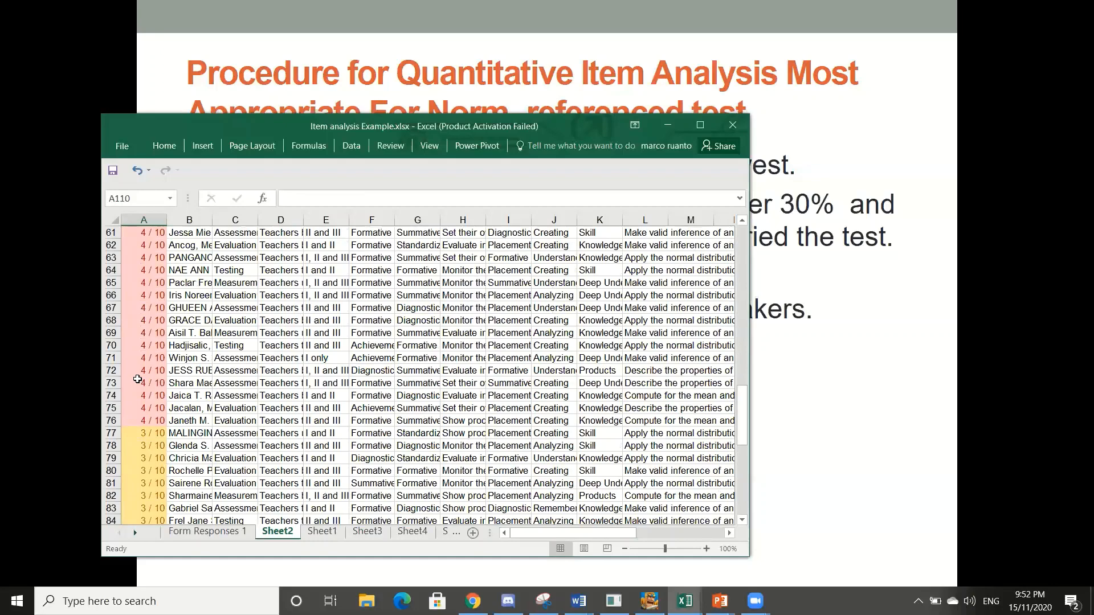
pyautogui.scroll(9, 137, 379)
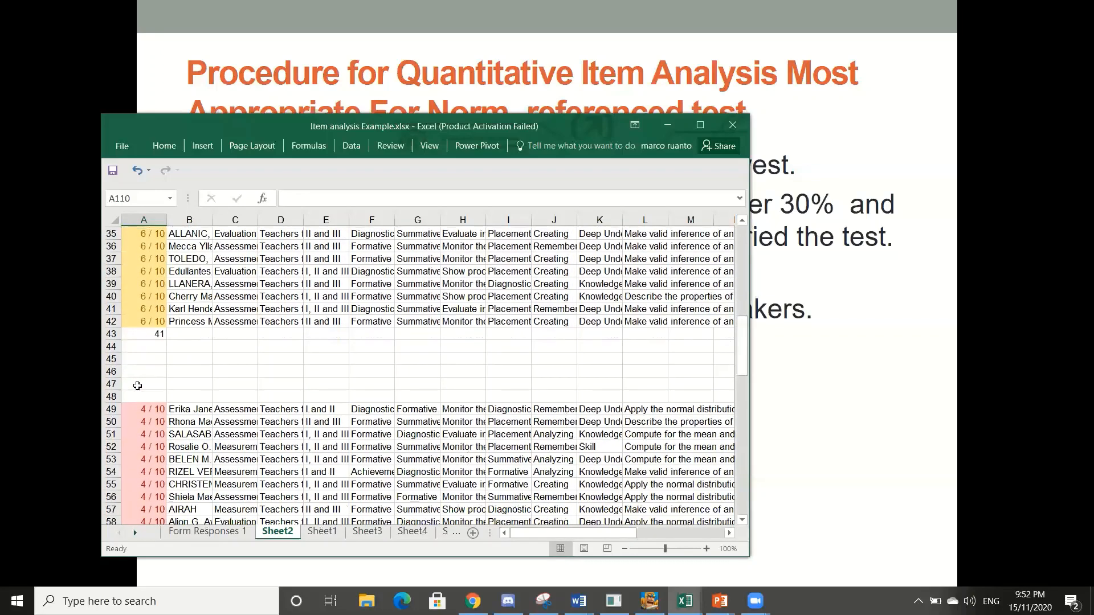
pyautogui.scroll(-20, 137, 385)
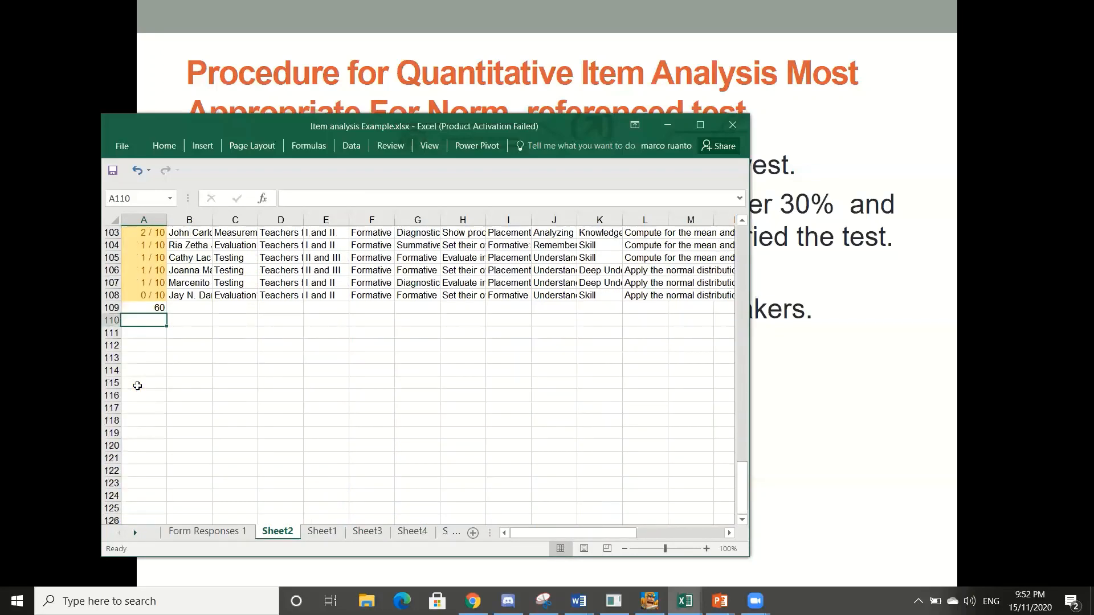
pyautogui.scroll(1, 166, 373)
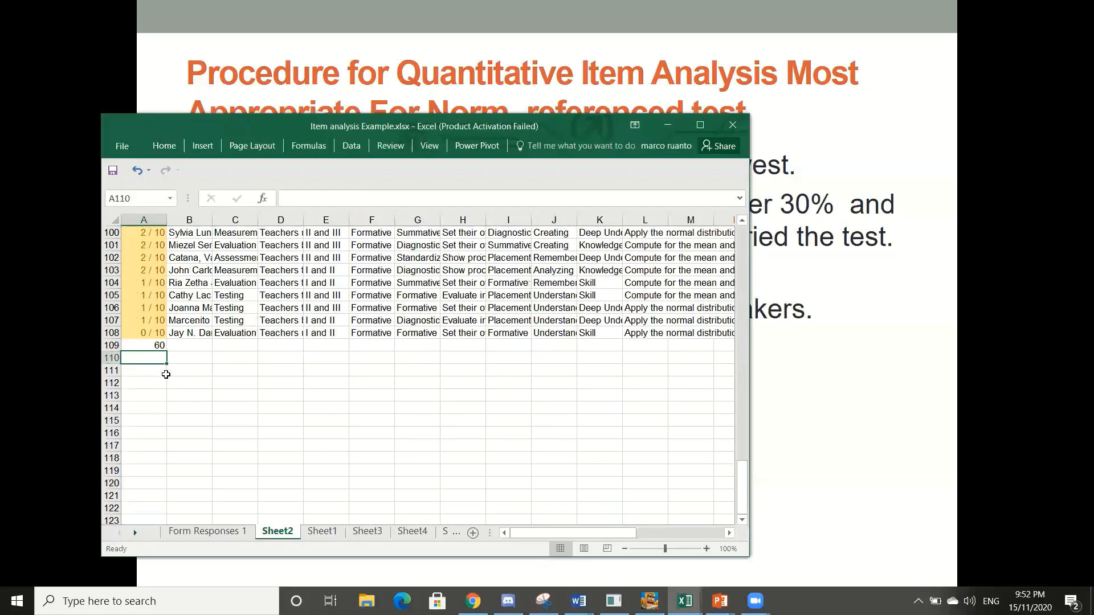
# - Switch to the PowerPoint slide show to view the index of difficulty formula for items scored 0 and 1, and return to the Excel workbook
pyautogui.hotkey('alt', 'Tab')
pyautogui.hotkey('alt', 'Tab')
pyautogui.hotkey('alt', 'Tab')
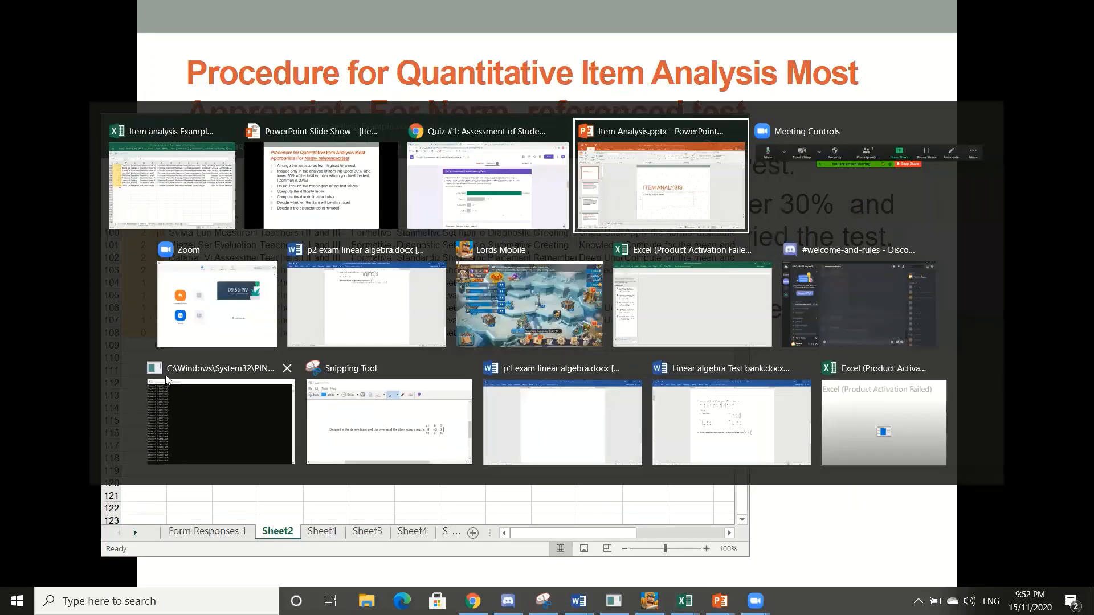
pyautogui.hotkey('alt', 'Tab')
pyautogui.hotkey('alt', 'Tab')
pyautogui.hotkey('alt', 'Tab')
pyautogui.hotkey('alt', 'Tab')
pyautogui.hotkey('alt', 'Tab')
pyautogui.hotkey('alt', 'Tab')
pyautogui.hotkey('alt', 'Tab')
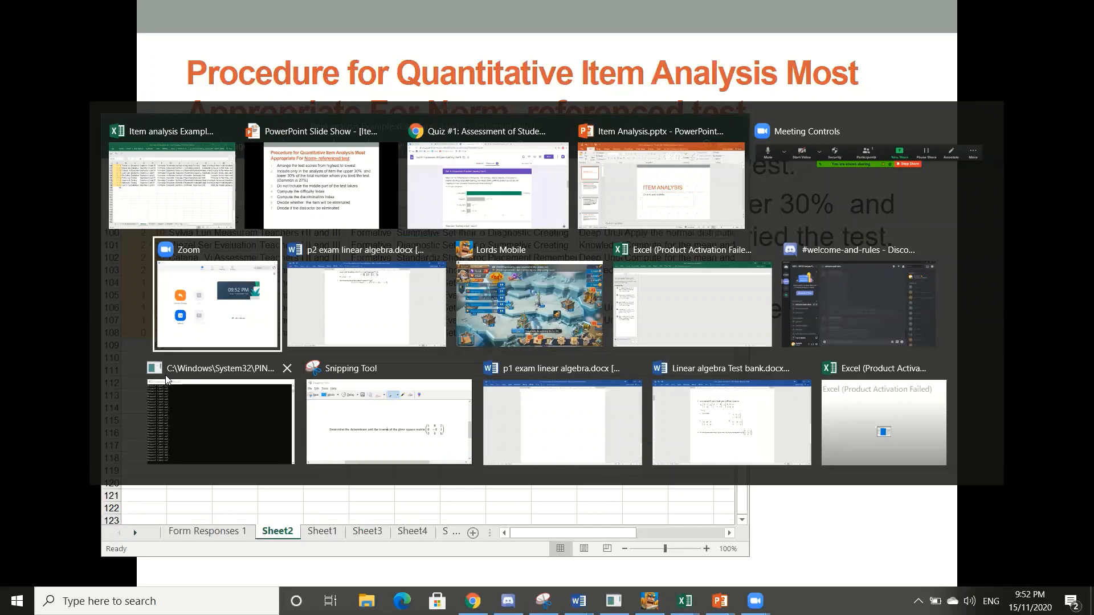
pyautogui.hotkey('alt', 'Tab')
pyautogui.hotkey('alt', 'Tab')
pyautogui.hotkey('alt', 'Tab')
pyautogui.hotkey('alt', 'Tab')
pyautogui.hotkey('alt', 'Tab')
pyautogui.hotkey('alt', 'Tab')
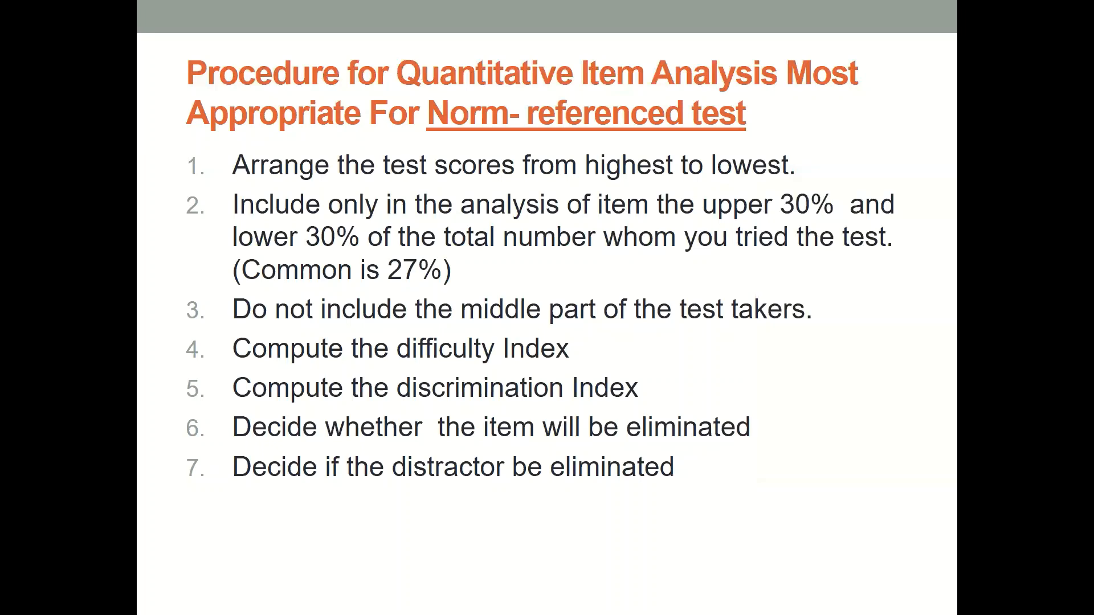
pyautogui.press('Right')
pyautogui.press('Right')
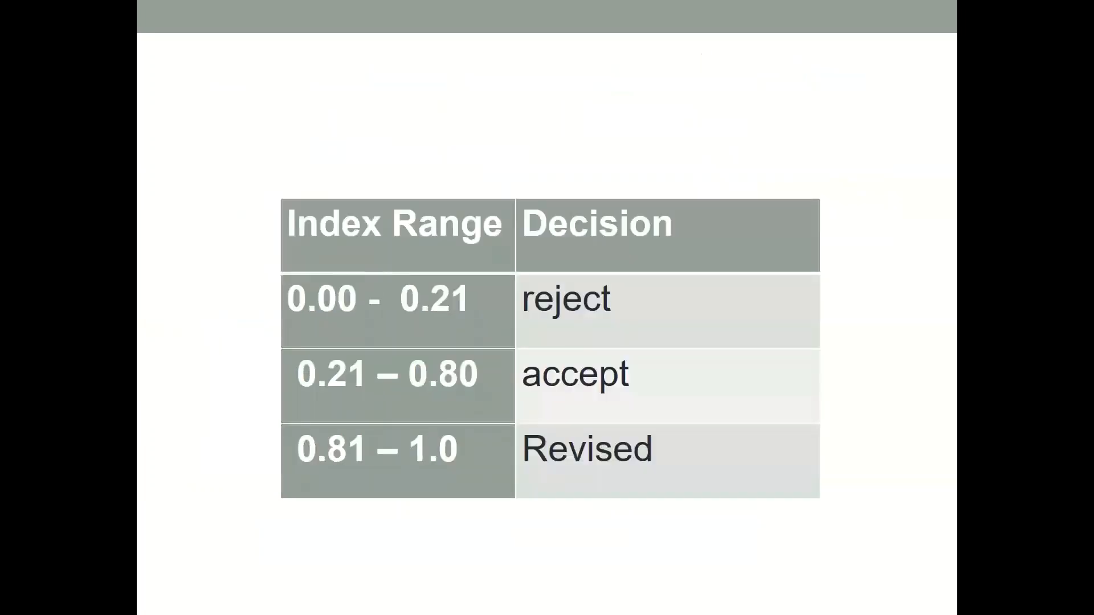
pyautogui.press('Left')
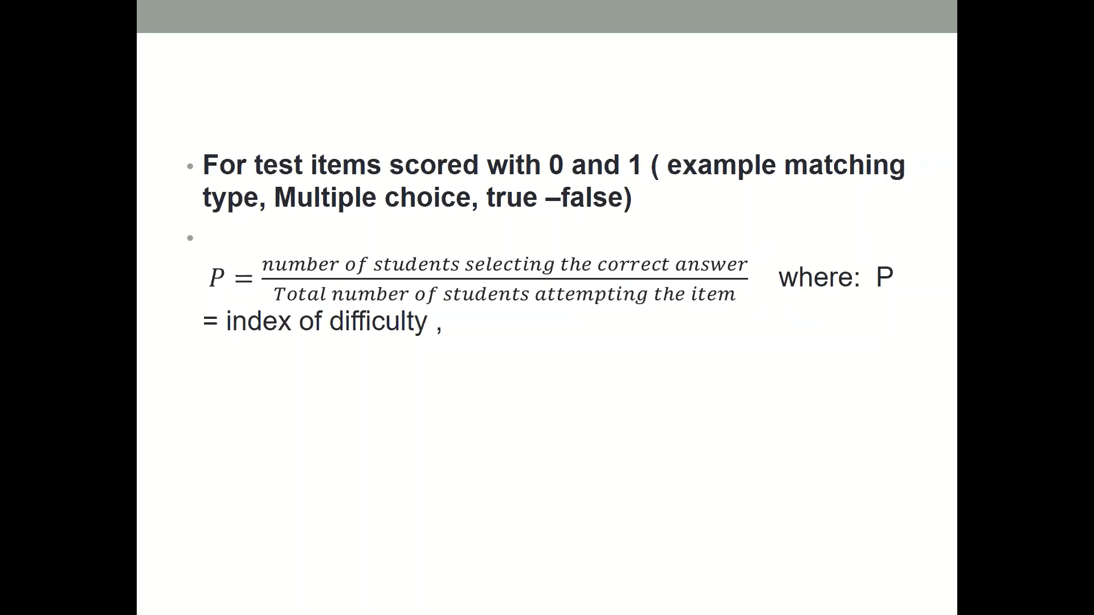
pyautogui.hotkey('alt', 'Tab')
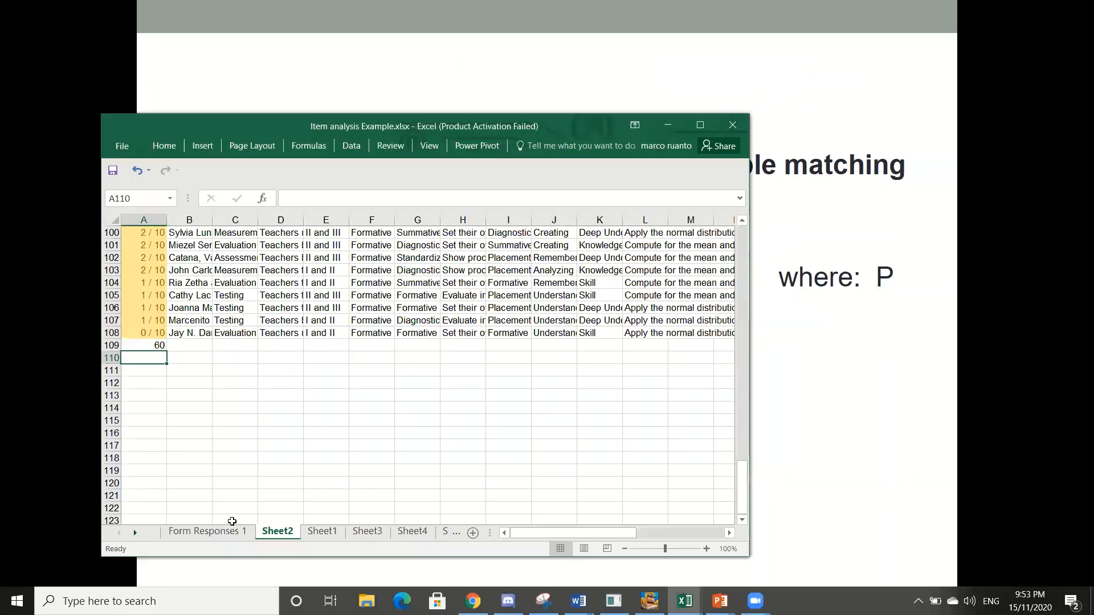
# - Widen column C on Sheet2 so more of the first question's text and answers can be read
pyautogui.scroll(4, 268, 514)
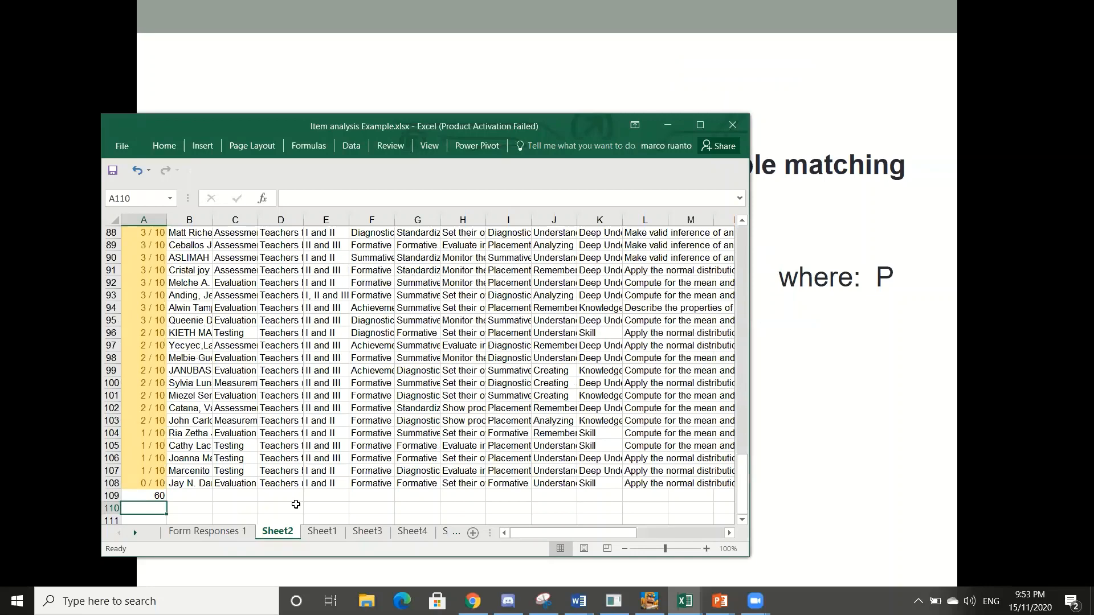
pyautogui.click(236, 496)
pyautogui.scroll(1, 236, 497)
pyautogui.scroll(20, 236, 497)
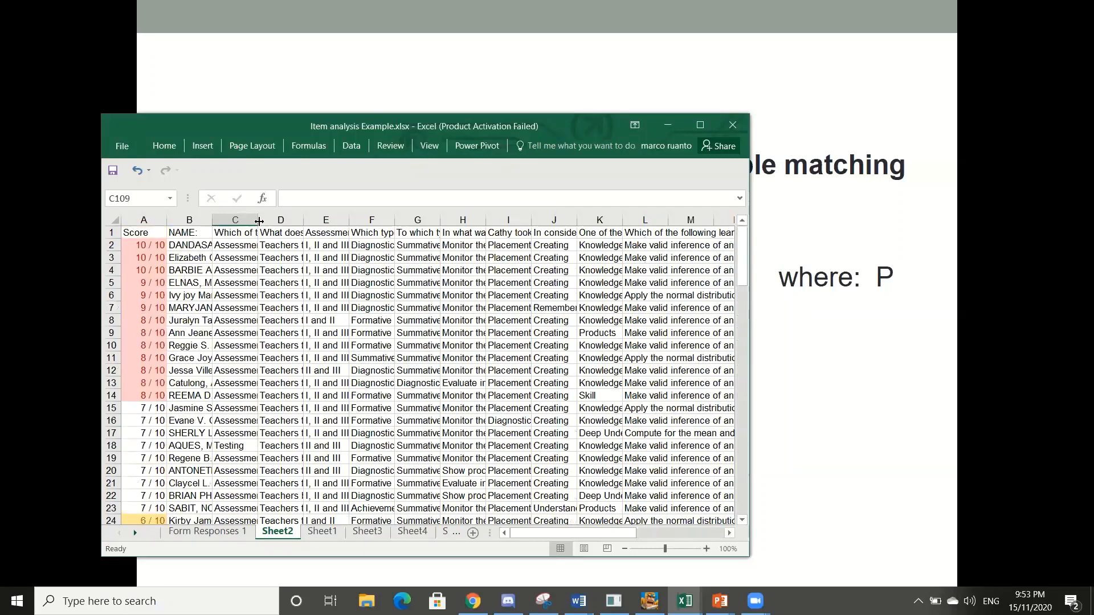
pyautogui.moveTo(257, 220); pyautogui.dragTo(414, 235)
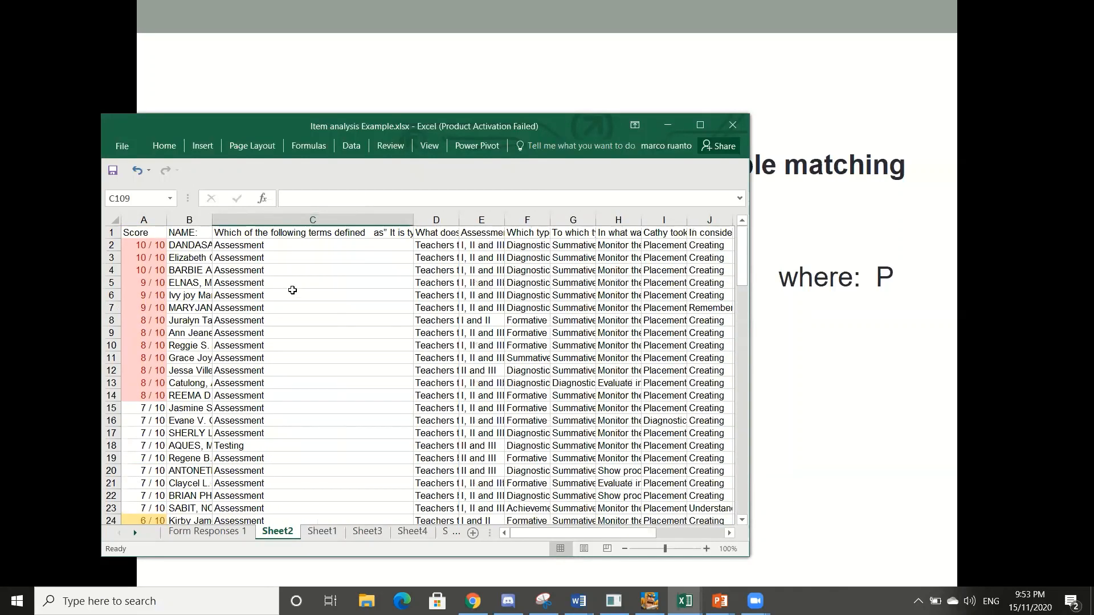
pyautogui.click(318, 282)
# - Go through the first question's answers in column C, from the header down past the lower group's last row
pyautogui.click(324, 235)
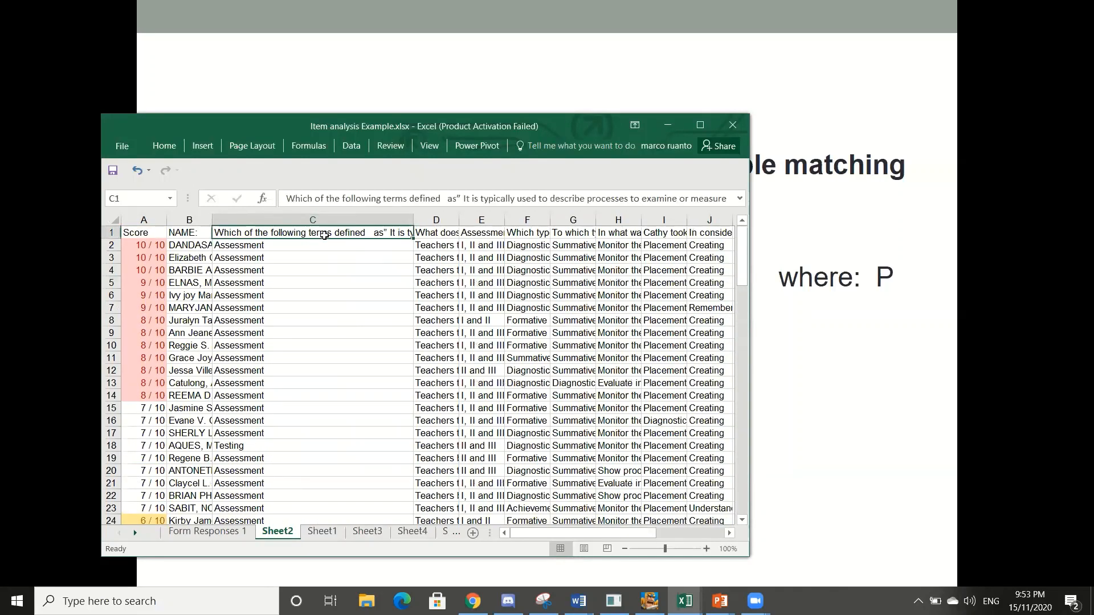
pyautogui.press('Down')
pyautogui.press('Down')
pyautogui.press('Down')
pyautogui.press('Down')
pyautogui.press('Down')
pyautogui.press('Down')
pyautogui.press('Down')
pyautogui.press('Down')
pyautogui.press('Down')
pyautogui.press('Down')
pyautogui.press('Down')
pyautogui.press('Down')
pyautogui.press('Down')
pyautogui.press('Down')
pyautogui.press('Down')
pyautogui.press('Down')
pyautogui.press('Down')
pyautogui.press('Down')
pyautogui.press('Down')
pyautogui.press('Down')
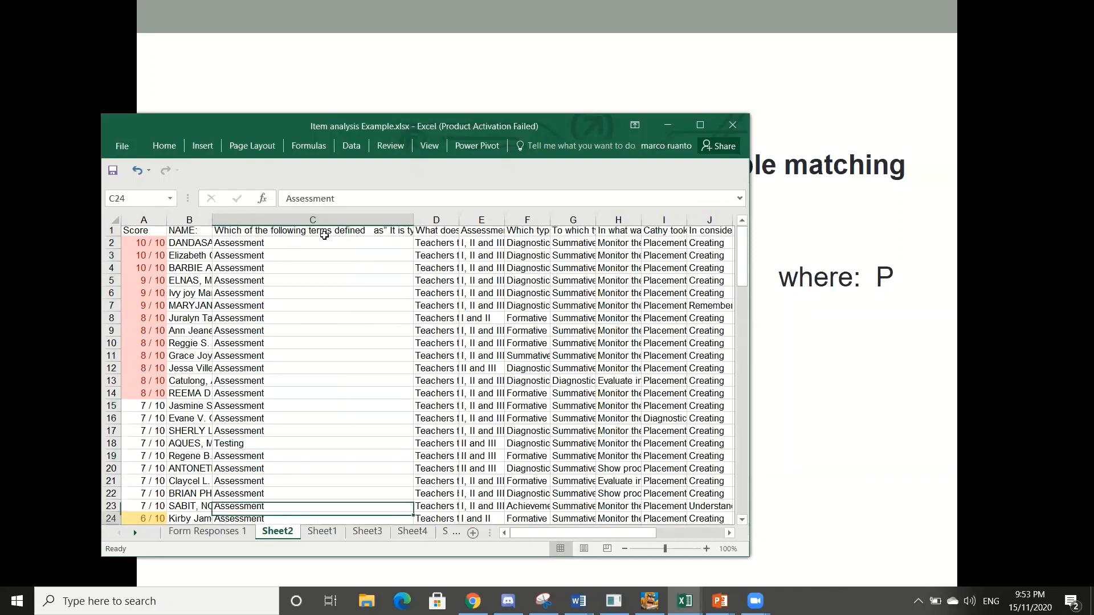
pyautogui.press('Down')
pyautogui.press('Down')
pyautogui.press('Down')
pyautogui.press('Down')
pyautogui.press('Down')
pyautogui.press('Down')
pyautogui.press('Down')
pyautogui.press('Down')
pyautogui.press('Down')
pyautogui.press('Down')
pyautogui.press('Down')
pyautogui.press('Down')
pyautogui.press('Down')
pyautogui.press('Down')
pyautogui.press('Down')
pyautogui.press('Down')
pyautogui.press('Down')
pyautogui.press('Down')
pyautogui.press('Down')
pyautogui.press('Down')
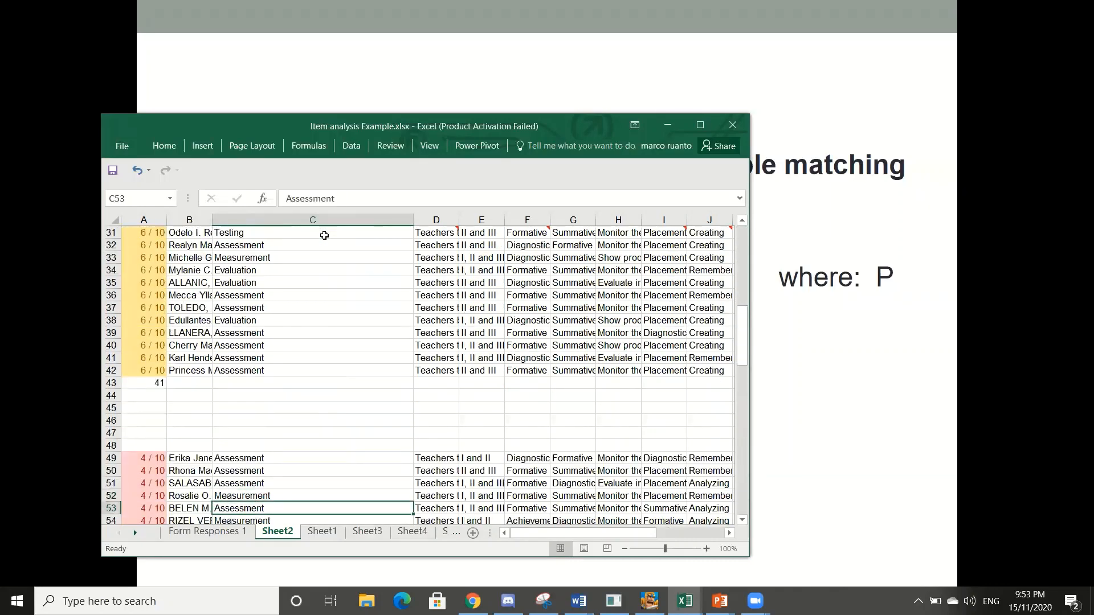
pyautogui.press('Down')
pyautogui.press('Down')
pyautogui.press('Down')
pyautogui.press('Down')
pyautogui.press('Down')
pyautogui.press('Down')
pyautogui.press('Down')
pyautogui.press('Down')
pyautogui.press('Down')
pyautogui.press('Down')
pyautogui.press('Down')
pyautogui.press('Down')
pyautogui.press('Down')
pyautogui.press('Down')
pyautogui.press('Down')
pyautogui.press('Down')
pyautogui.press('Down')
pyautogui.press('Down')
pyautogui.press('Down')
pyautogui.press('Down')
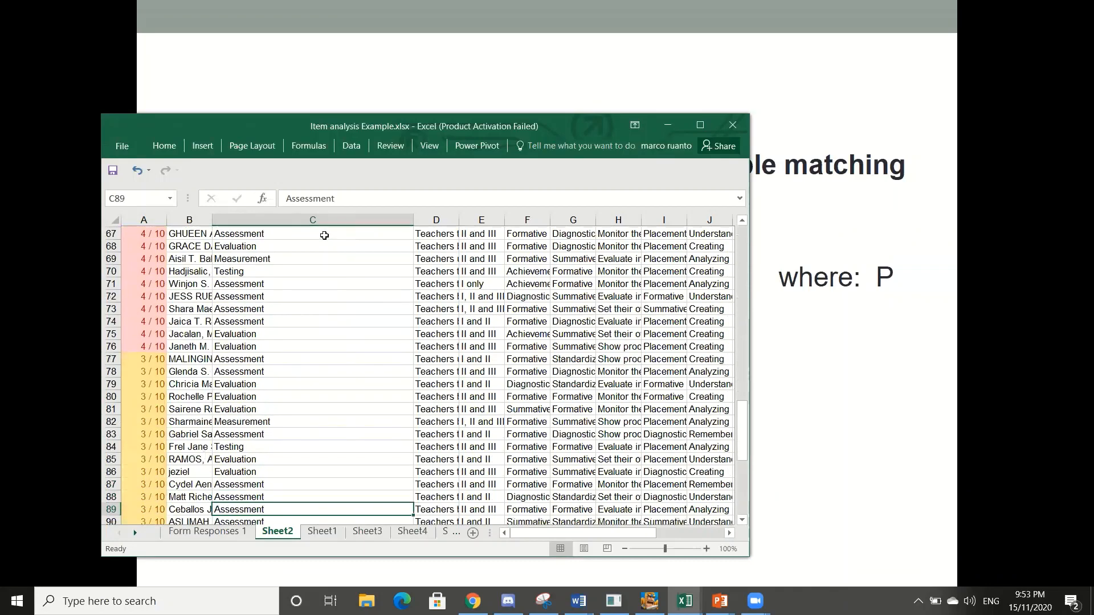
pyautogui.press('Down')
pyautogui.press('Down')
pyautogui.press('Down')
pyautogui.press('Down')
pyautogui.press('Down')
pyautogui.press('Down')
pyautogui.press('Down')
pyautogui.press('Down')
pyautogui.press('Down')
pyautogui.press('Down')
pyautogui.press('Down')
pyautogui.press('Down')
pyautogui.press('Down')
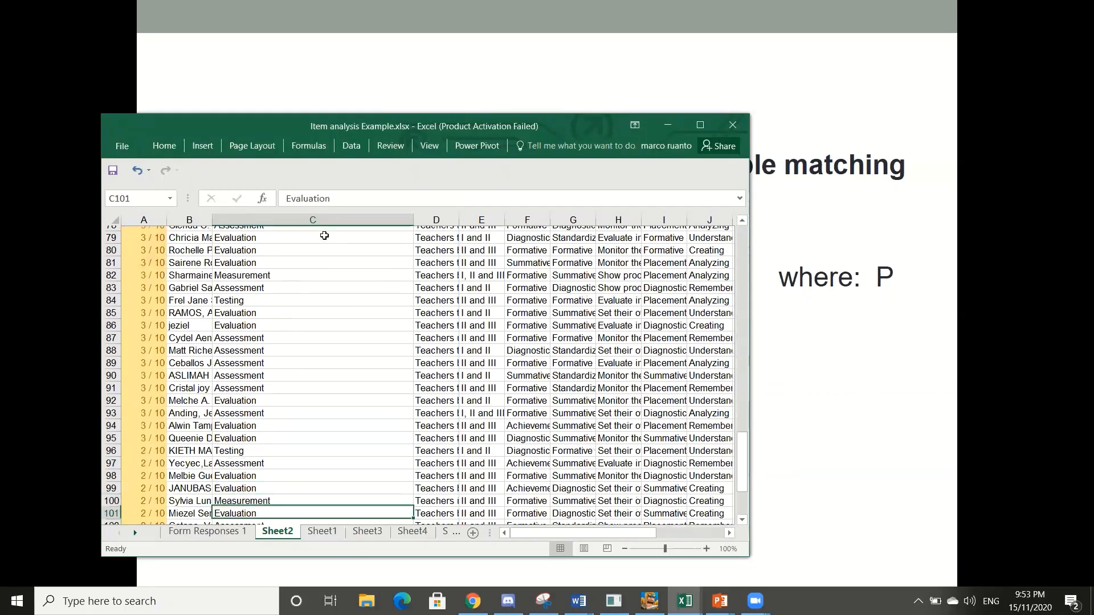
pyautogui.press('Down')
pyautogui.press('Down')
pyautogui.press('Down')
pyautogui.press('Down')
pyautogui.press('Down')
pyautogui.press('Down')
pyautogui.press('Down')
pyautogui.press('Down')
pyautogui.press('Down')
pyautogui.press('Down')
pyautogui.press('Down')
pyautogui.press('Up')
pyautogui.press('Up')
pyautogui.press('Up')
pyautogui.press('Up')
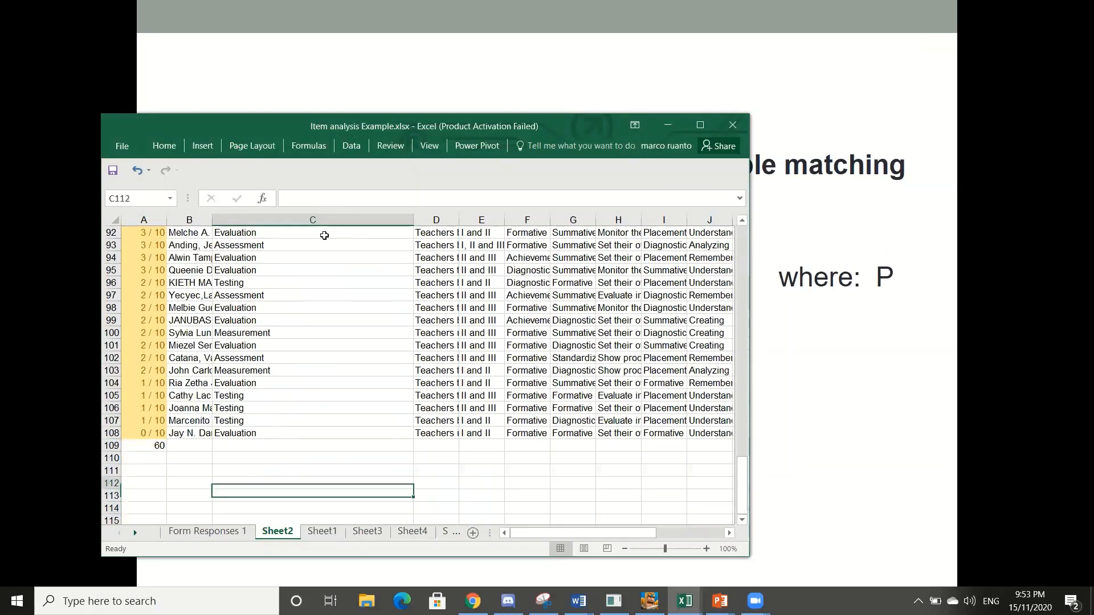
pyautogui.press('Up')
# - Switch to the Google Forms responses in Chrome to check the first question's correct answer, and return to the Excel workbook
pyautogui.hotkey('alt', 'Tab')
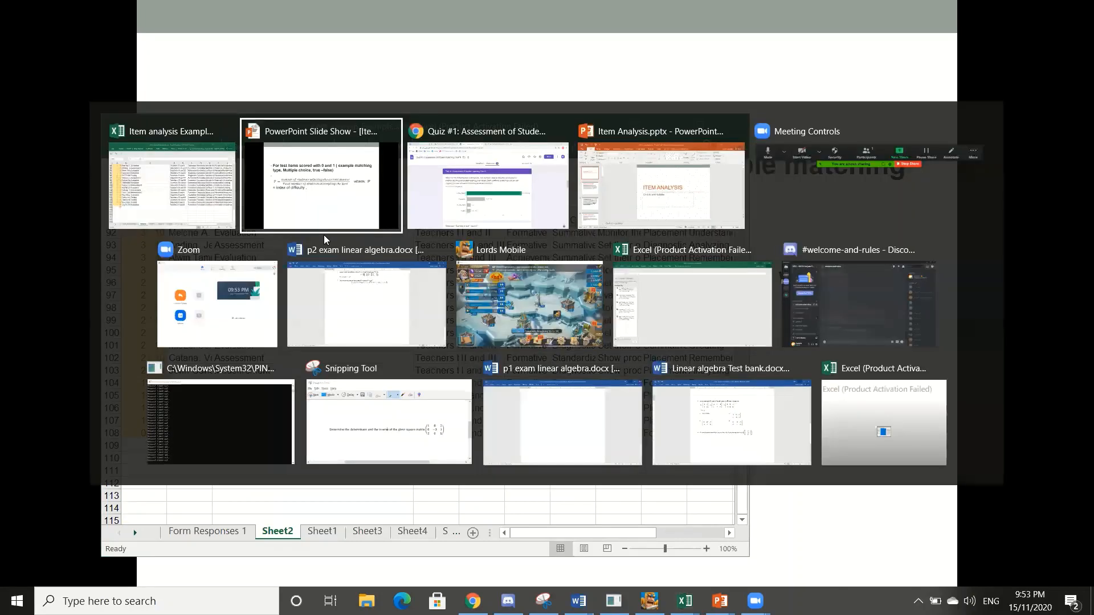
pyautogui.hotkey('alt', 'Tab')
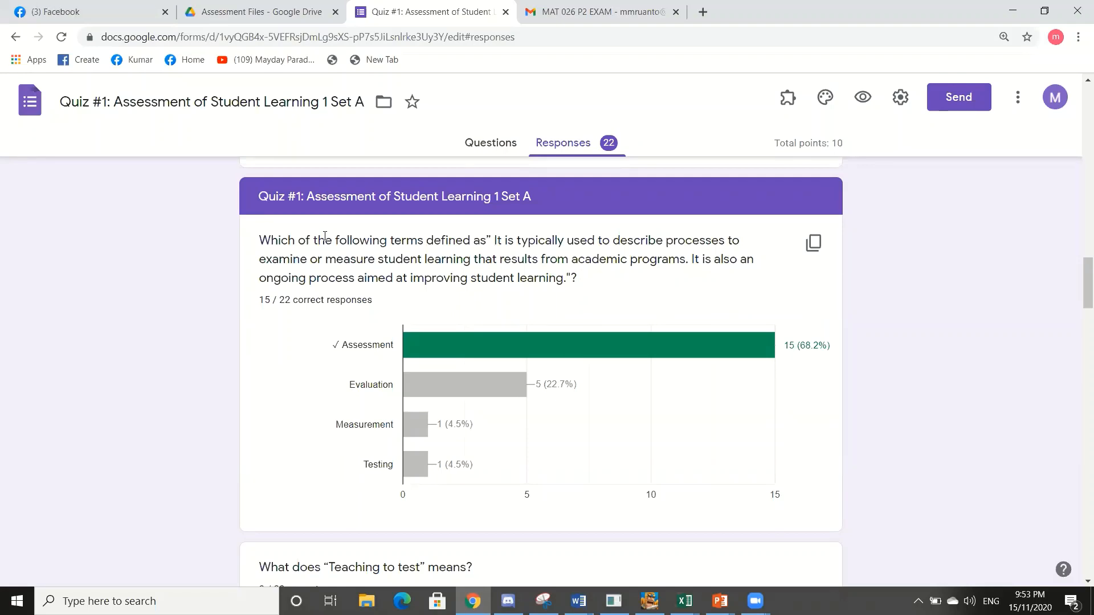
pyautogui.hotkey('alt', 'Tab')
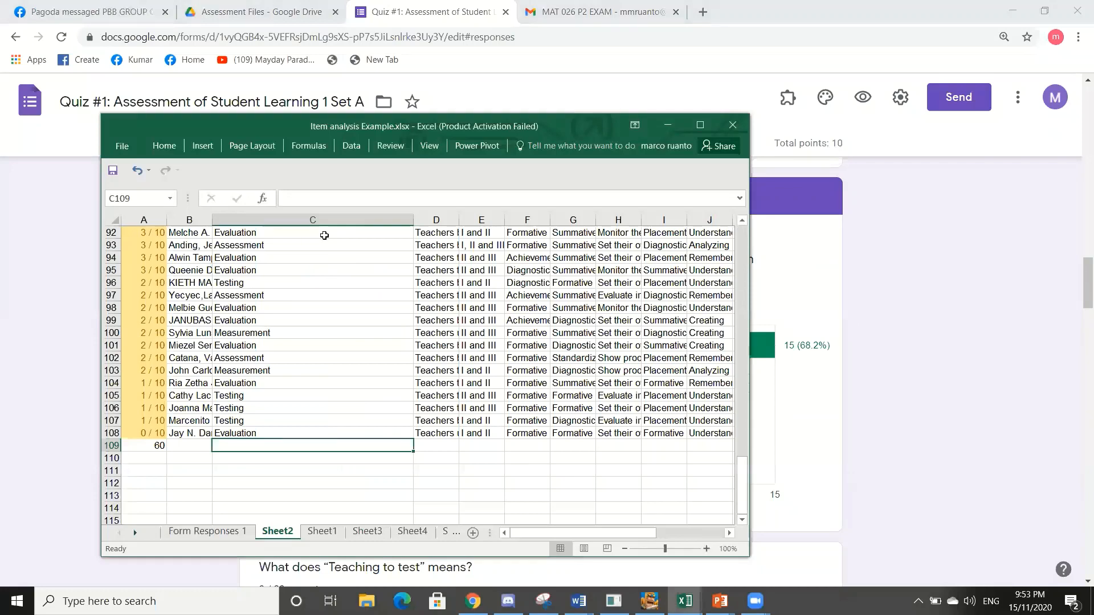
# - Enter =COUNTIF($C$2:$C$42,C37) in cell C43 of Sheet2 to count the upper group's Assessment answers to the first question
pyautogui.scroll(11, 322, 237)
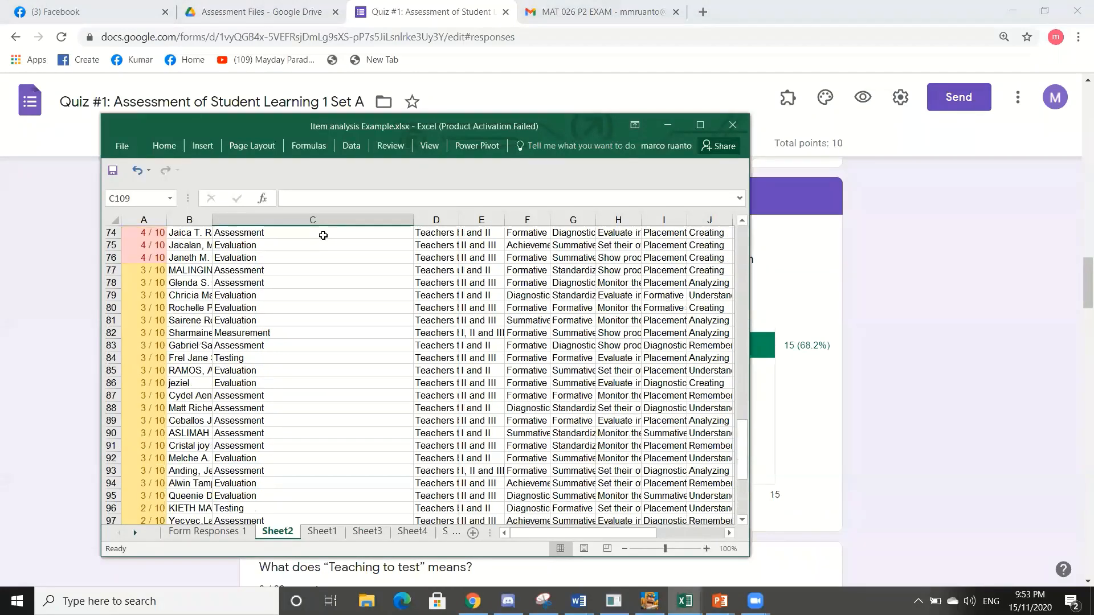
pyautogui.scroll(13, 314, 243)
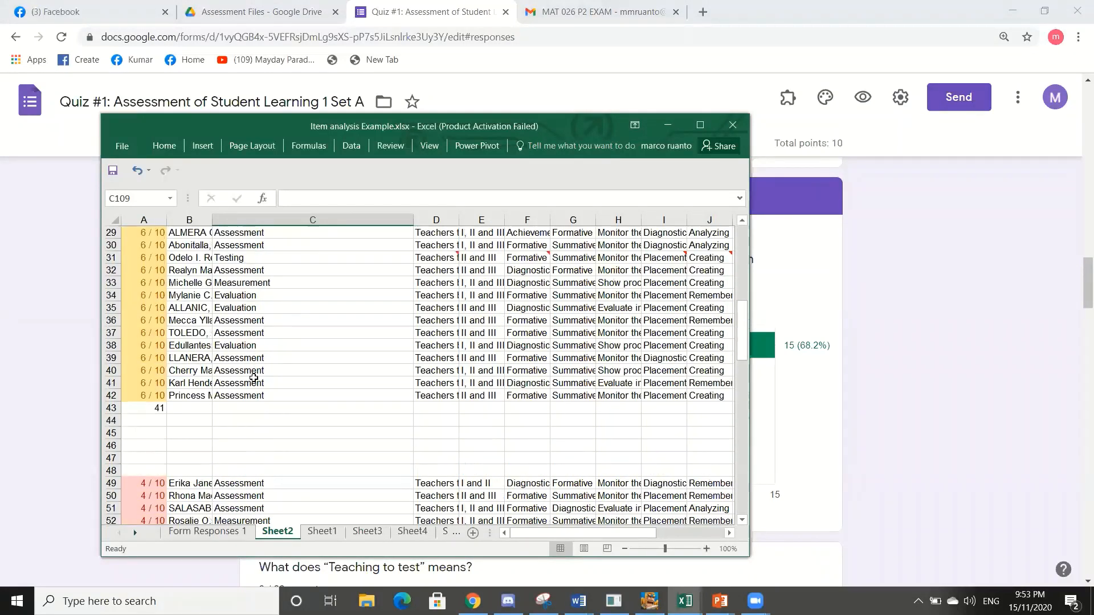
pyautogui.scroll(-4, 244, 392)
pyautogui.scroll(5, 242, 394)
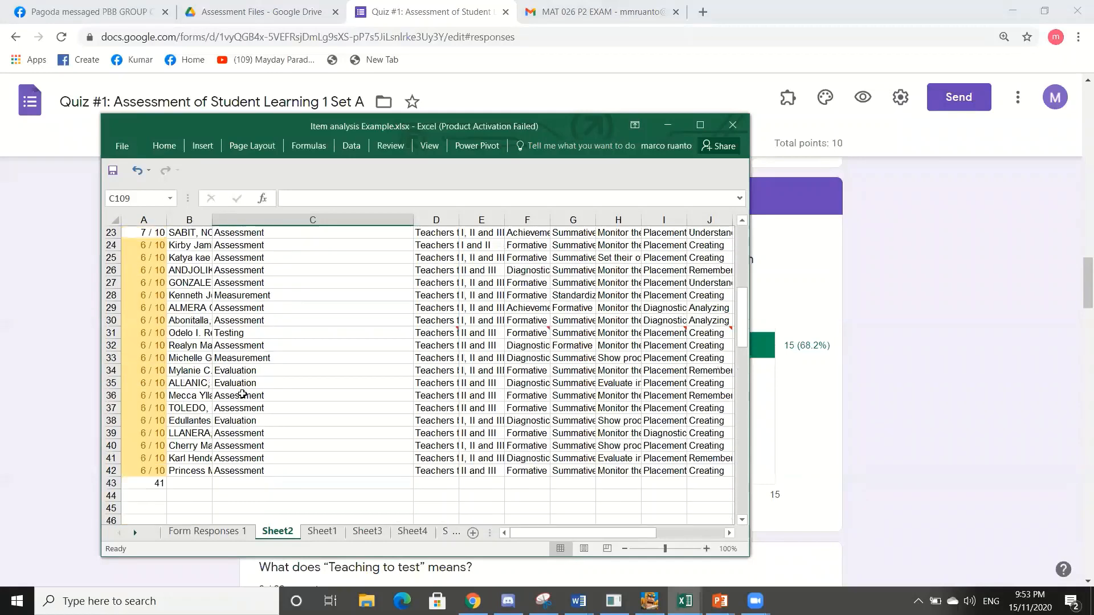
pyautogui.scroll(5, 240, 405)
pyautogui.scroll(-8, 240, 405)
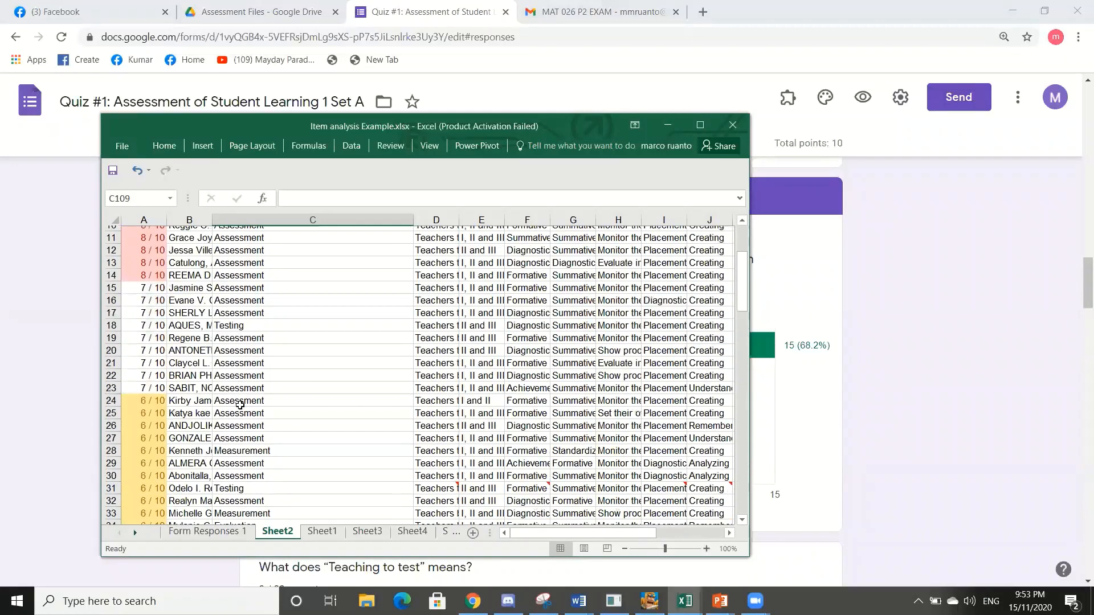
pyautogui.scroll(-1, 240, 405)
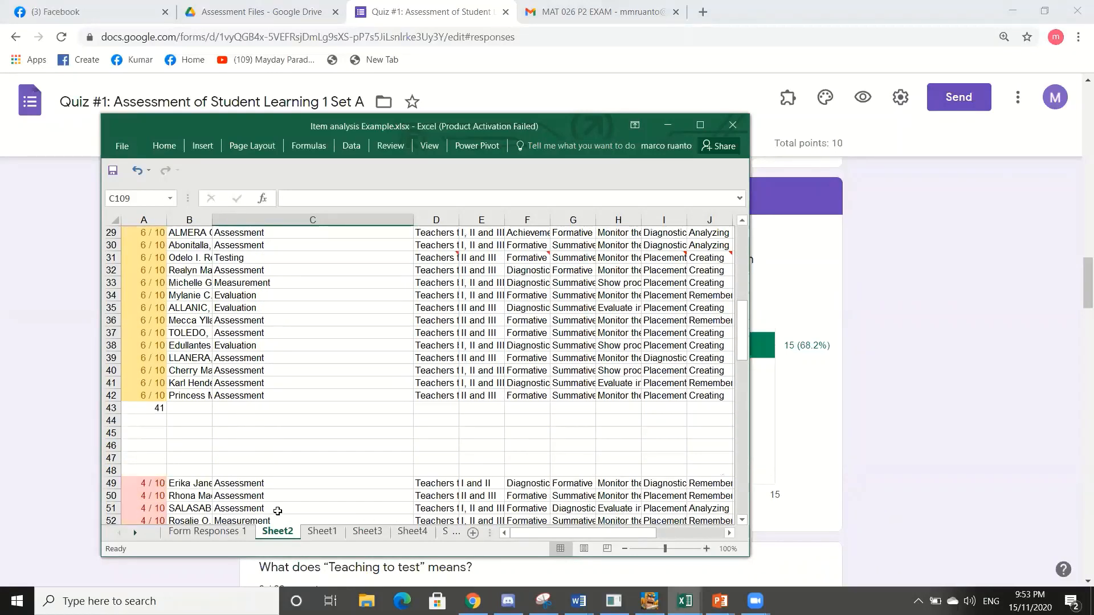
pyautogui.click(241, 408)
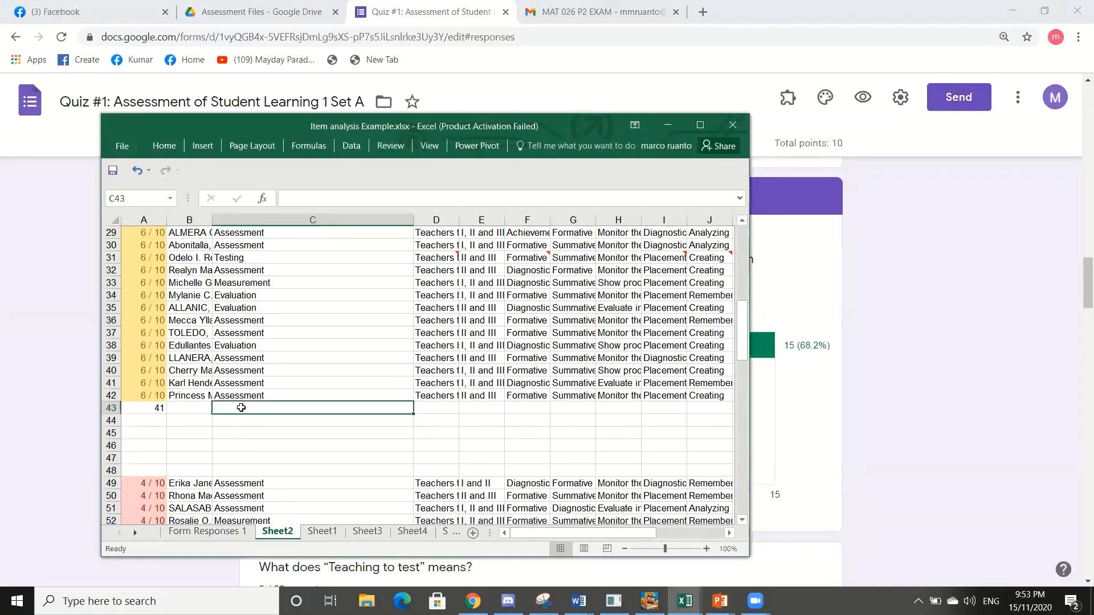
pyautogui.write('coun')
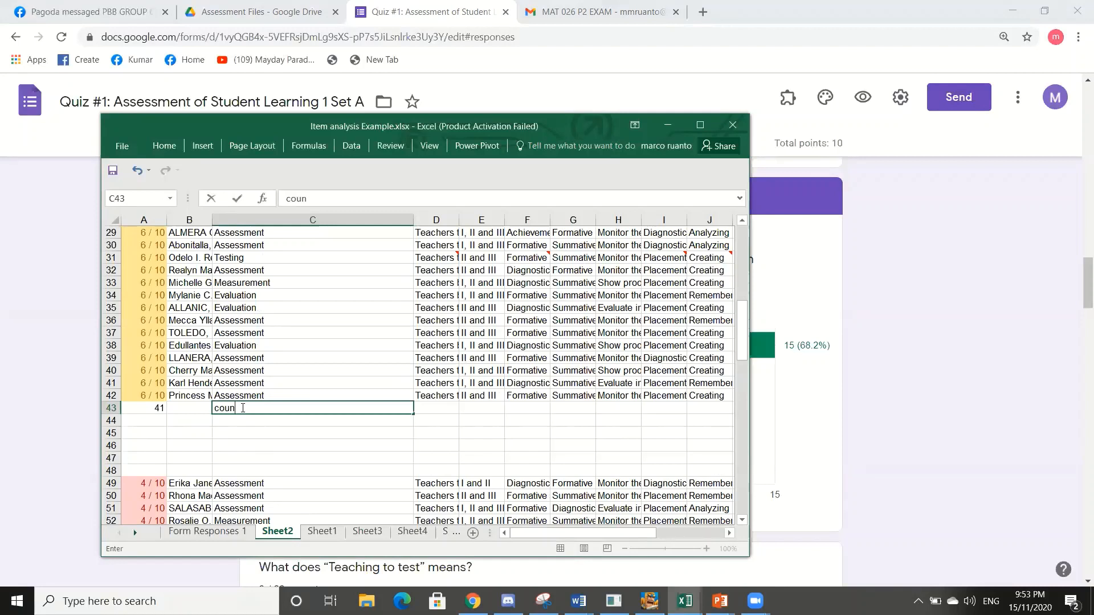
pyautogui.write('tif(')
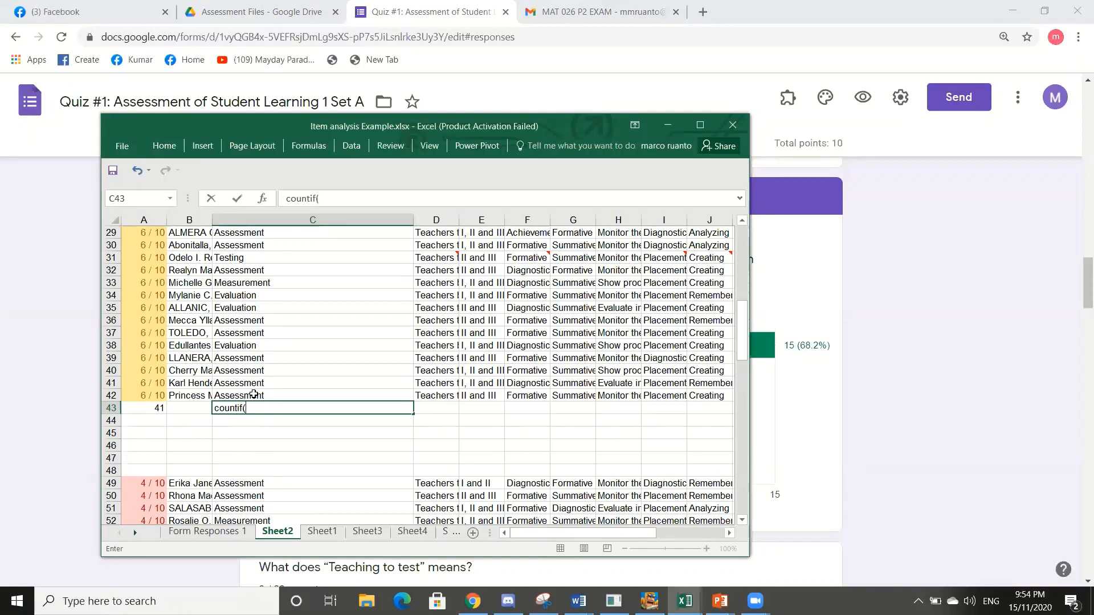
pyautogui.click(216, 408)
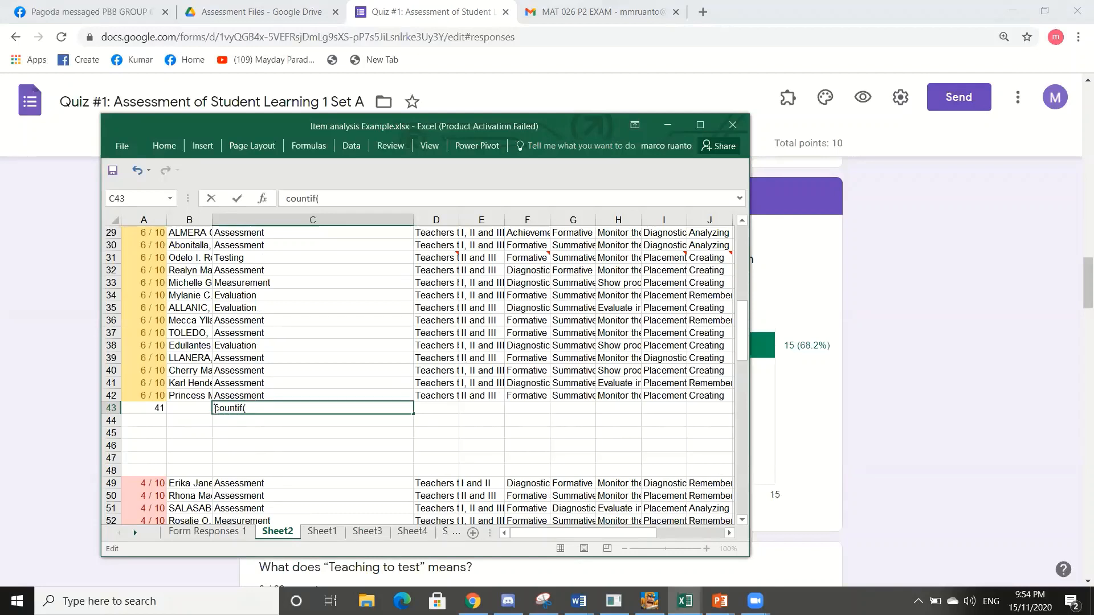
pyautogui.write('=')
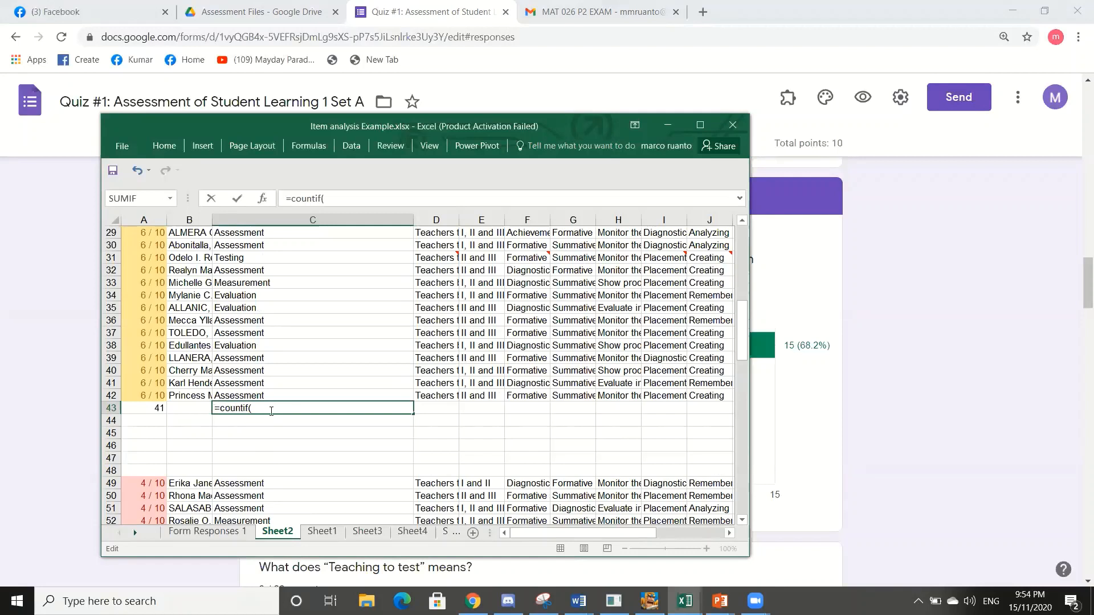
pyautogui.click(265, 393)
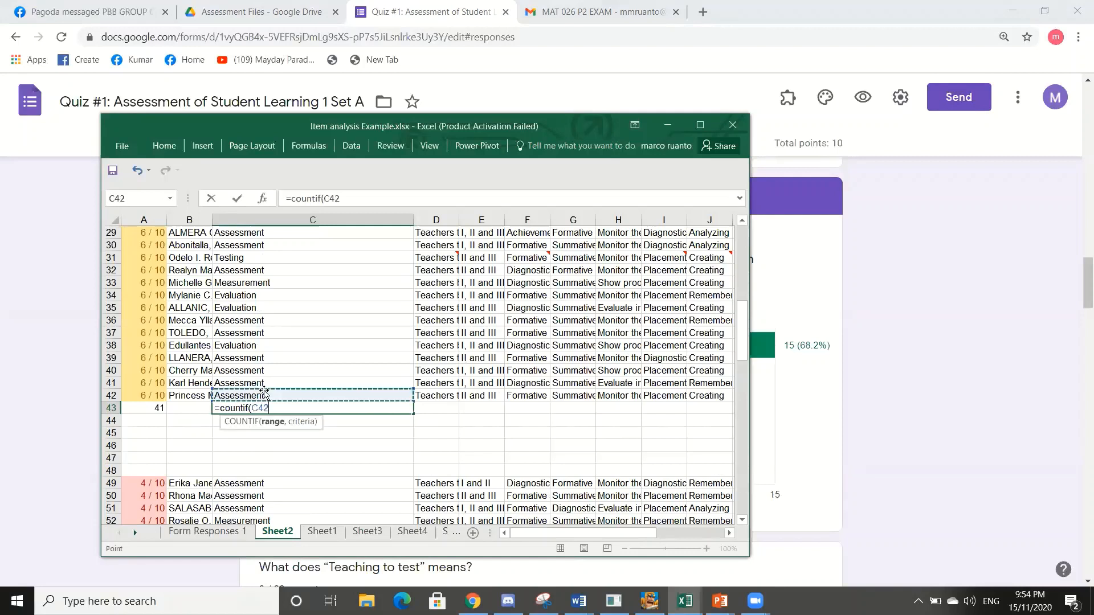
pyautogui.hotkey('shift', 'Up')
pyautogui.hotkey('shift', 'Up')
pyautogui.hotkey('shift', 'Up')
pyautogui.hotkey('shift', 'Up')
pyautogui.hotkey('shift', 'Up')
pyautogui.hotkey('shift', 'Up')
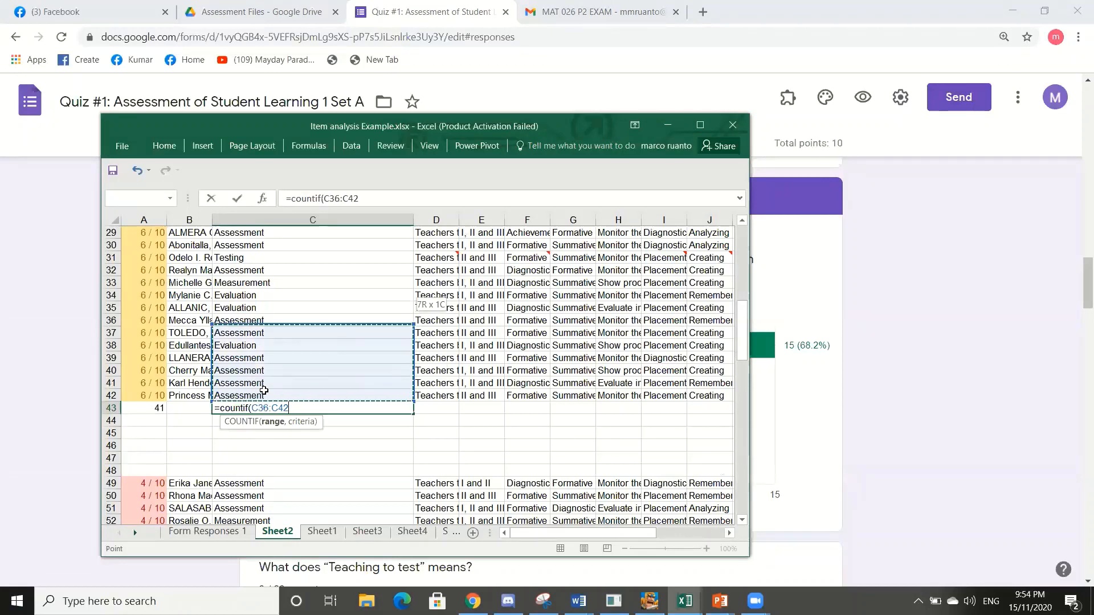
pyautogui.hotkey('shift', 'Up')
pyautogui.hotkey('shift', 'Up')
pyautogui.hotkey('shift', 'Up')
pyautogui.hotkey('shift', 'Up')
pyautogui.hotkey('shift', 'Up')
pyautogui.hotkey('shift', 'Up')
pyautogui.hotkey('shift', 'Up')
pyautogui.hotkey('shift', 'Up')
pyautogui.hotkey('shift', 'Up')
pyautogui.hotkey('shift', 'Up')
pyautogui.hotkey('shift', 'Up')
pyautogui.hotkey('shift', 'Up')
pyautogui.hotkey('shift', 'Up')
pyautogui.hotkey('shift', 'Up')
pyautogui.hotkey('shift', 'Up')
pyautogui.hotkey('shift', 'Up')
pyautogui.hotkey('shift', 'Up')
pyautogui.hotkey('shift', 'Up')
pyautogui.hotkey('shift', 'Up')
pyautogui.hotkey('shift', 'Up')
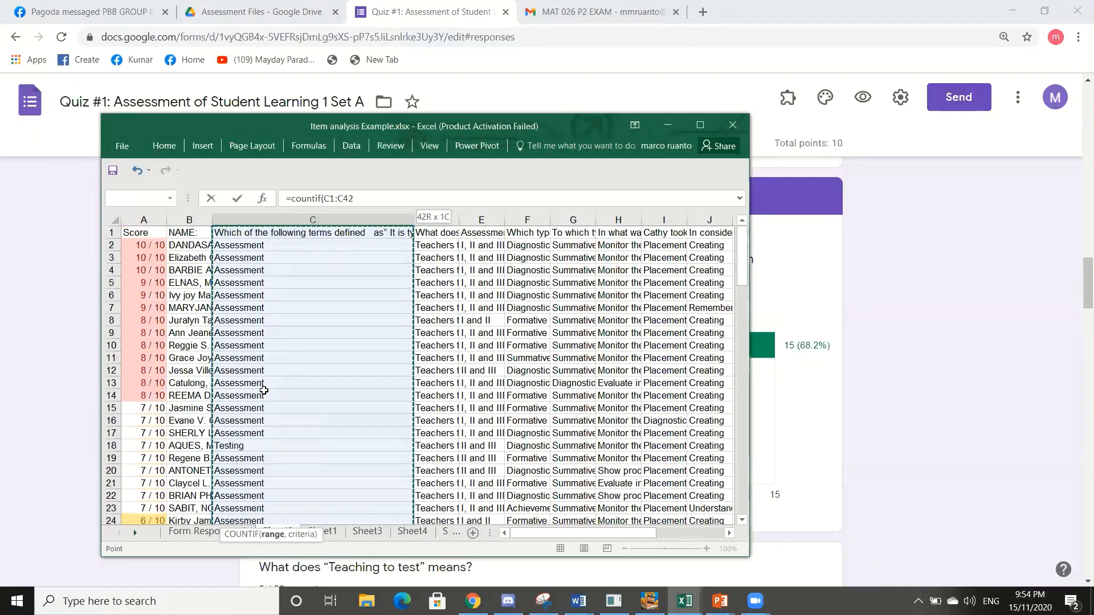
pyautogui.hotkey('shift', 'Down')
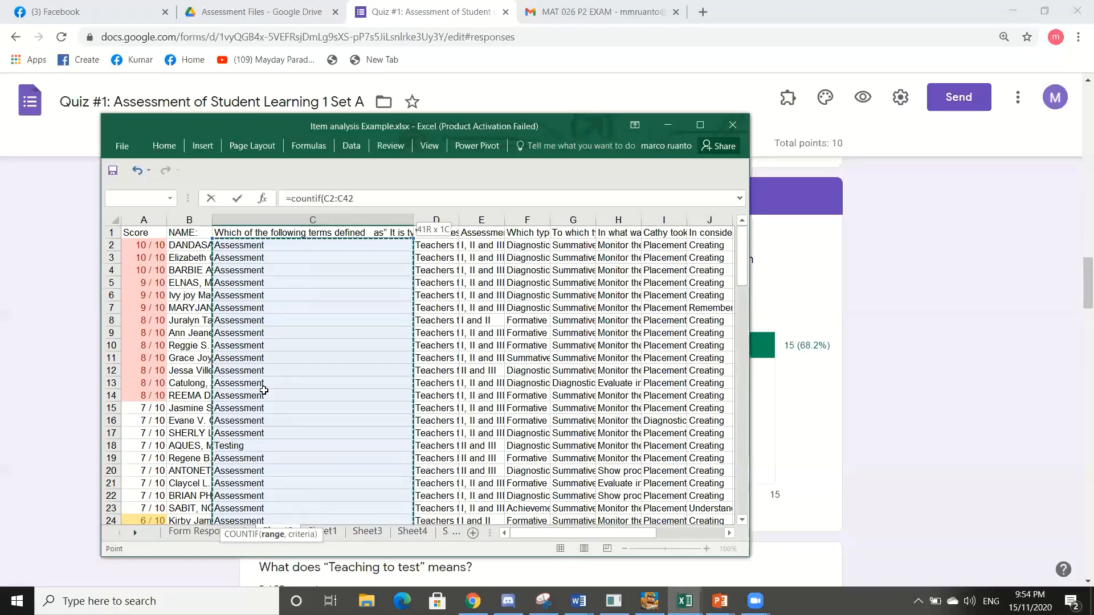
pyautogui.press('F4')
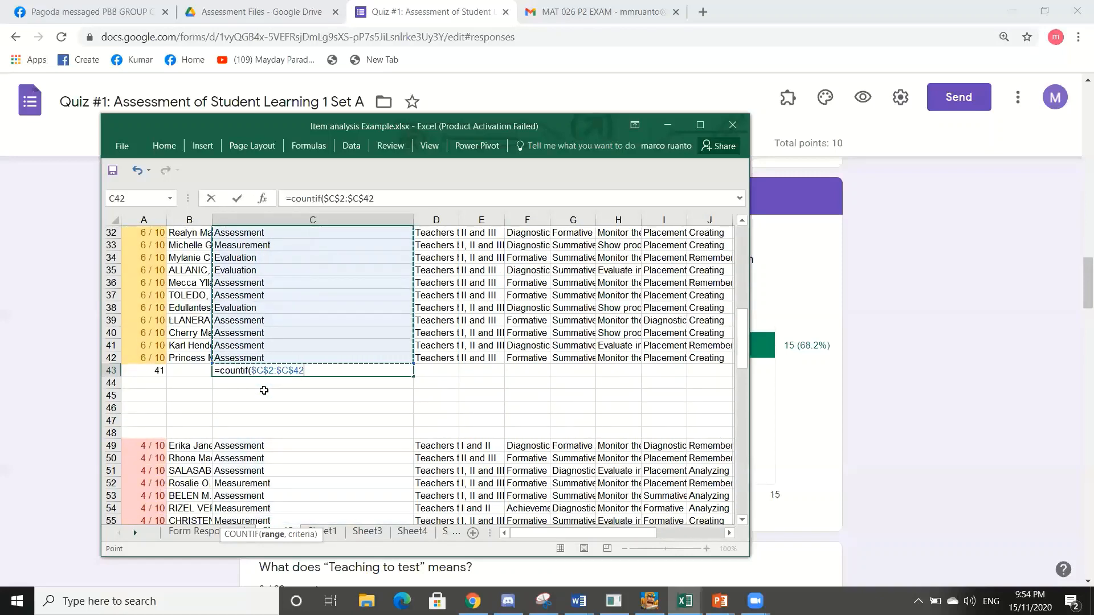
pyautogui.write(',')
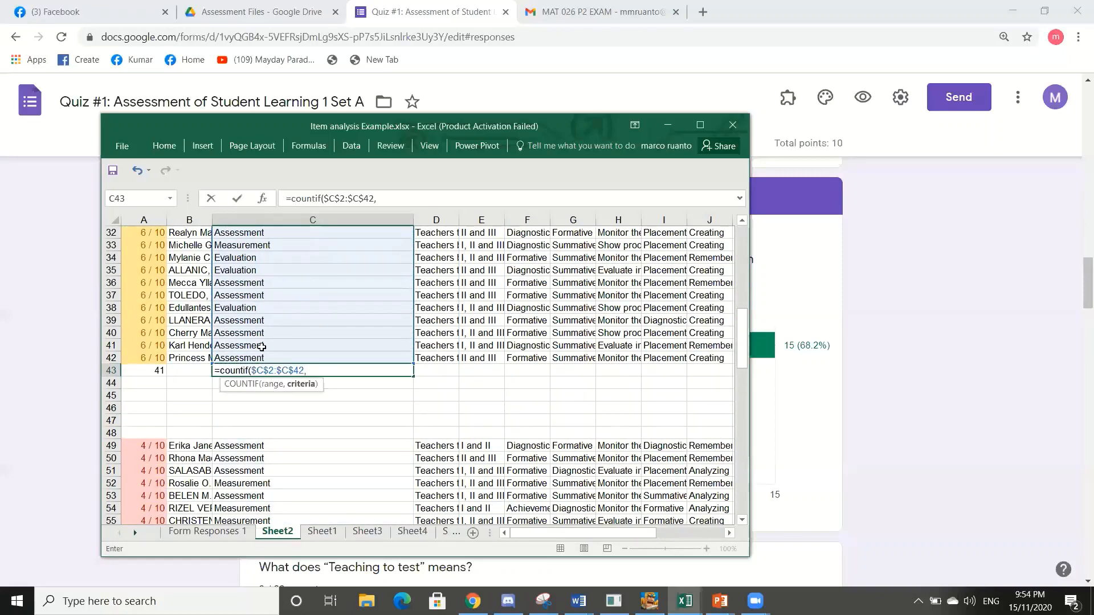
pyautogui.click(248, 296)
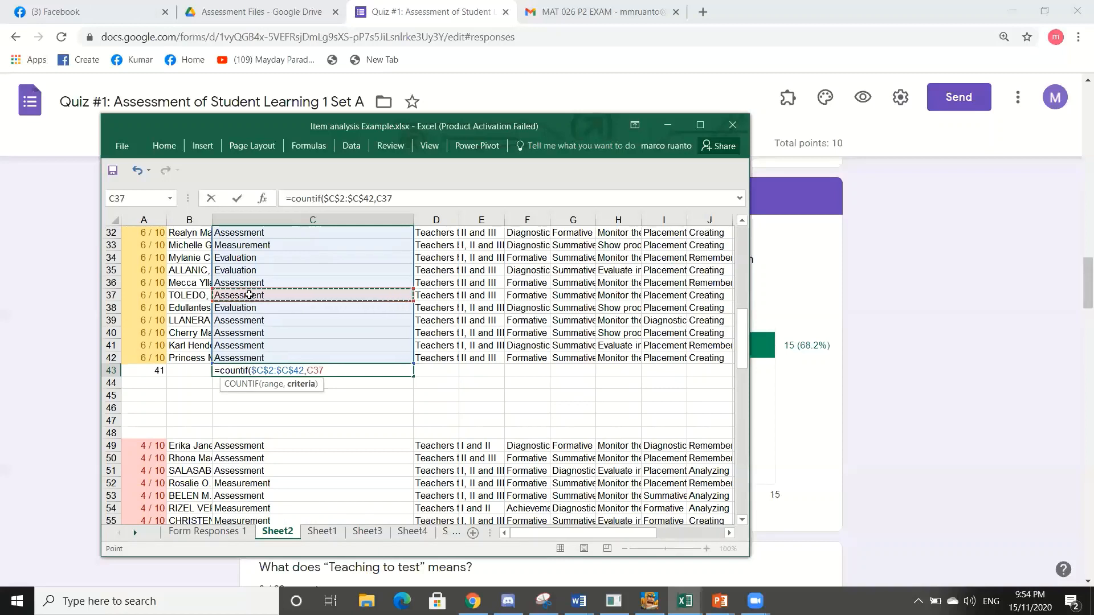
pyautogui.write(')')
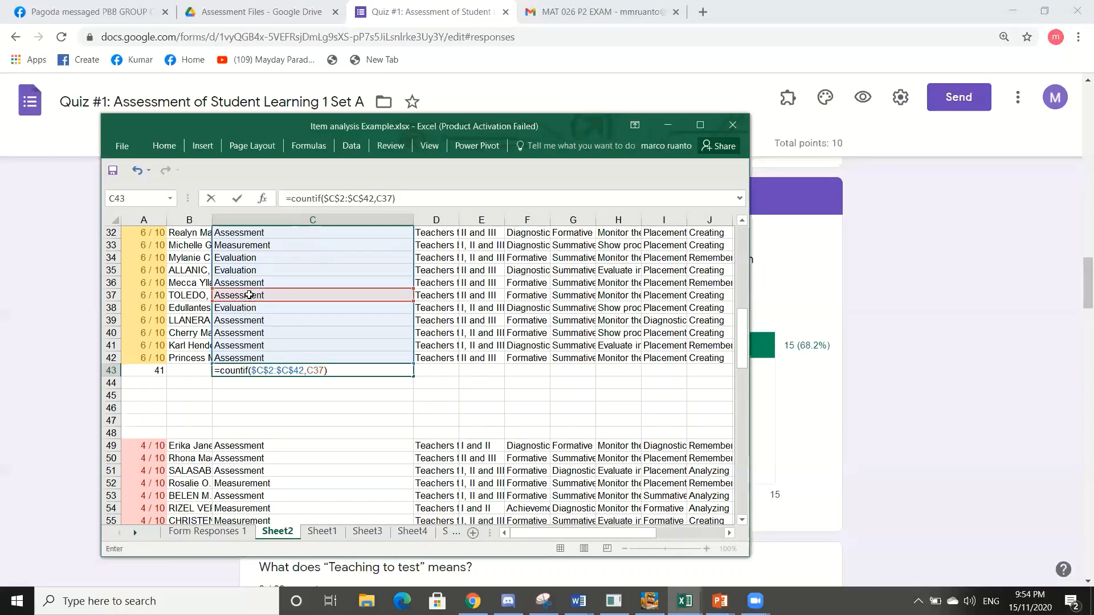
pyautogui.press('Return')
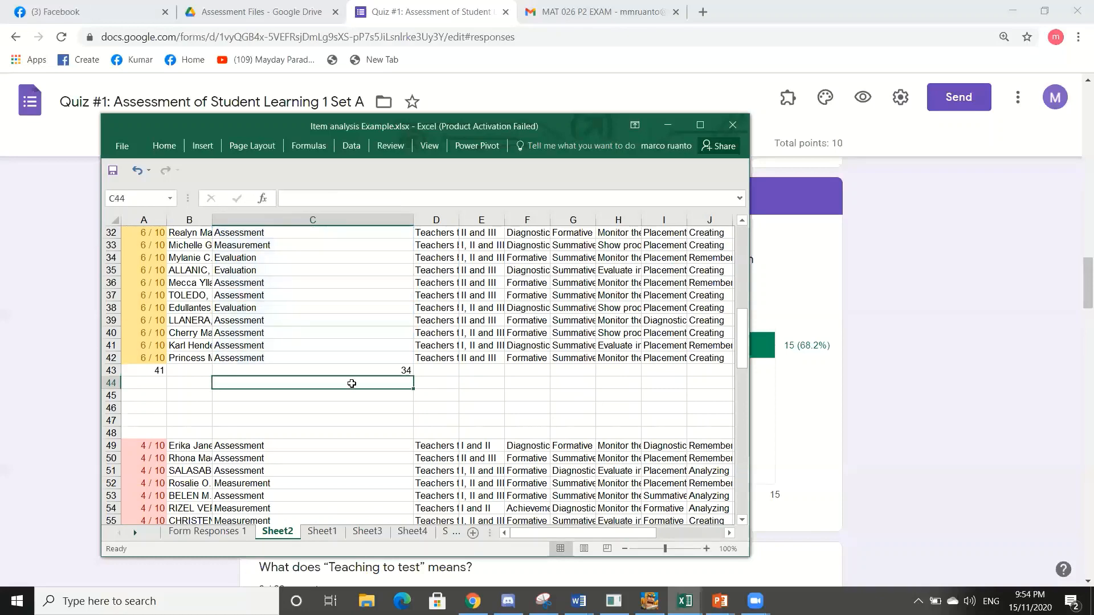
# - Enter 34 in cell D5 of Sheet1 as the upper group's number of answers for option A
pyautogui.click(321, 535)
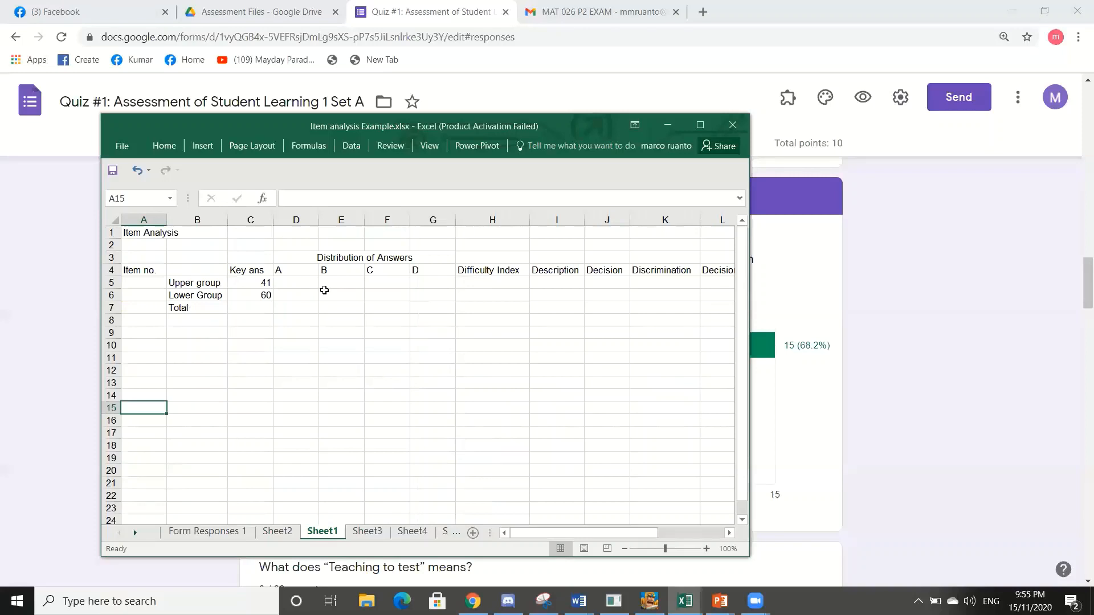
pyautogui.click(302, 286)
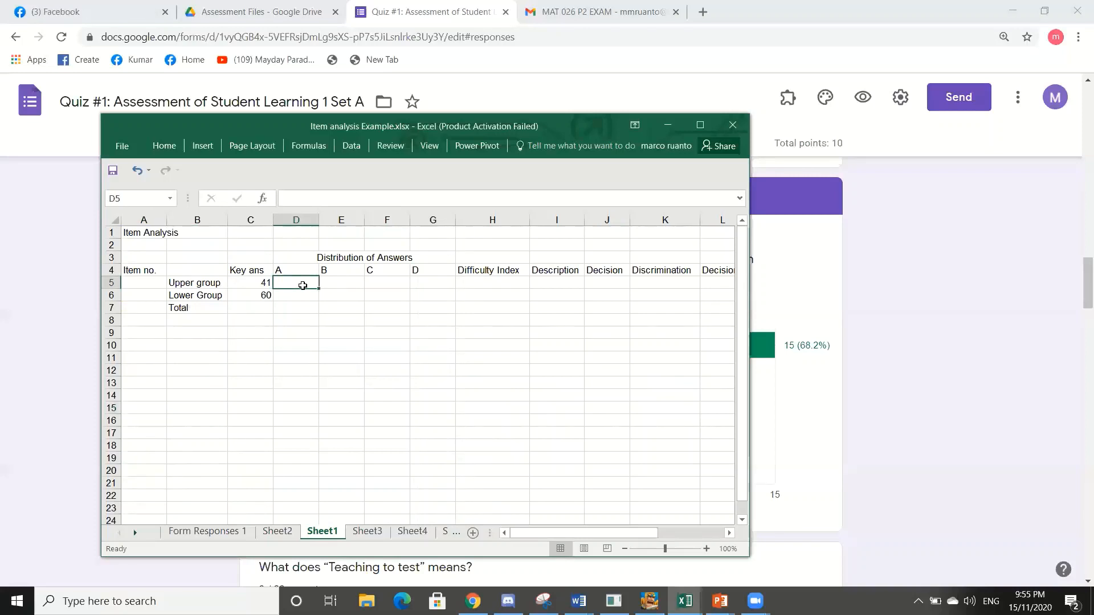
pyautogui.write('34')
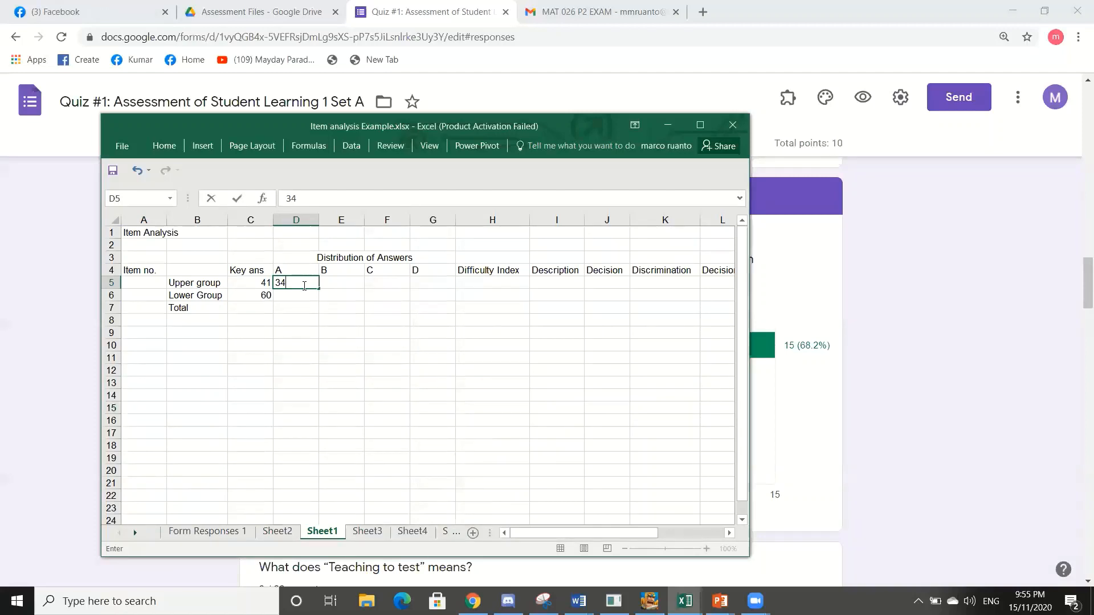
pyautogui.press('Return')
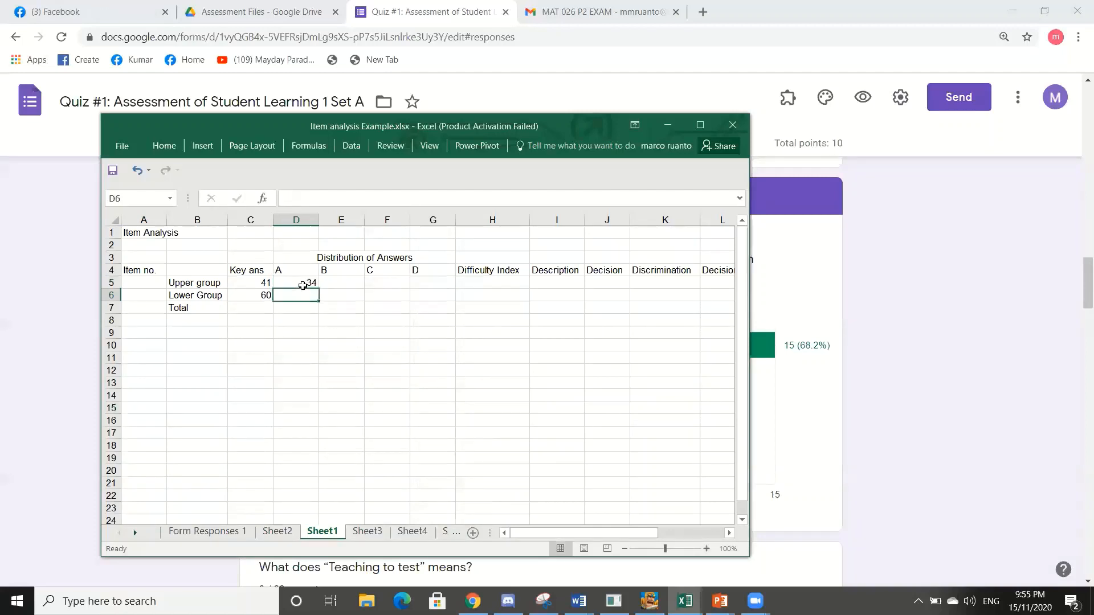
# - Insert a blank column before the Key ans column on Sheet1 and rename the Key ans header to Key Answer
pyautogui.rightClick(262, 216)
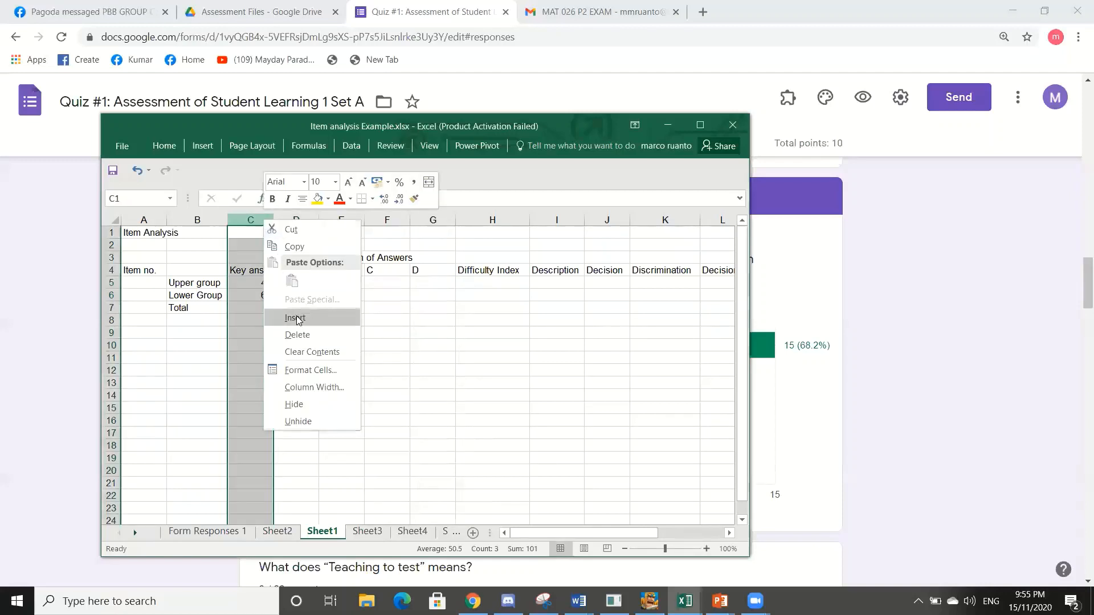
pyautogui.click(296, 318)
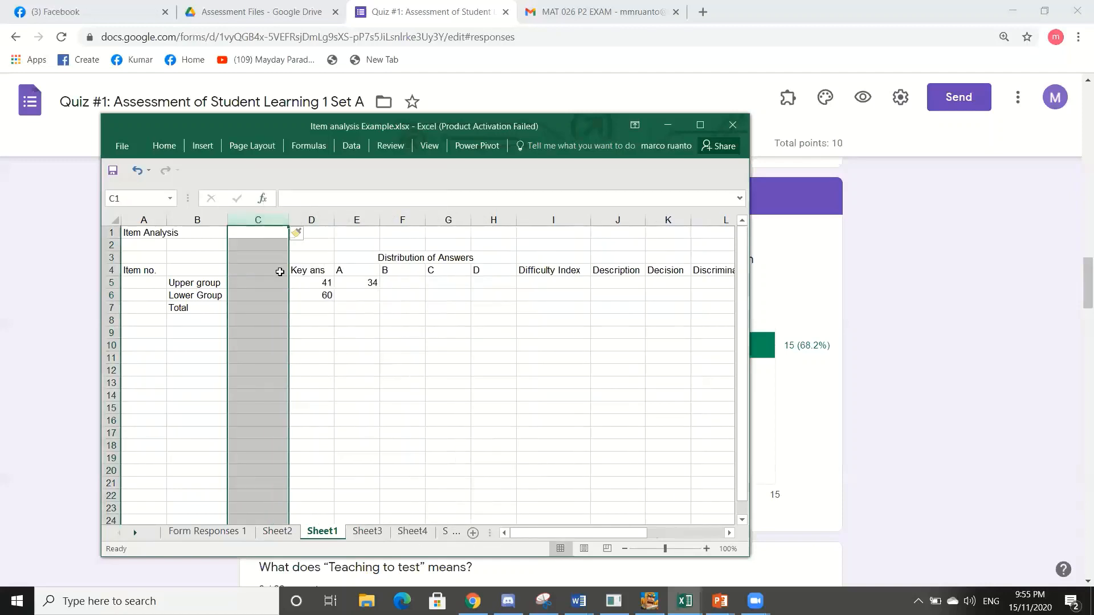
pyautogui.click(302, 274)
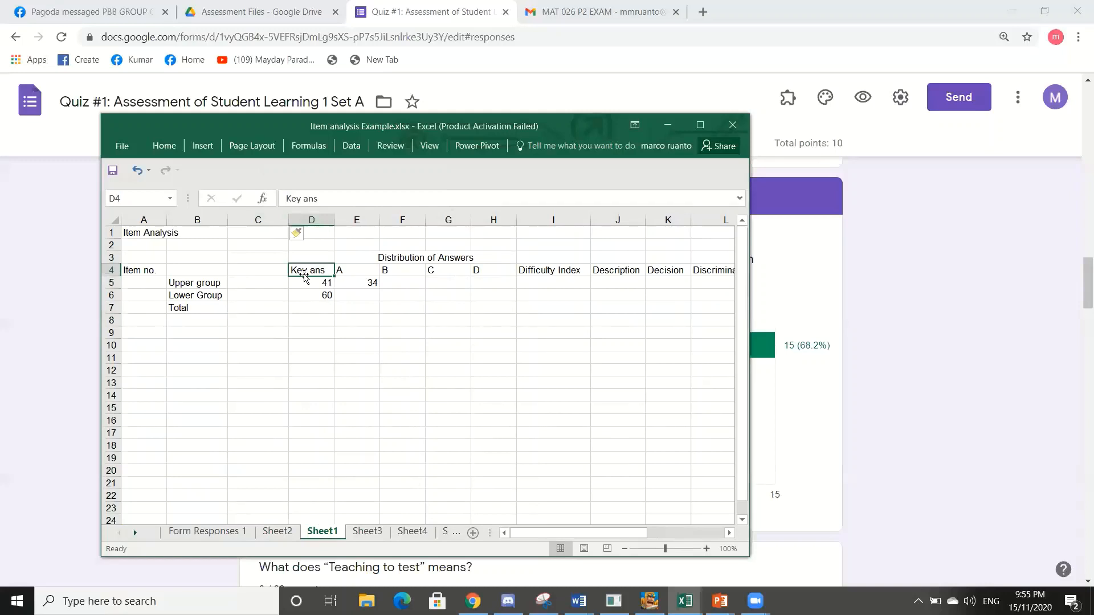
pyautogui.write('Key ')
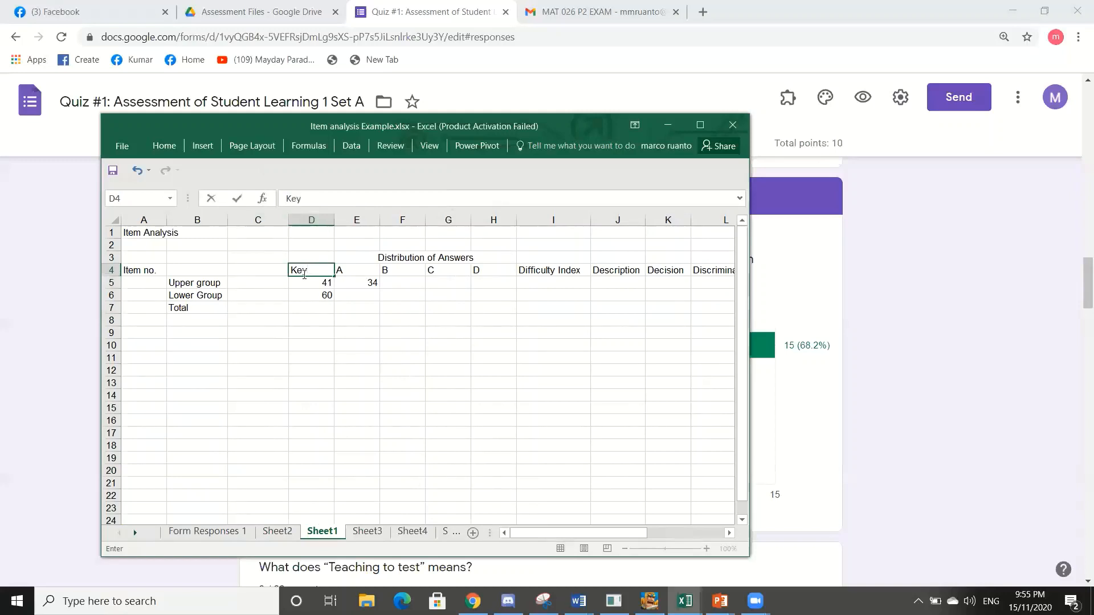
pyautogui.write('Answer')
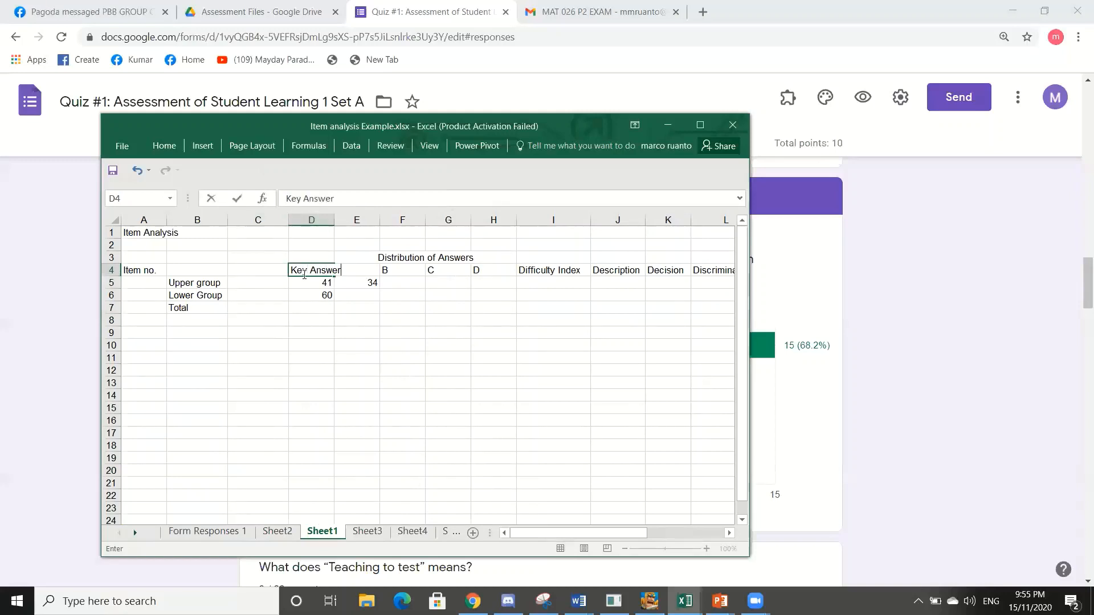
# - Head the new column Total in C4 and enter 41 for the upper group and 60 for the lower group
pyautogui.click(265, 269)
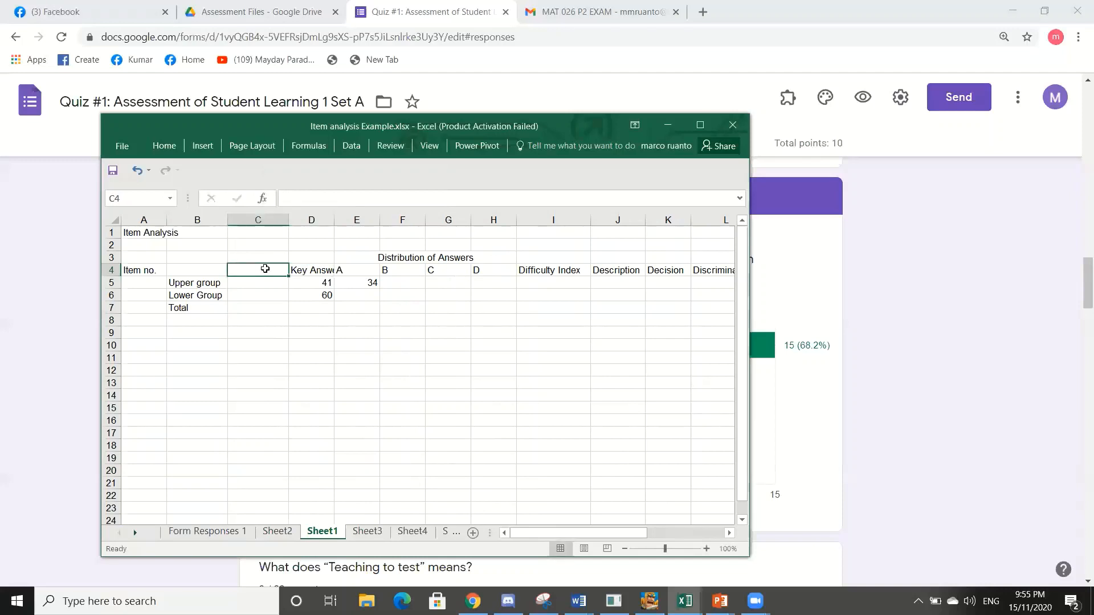
pyautogui.write('Total')
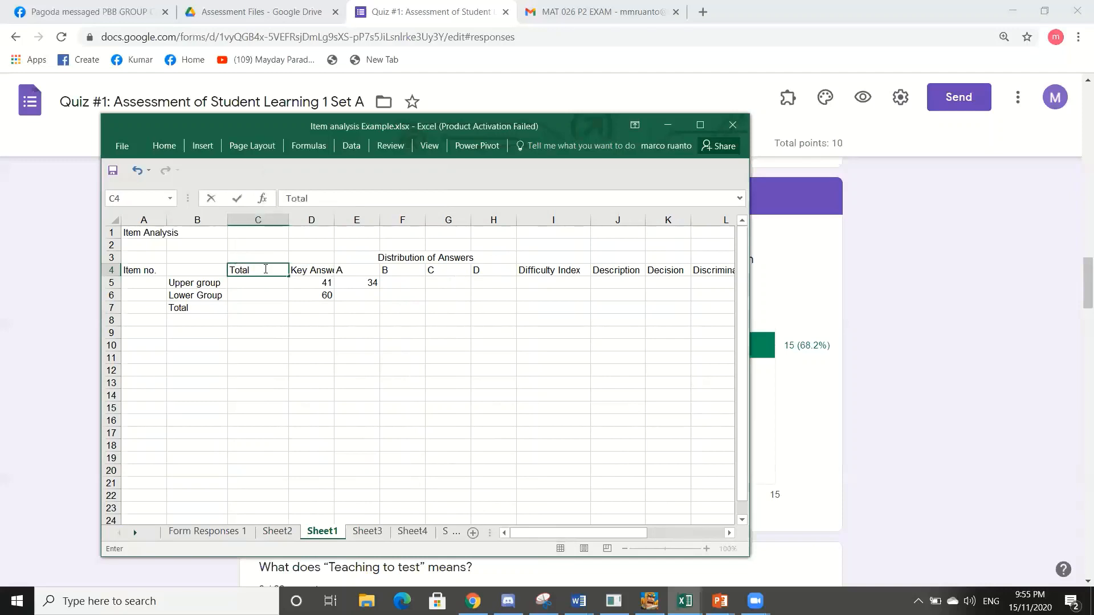
pyautogui.click(251, 327)
pyautogui.click(260, 288)
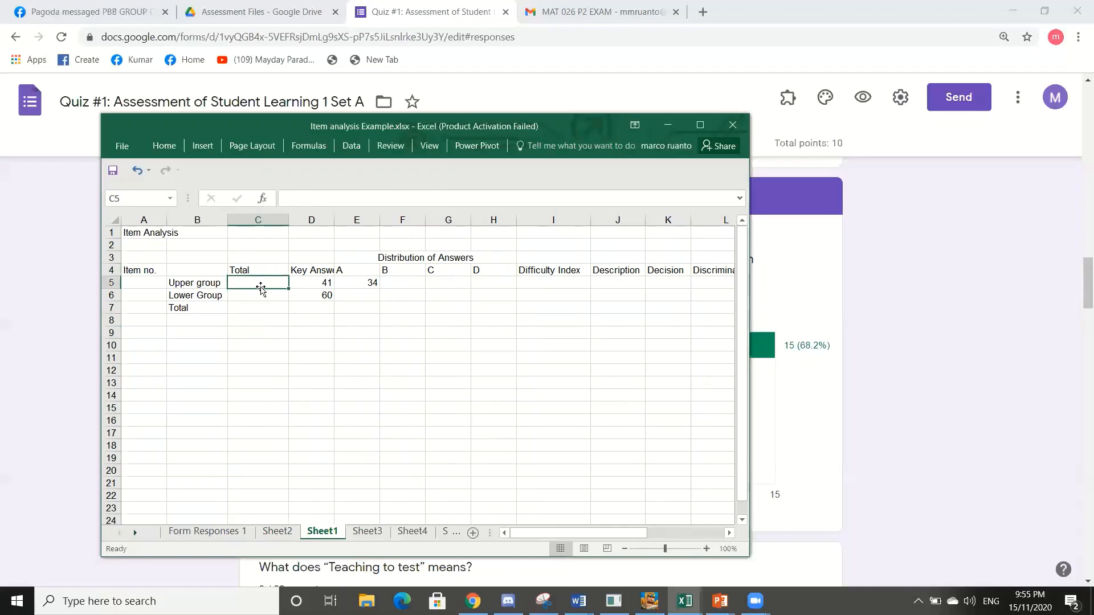
pyautogui.write('41')
pyautogui.click(263, 298)
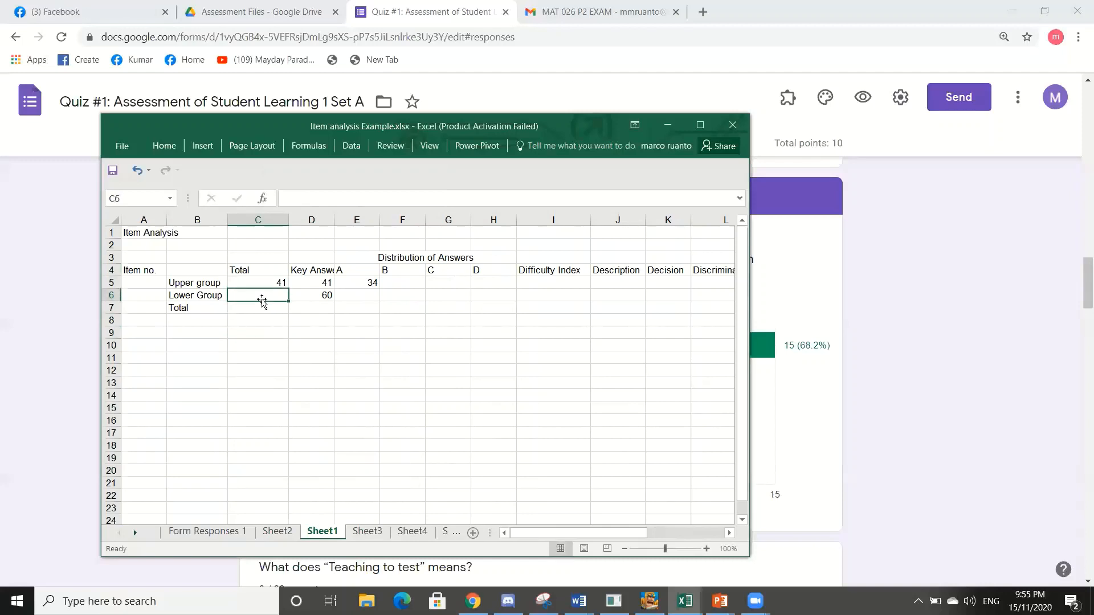
pyautogui.write('60')
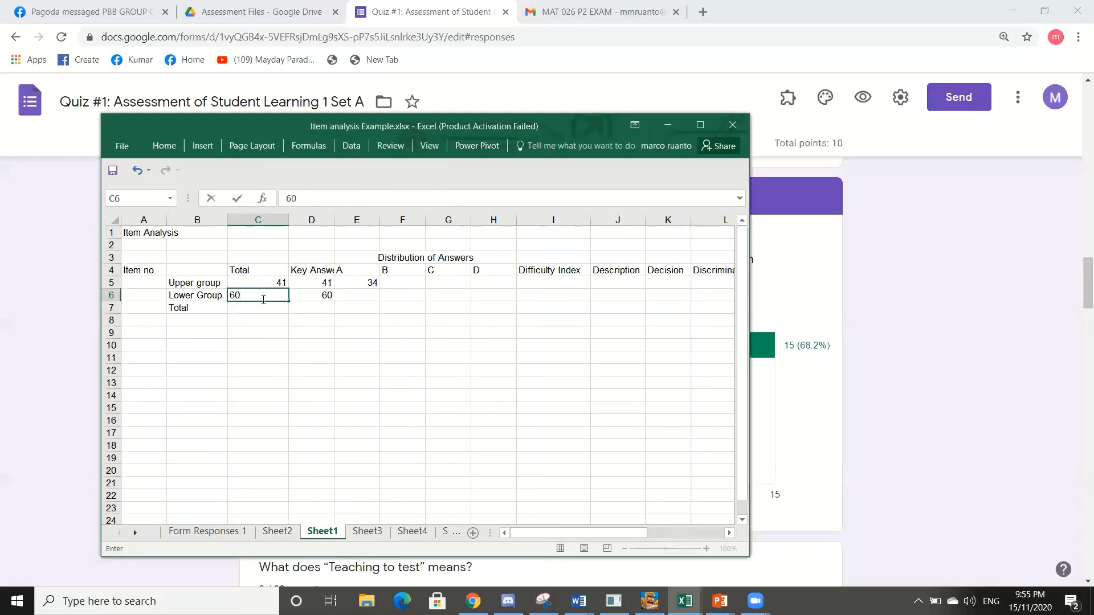
pyautogui.click(317, 383)
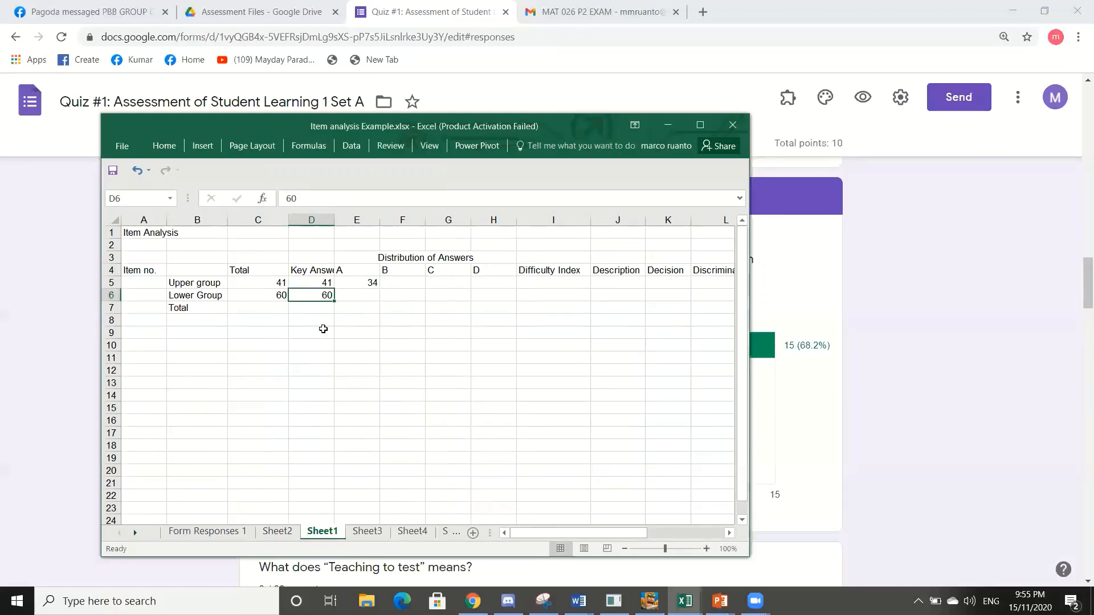
# - Clear the numbers under Key Answer in D5:D6 and enter A as the key answer in D5
pyautogui.click(325, 283)
pyautogui.moveTo(325, 283); pyautogui.dragTo(327, 296)
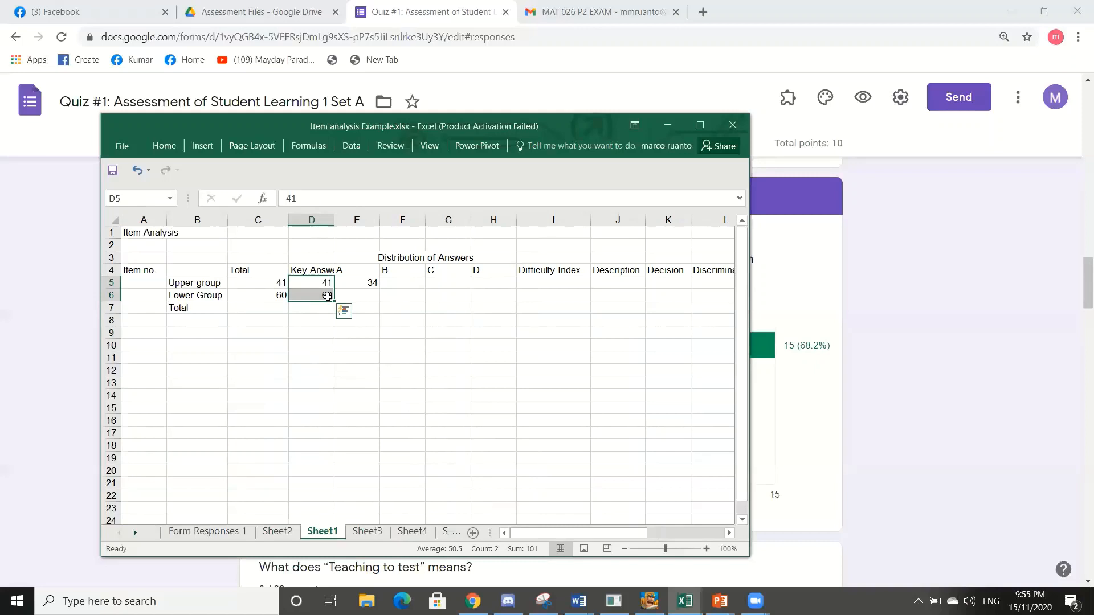
pyautogui.press('Delete')
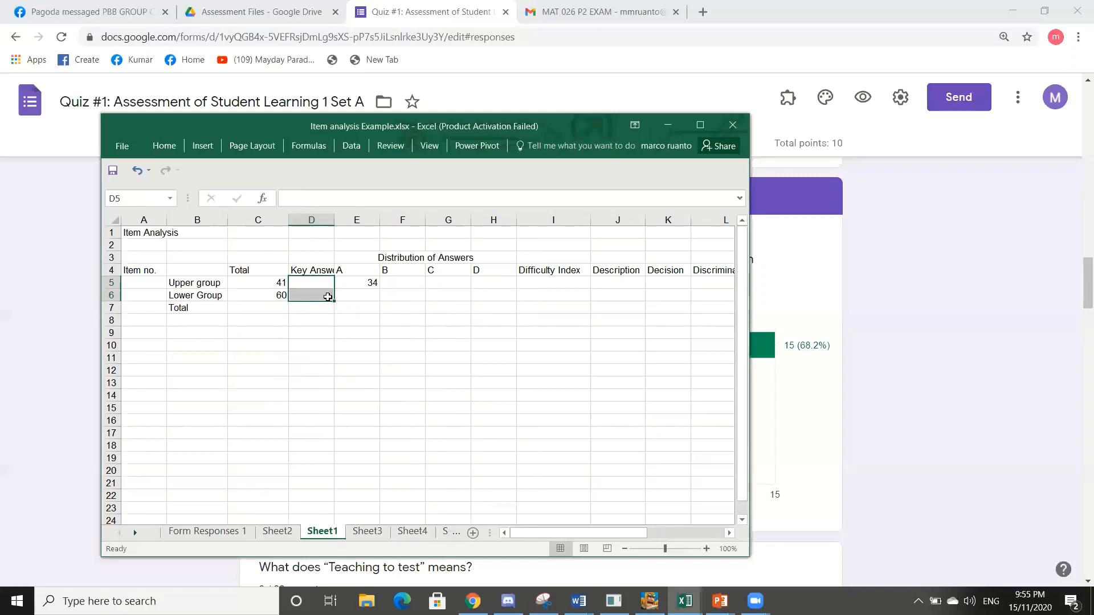
pyautogui.click(326, 283)
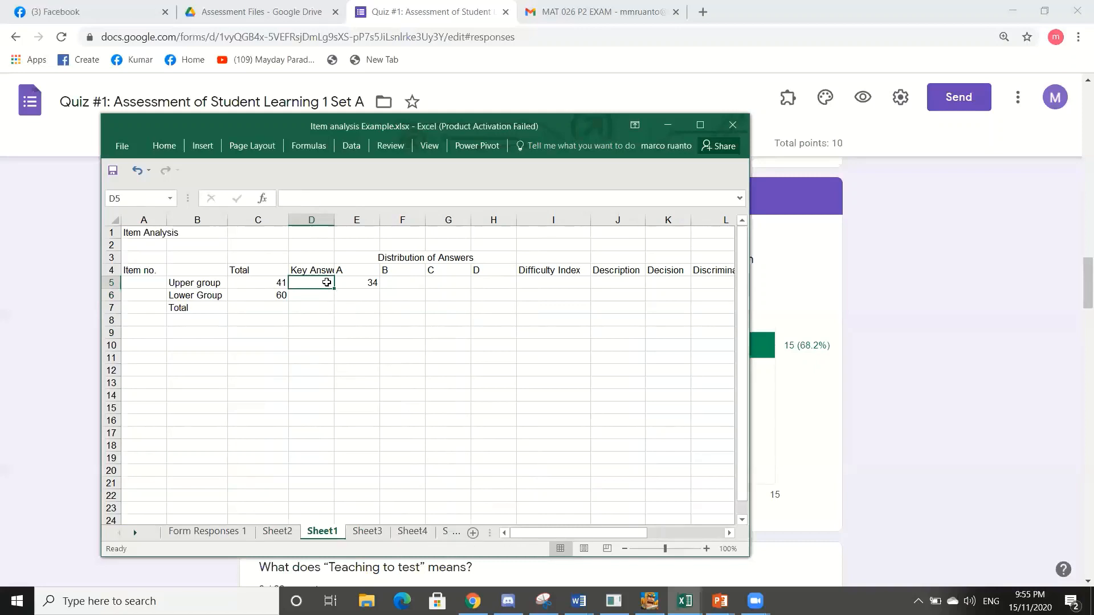
pyautogui.write('A')
pyautogui.click(398, 349)
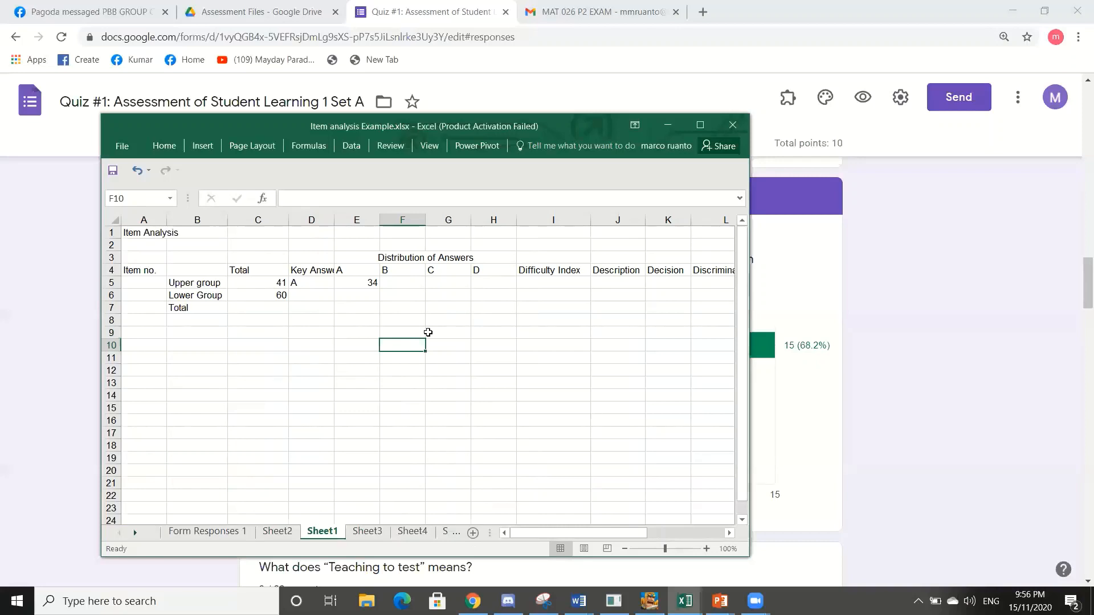
# - Switch to the Google Forms responses in Chrome to check the first question's answer options, and return to the Excel workbook
pyautogui.hotkey('alt', 'Tab')
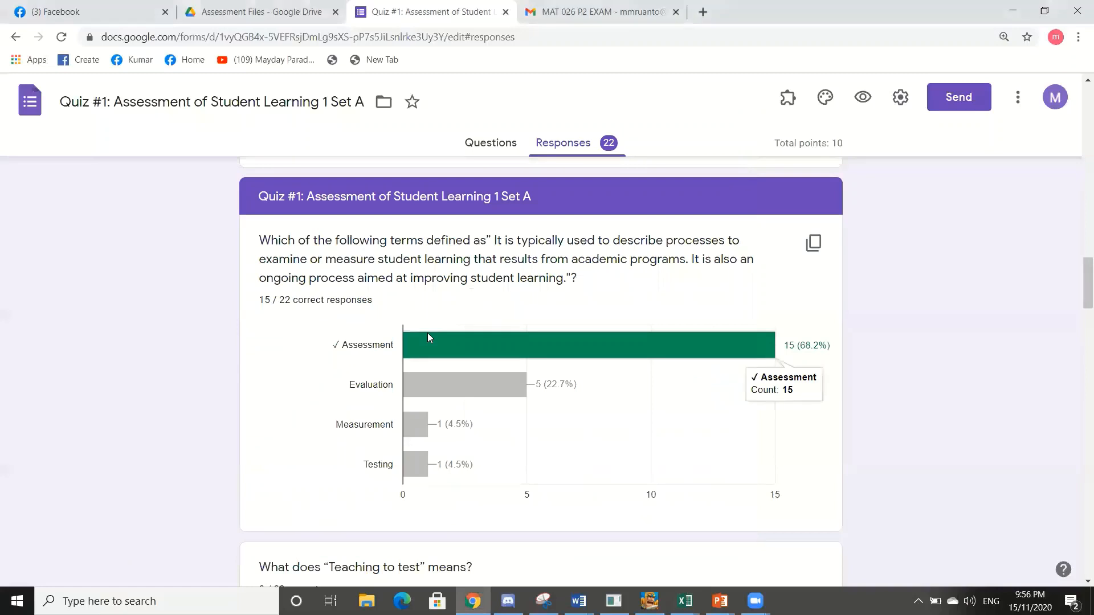
pyautogui.hotkey('alt', 'Tab')
pyautogui.hotkey('alt', 'Tab')
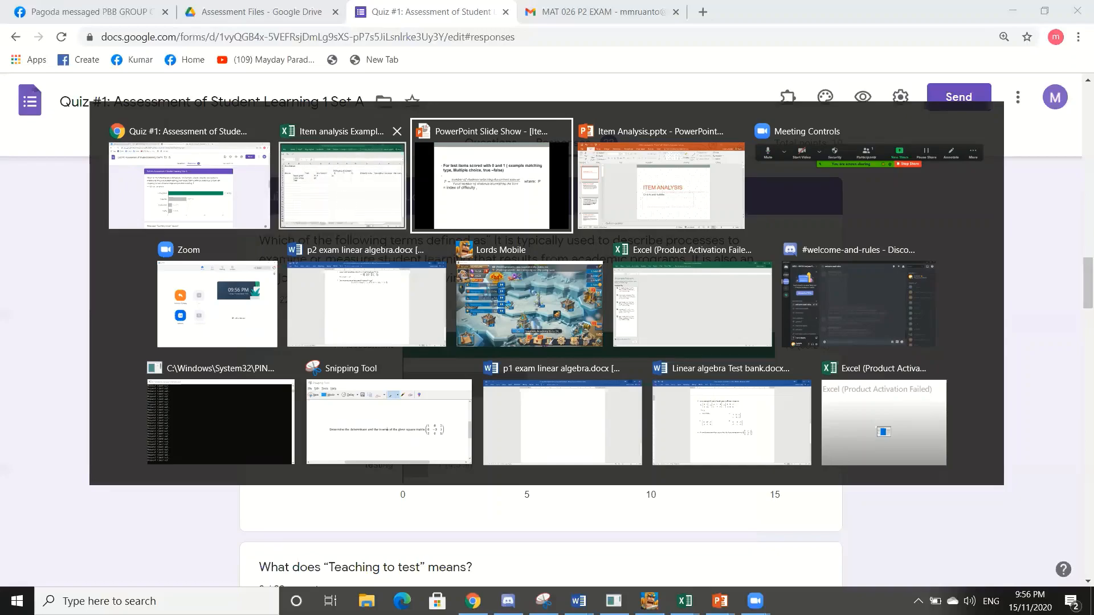
pyautogui.hotkey('alt', 'Tab')
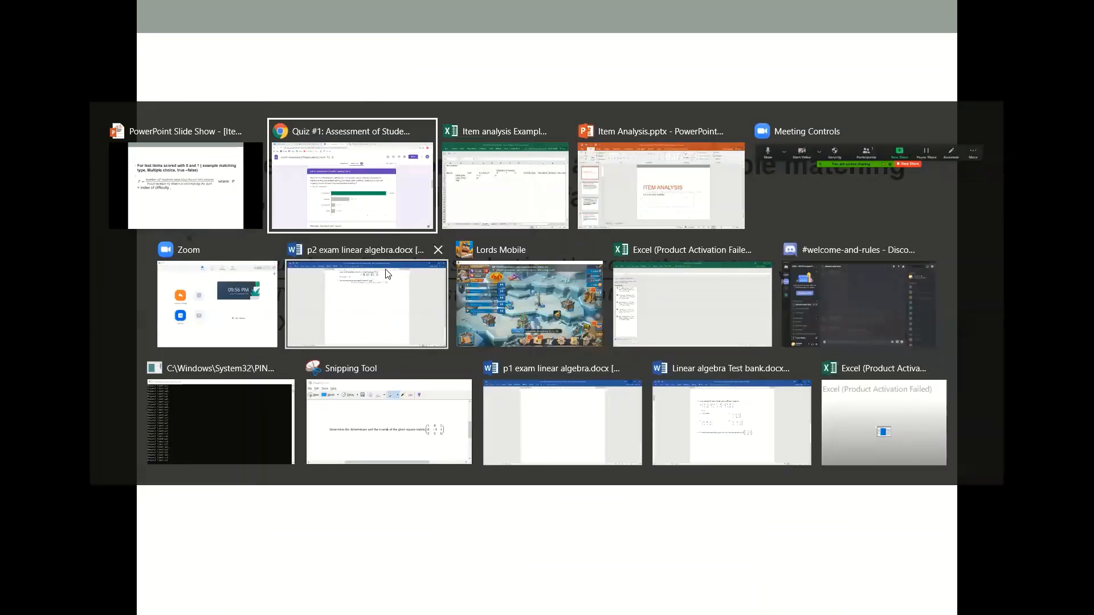
pyautogui.hotkey('alt', 'Tab')
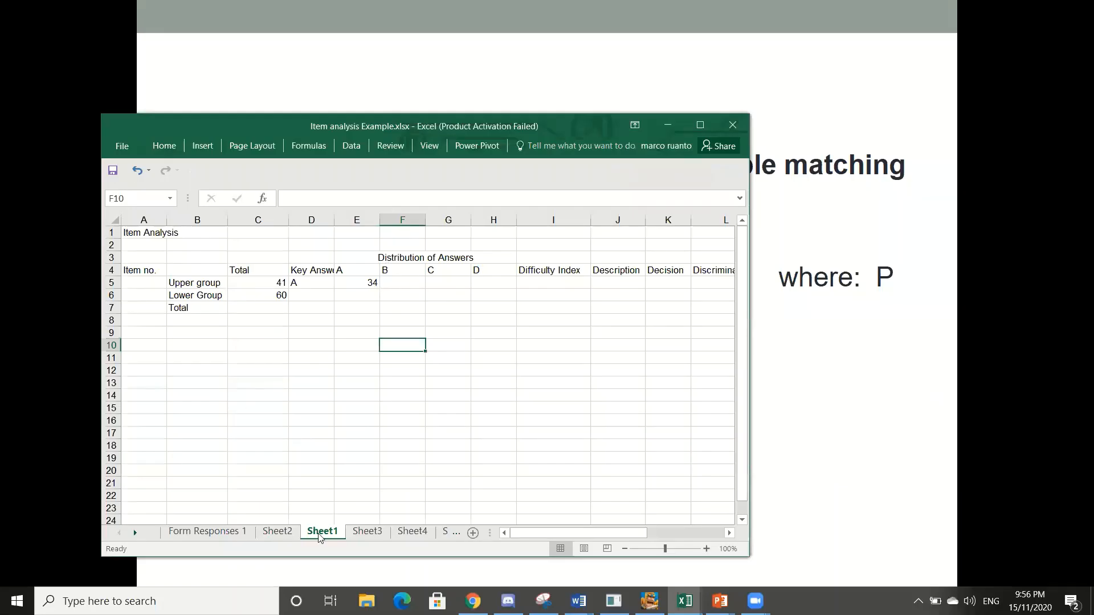
# - Copy the upper group's COUNTIF formula from C43 into C44 on Sheet2
pyautogui.click(273, 533)
pyautogui.scroll(1, 317, 386)
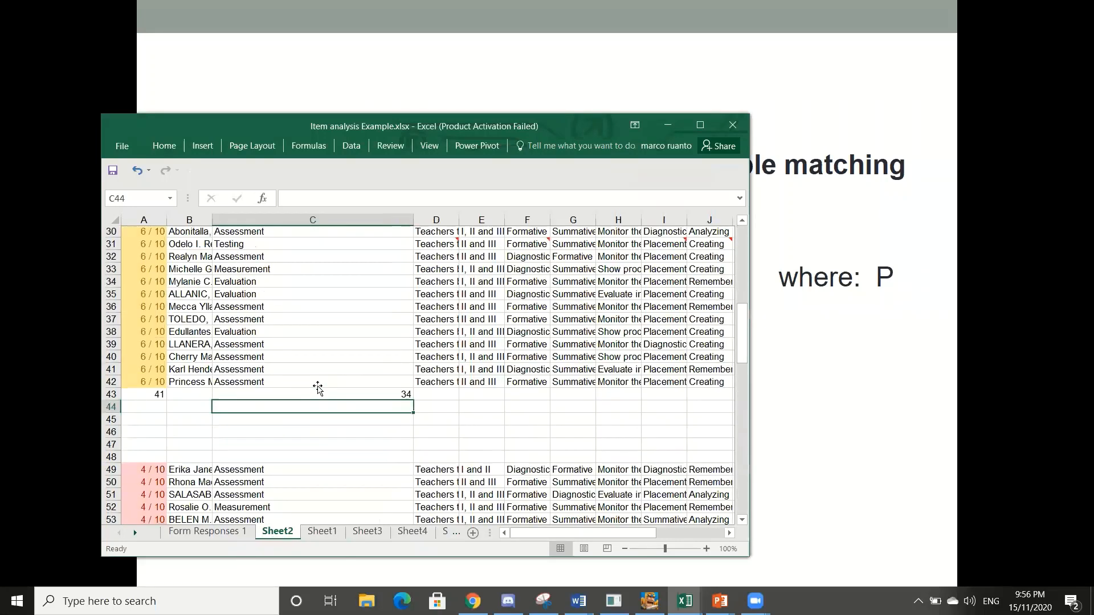
pyautogui.click(314, 405)
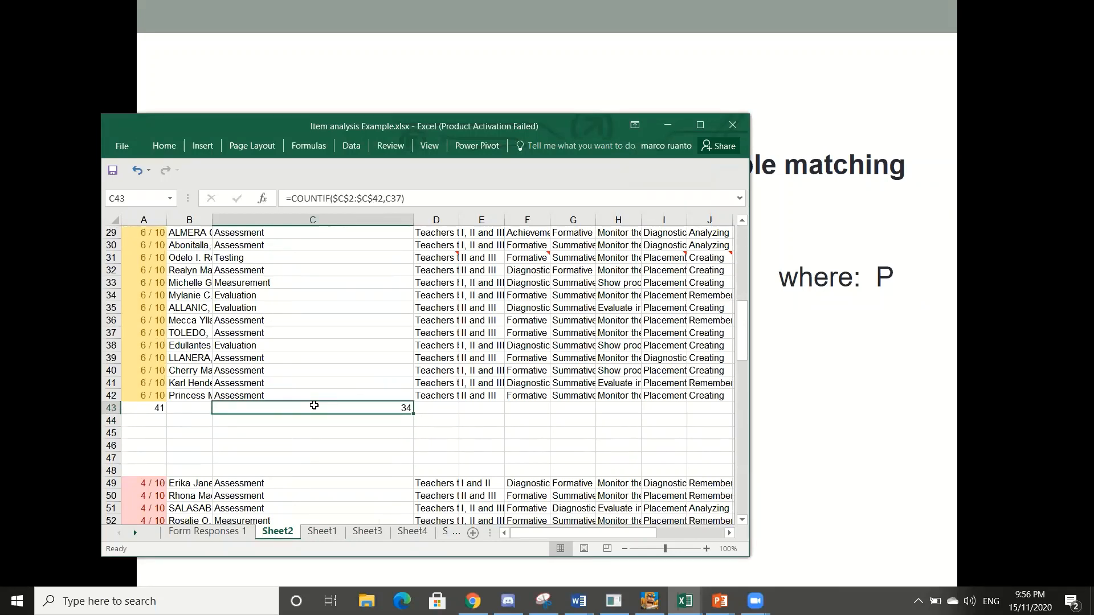
pyautogui.hotkey('ctrl', 'c')
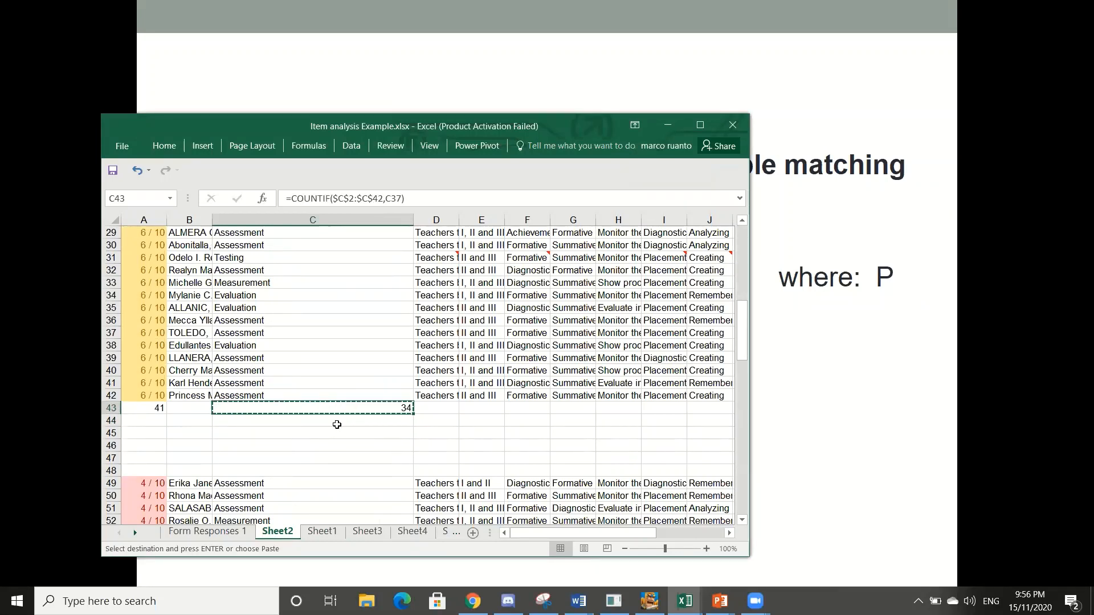
pyautogui.click(339, 423)
pyautogui.hotkey('ctrl', 'v')
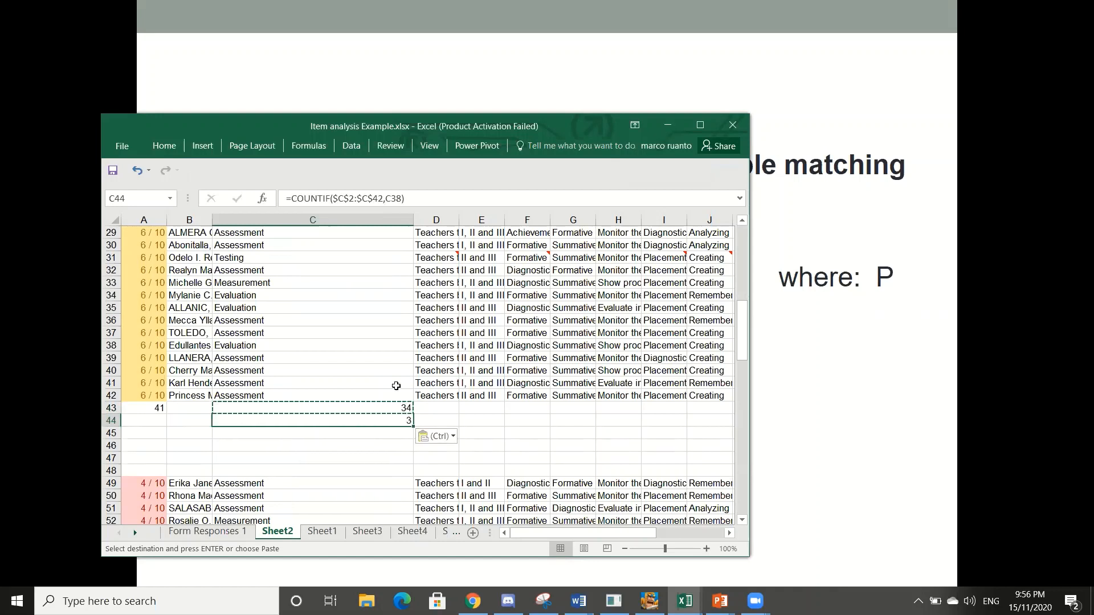
# - Change the C44 formula to =COUNTIF($C$2:$C$42,C34) to count the upper group's Evaluation answers
pyautogui.click(403, 198)
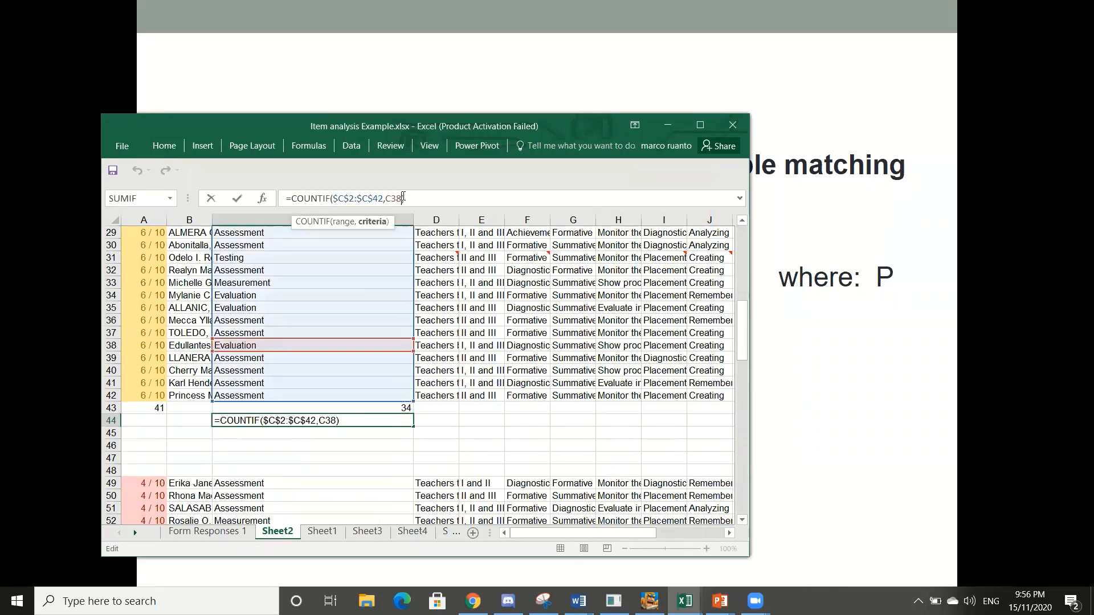
pyautogui.press('BackSpace')
pyautogui.press('BackSpace')
pyautogui.press('BackSpace')
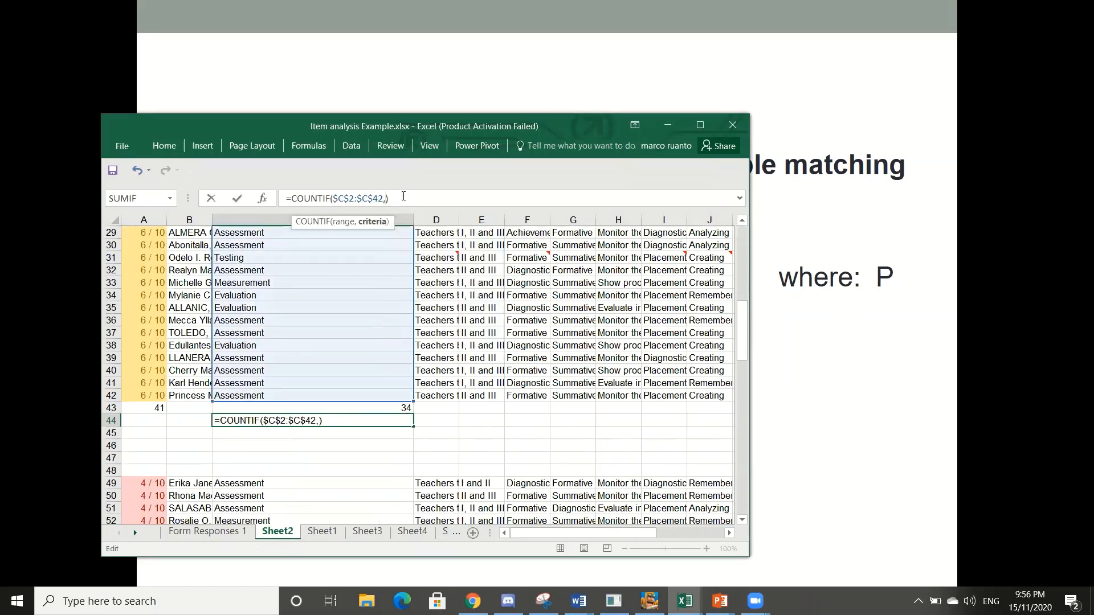
pyautogui.click(357, 299)
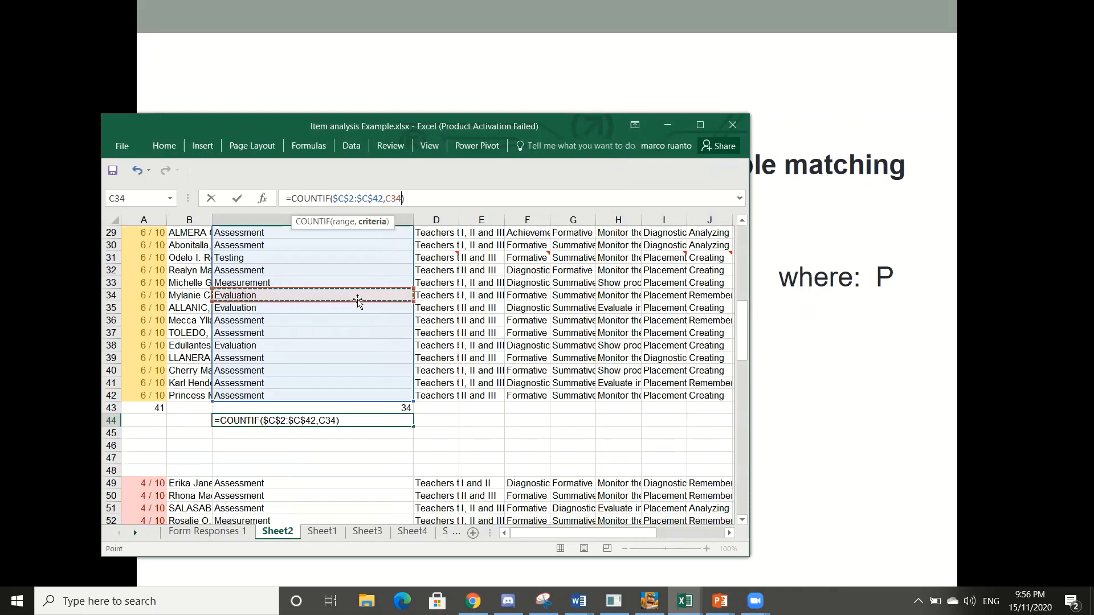
pyautogui.press('Return')
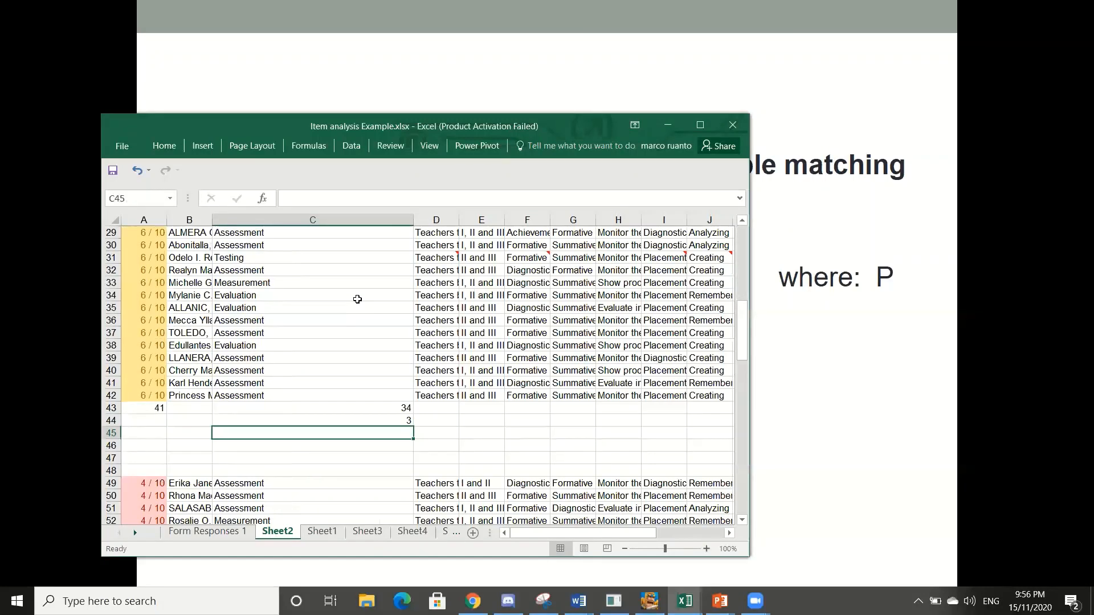
# - Switch to the Google Forms responses in Chrome to check which option letter Evaluation has, and return to the Excel workbook
pyautogui.hotkey('alt', 'Tab')
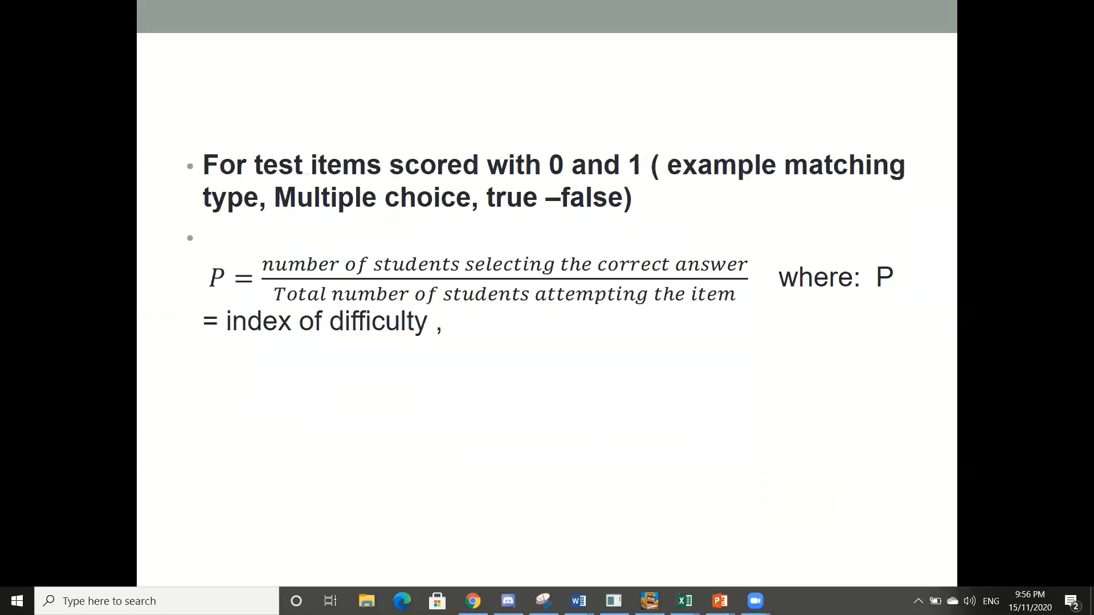
pyautogui.hotkey('alt', 'Tab')
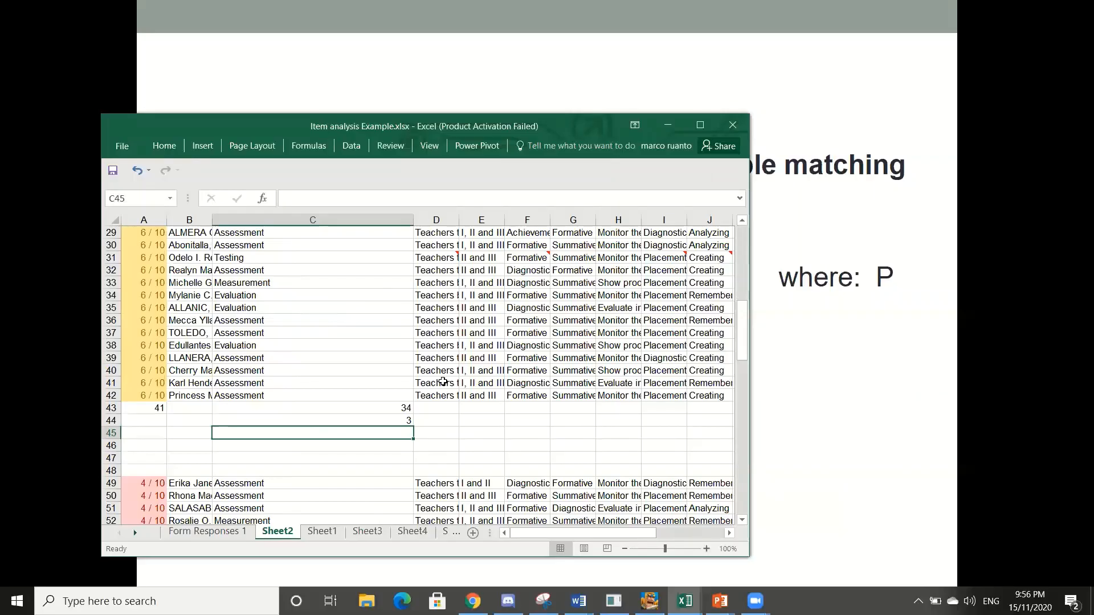
pyautogui.hotkey('alt', 'Tab')
pyautogui.hotkey('alt', 'Tab')
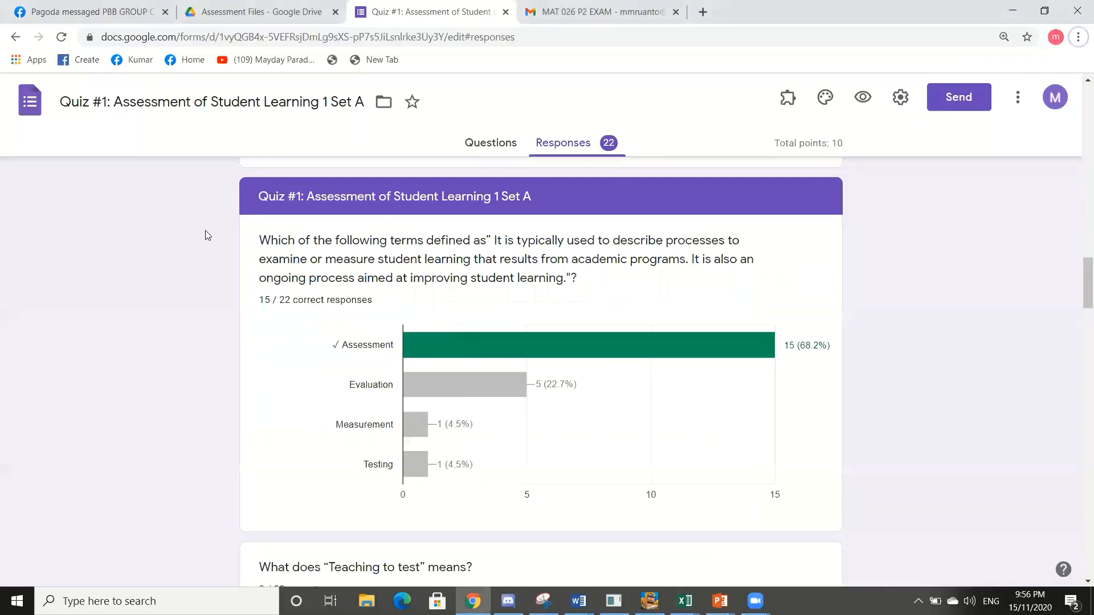
pyautogui.hotkey('alt', 'Tab')
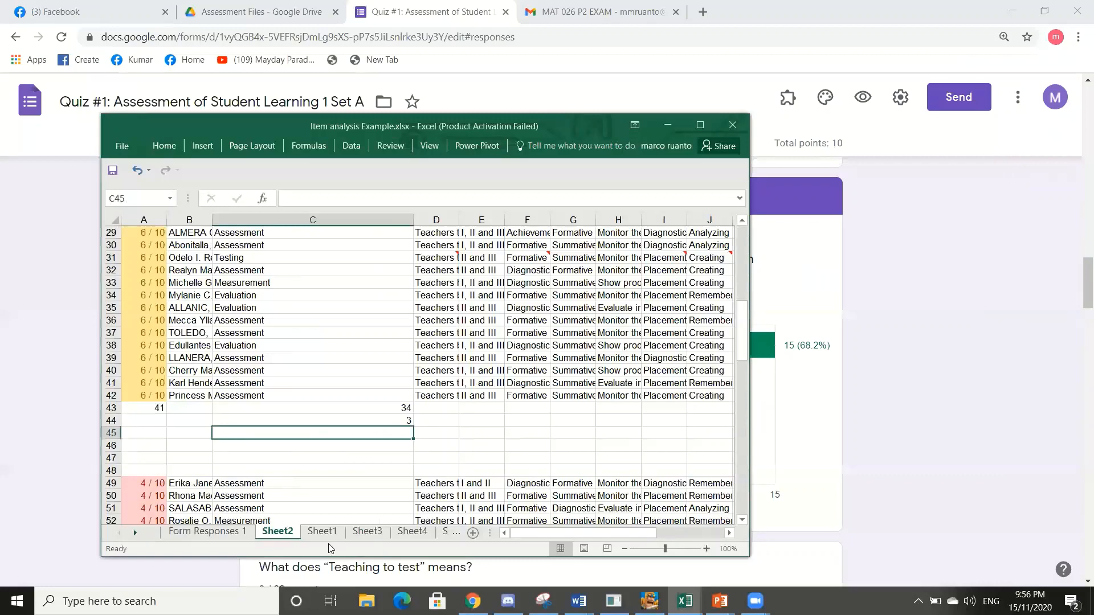
# - Enter 3 in cell F5 of Sheet1 as the upper group's number of answers for option B
pyautogui.click(323, 531)
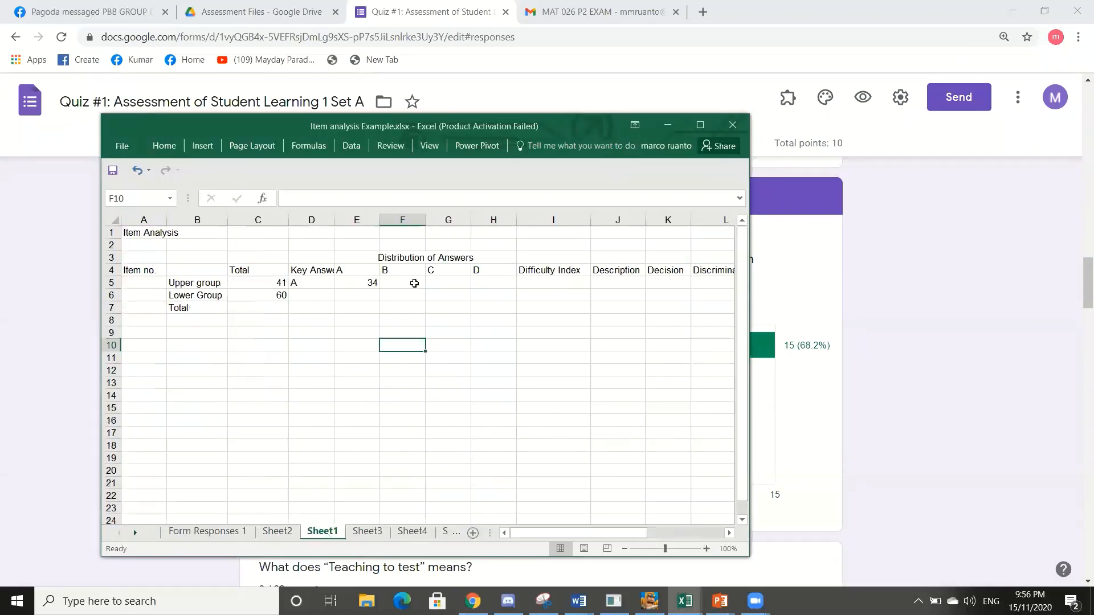
pyautogui.click(415, 283)
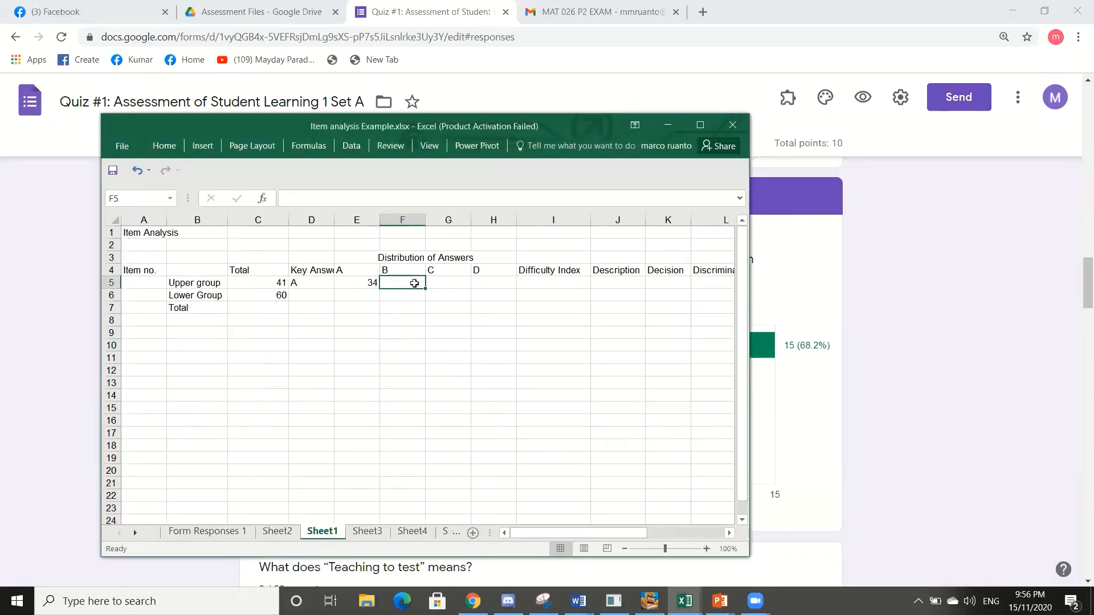
pyautogui.write('3')
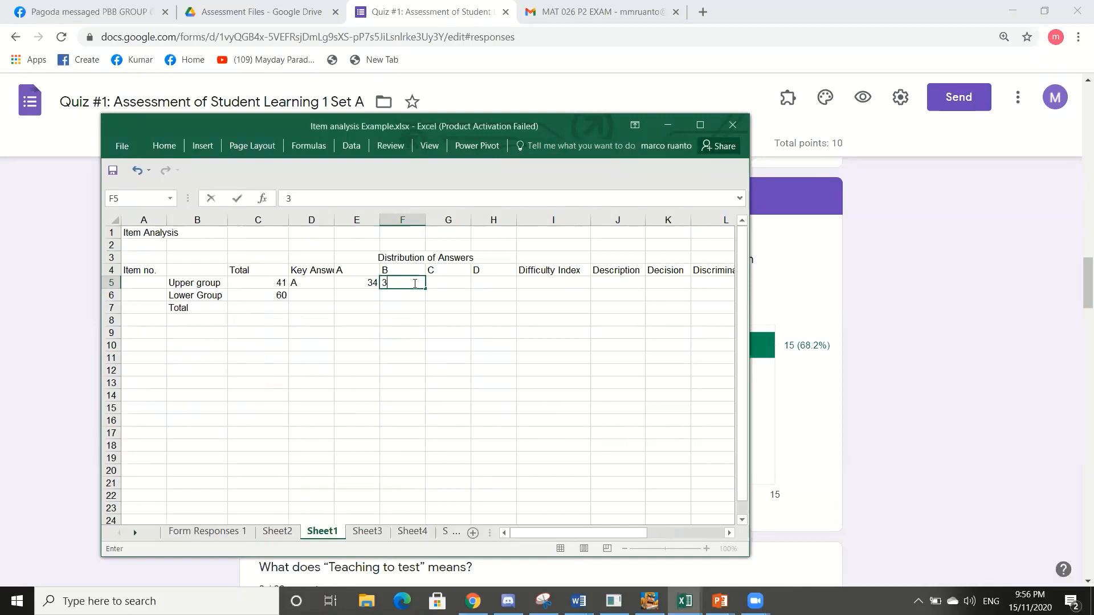
pyautogui.click(406, 318)
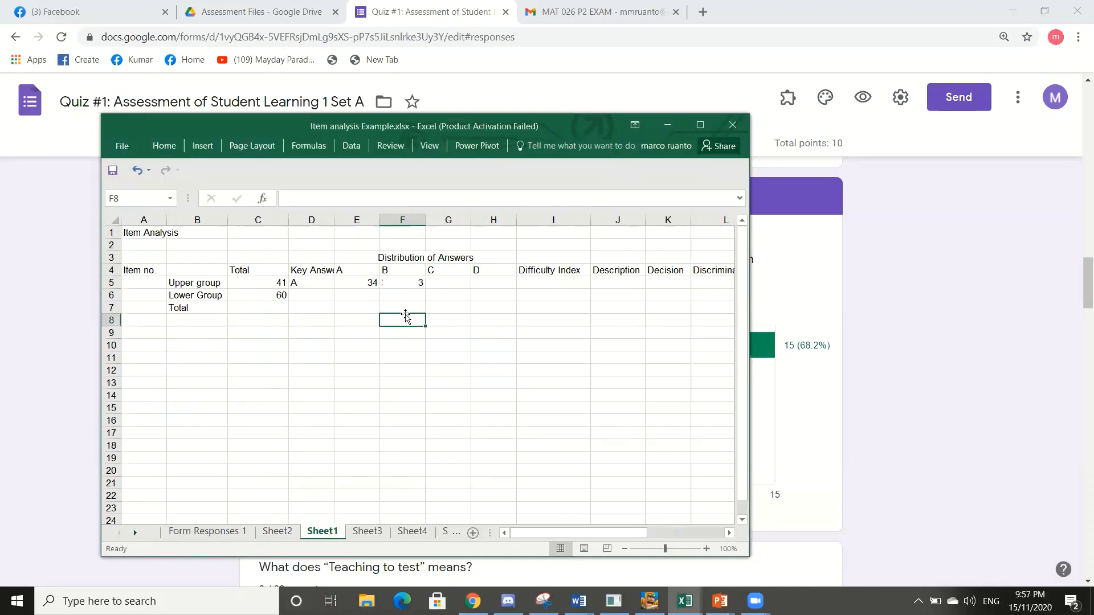
# - Switch to the Google Forms responses in Chrome to check the order of the answer options, and return to Sheet2 of the Excel workbook
pyautogui.hotkey('alt', 'Tab')
pyautogui.hotkey('alt', 'Tab')
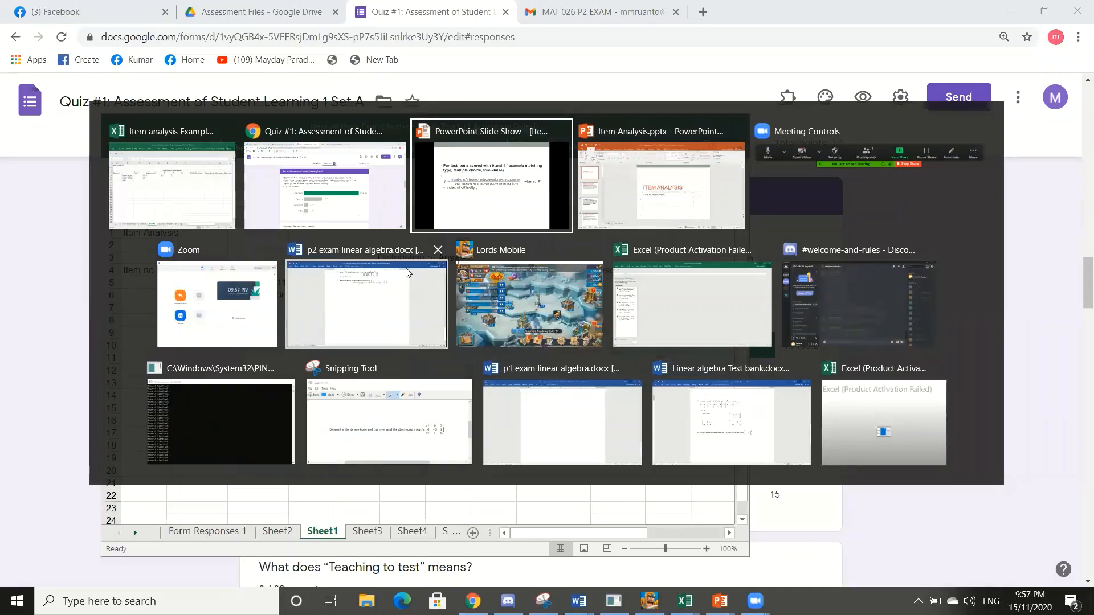
pyautogui.hotkey('alt', 'Tab')
pyautogui.hotkey('alt', 'Tab')
pyautogui.hotkey('alt', 'Tab')
pyautogui.hotkey('alt', 'Tab')
pyautogui.hotkey('alt', 'Tab')
pyautogui.hotkey('alt', 'Tab')
pyautogui.hotkey('alt', 'Tab')
pyautogui.hotkey('alt', 'Tab')
pyautogui.hotkey('alt', 'Tab')
pyautogui.hotkey('alt', 'Tab')
pyautogui.hotkey('alt', 'Tab')
pyautogui.hotkey('alt', 'Tab')
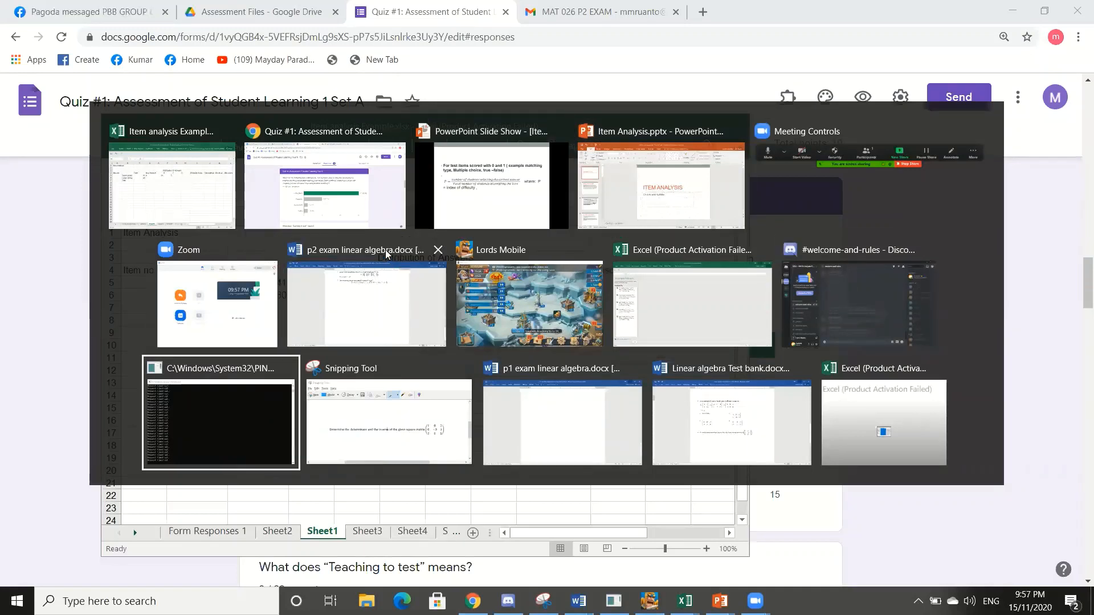
pyautogui.hotkey('alt', 'Tab')
pyautogui.hotkey('alt', 'Tab')
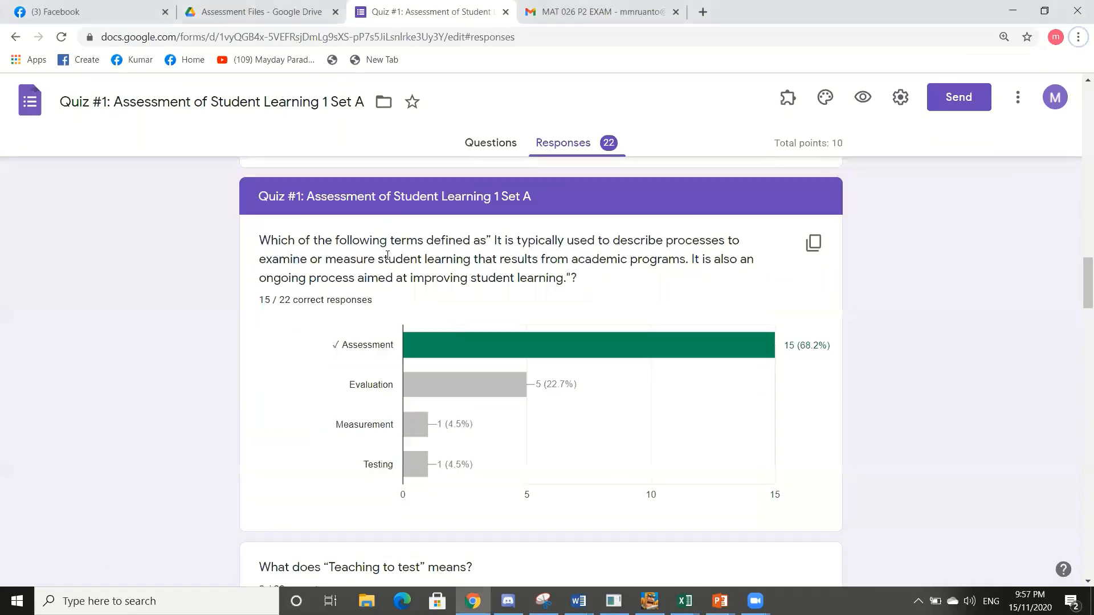
pyautogui.hotkey('alt', 'Tab')
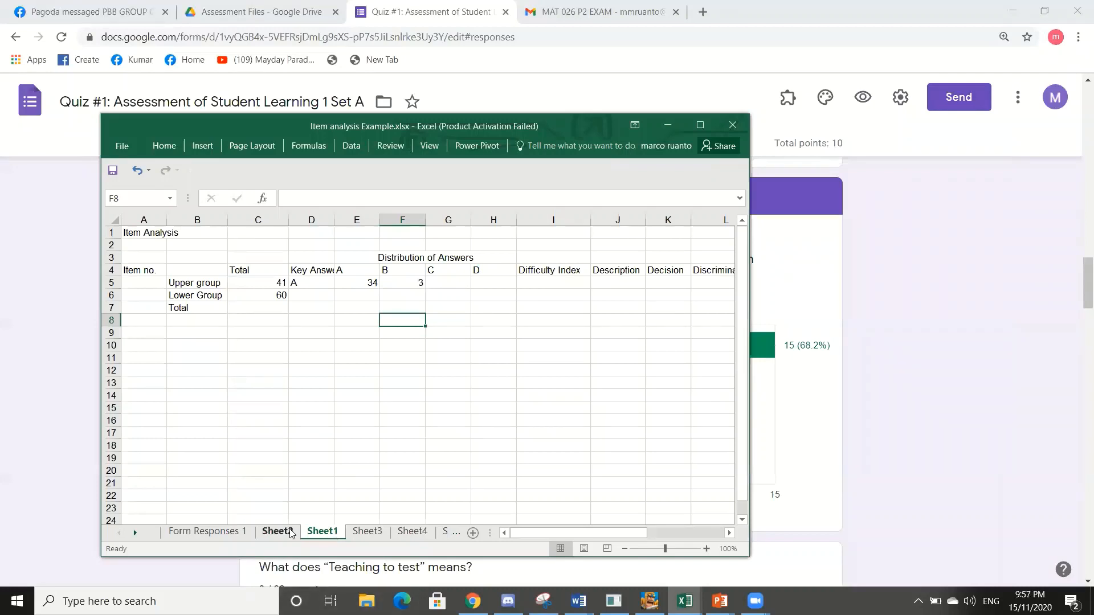
pyautogui.click(287, 532)
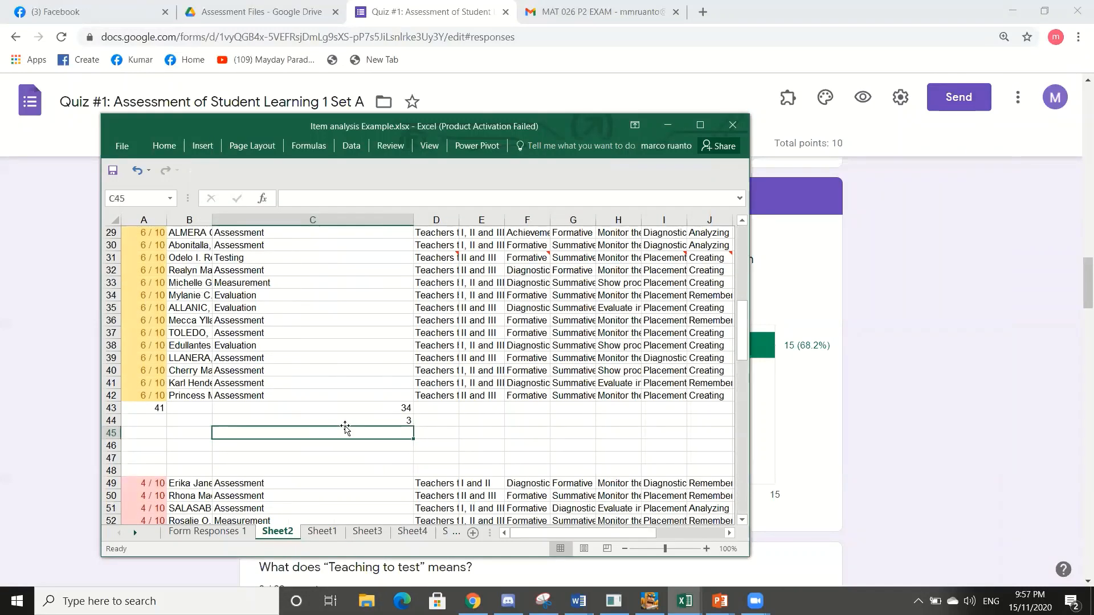
pyautogui.write('=')
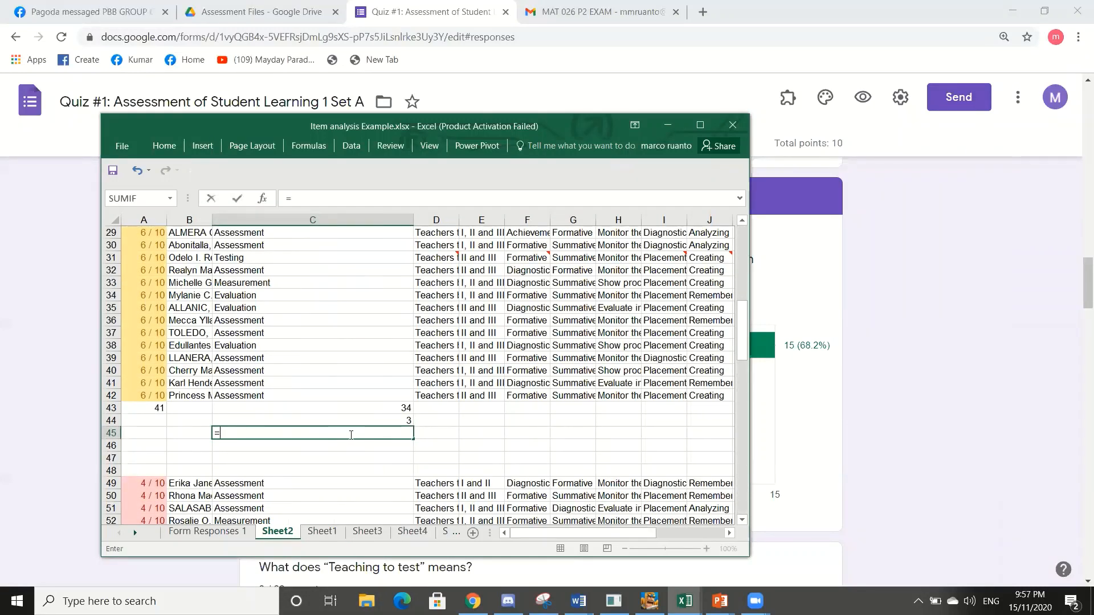
pyautogui.write('count')
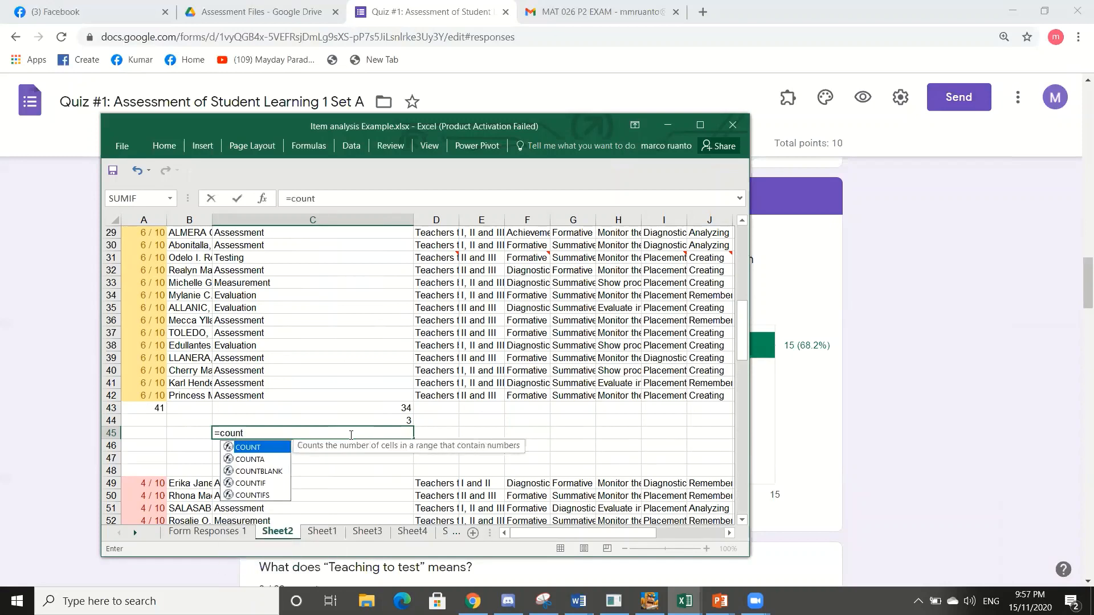
pyautogui.write('if')
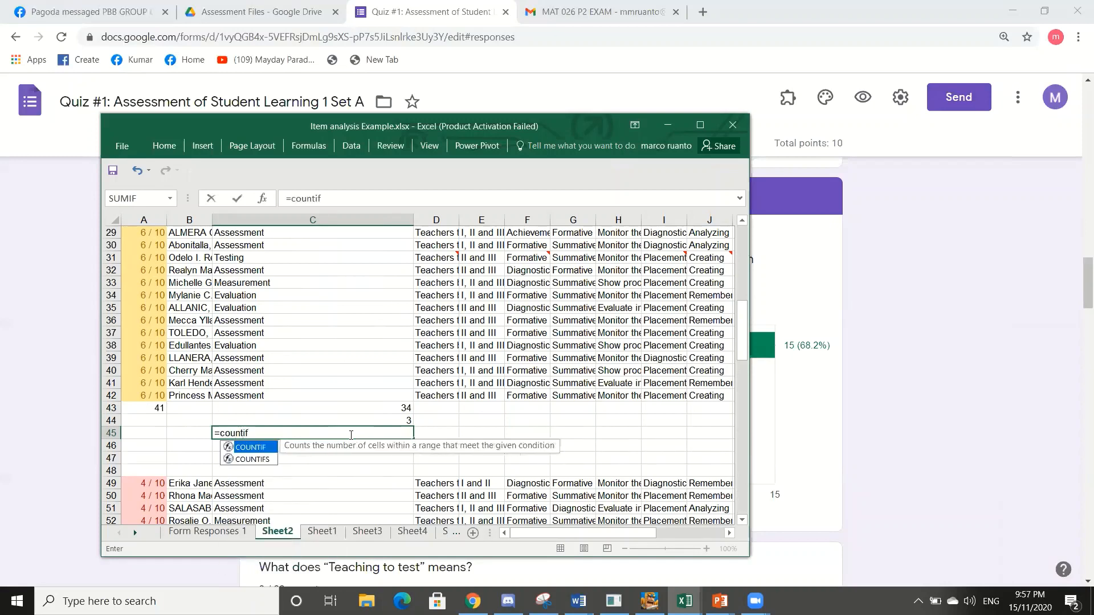
pyautogui.write('(')
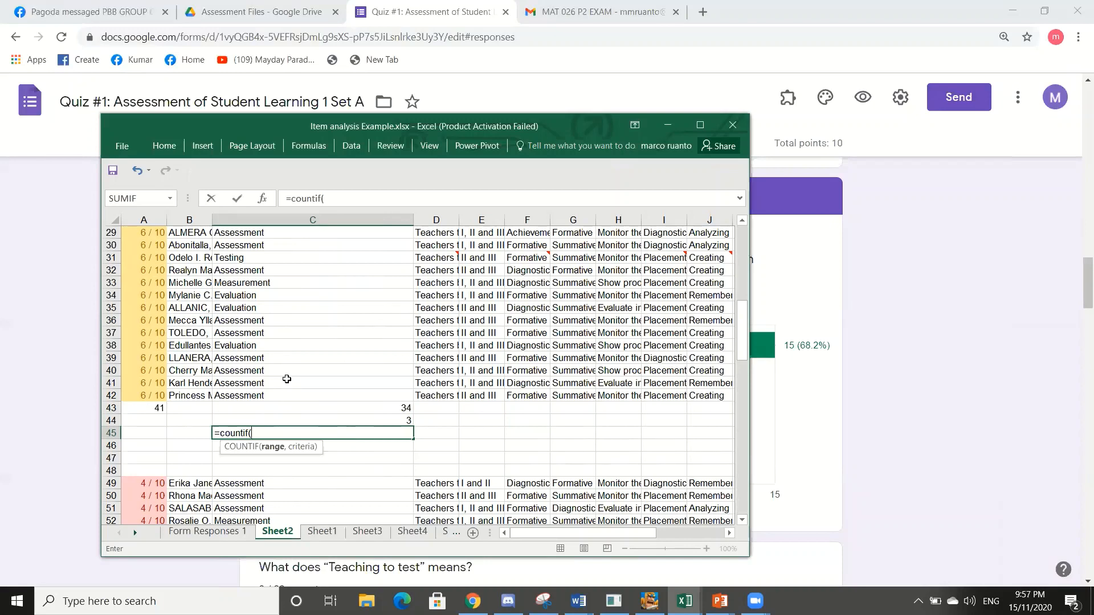
pyautogui.scroll(3, 296, 365)
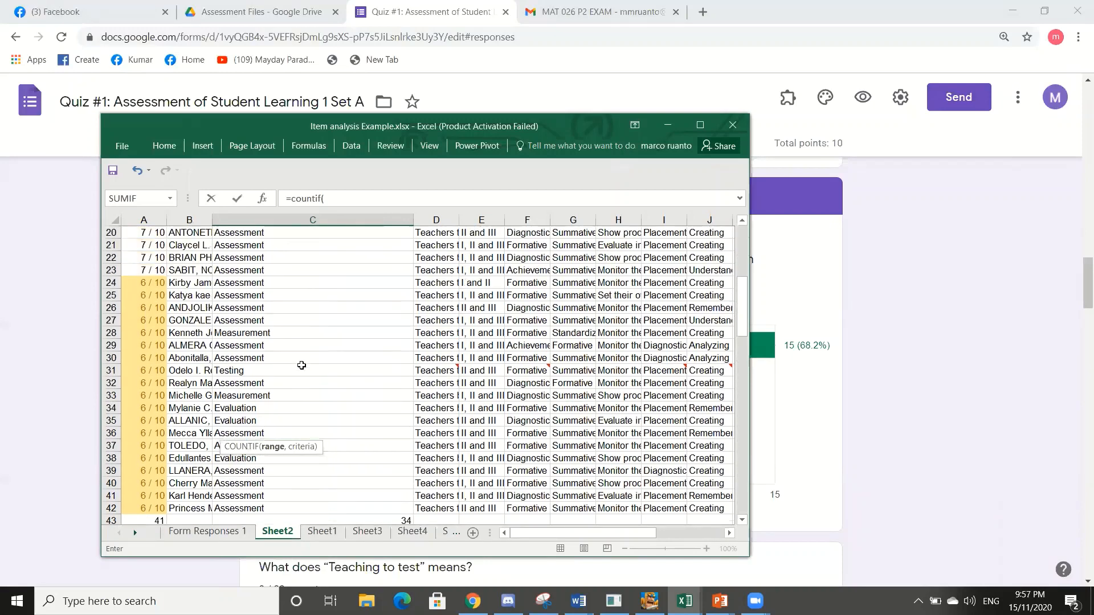
pyautogui.scroll(-3, 300, 365)
pyautogui.scroll(2, 301, 369)
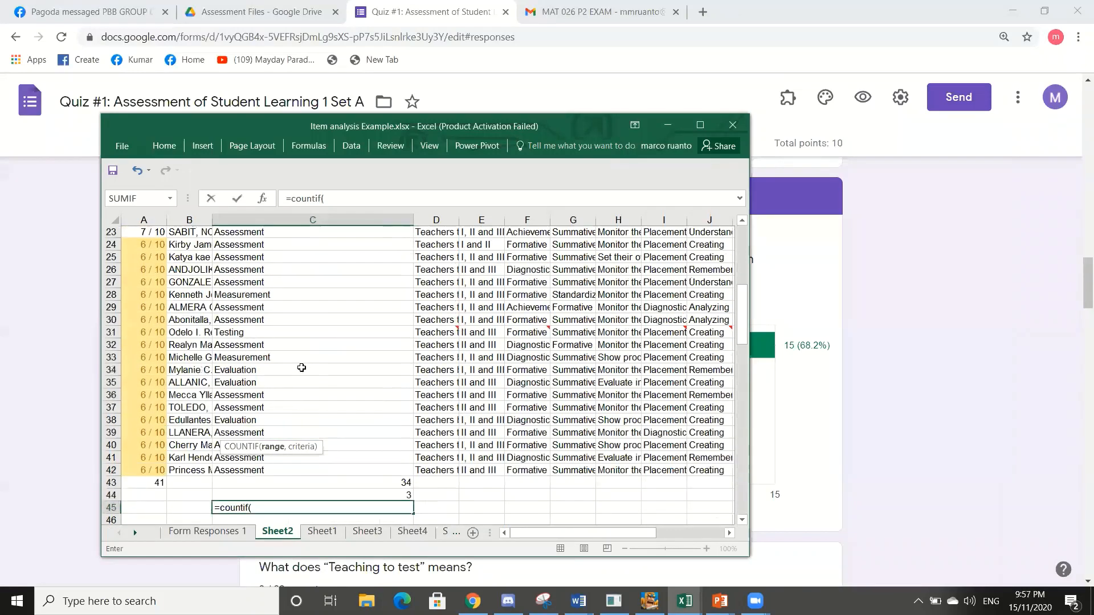
pyautogui.scroll(-1, 268, 497)
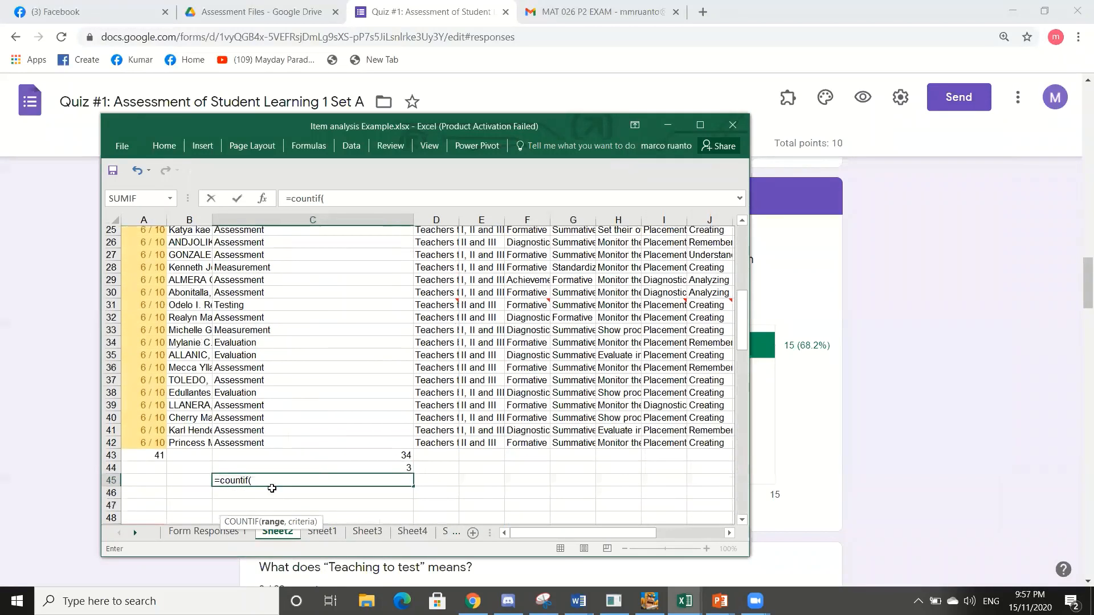
pyautogui.press('BackSpace')
pyautogui.press('BackSpace')
pyautogui.press('BackSpace')
pyautogui.press('BackSpace')
pyautogui.press('BackSpace')
pyautogui.press('BackSpace')
pyautogui.press('BackSpace')
pyautogui.press('BackSpace')
pyautogui.press('BackSpace')
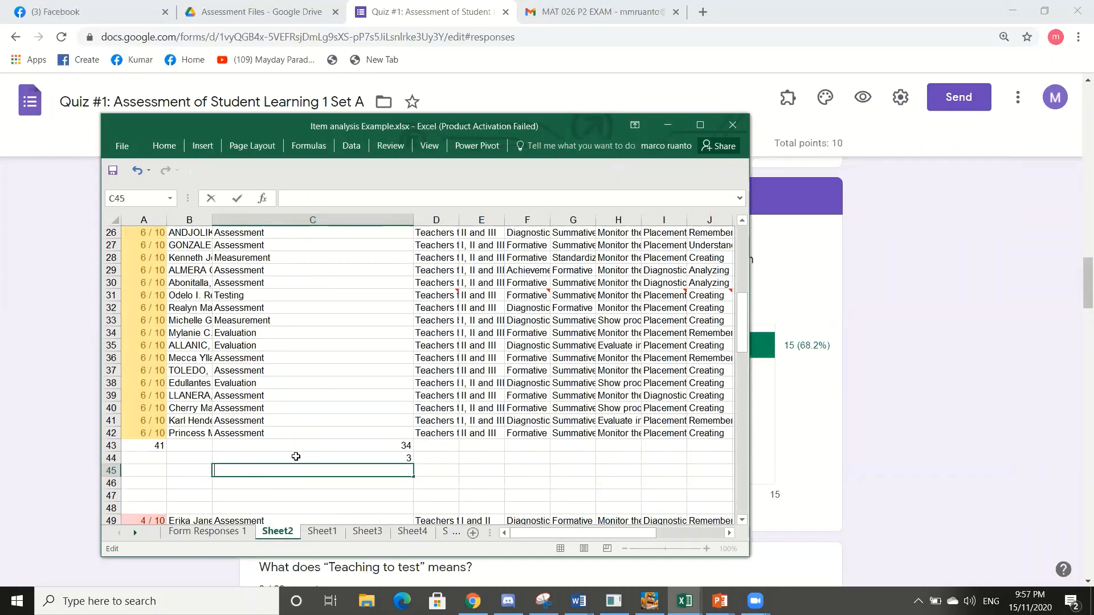
# - Copy the upper group's COUNTIF formula from C44 into C45 on Sheet2
pyautogui.click(296, 457)
pyautogui.hotkey('ctrl', 'c')
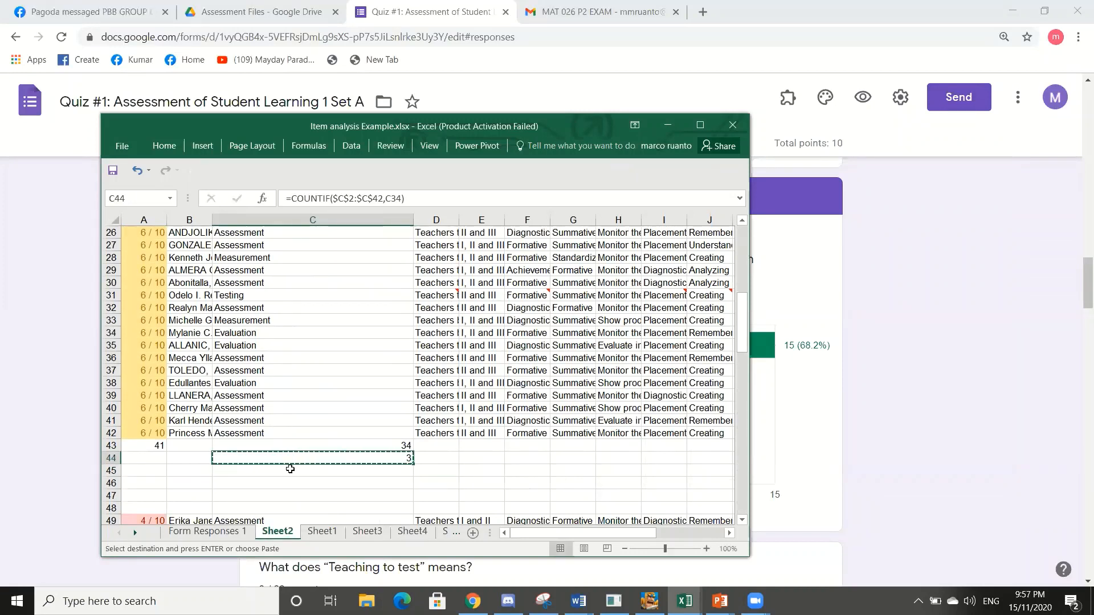
pyautogui.click(290, 473)
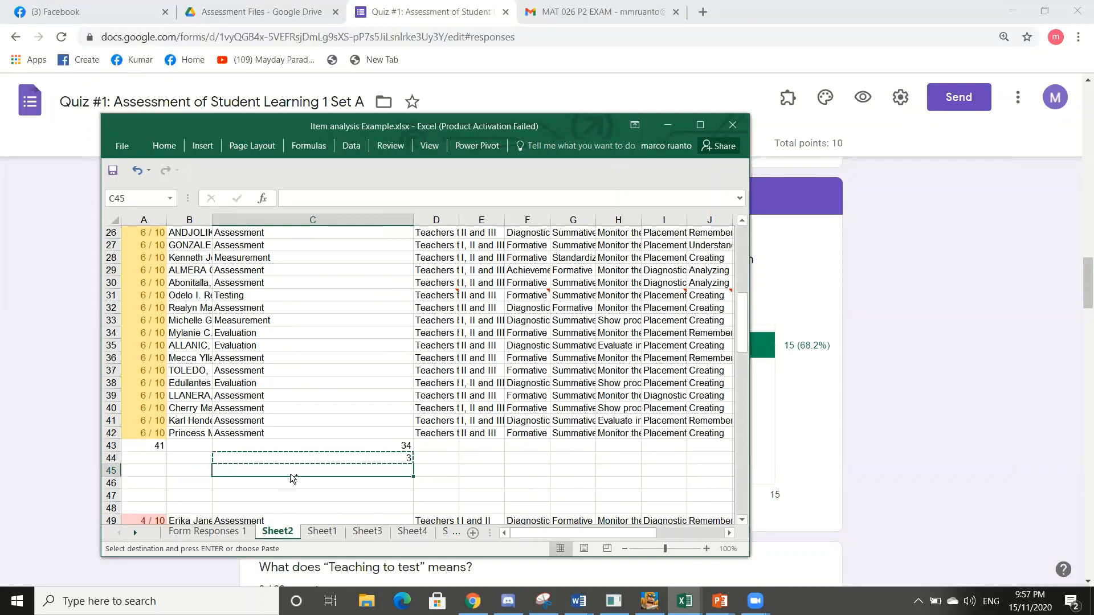
pyautogui.hotkey('ctrl', 'v')
pyautogui.press('ctrl')
pyautogui.press('Escape')
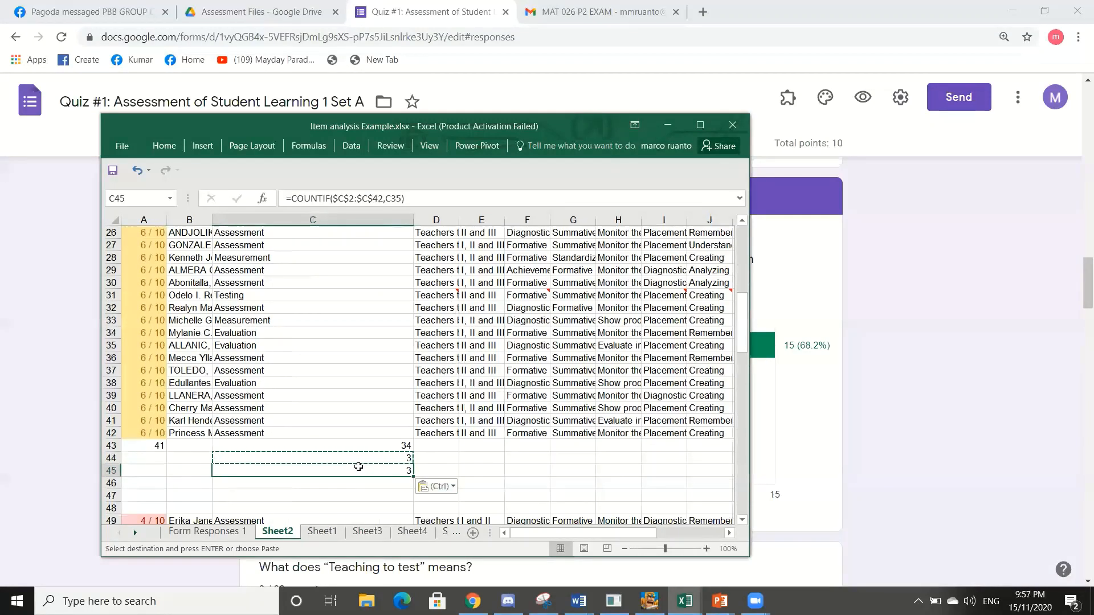
# - Change the C45 formula to =COUNTIF($C$2:$C$42,C33) to count the upper group's Measurement answers
pyautogui.click(402, 198)
pyautogui.press('BackSpace')
pyautogui.press('BackSpace')
pyautogui.press('BackSpace')
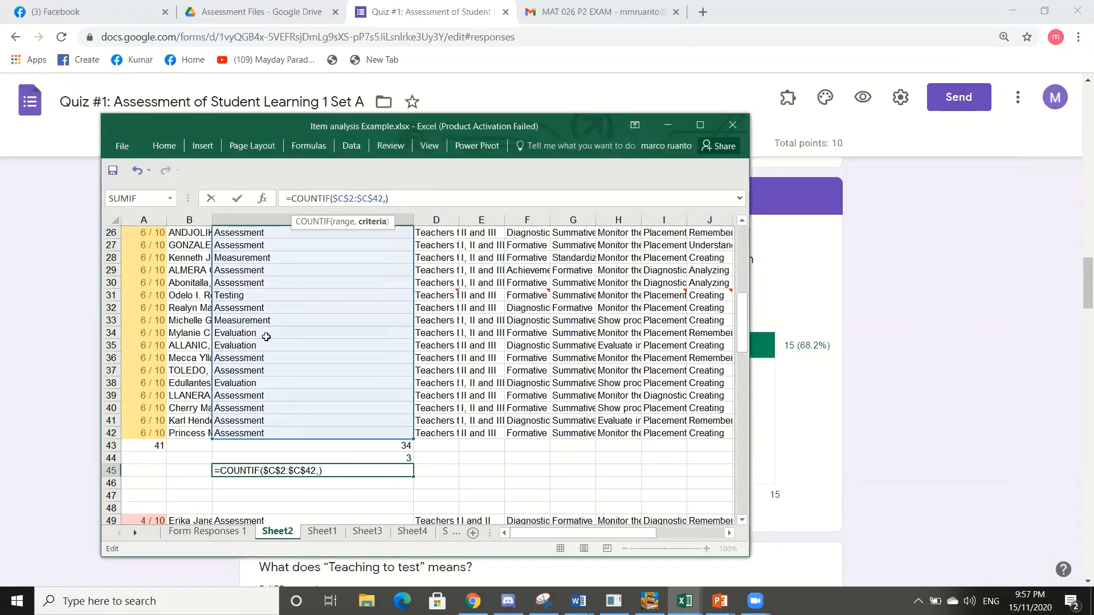
pyautogui.click(277, 320)
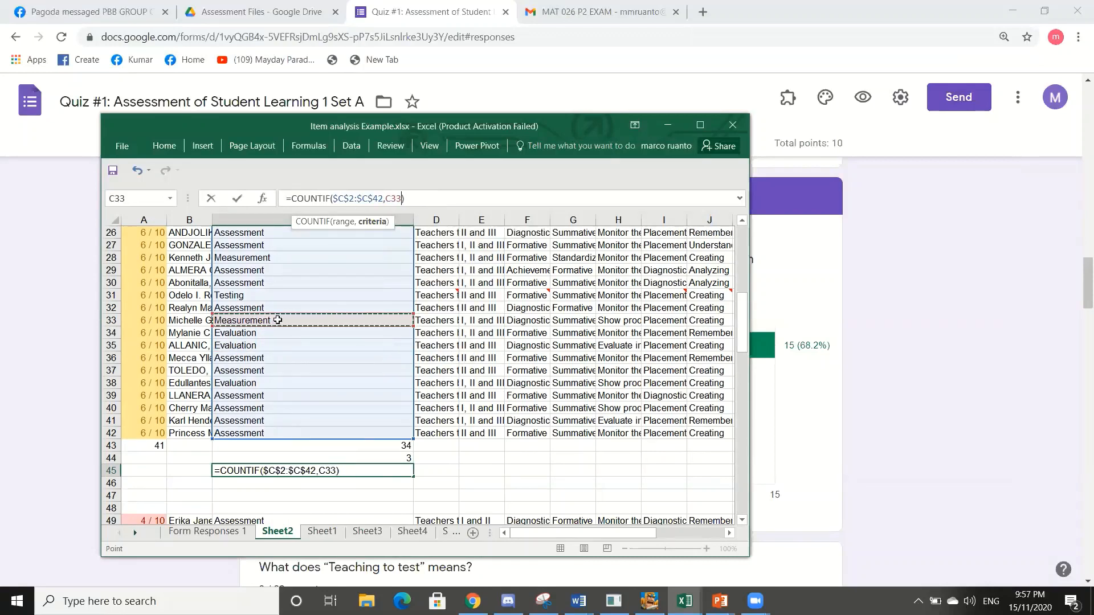
pyautogui.press('Return')
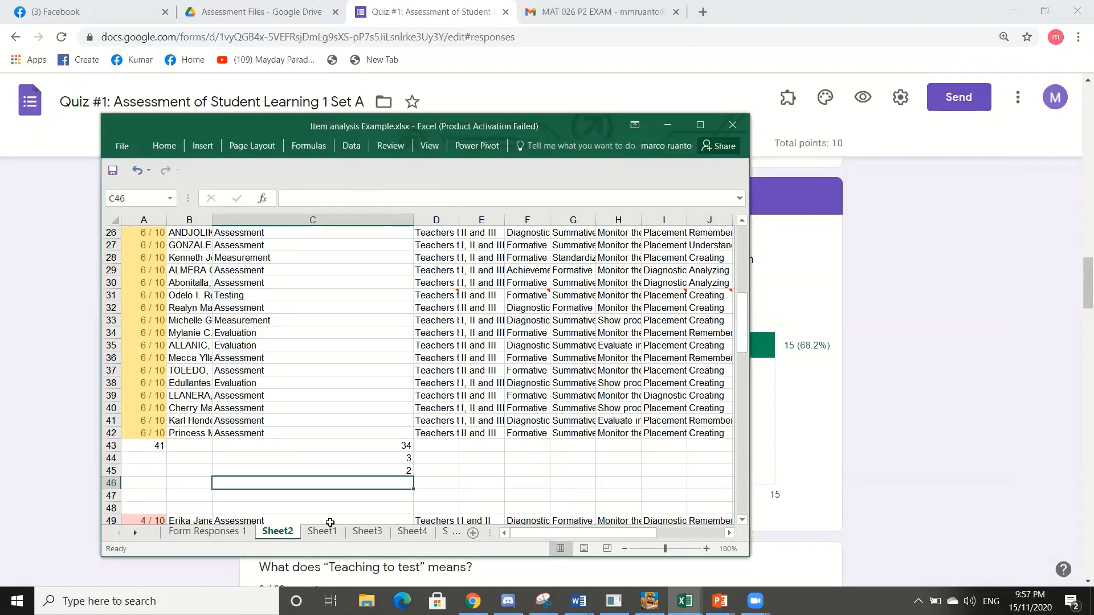
# - Check Measurement's option letter in the Google Forms responses, and enter 2 in cell G5 of Sheet1 as the upper group's count for option C
pyautogui.hotkey('alt', 'Tab')
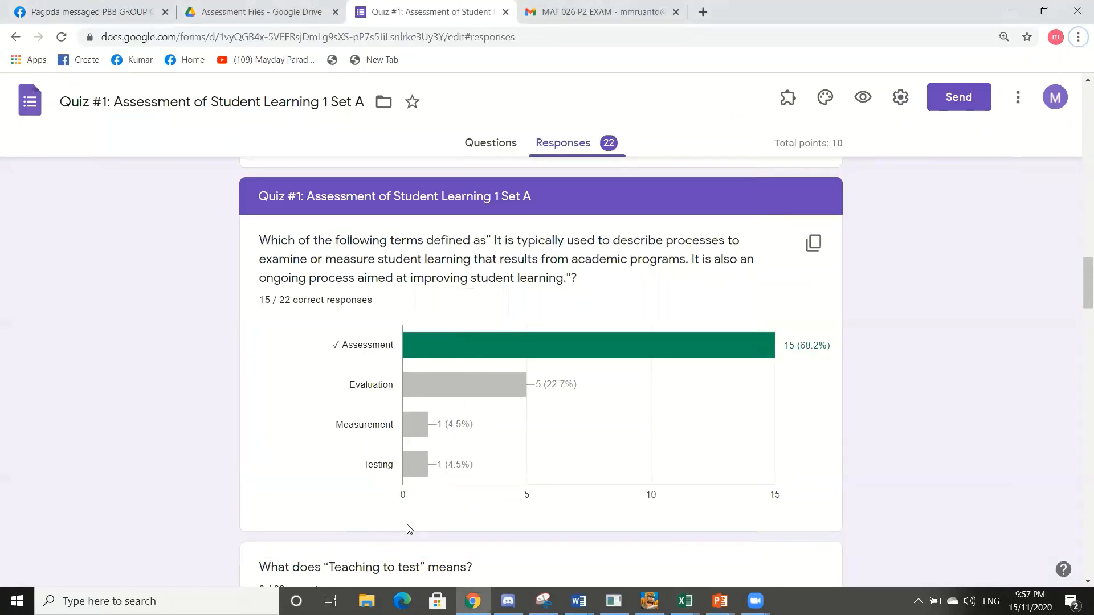
pyautogui.hotkey('alt', 'Tab')
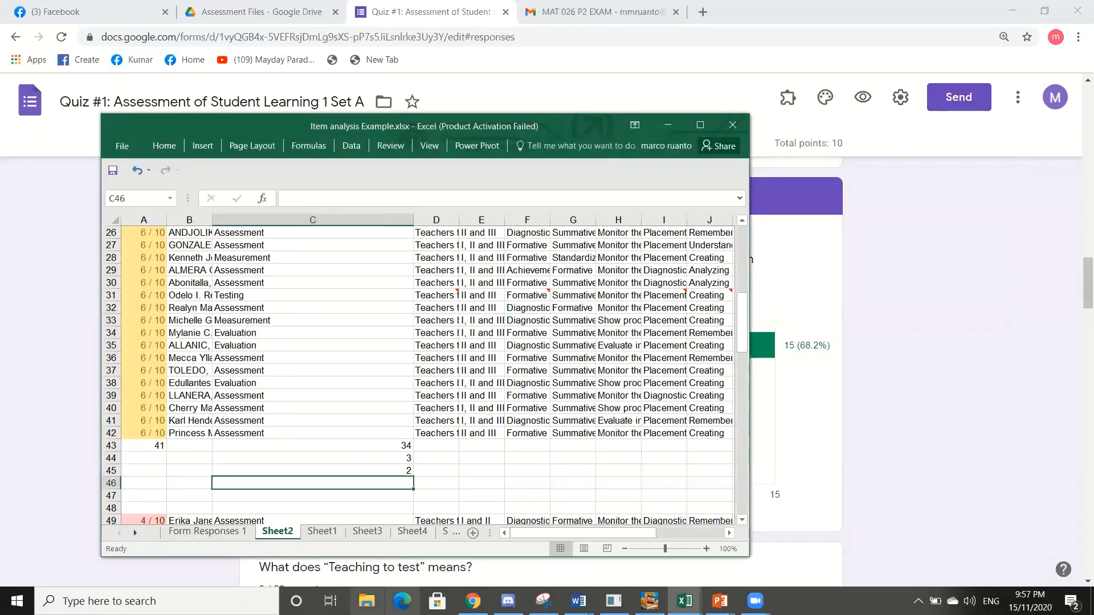
pyautogui.click(322, 533)
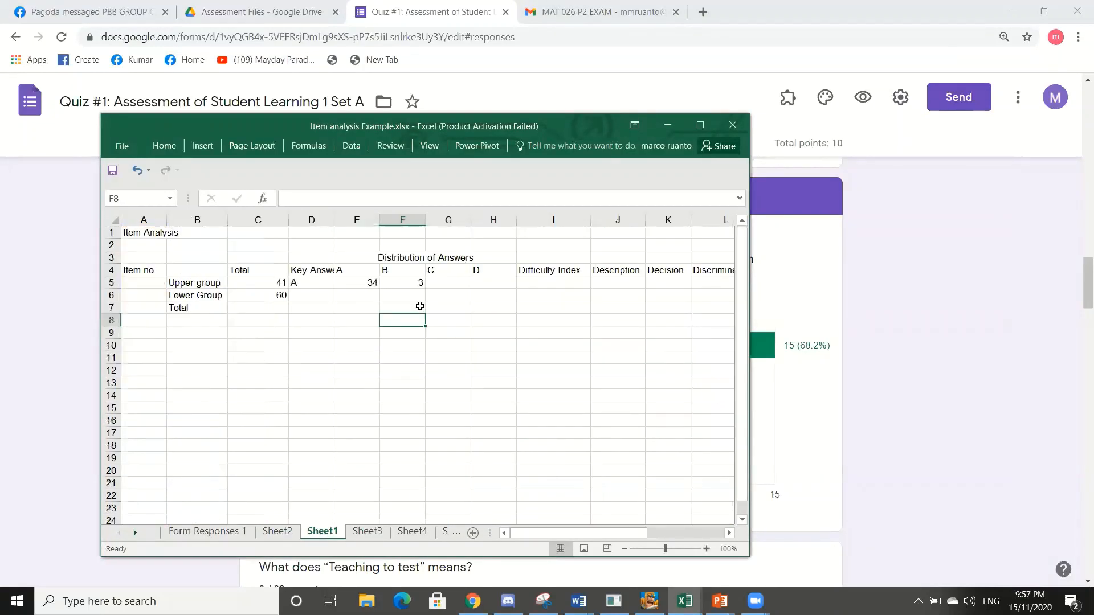
pyautogui.click(440, 283)
pyautogui.write('2')
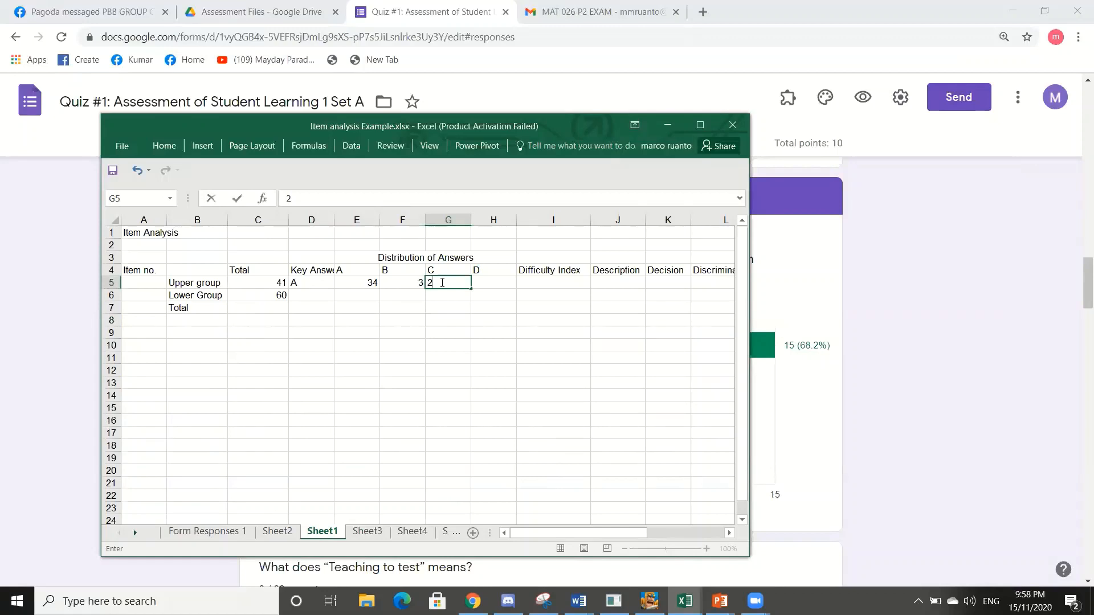
pyautogui.click(405, 331)
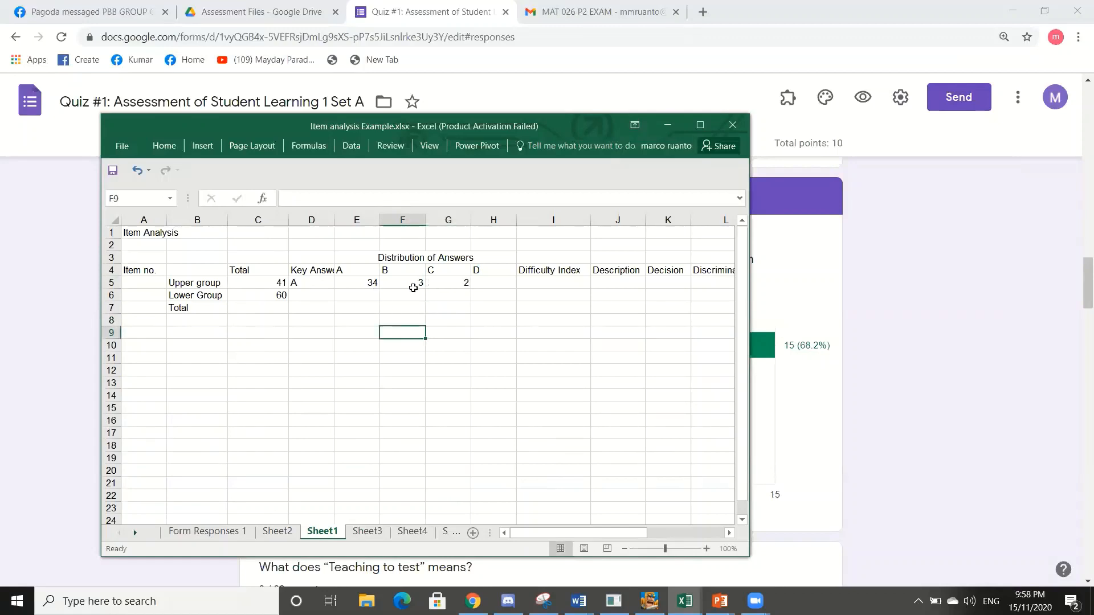
# - Enter 2 in cell H5 of Sheet1 as the upper group's number of answers for option D
pyautogui.click(494, 285)
pyautogui.write('2')
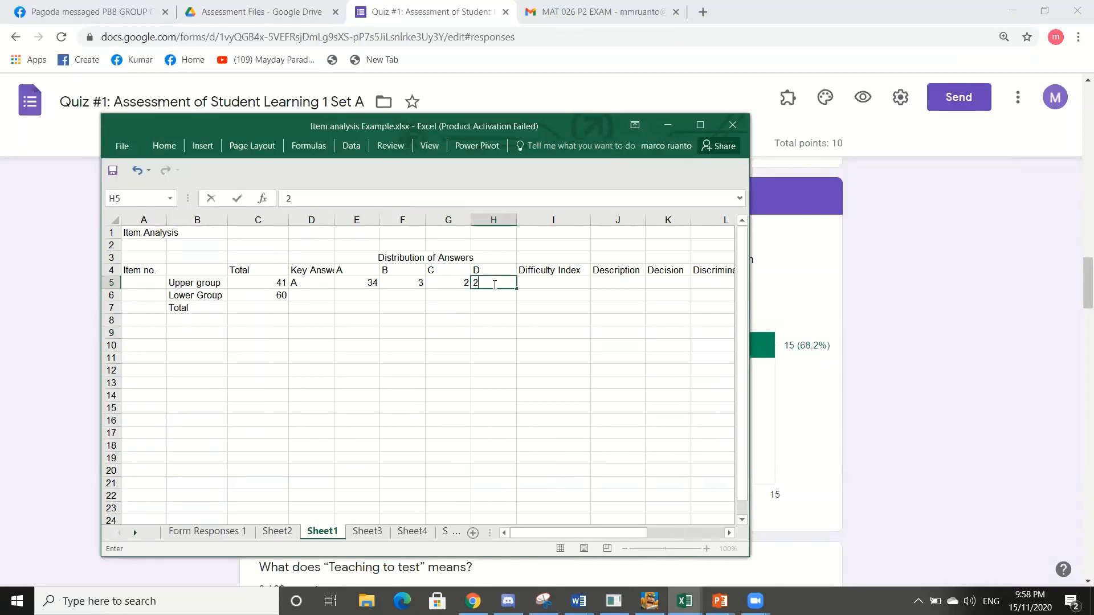
pyautogui.click(450, 345)
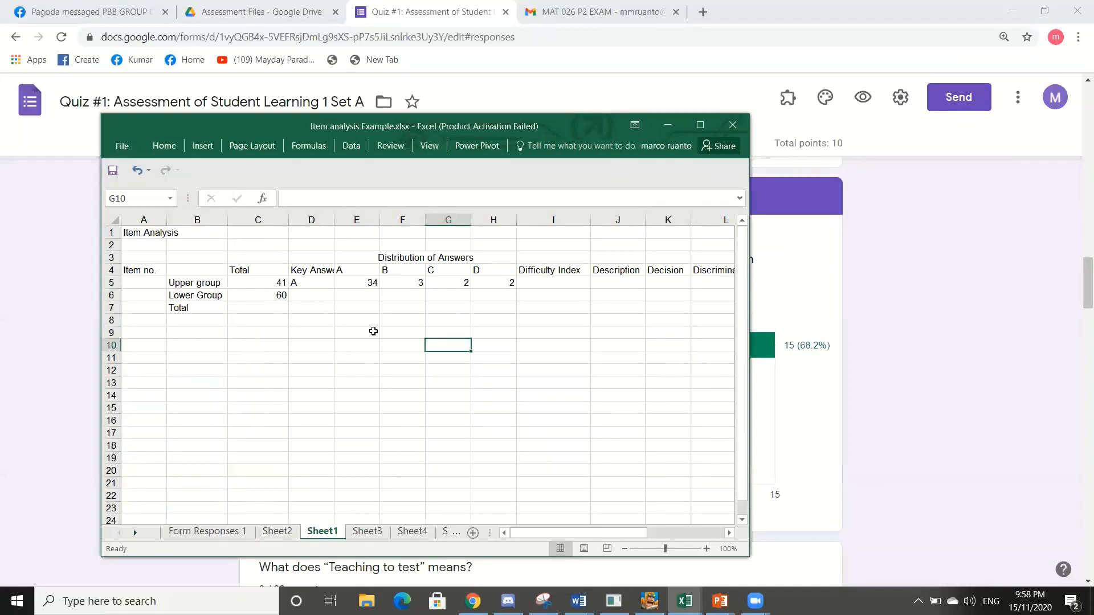
# - Count the lower group's Assessment answers in cell C109 of Sheet2 with =COUNTIF($C$49:$C$108,C102)
pyautogui.hotkey('alt', 'Tab')
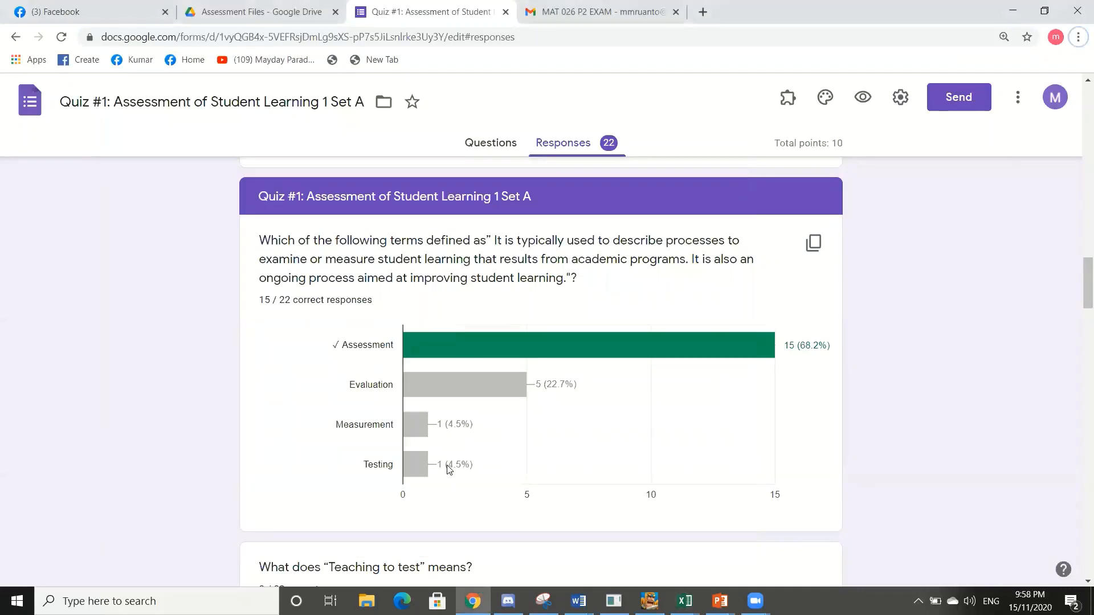
pyautogui.hotkey('alt', 'Tab')
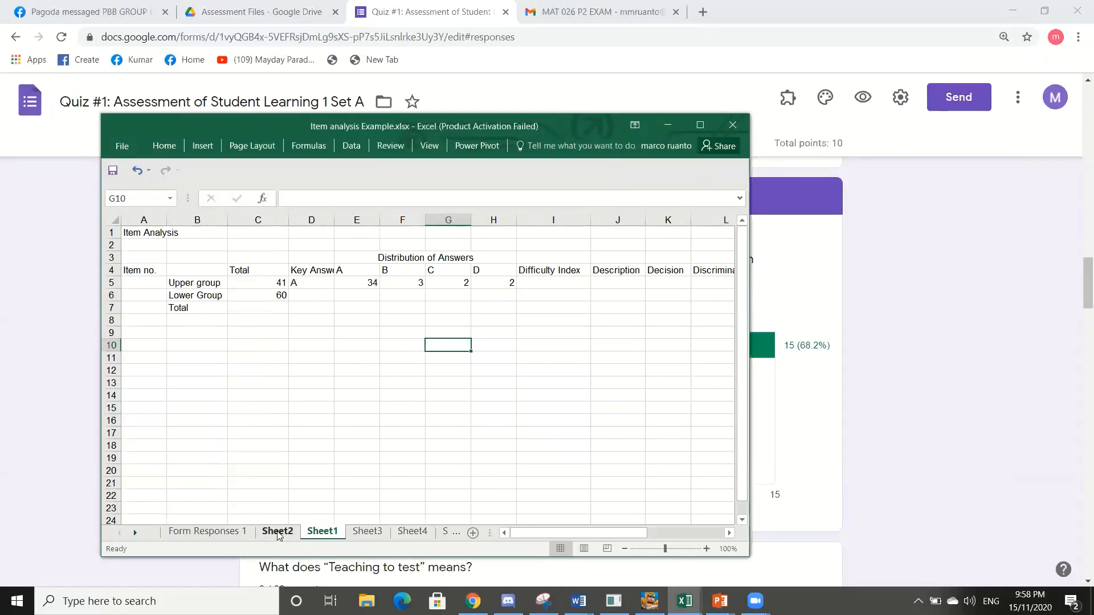
pyautogui.click(277, 532)
pyautogui.scroll(-7, 328, 492)
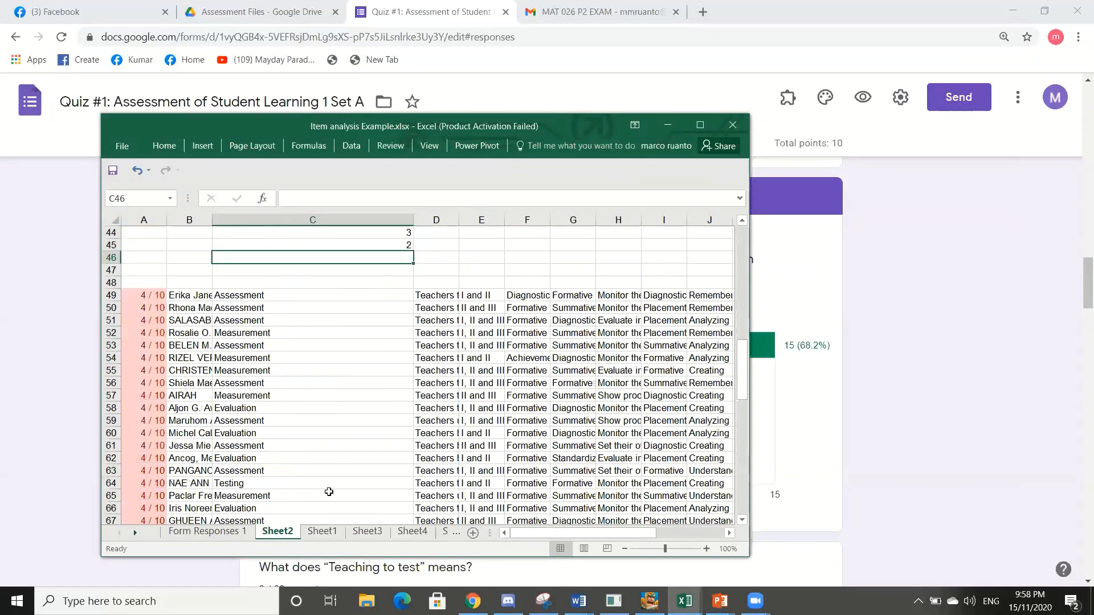
pyautogui.scroll(-11, 328, 492)
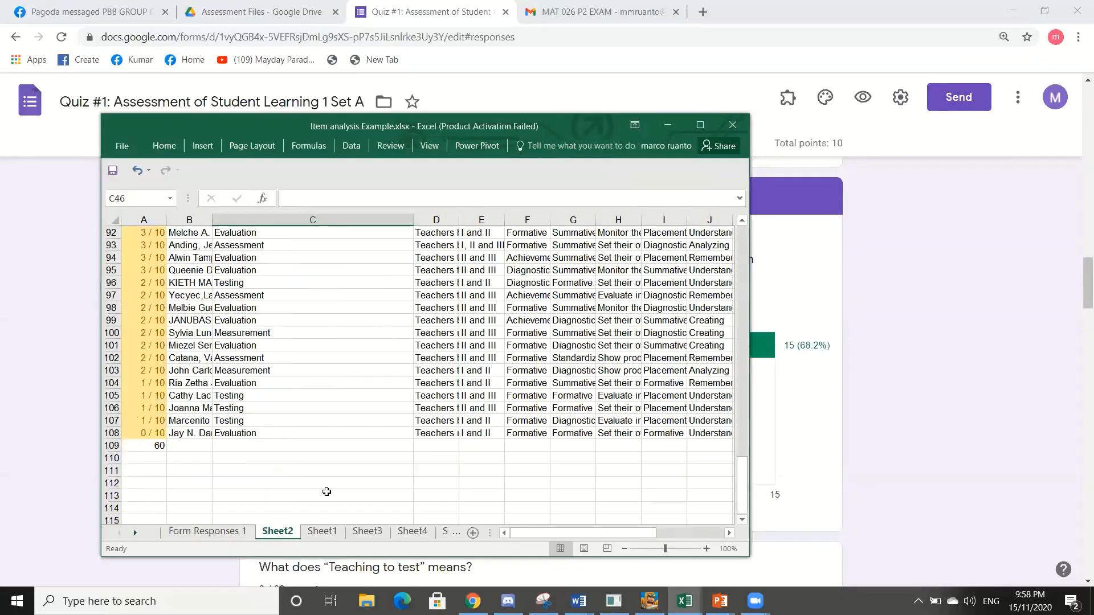
pyautogui.click(301, 449)
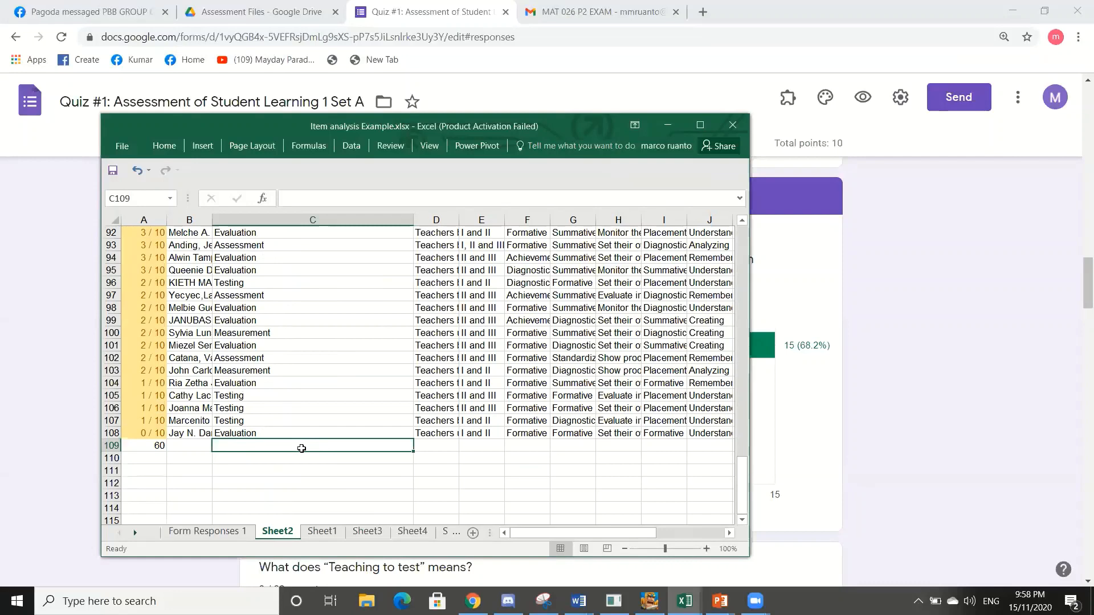
pyautogui.write('=')
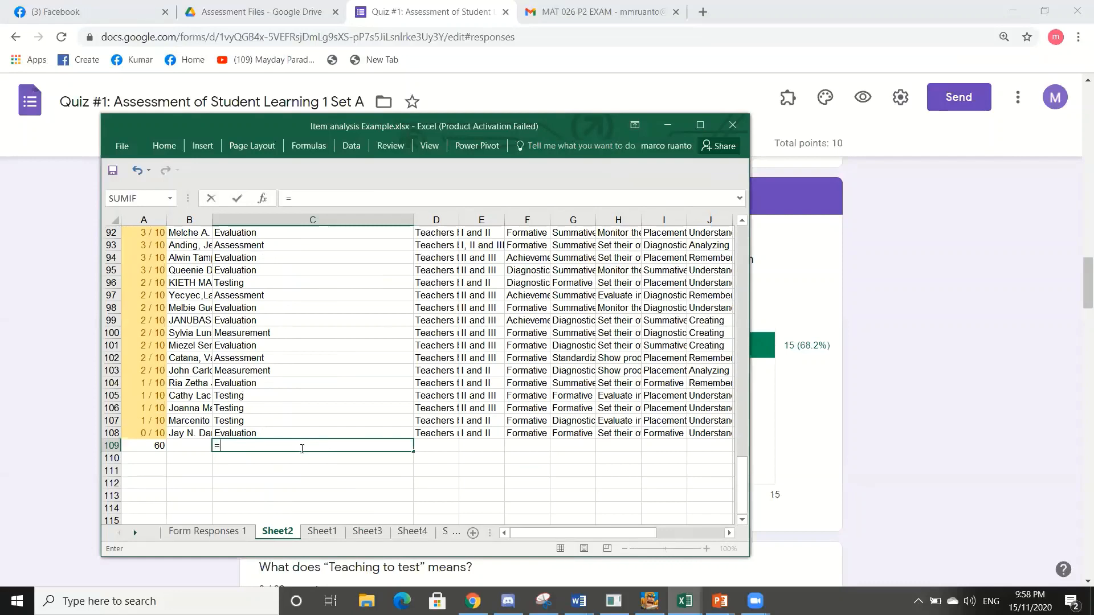
pyautogui.write('count')
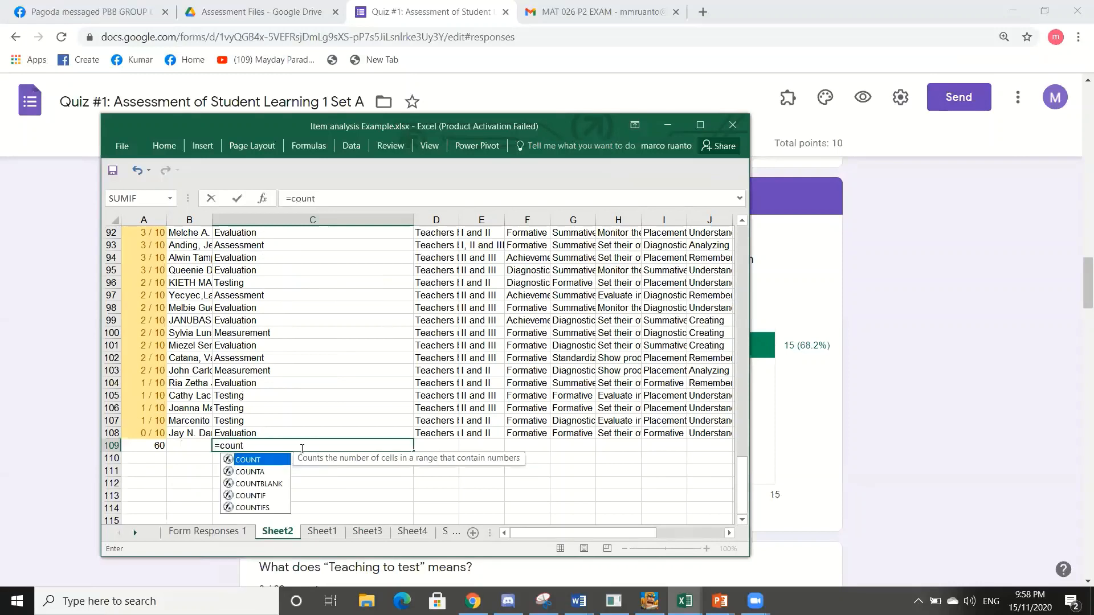
pyautogui.write('if')
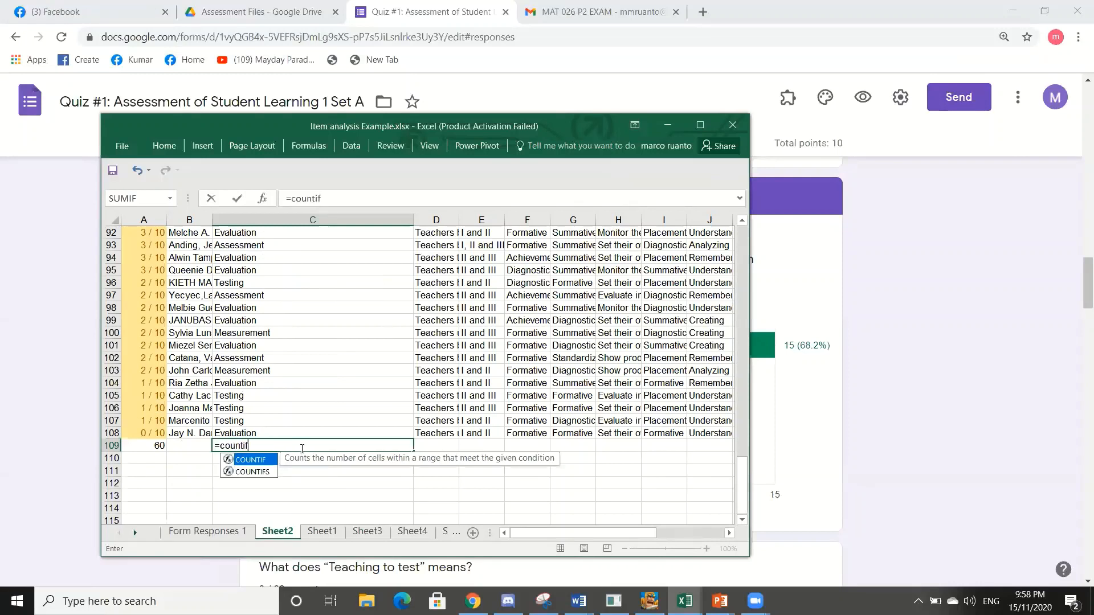
pyautogui.write('(')
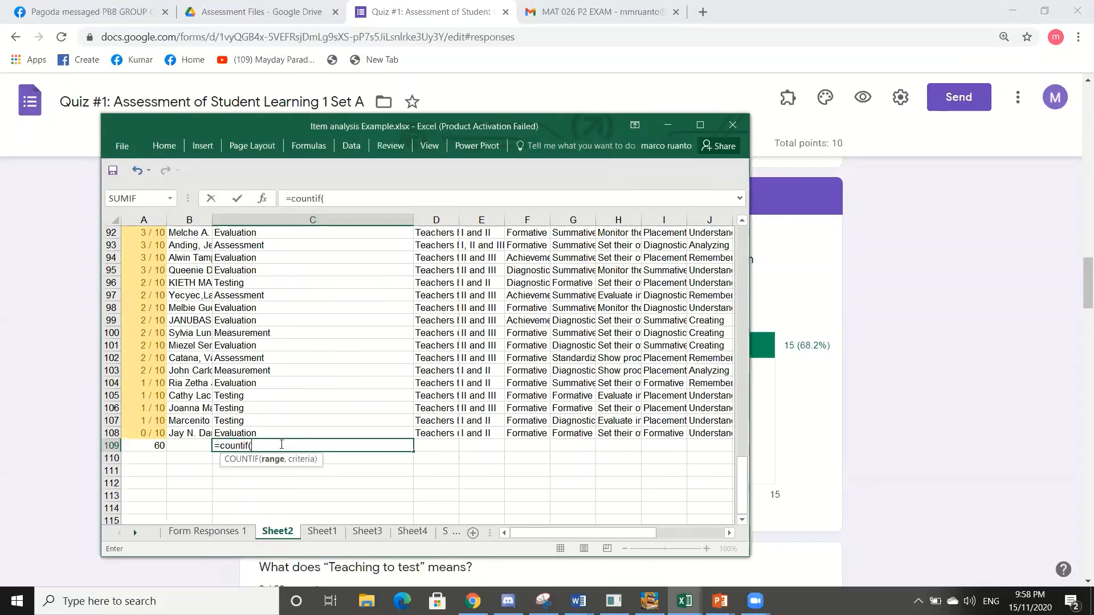
pyautogui.moveTo(282, 434); pyautogui.dragTo(272, 262)
pyautogui.press('F4')
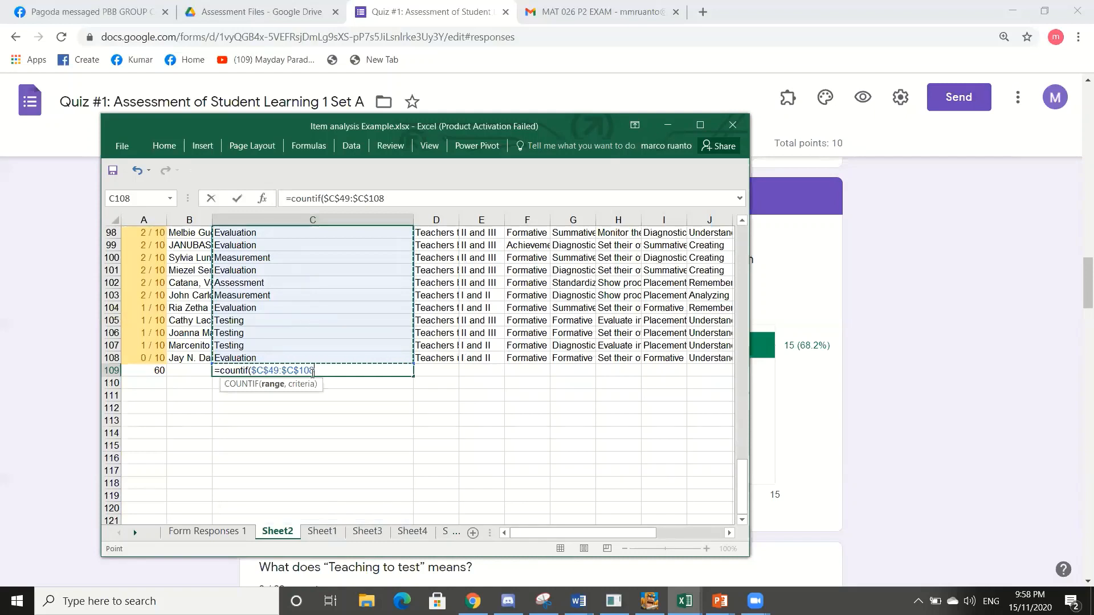
pyautogui.write(',')
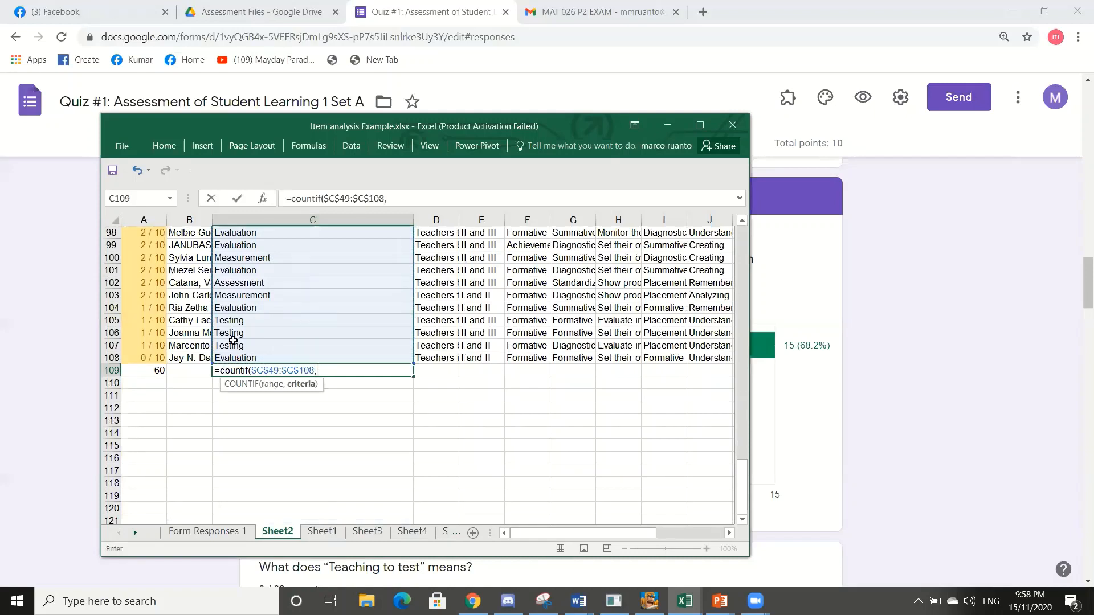
pyautogui.click(250, 283)
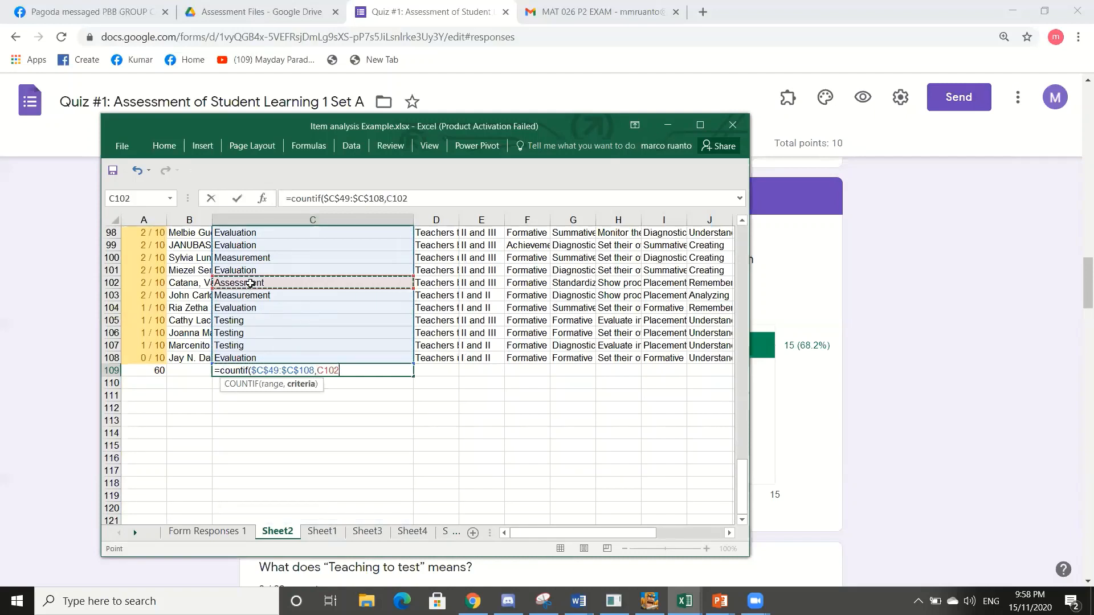
pyautogui.write(')')
pyautogui.press('Return')
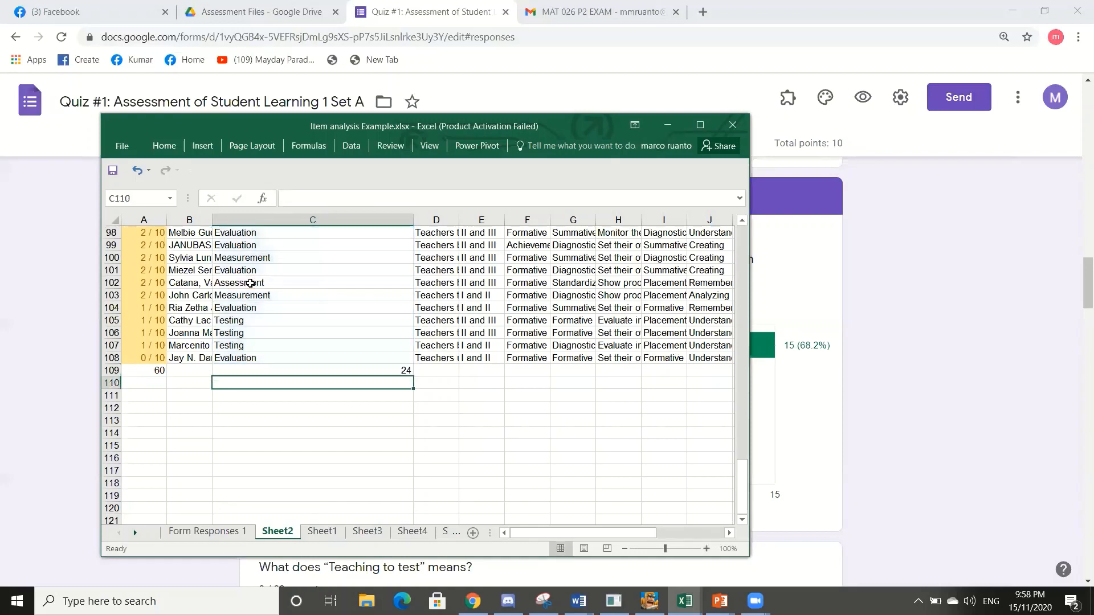
# - Enter 24 in cell E6 of Sheet1 as the lower group's count for option A
pyautogui.click(323, 532)
pyautogui.click(278, 525)
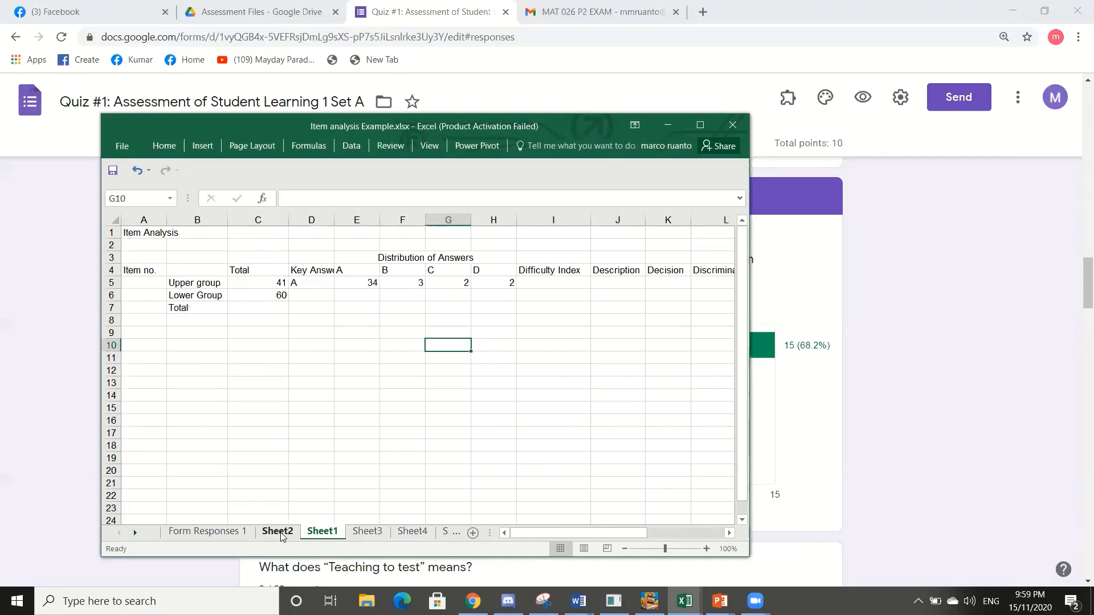
pyautogui.click(322, 531)
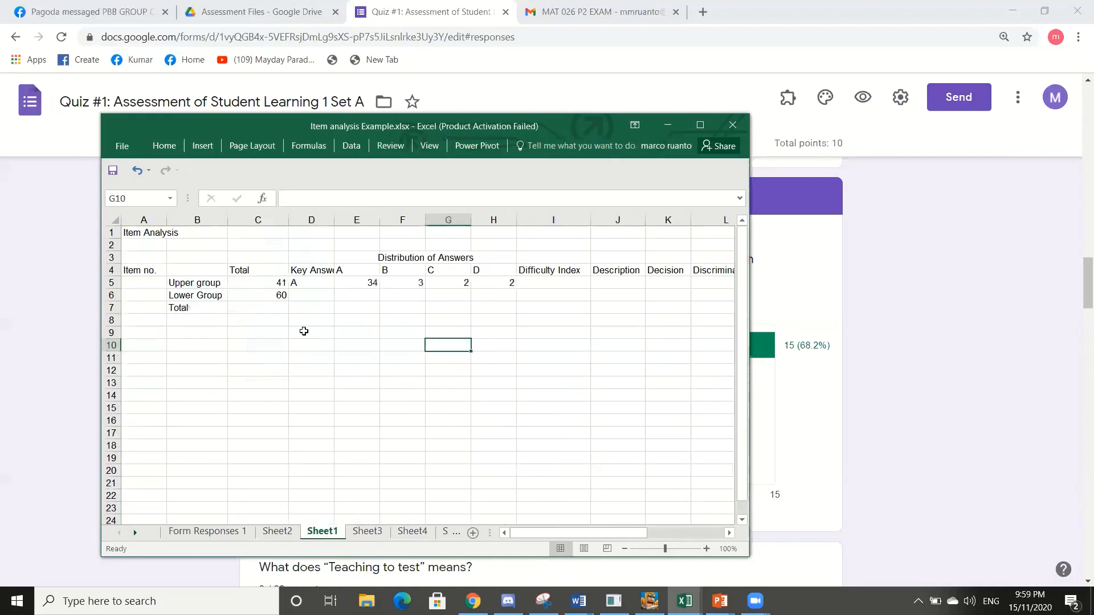
pyautogui.click(360, 296)
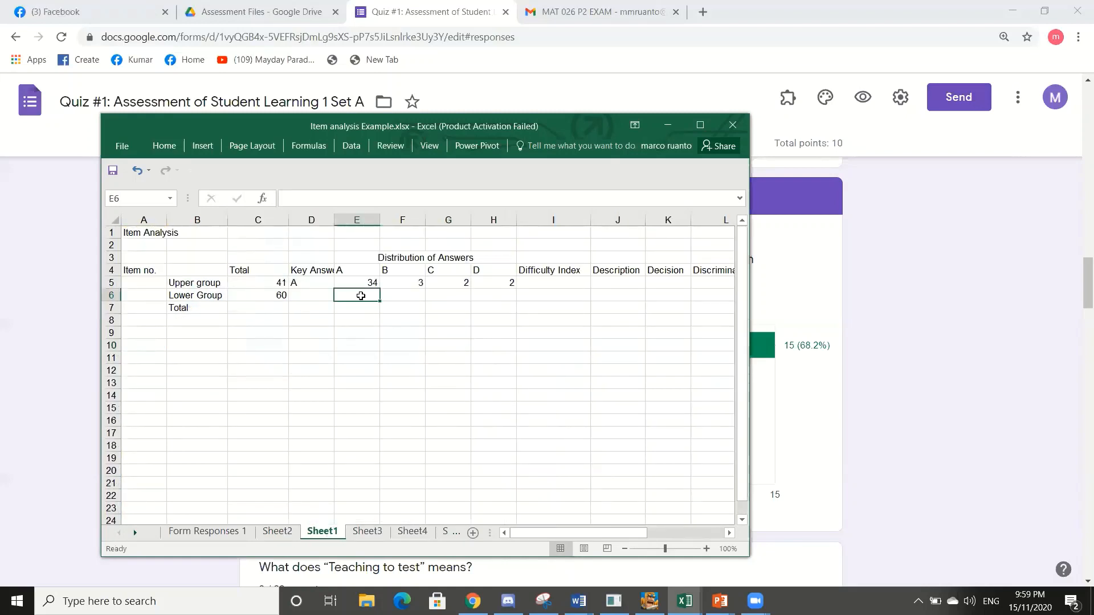
pyautogui.write('24')
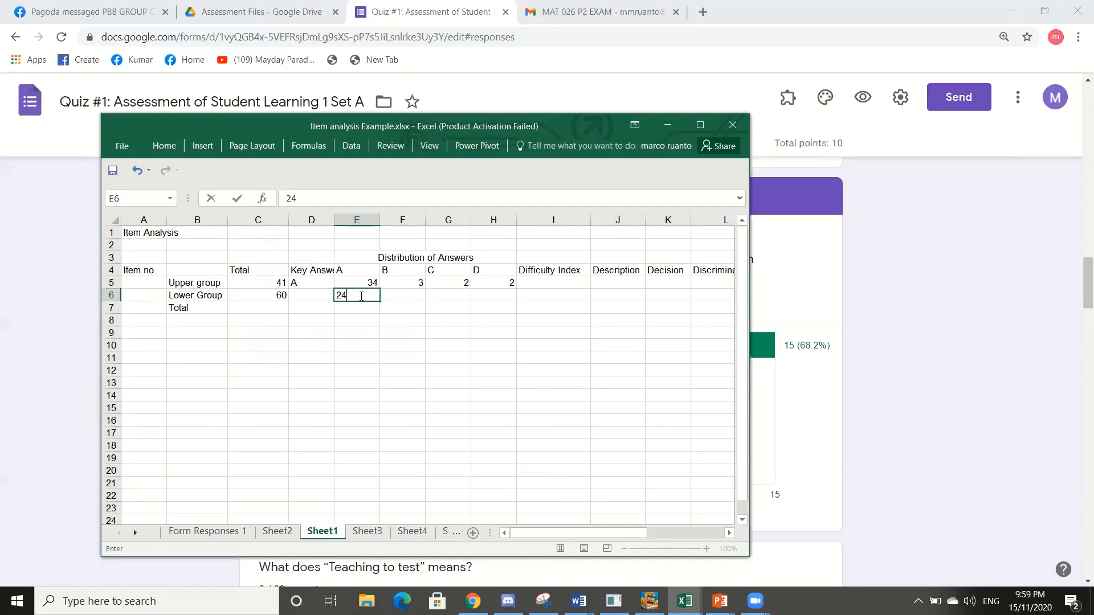
pyautogui.click(369, 332)
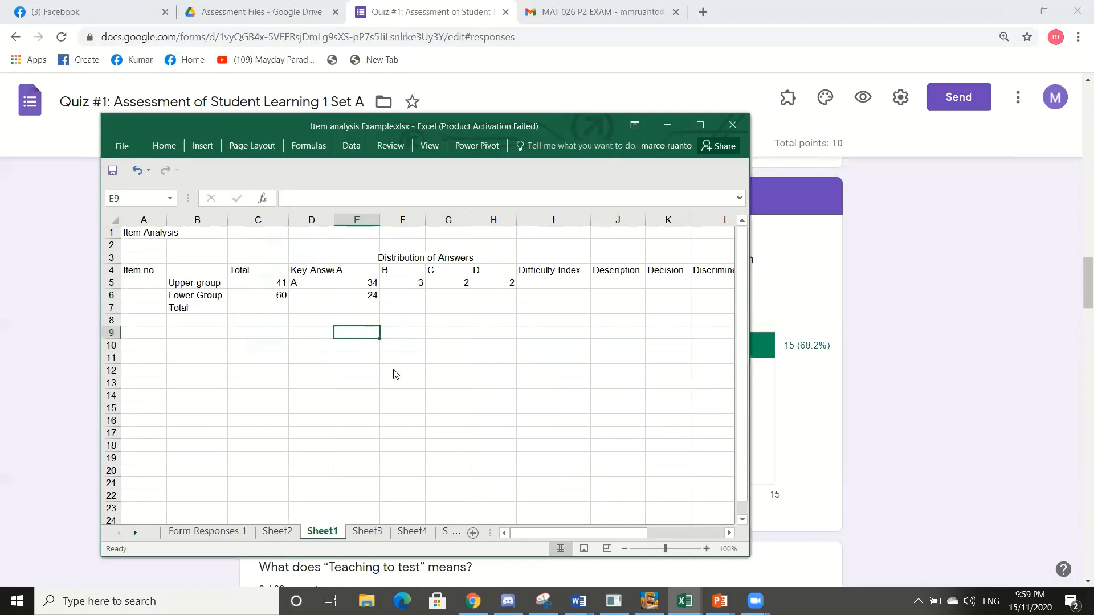
# - Copy the lower group's COUNTIF formula from C109 into C110 on Sheet2
pyautogui.click(283, 533)
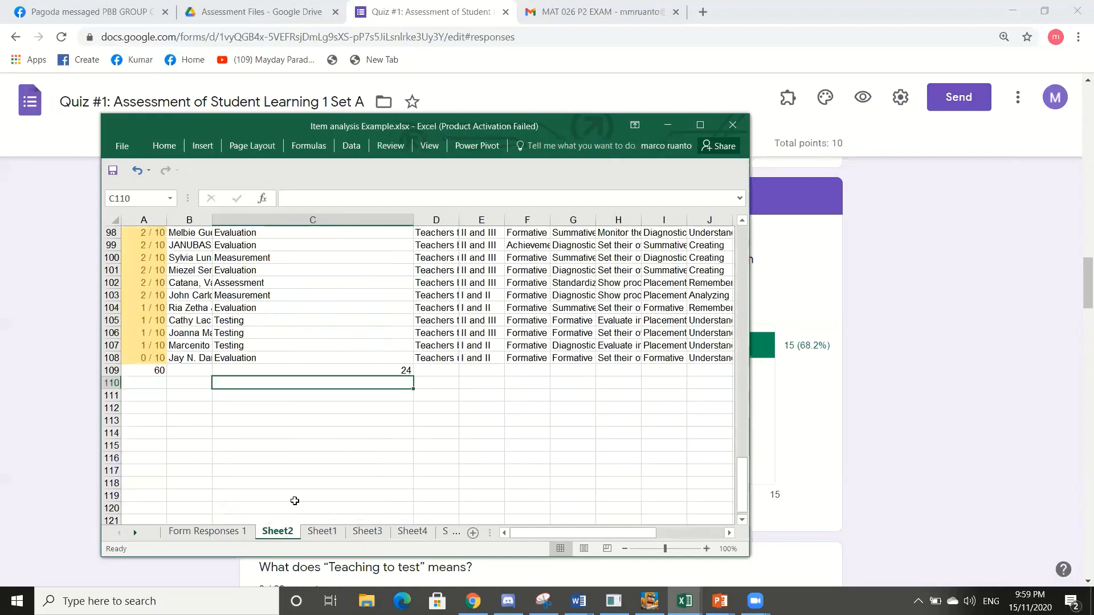
pyautogui.click(348, 371)
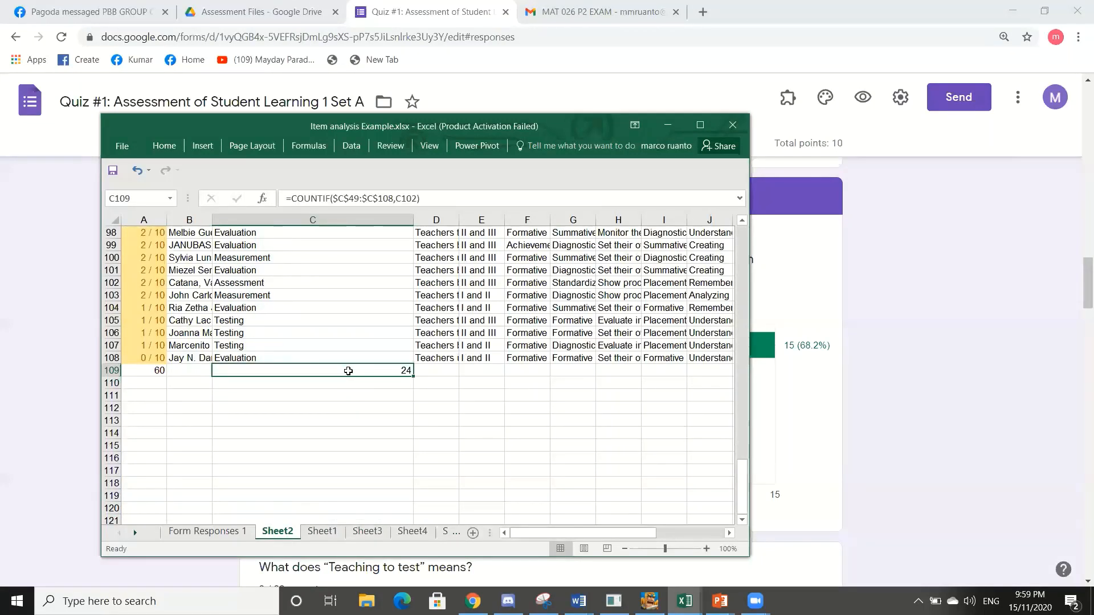
pyautogui.hotkey('ctrl', 'c')
pyautogui.click(343, 384)
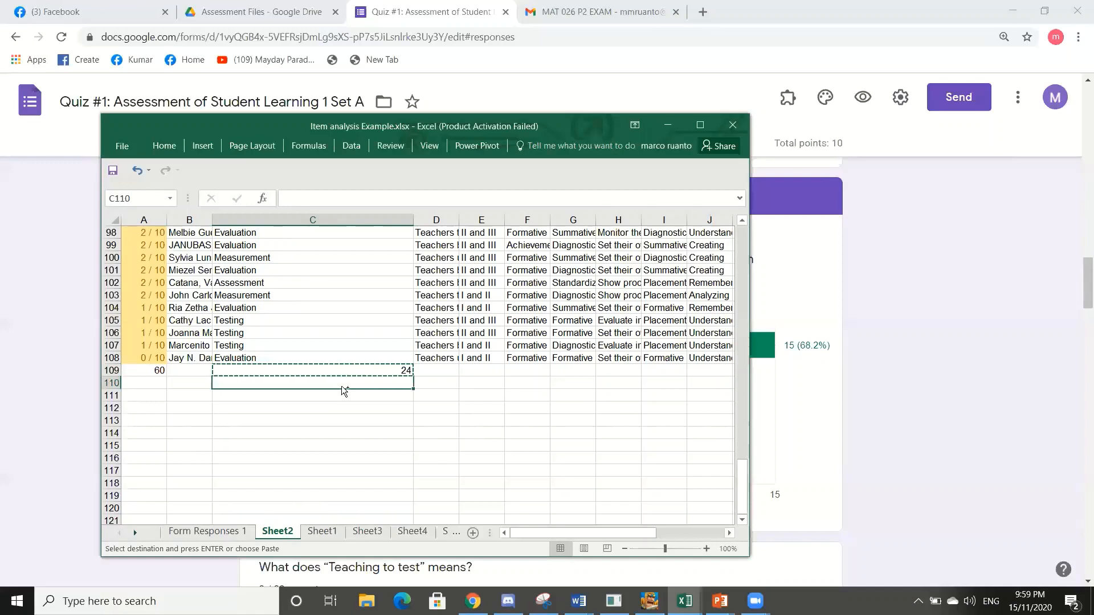
pyautogui.hotkey('ctrl', 'v')
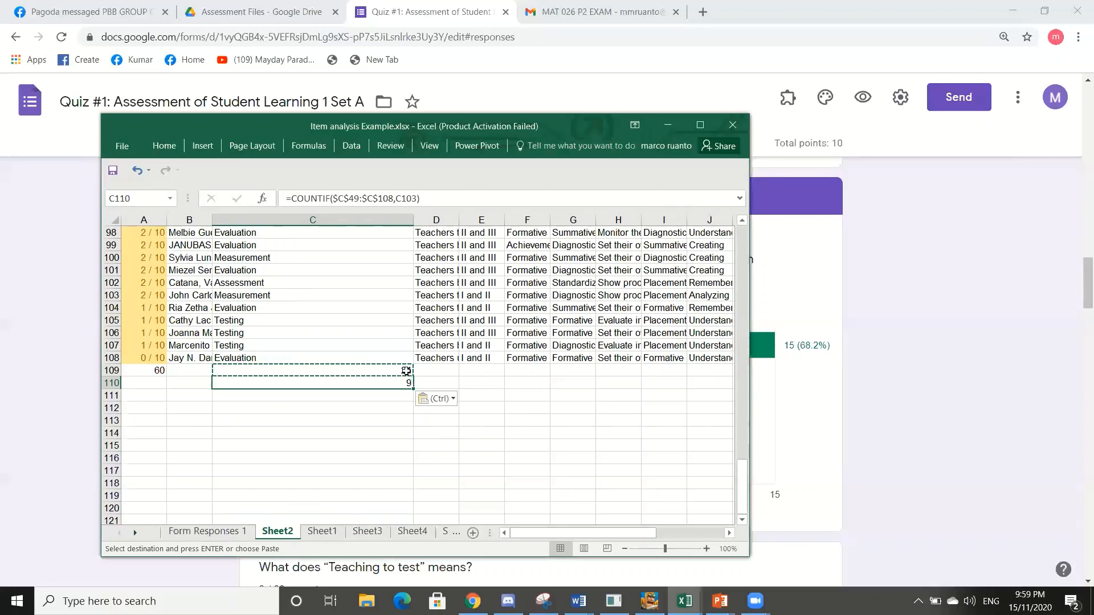
# - Change the criterion of the COUNTIF formula in Sheet2 cell C110 to the Evaluation answer in C99
pyautogui.click(417, 198)
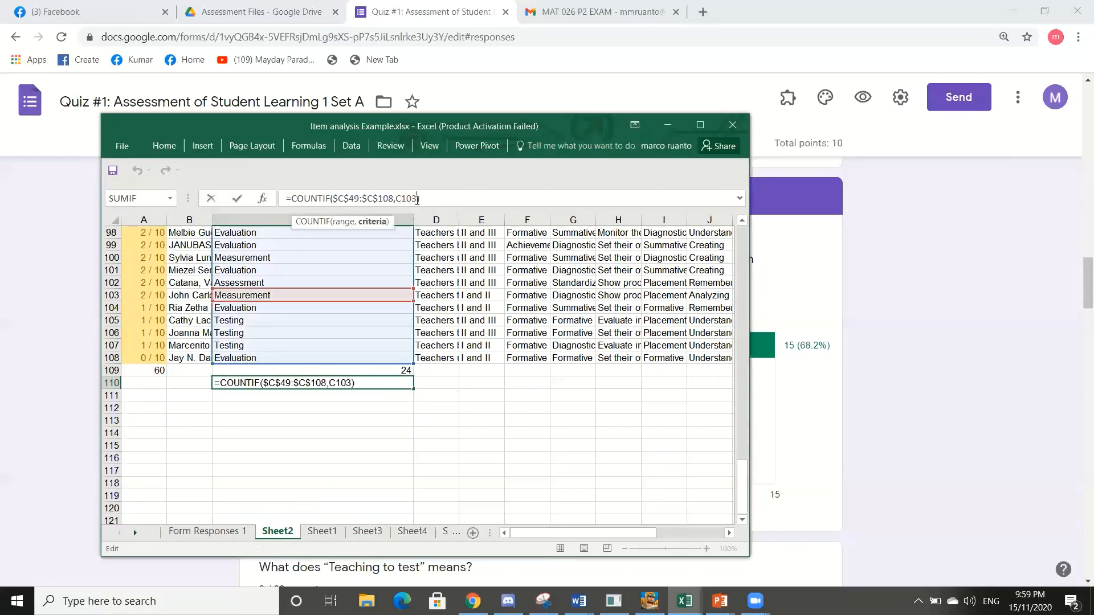
pyautogui.press('BackSpace')
pyautogui.press('BackSpace')
pyautogui.press('BackSpace')
pyautogui.press('BackSpace')
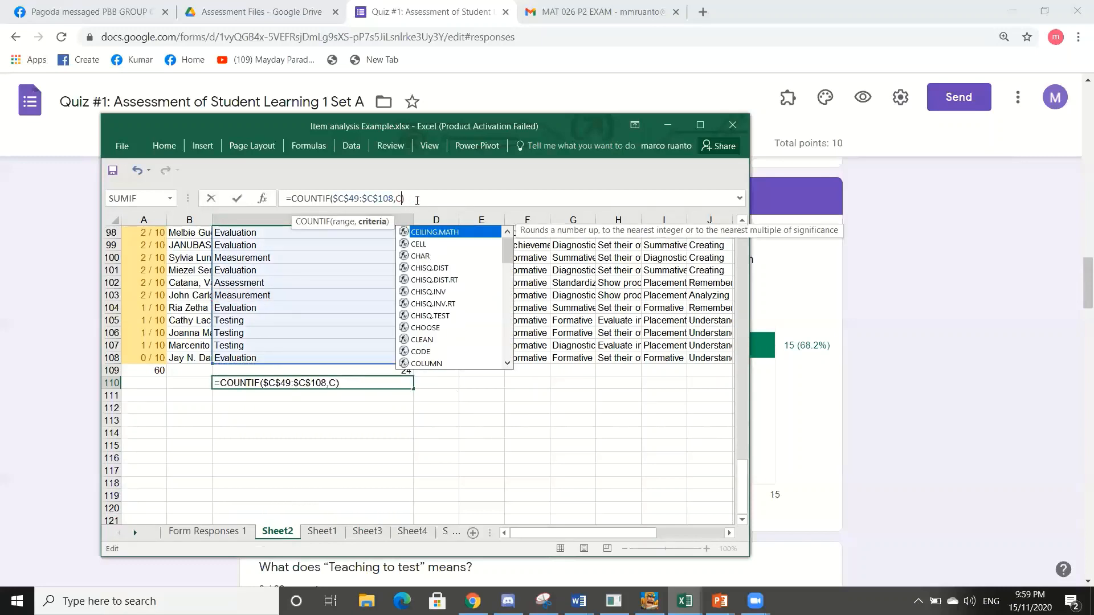
pyautogui.click(252, 246)
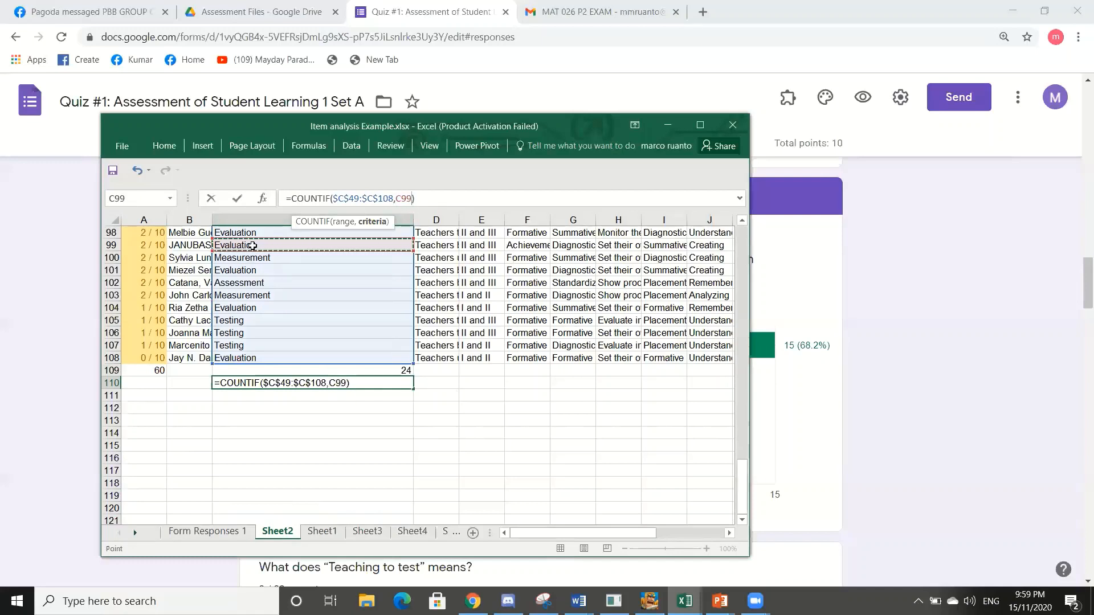
pyautogui.press('Return')
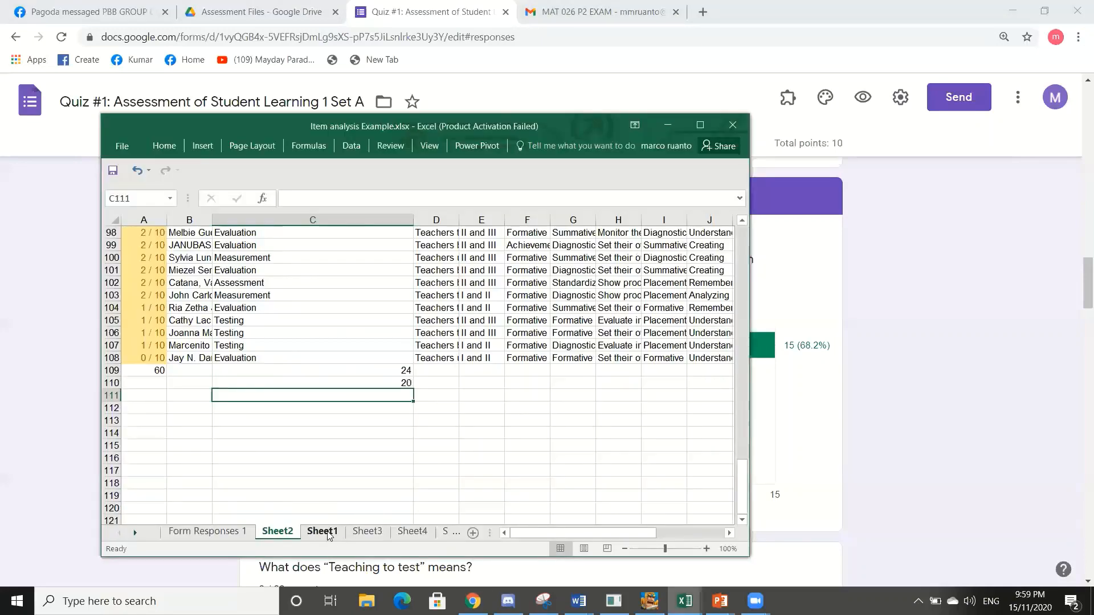
# - Enter 20 as the lower group's count for answer B in cell F6 of Sheet1
pyautogui.click(322, 531)
pyautogui.click(409, 295)
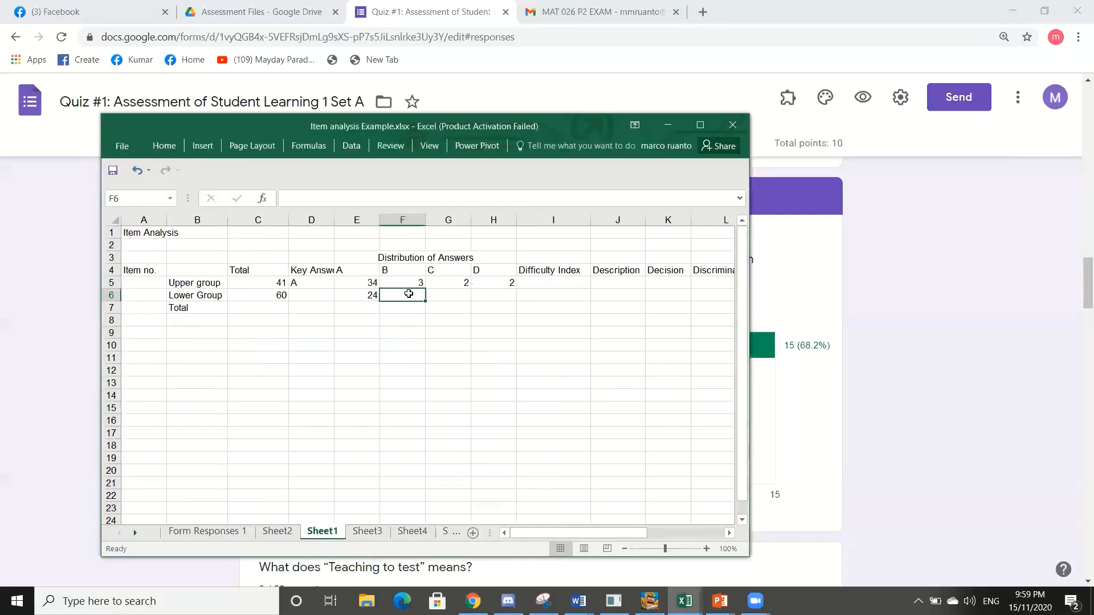
pyautogui.write('20')
pyautogui.click(400, 359)
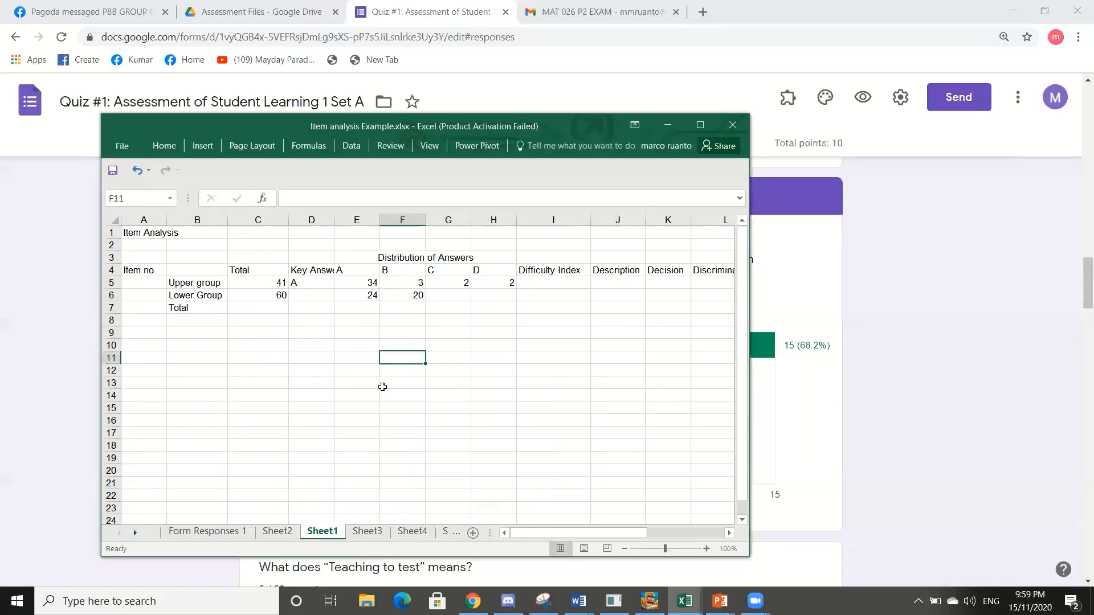
# - Copy the COUNTIF formula from cell C110 of Sheet2 into C111
pyautogui.click(277, 531)
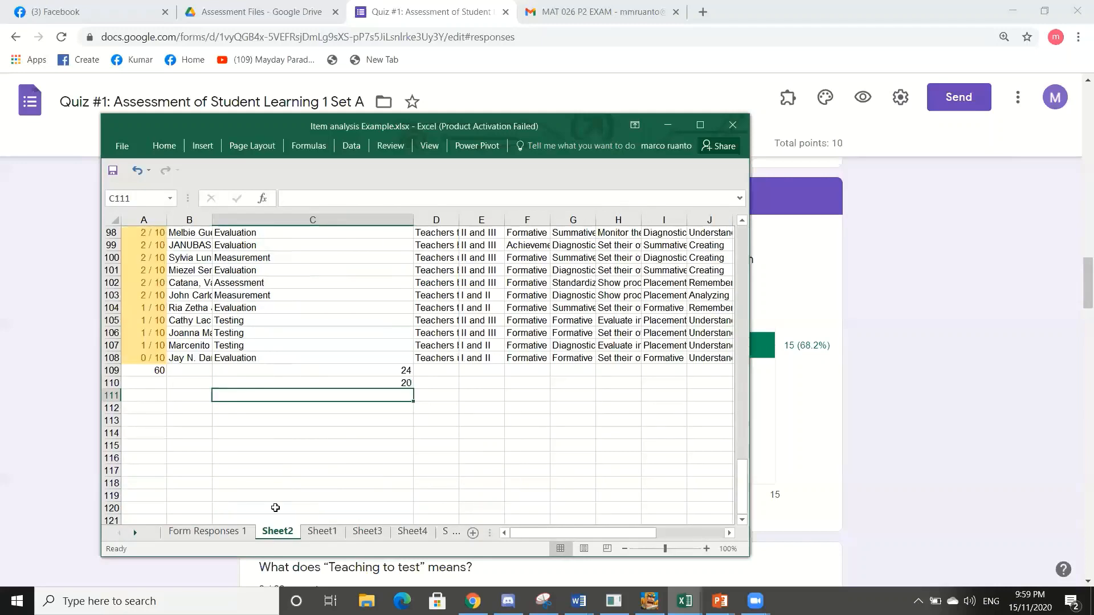
pyautogui.click(386, 382)
pyautogui.hotkey('ctrl', 'c')
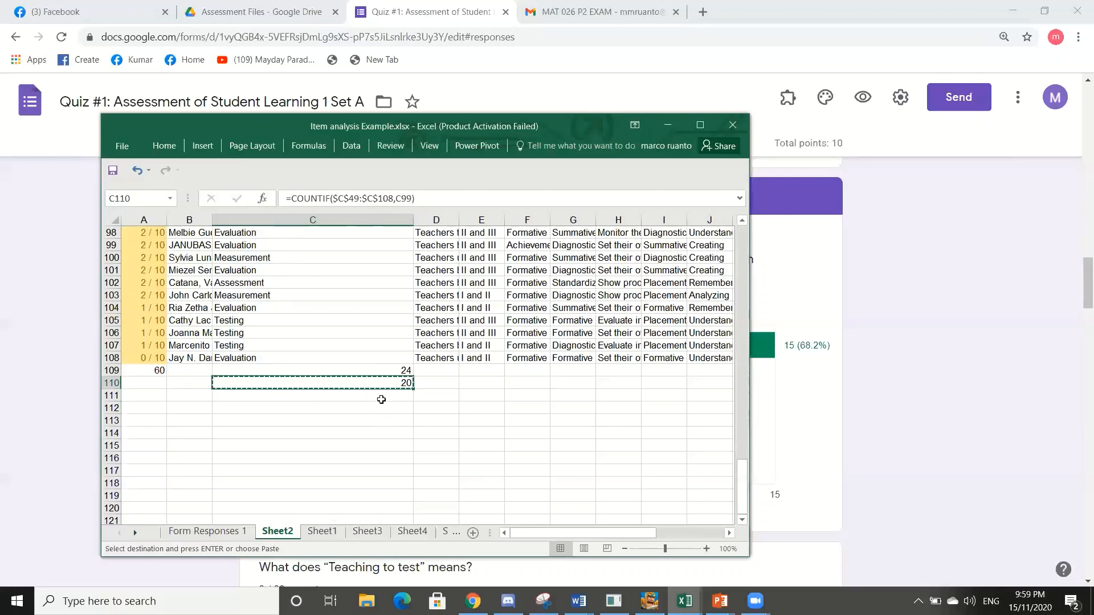
pyautogui.click(381, 399)
pyautogui.hotkey('ctrl', 'v')
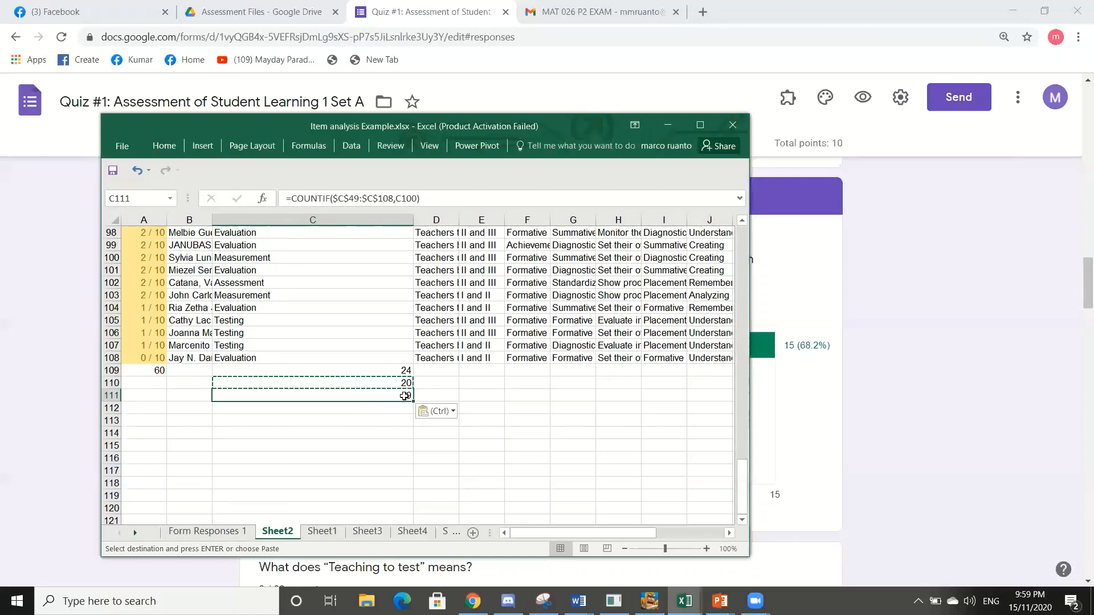
# - Change the criterion of the COUNTIF formula in C111 to the Measurement answer in C103
pyautogui.click(415, 197)
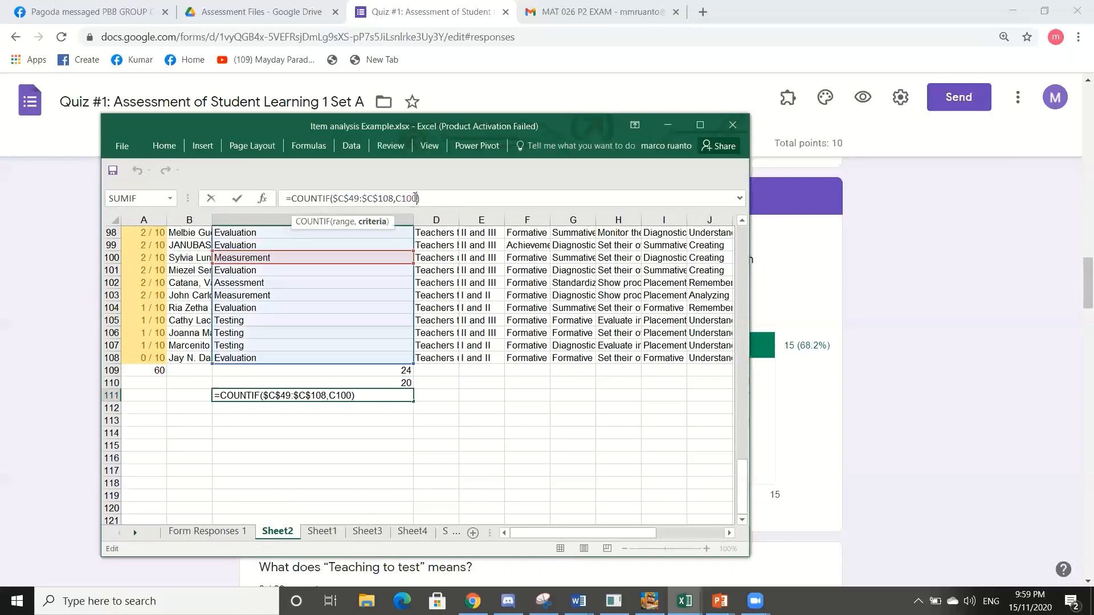
pyautogui.press('BackSpace')
pyautogui.press('BackSpace')
pyautogui.press('BackSpace')
pyautogui.press('BackSpace')
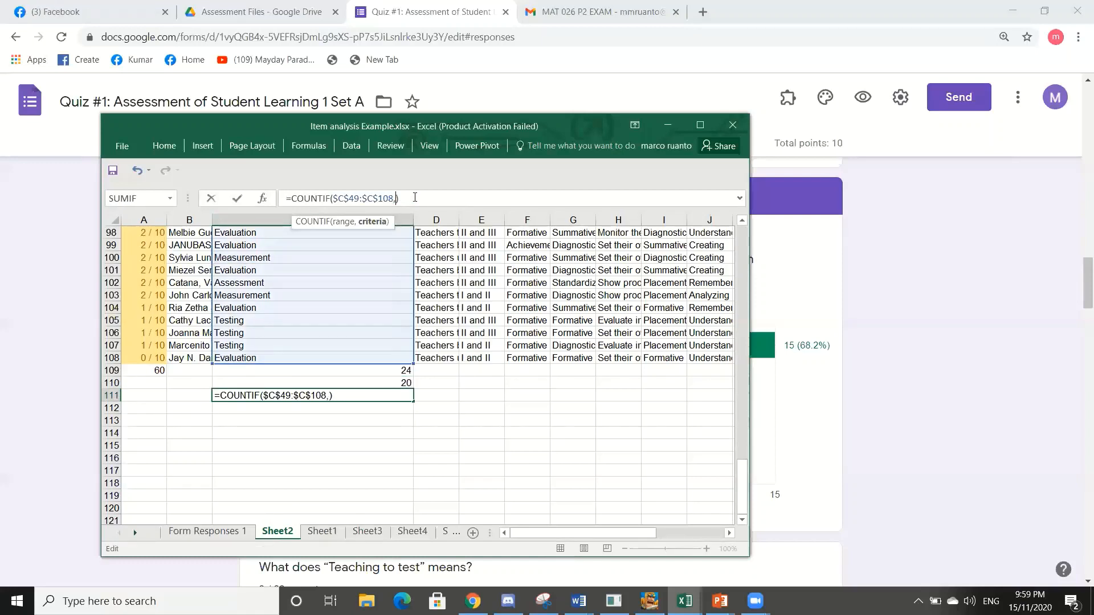
pyautogui.click(251, 295)
pyautogui.press('Return')
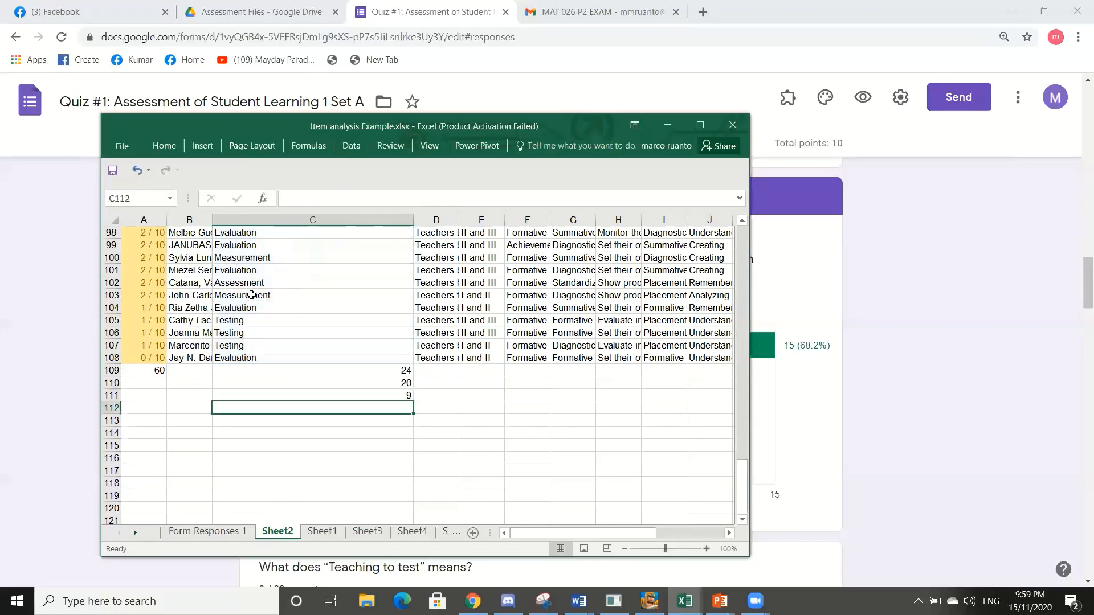
# - Check the answer order in the quiz response chart, and enter 9 as the lower group's count for answer C in Sheet1 cell G6
pyautogui.hotkey('alt', 'Tab')
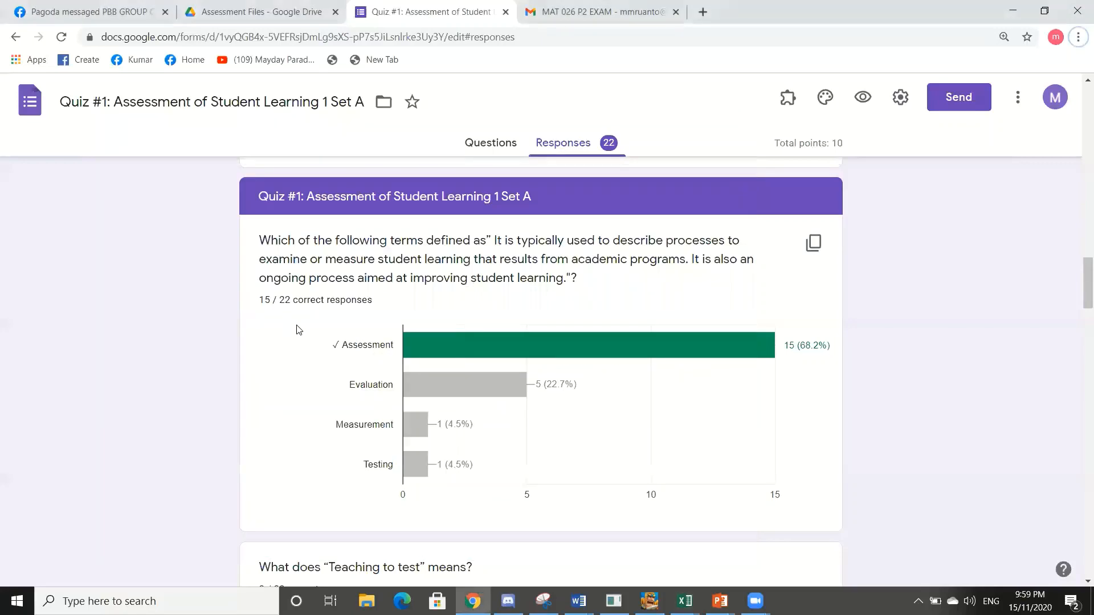
pyautogui.hotkey('alt', 'Tab')
pyautogui.click(319, 532)
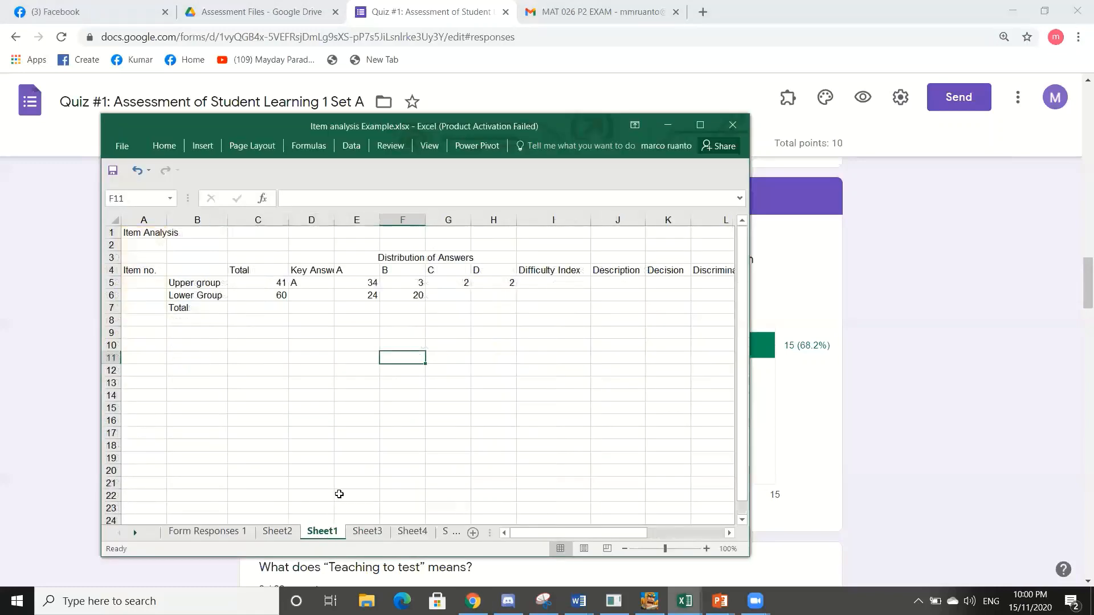
pyautogui.click(453, 292)
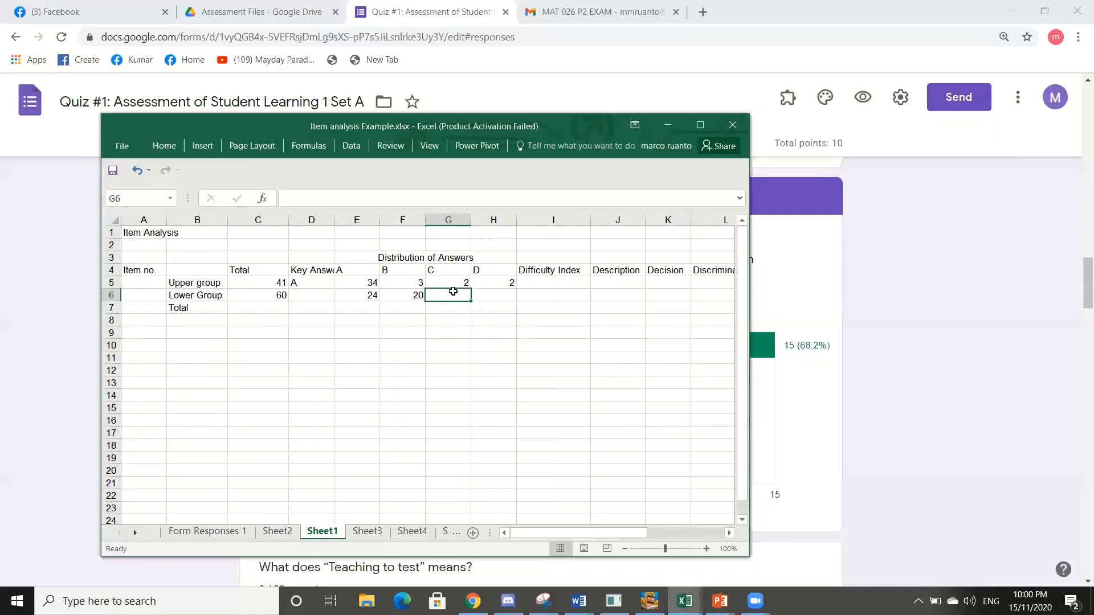
pyautogui.write('9')
pyautogui.click(449, 342)
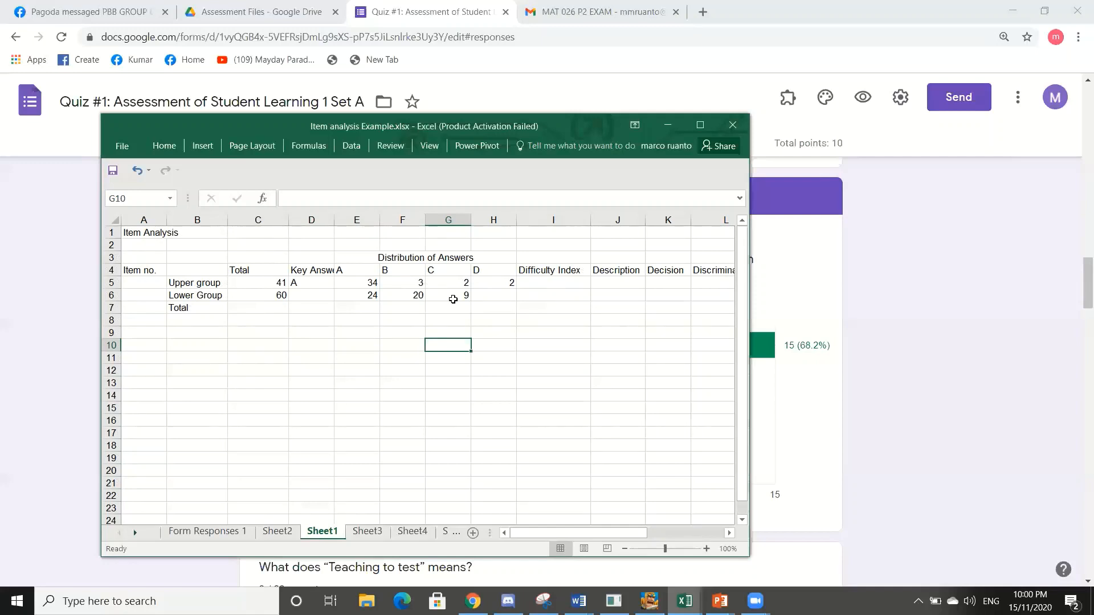
# - Enter 7 as the lower group's count for answer D in H6, and 101 as the overall total in C7
pyautogui.click(498, 297)
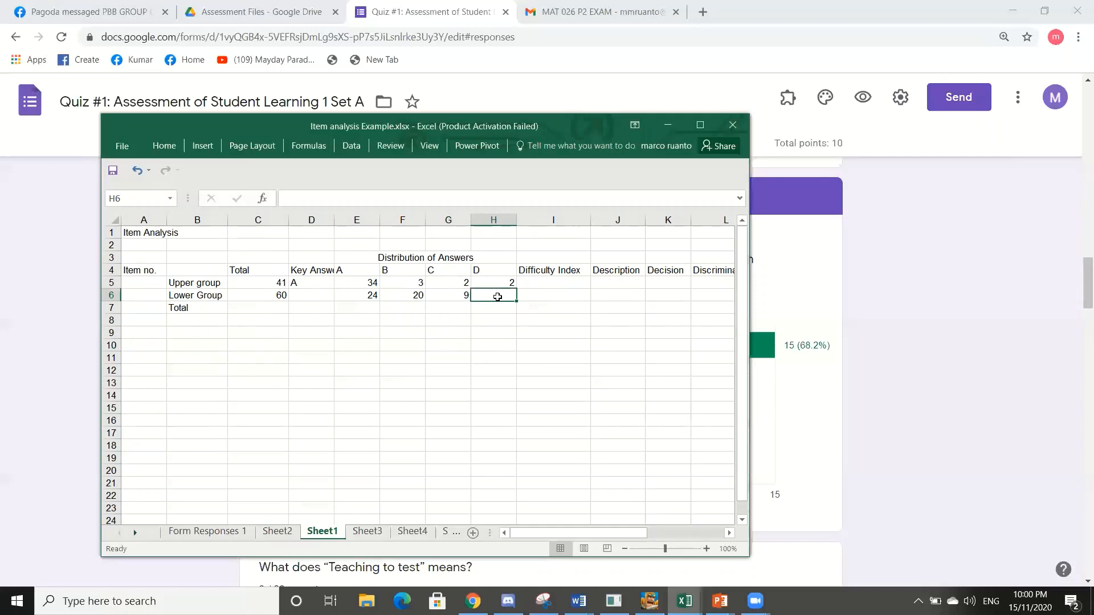
pyautogui.write('7')
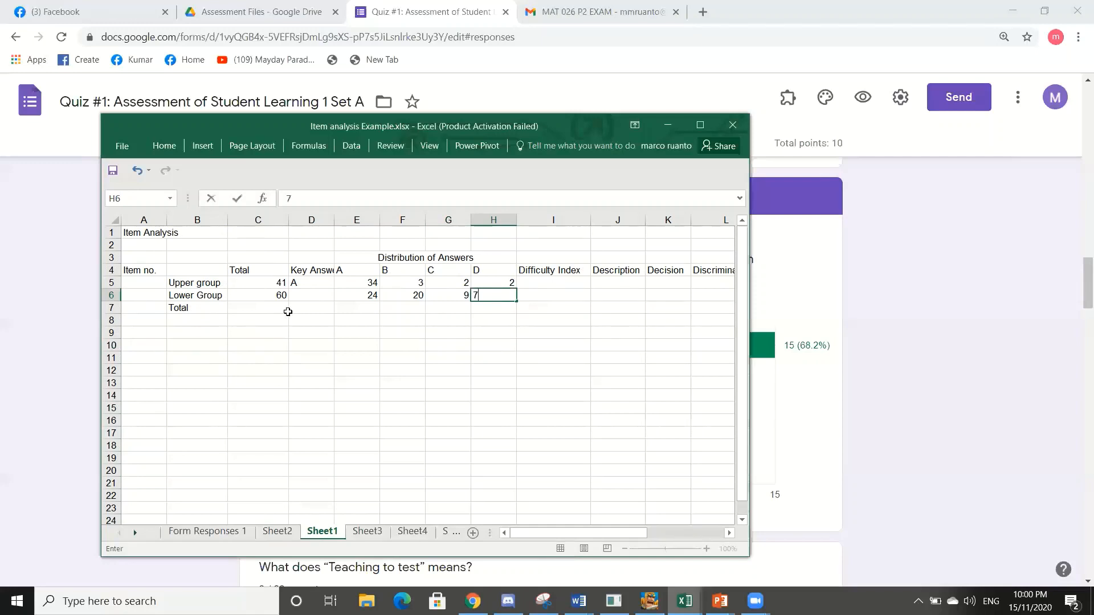
pyautogui.click(281, 306)
pyautogui.write('101')
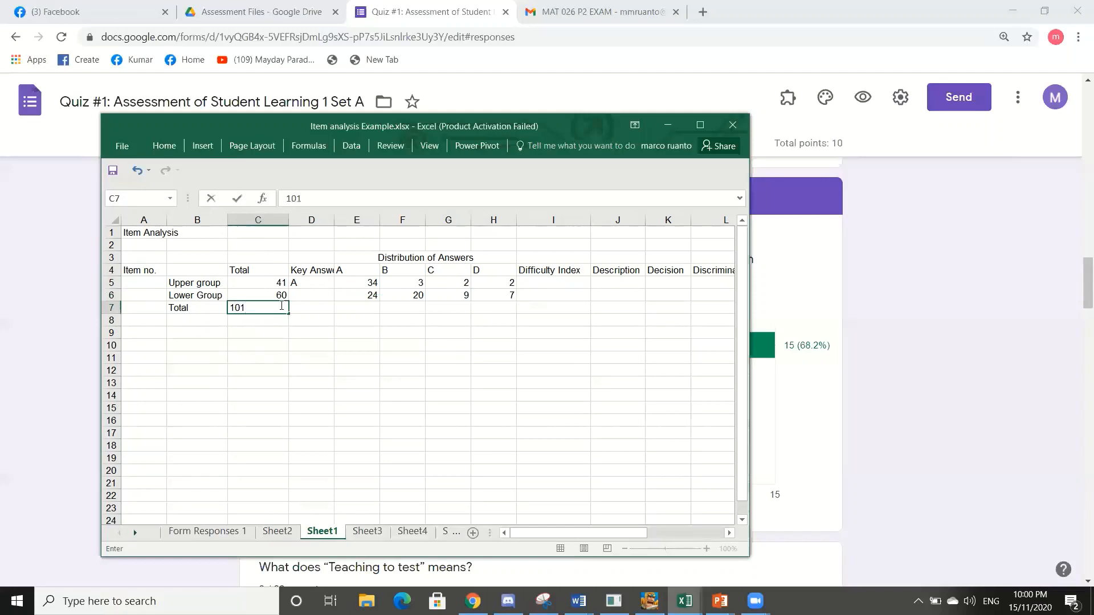
pyautogui.click(393, 373)
# - Sum the upper and lower group counts for answer A in E7, and fill the formula across to H7
pyautogui.click(368, 279)
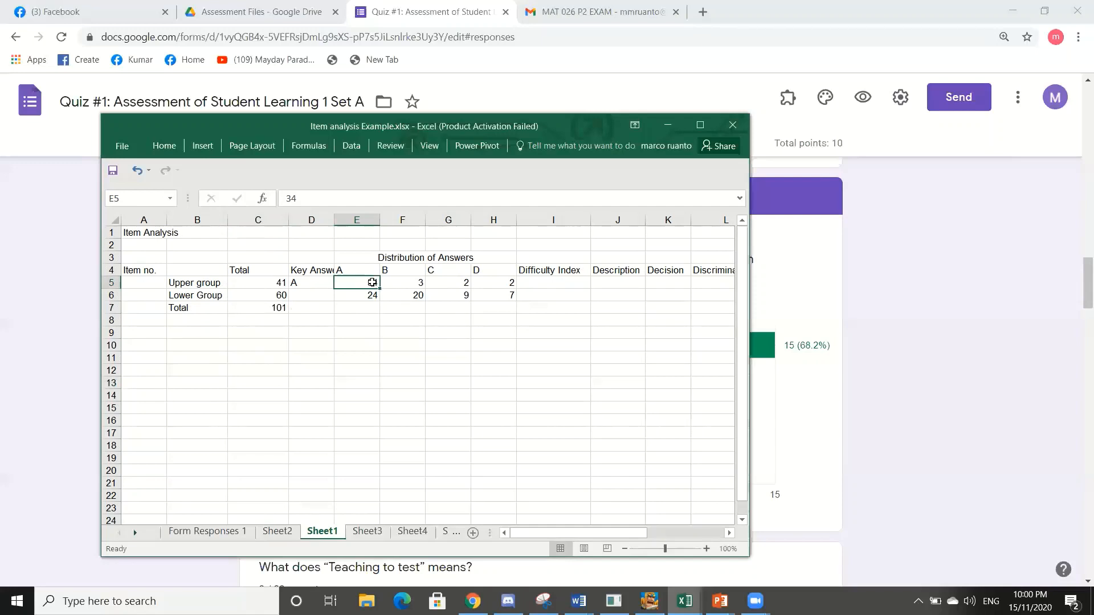
pyautogui.moveTo(372, 282); pyautogui.dragTo(372, 312)
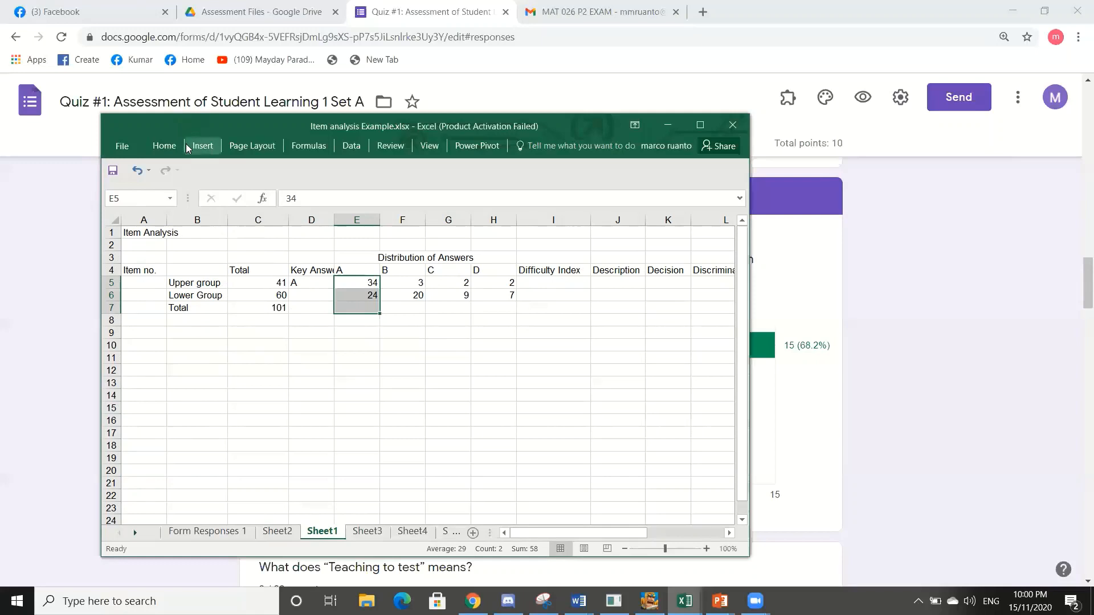
pyautogui.click(164, 146)
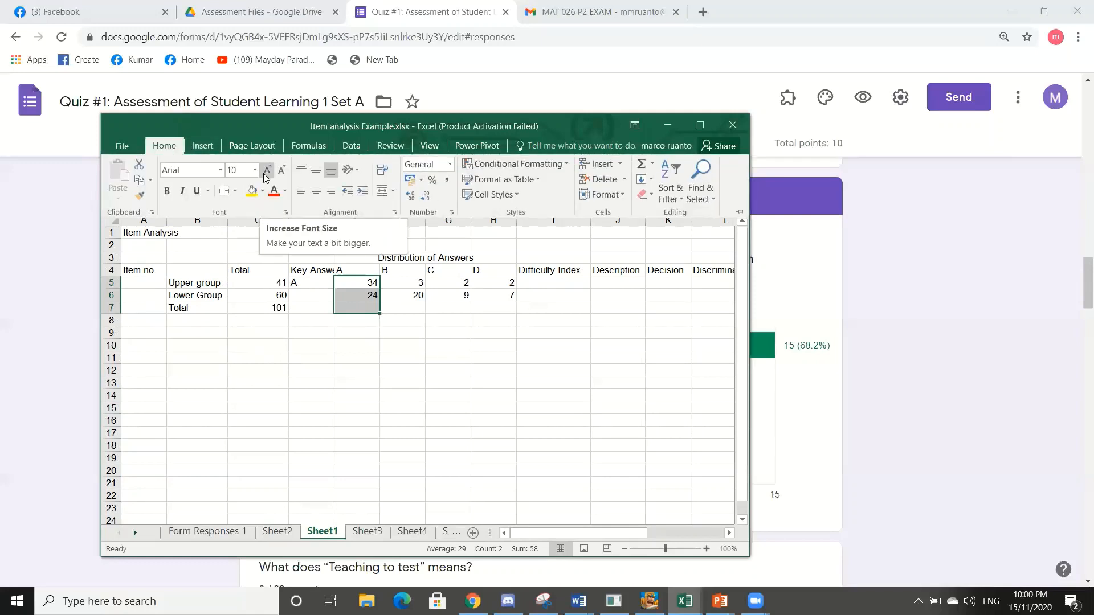
pyautogui.click(640, 164)
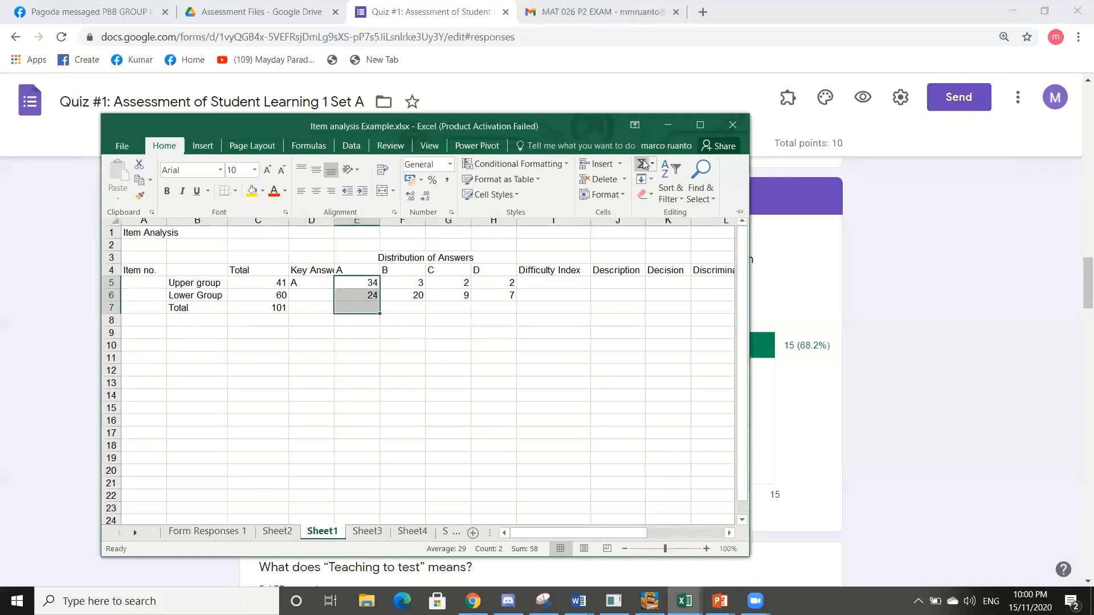
pyautogui.click(388, 379)
pyautogui.click(371, 304)
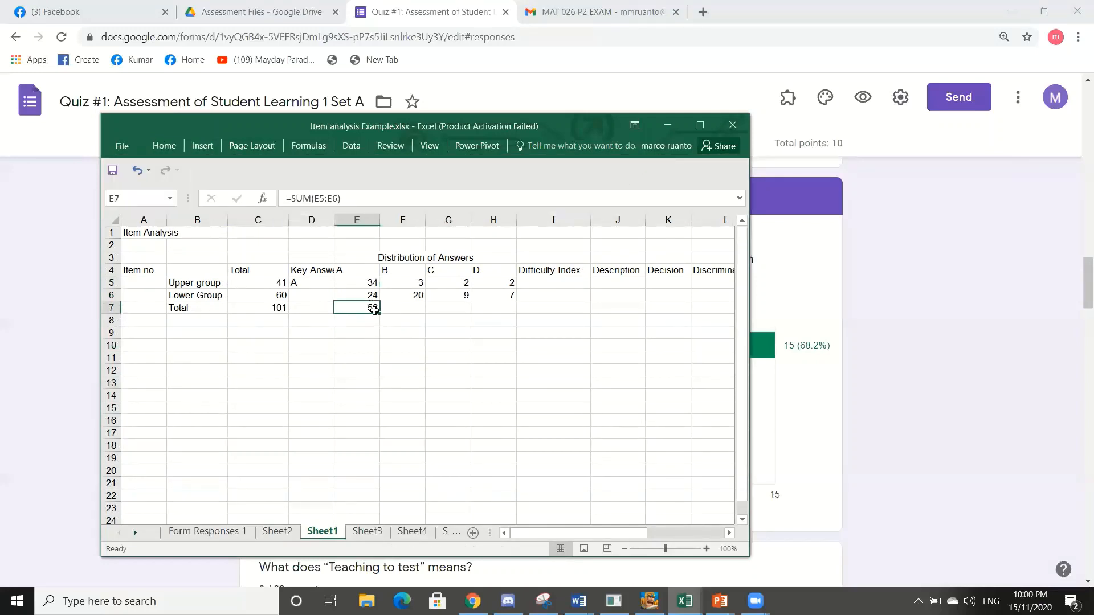
pyautogui.moveTo(379, 313); pyautogui.dragTo(509, 310)
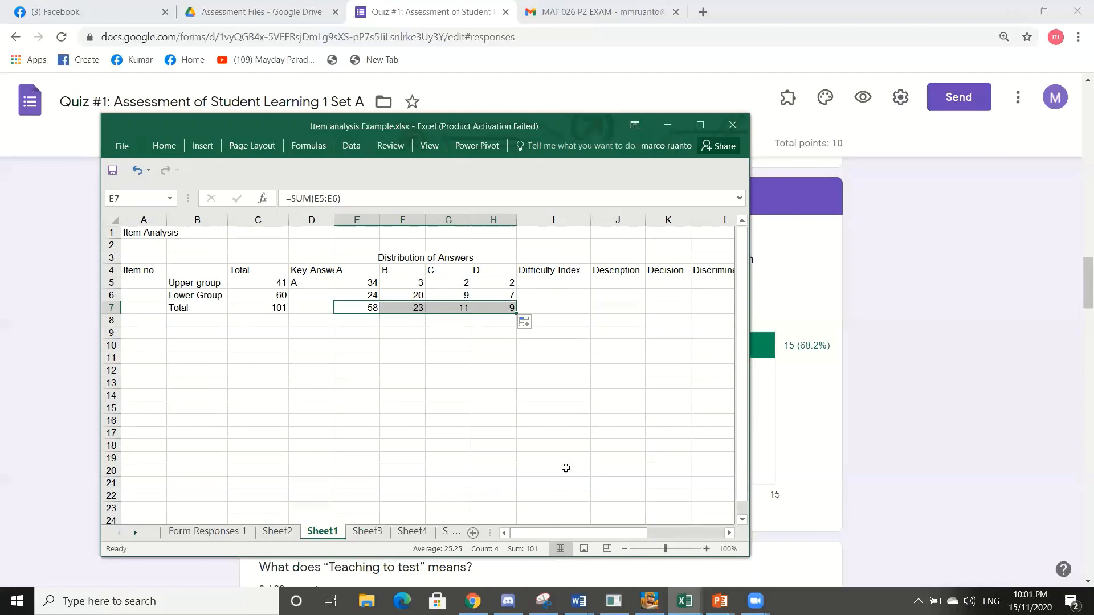
# - Calculate the difficulty index in I5 with the formula =E7/C7
pyautogui.moveTo(581, 532)
pyautogui.mouseDown()
pyautogui.moveTo(617, 529)
pyautogui.moveTo(591, 524)
pyautogui.mouseUp()
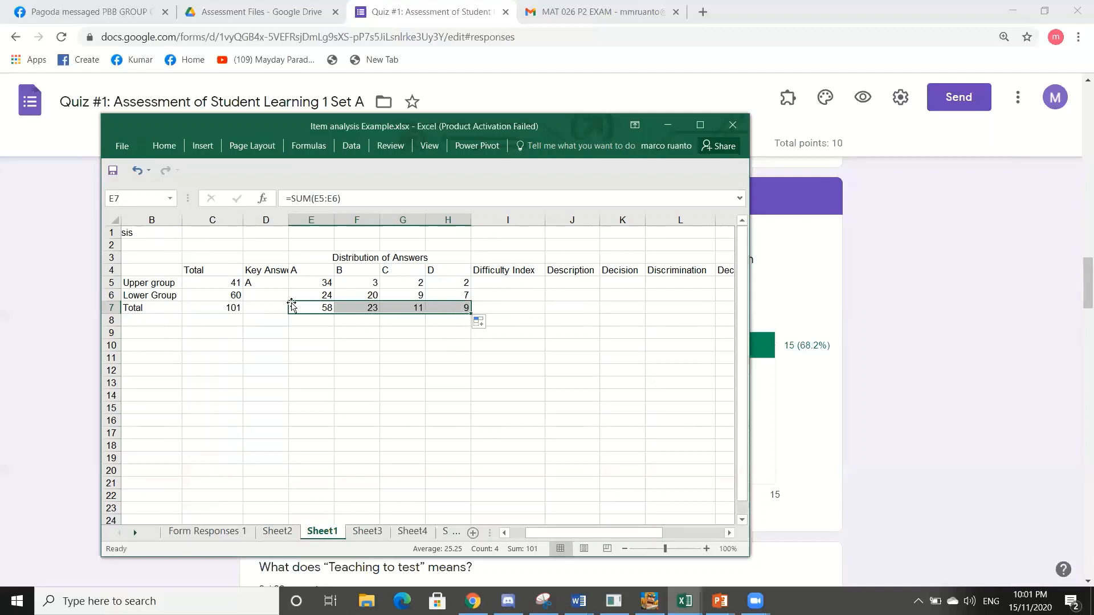
pyautogui.click(504, 281)
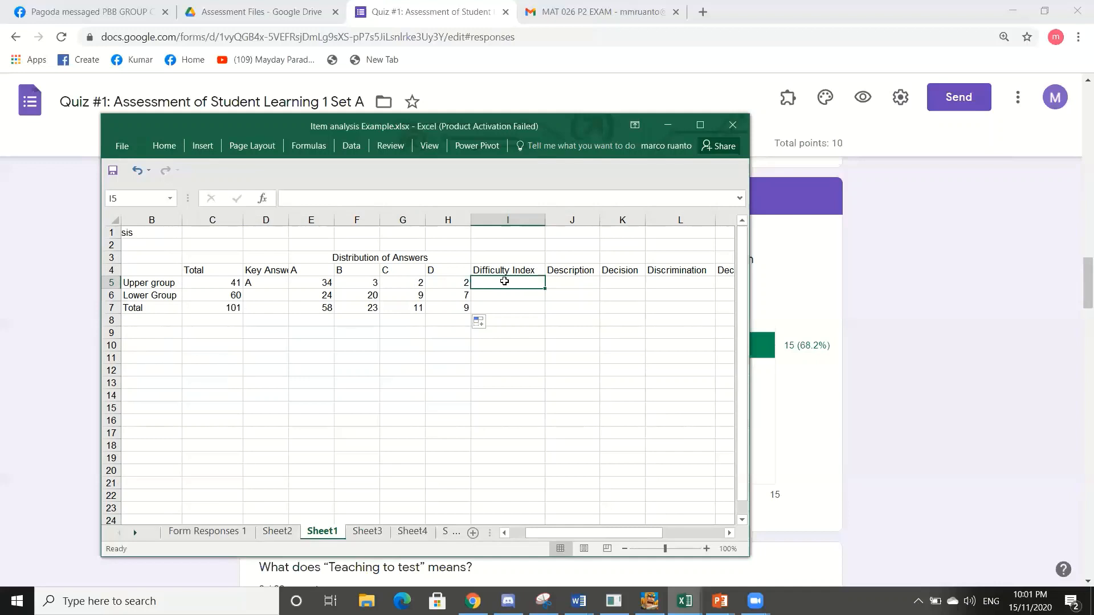
pyautogui.write('=')
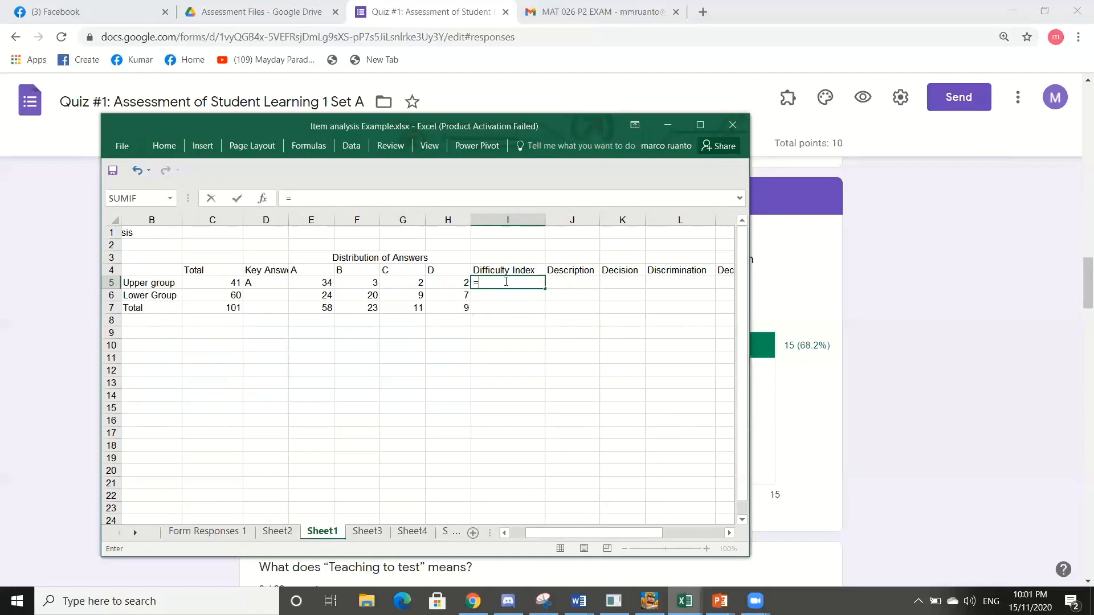
pyautogui.click(323, 308)
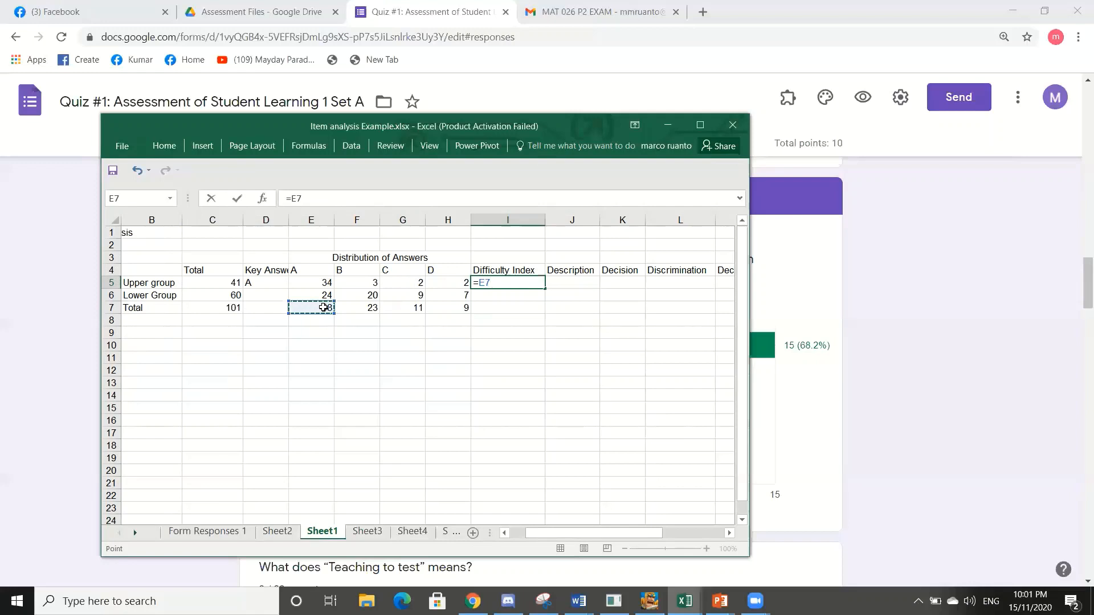
pyautogui.write('/')
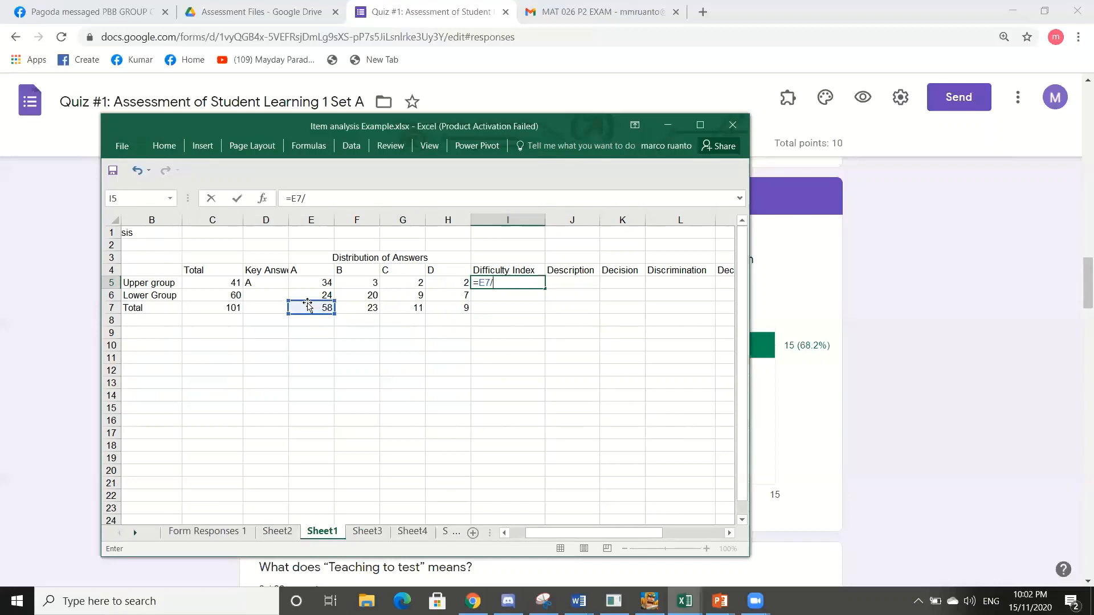
pyautogui.click(228, 308)
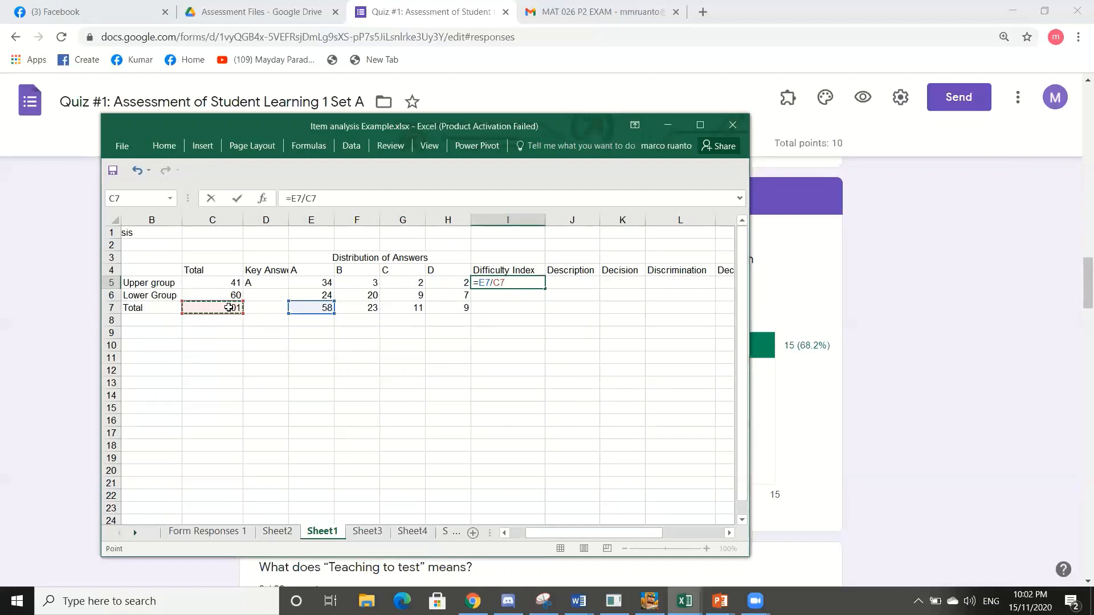
pyautogui.press('Return')
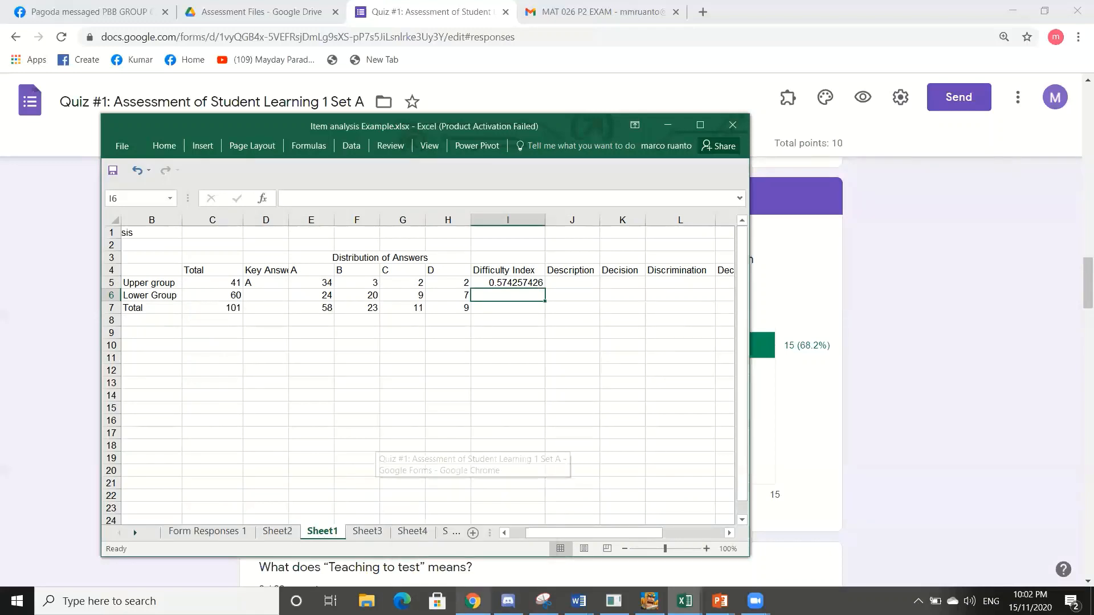
# - Switch to the PowerPoint slide show with the index of difficulty formula for test items scored 0 and 1
pyautogui.hotkey('alt', 'Tab')
pyautogui.hotkey('alt', 'Tab')
pyautogui.hotkey('alt', 'Tab')
pyautogui.hotkey('alt', 'Tab')
pyautogui.hotkey('alt', 'Tab')
pyautogui.hotkey('alt', 'Tab')
pyautogui.hotkey('alt', 'Tab')
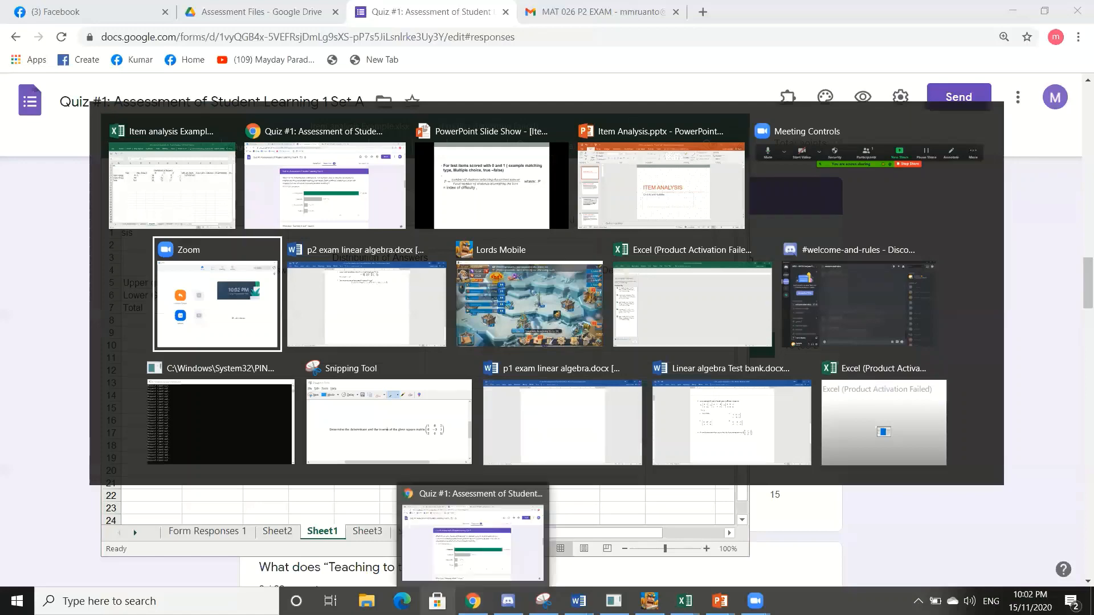
pyautogui.hotkey('alt', 'Tab')
pyautogui.hotkey('alt', 'Tab')
pyautogui.hotkey('alt', 'Tab')
pyautogui.hotkey('alt', 'Tab')
pyautogui.hotkey('alt', 'Tab')
pyautogui.hotkey('alt', 'Tab')
pyautogui.hotkey('alt', 'Tab')
pyautogui.hotkey('alt', 'Tab')
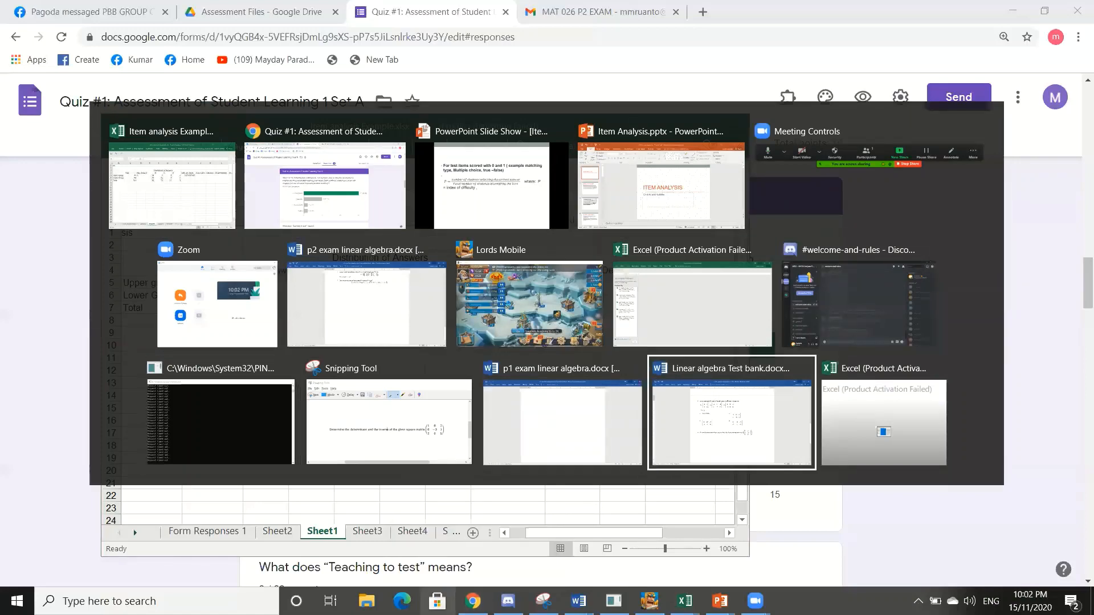
pyautogui.hotkey('alt', 'Tab')
pyautogui.hotkey('alt', 'Tab')
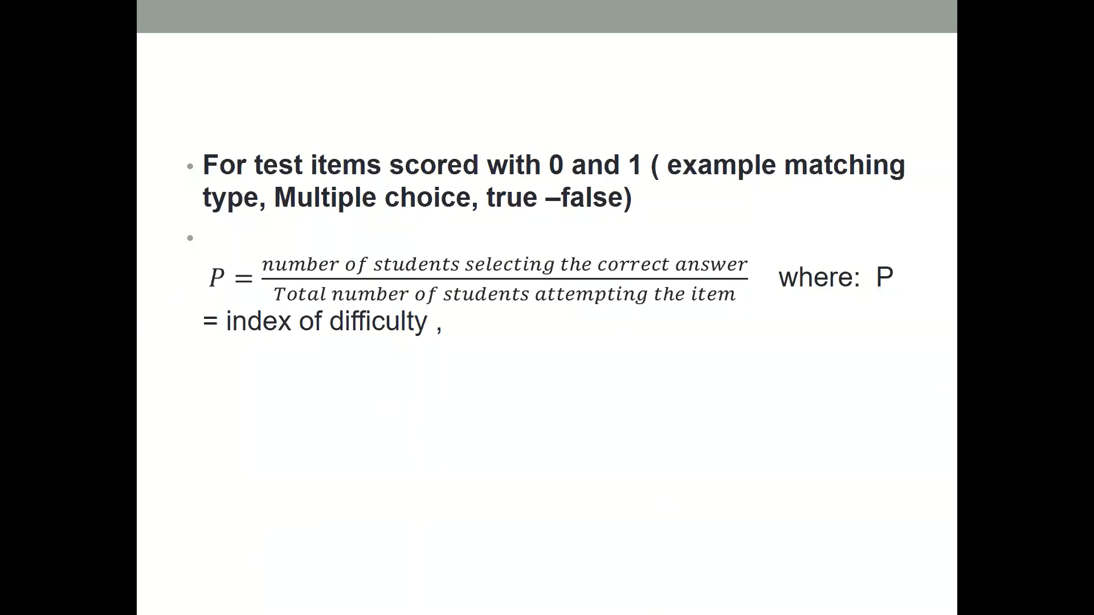
# - Advance the slide show past the index of difficulty formulas to the Definition of Discrimination Index slide
pyautogui.press('Right')
pyautogui.press('Right')
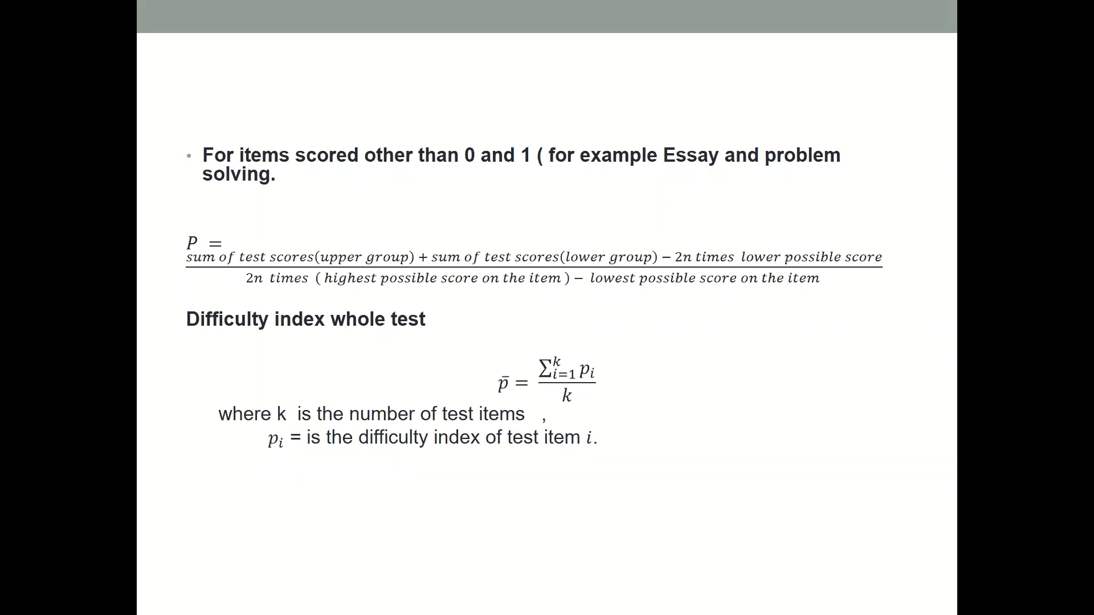
pyautogui.press('Right')
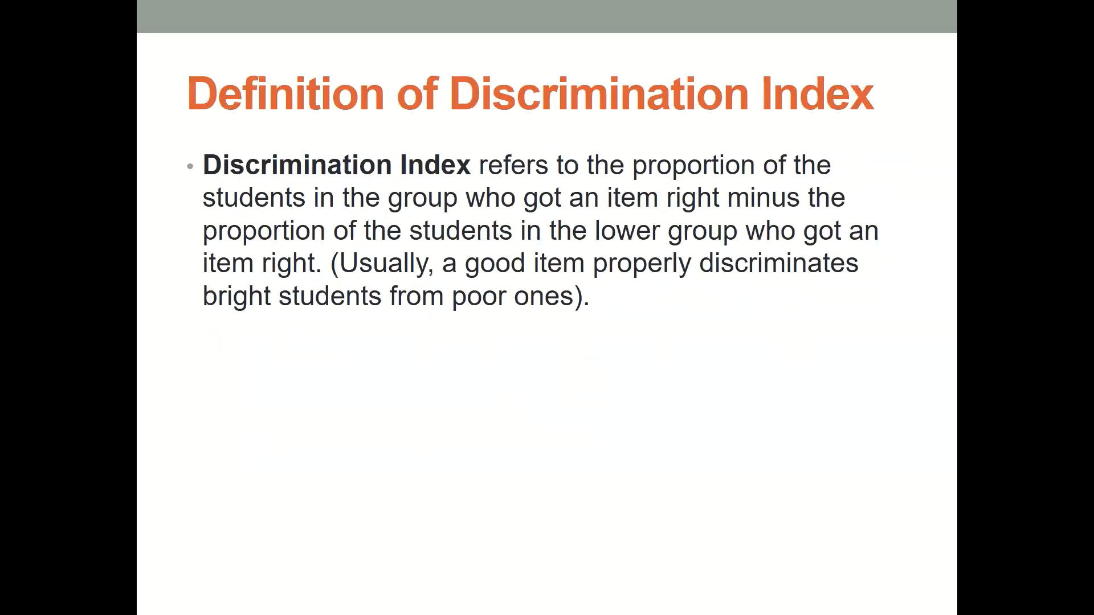
pyautogui.press('Left')
pyautogui.press('Right')
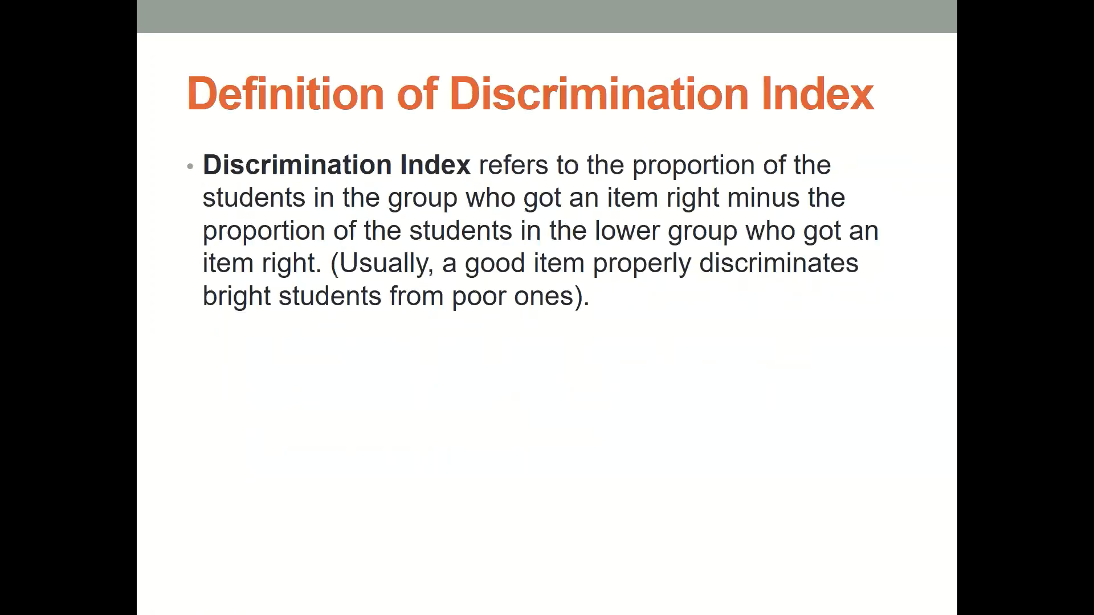
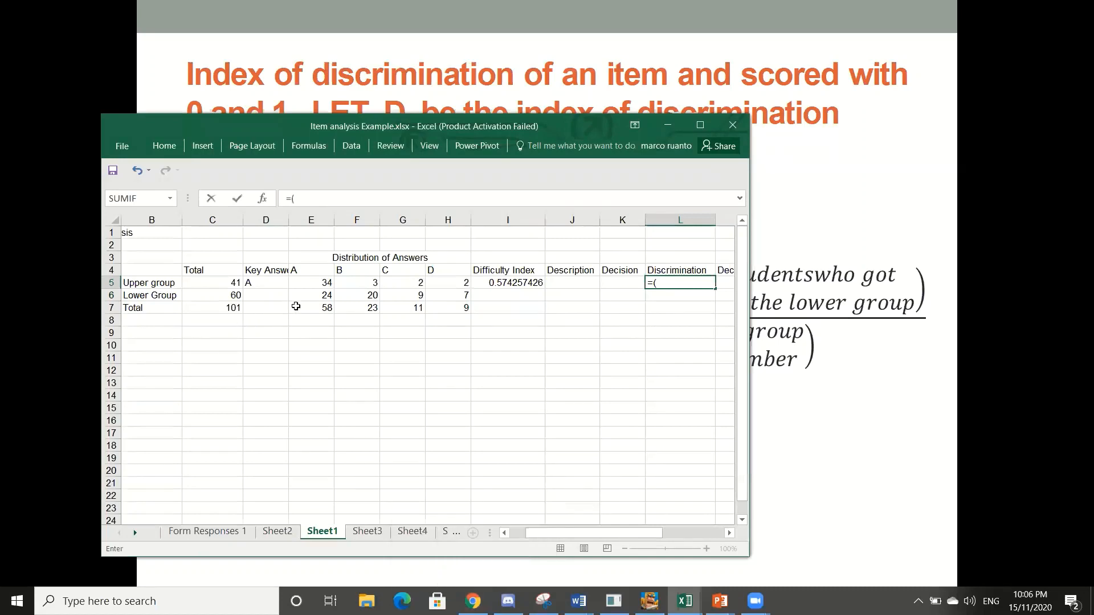
# - Complete the discrimination index formula in L5 as =(E5-E6)/C6
pyautogui.click(313, 282)
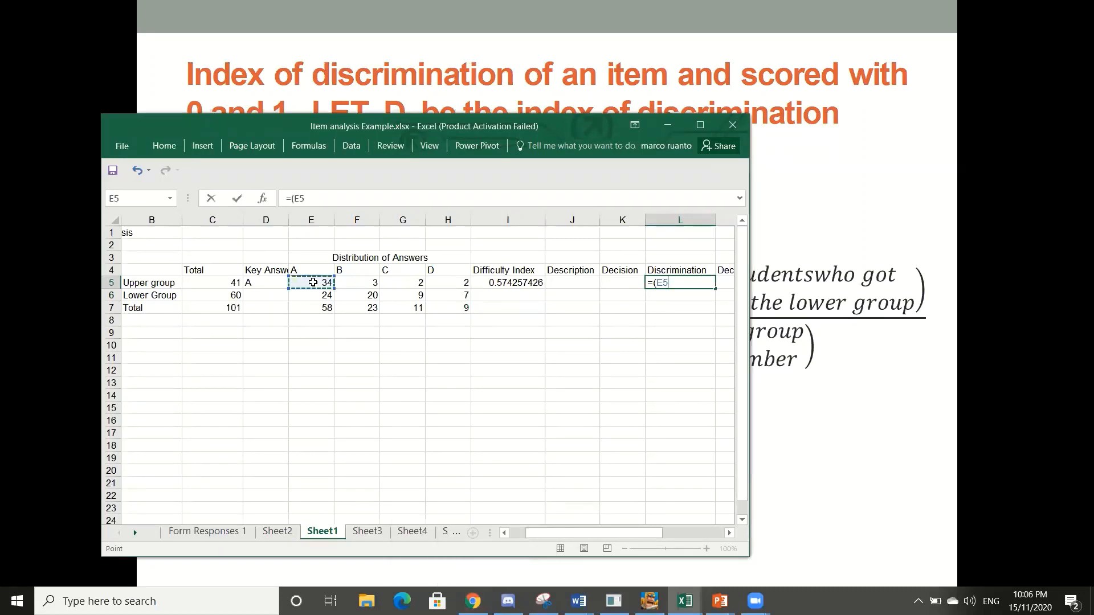
pyautogui.write('-')
pyautogui.click(319, 296)
pyautogui.write(')')
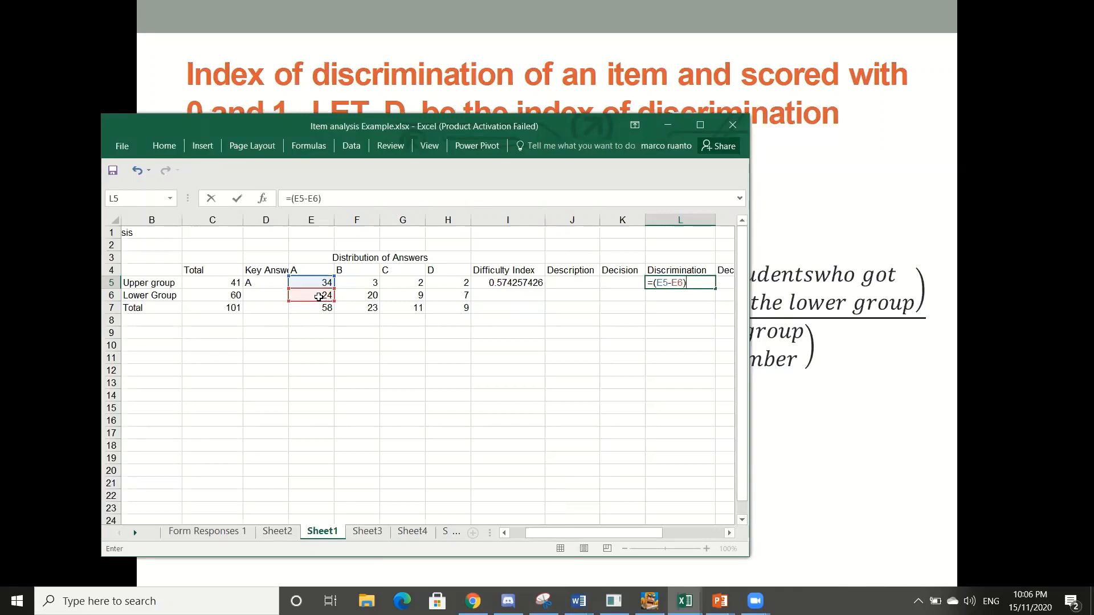
pyautogui.write('/')
pyautogui.write('C6')
pyautogui.press('Return')
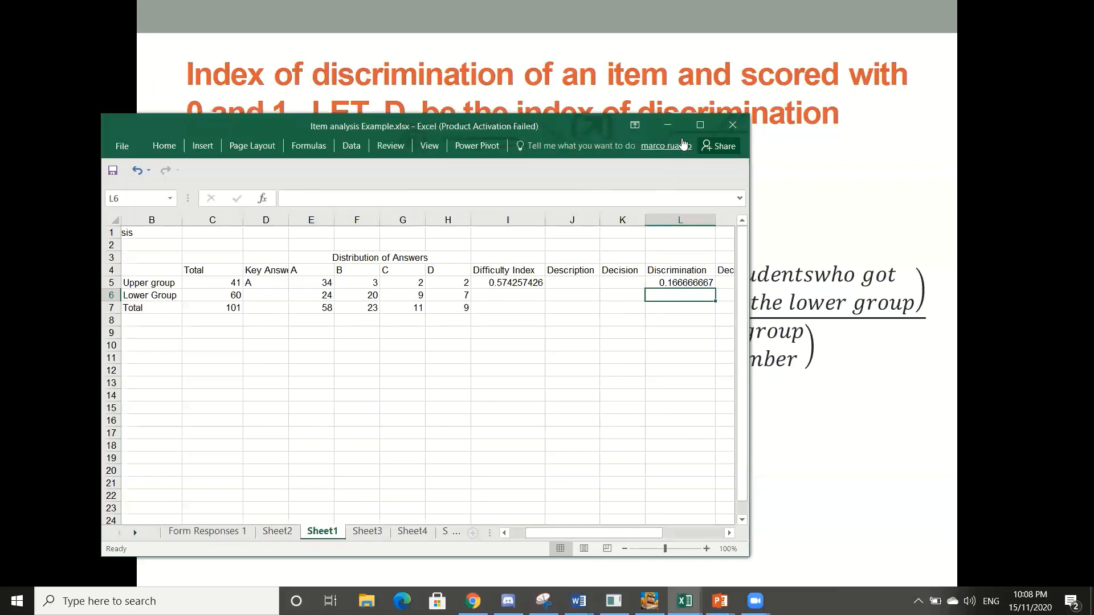
# - Maximize the workbook window, open Sheet5 and review the item analysis table for all ten items
pyautogui.click(701, 126)
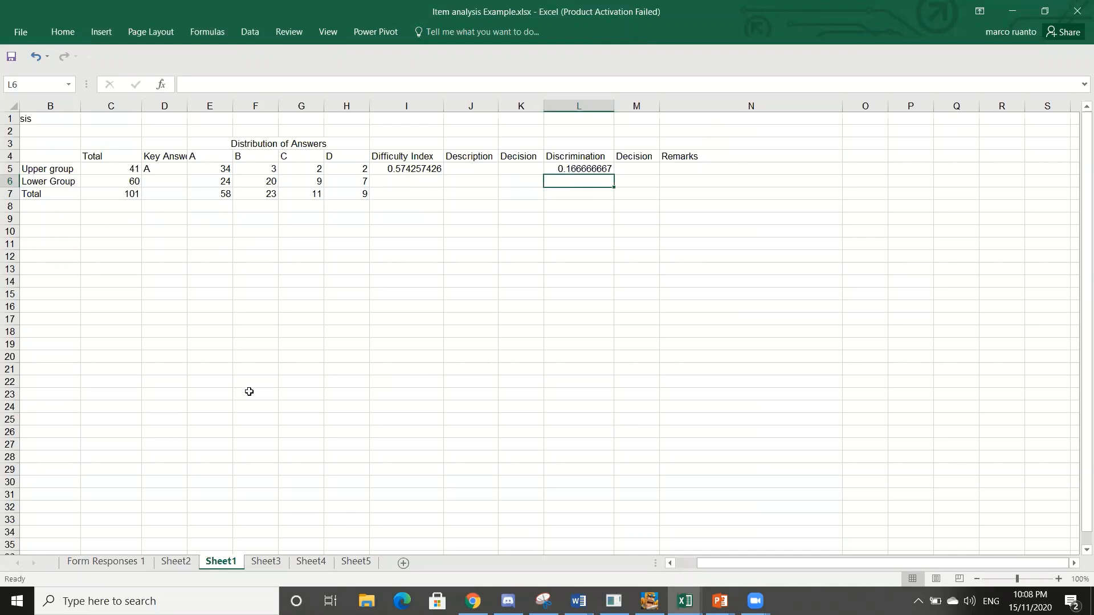
pyautogui.click(356, 563)
pyautogui.scroll(2, 498, 426)
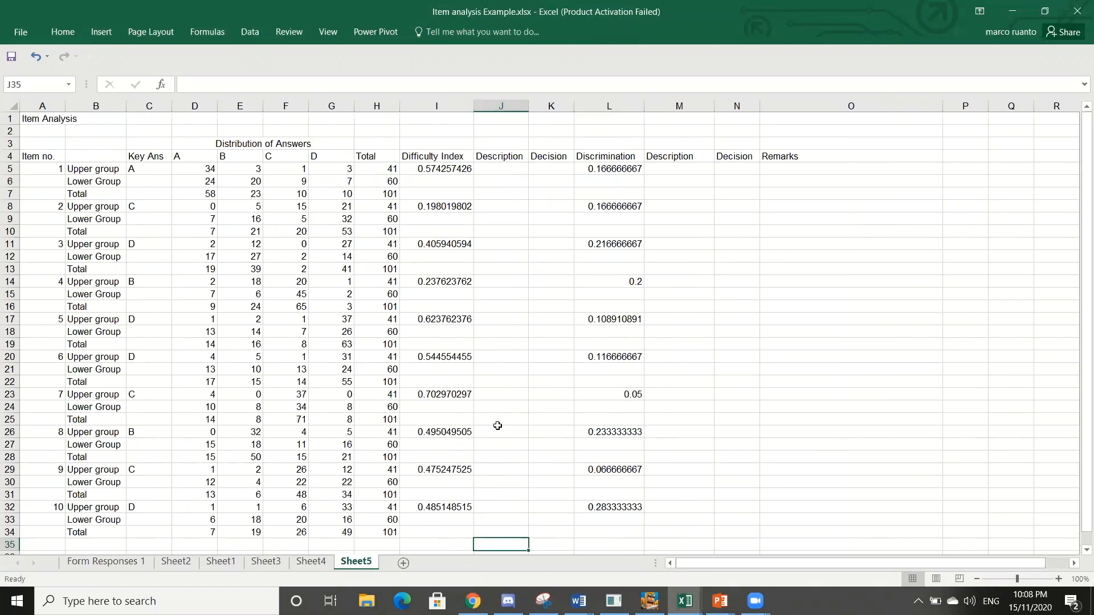
pyautogui.scroll(-5, 497, 426)
pyautogui.scroll(5, 498, 426)
pyautogui.scroll(-4, 431, 376)
pyautogui.scroll(4, 431, 376)
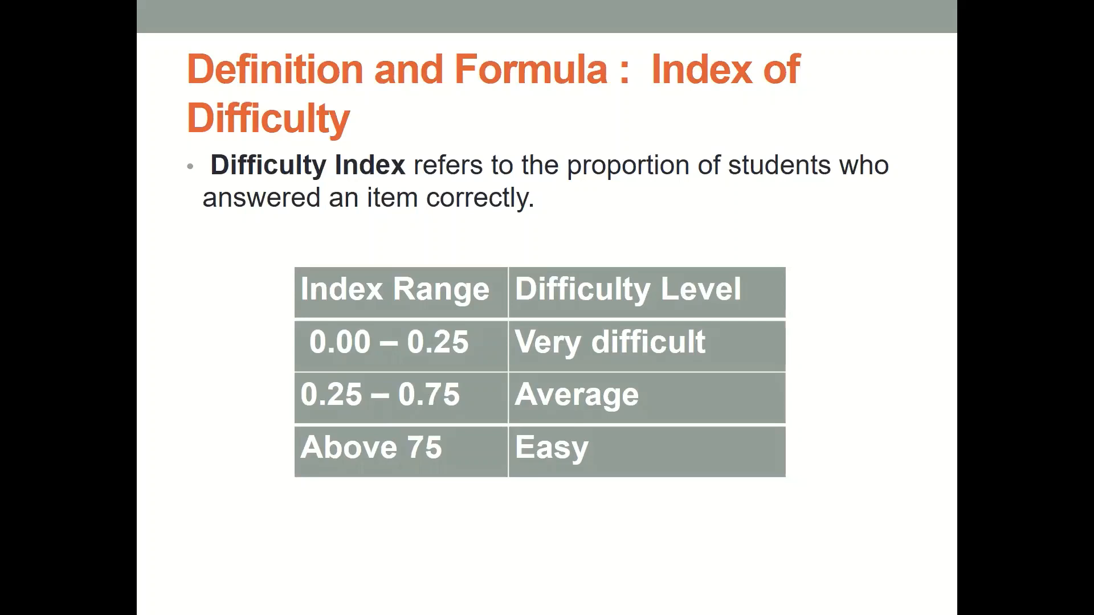
# - Switch from the slide show to the Excel workbook and enter Moderate as item 1's difficulty description in J5
pyautogui.hotkey('alt', 'Tab')
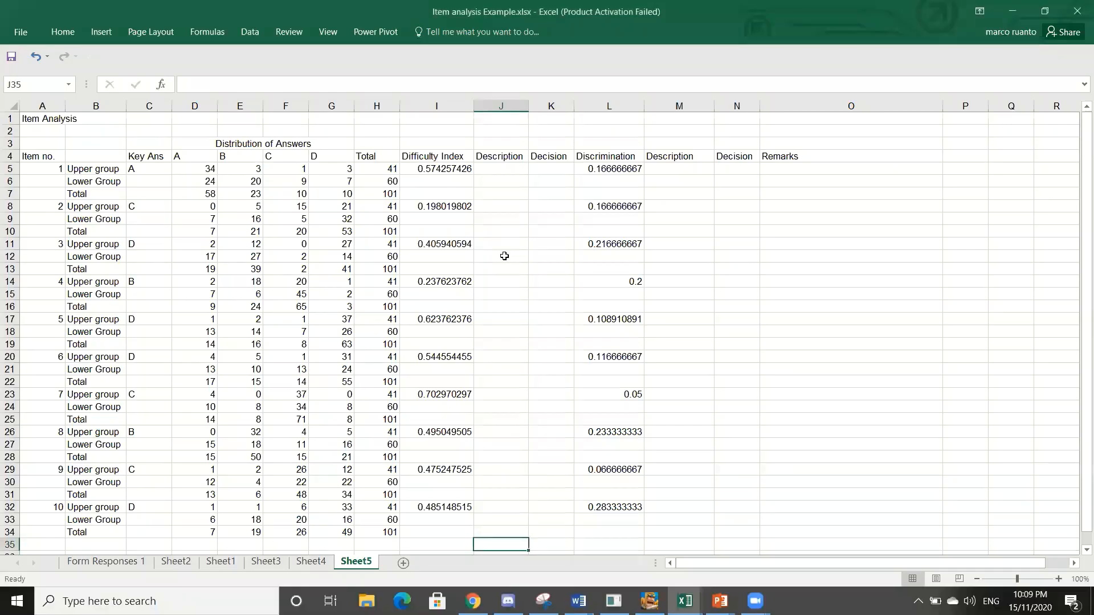
pyautogui.click(496, 167)
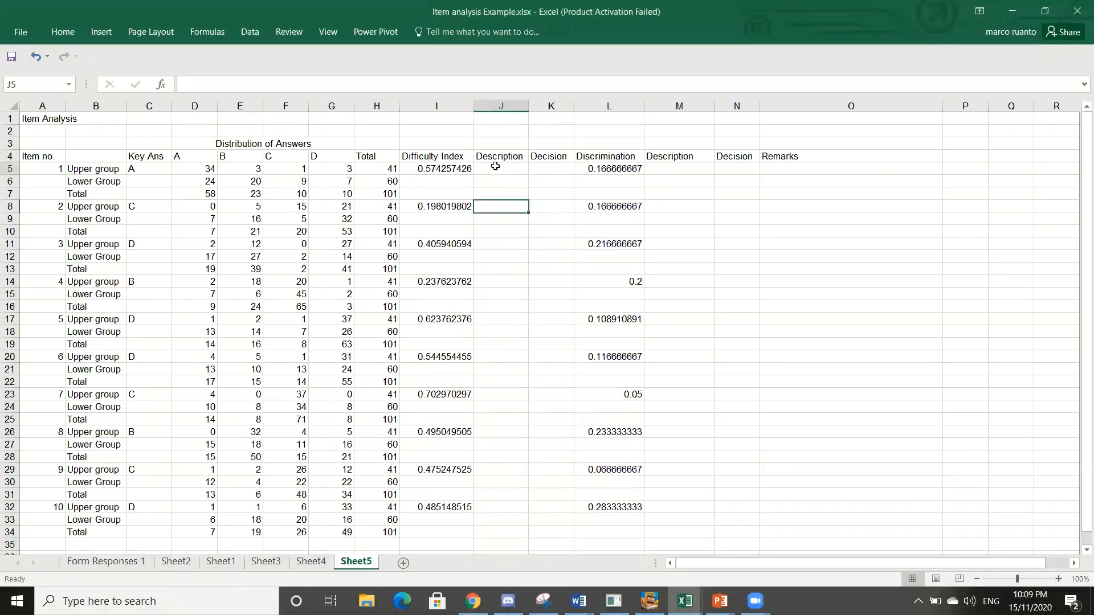
pyautogui.write('Moderate')
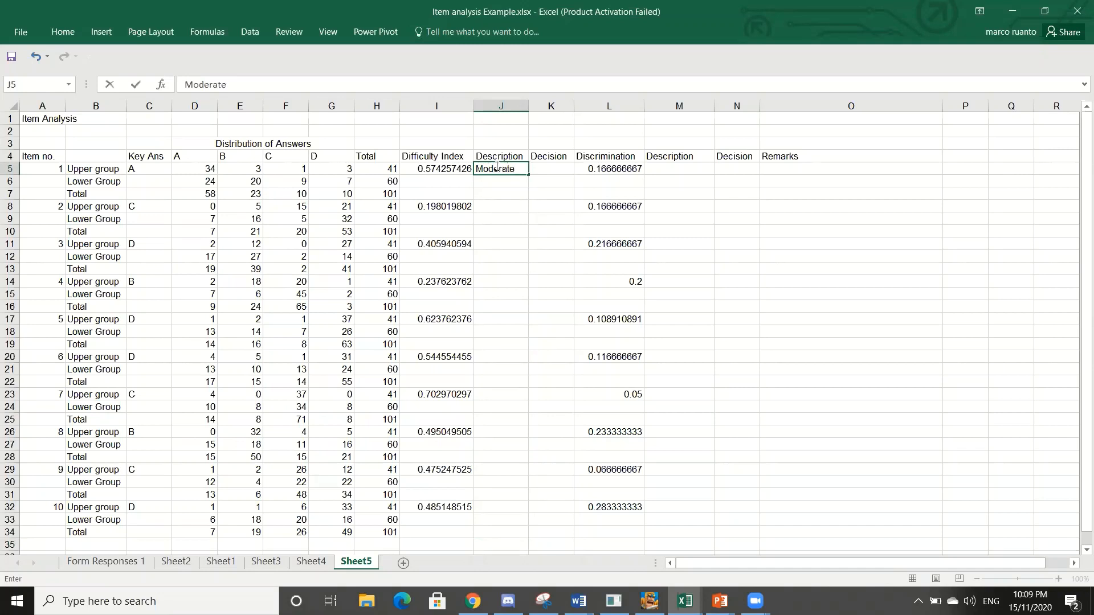
pyautogui.press('Return')
pyautogui.press('Return')
pyautogui.press('Return')
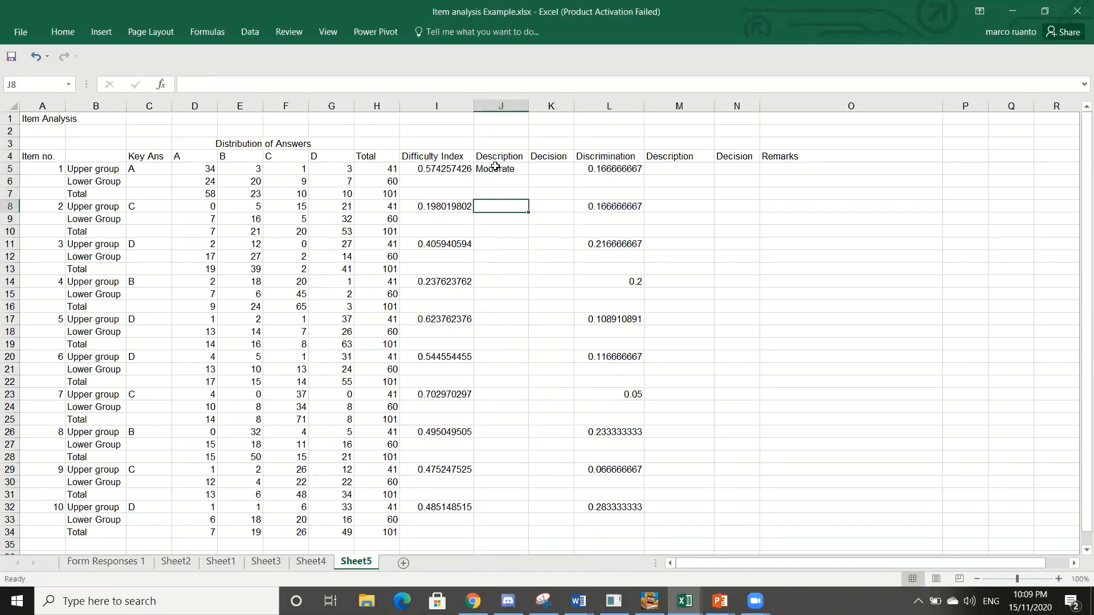
# - Enter Difficult as item 2's difficulty description in J8
pyautogui.write('Diif')
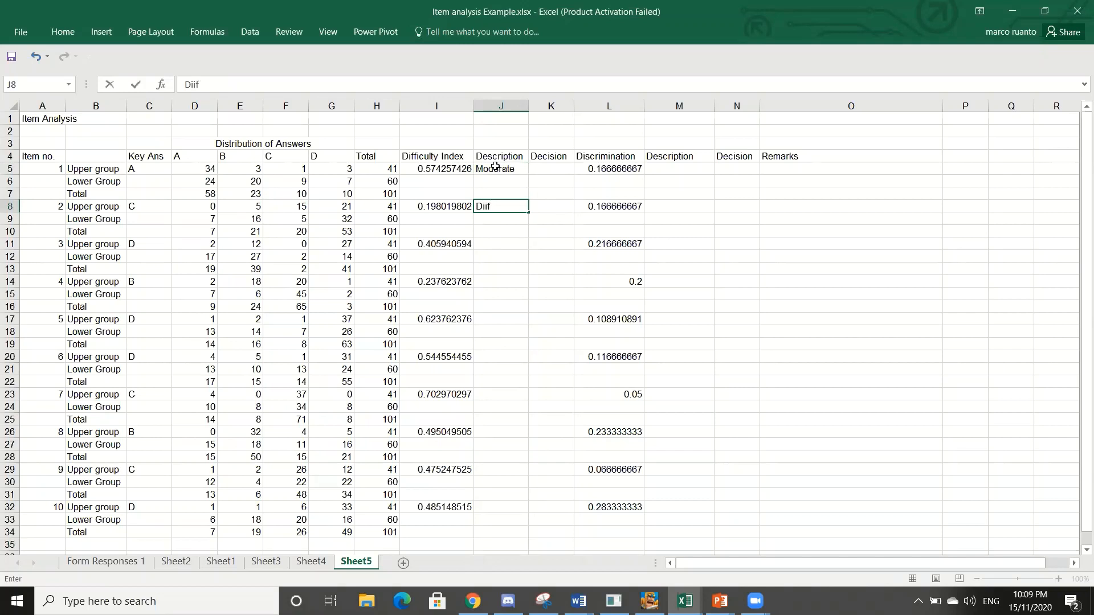
pyautogui.press('BackSpace')
pyautogui.press('BackSpace')
pyautogui.write('fficult')
pyautogui.press('Left')
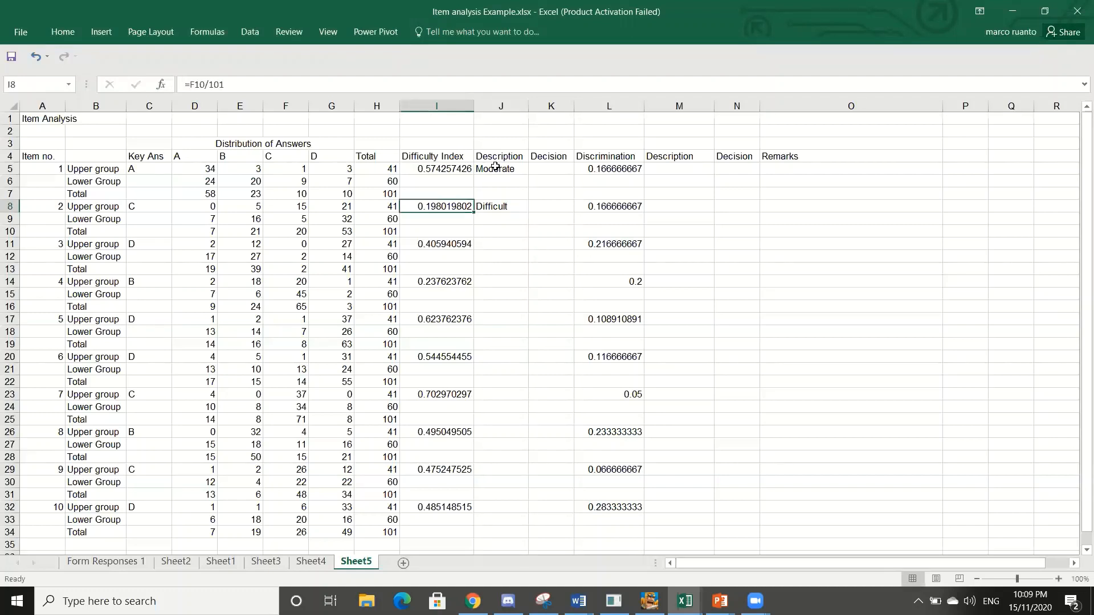
# - Enter the difficulty descriptions Moderate for item 3 in J11 and Difficult for item 4 in J14
pyautogui.press('Right')
pyautogui.press('Down')
pyautogui.press('Down')
pyautogui.press('Down')
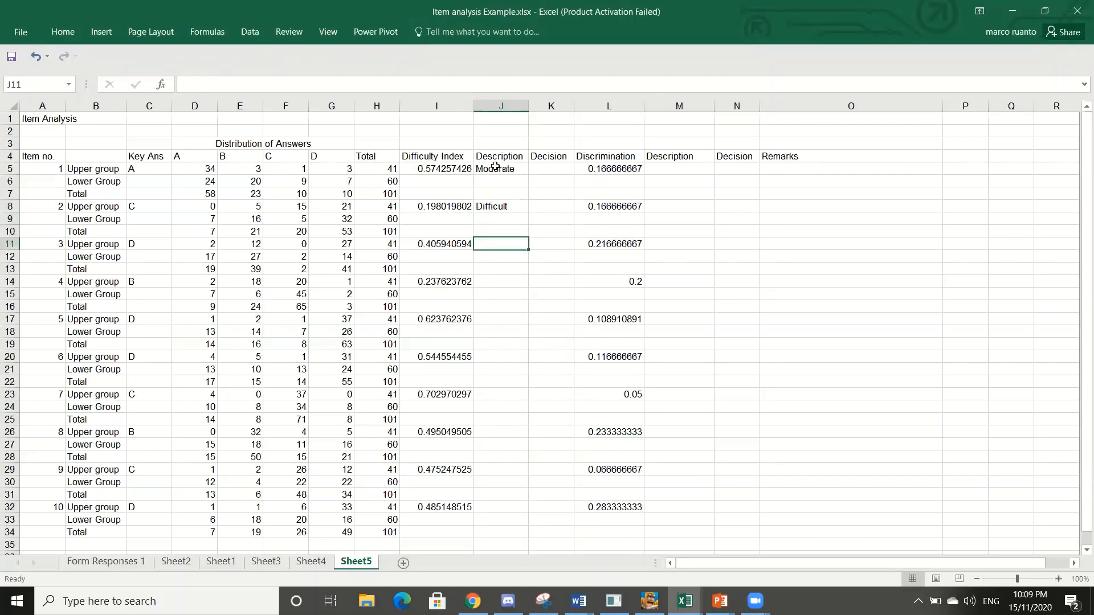
pyautogui.write('Moderate')
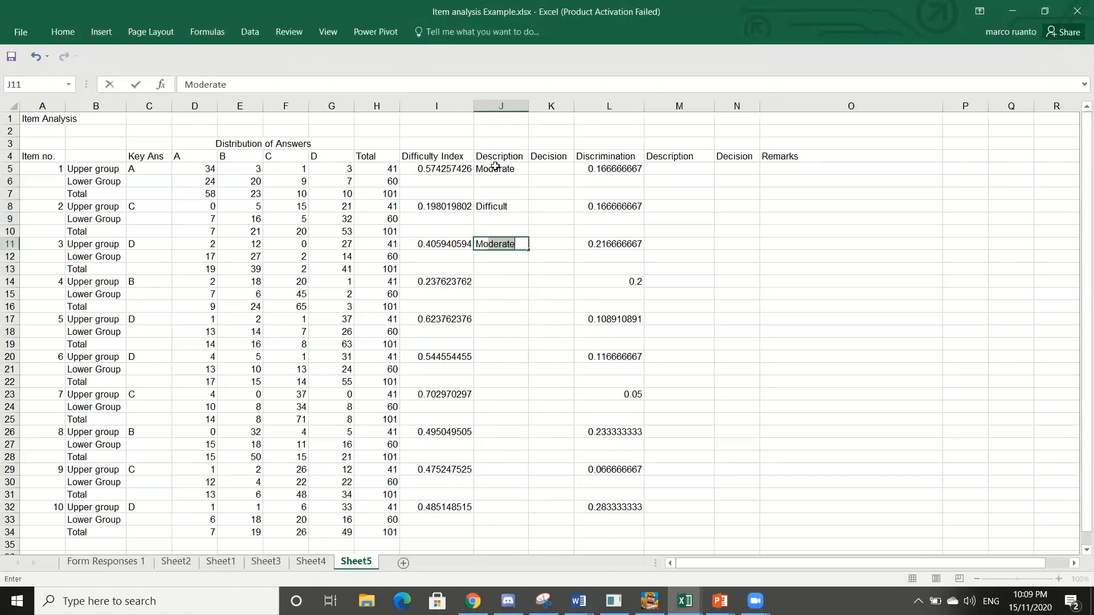
pyautogui.press('Return')
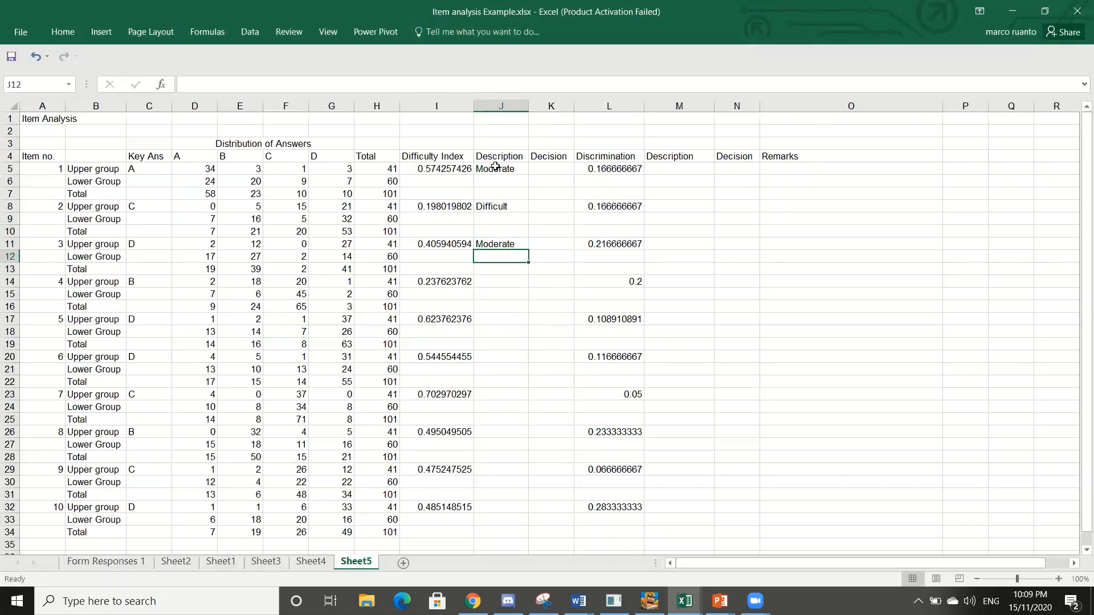
pyautogui.press('Down')
pyautogui.press('Down')
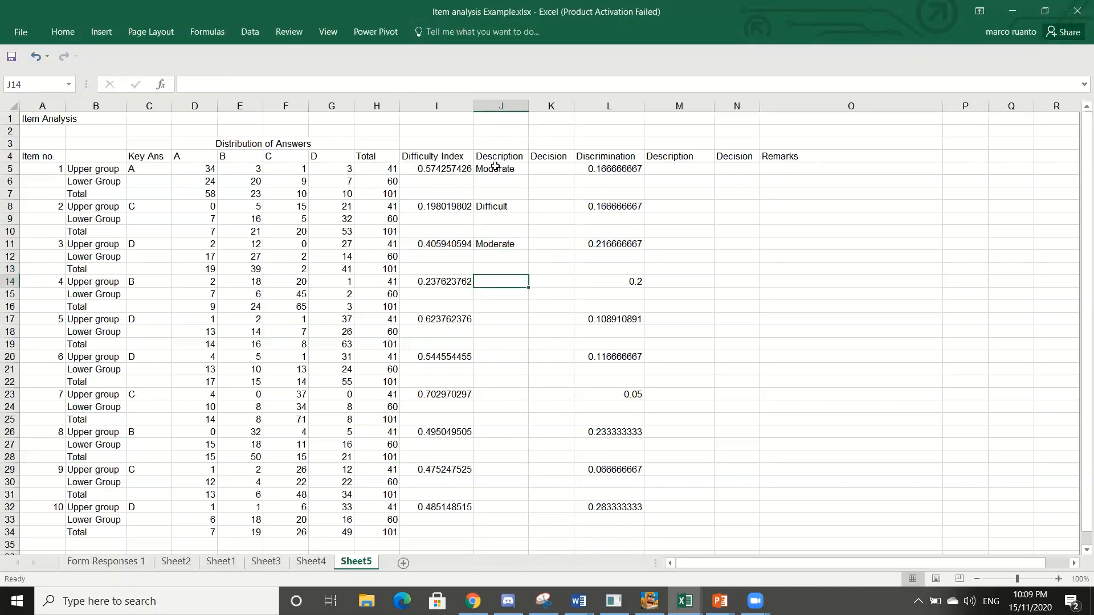
pyautogui.write('Difficult')
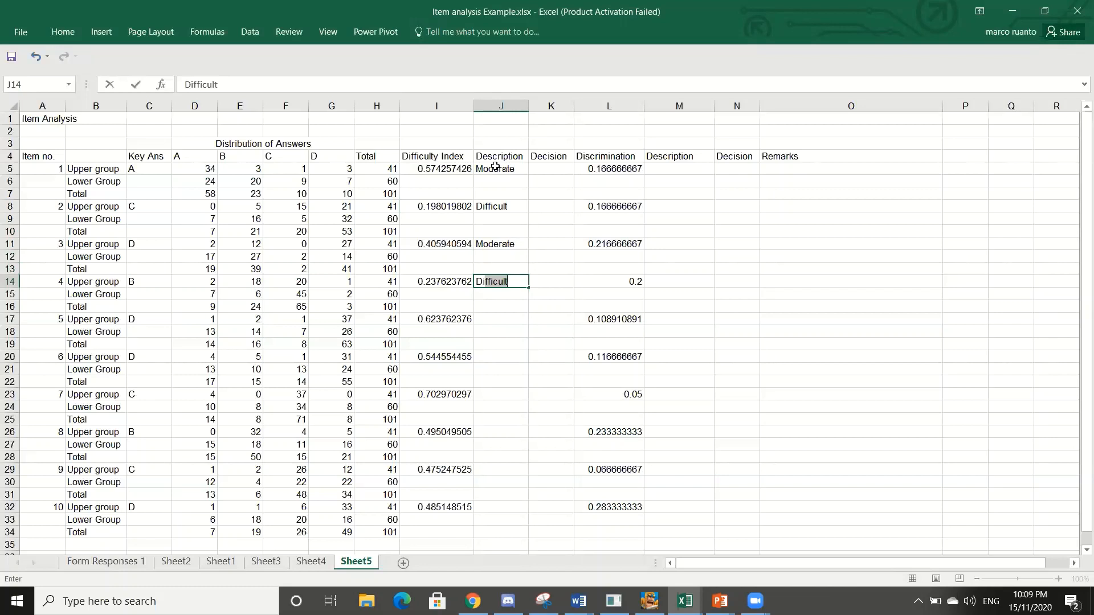
pyautogui.press('Return')
# - Enter Moderate as the difficulty description for item 5 in J17 and item 6 in J20
pyautogui.press('Down')
pyautogui.press('Down')
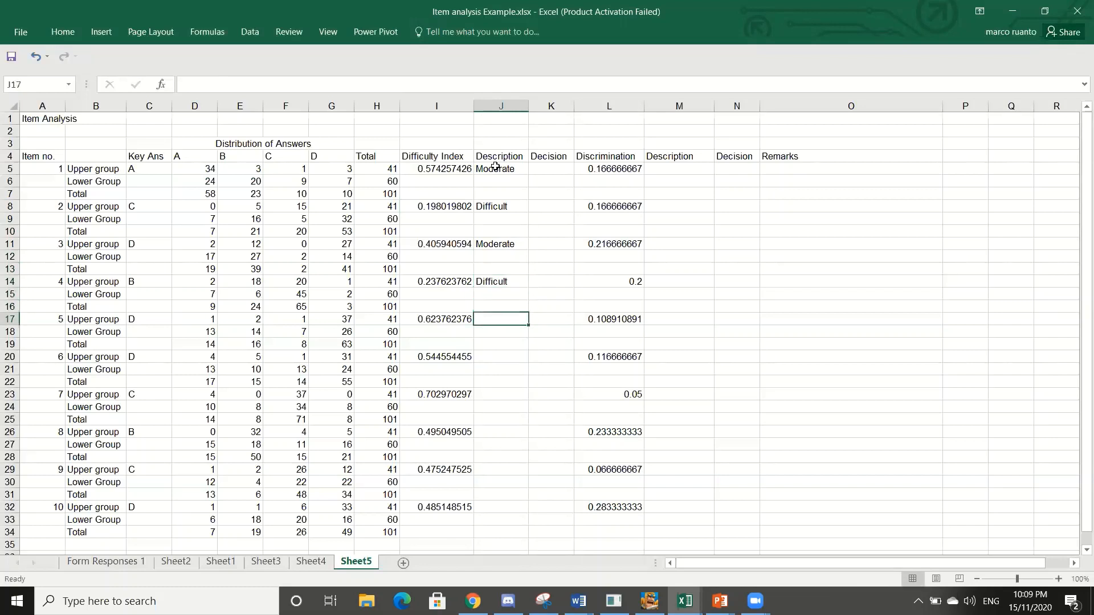
pyautogui.write('Moderate')
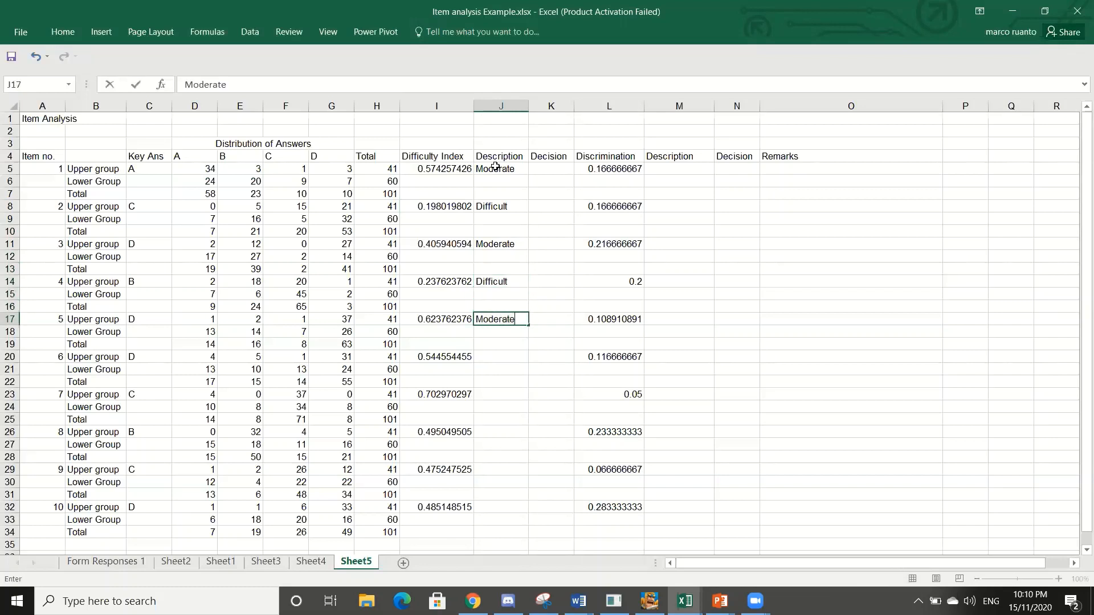
pyautogui.press('Return')
pyautogui.press('Down')
pyautogui.press('Down')
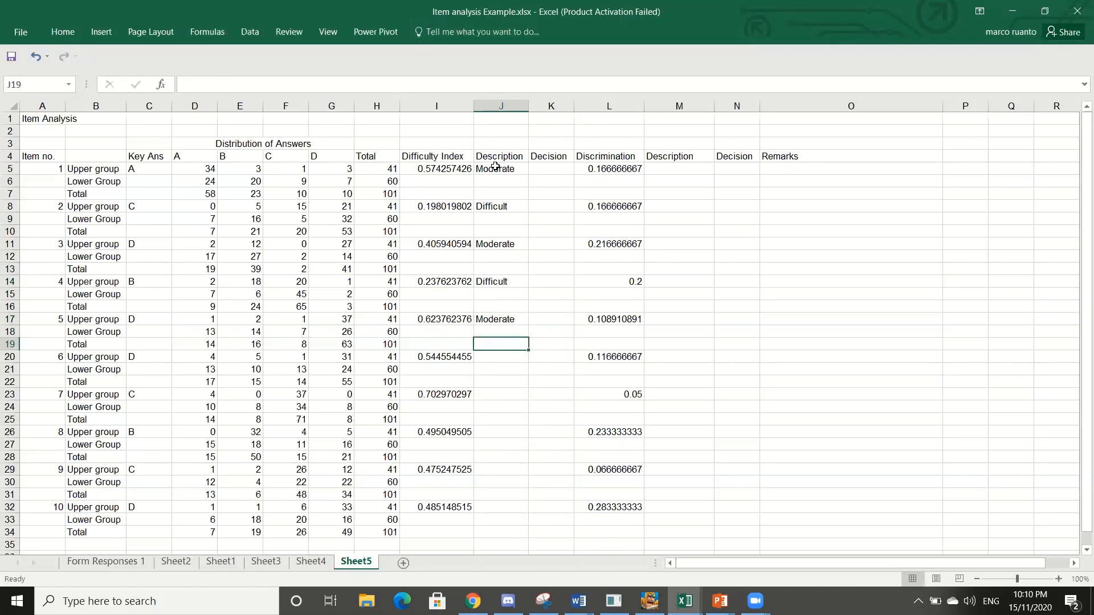
pyautogui.write('N')
pyautogui.press('BackSpace')
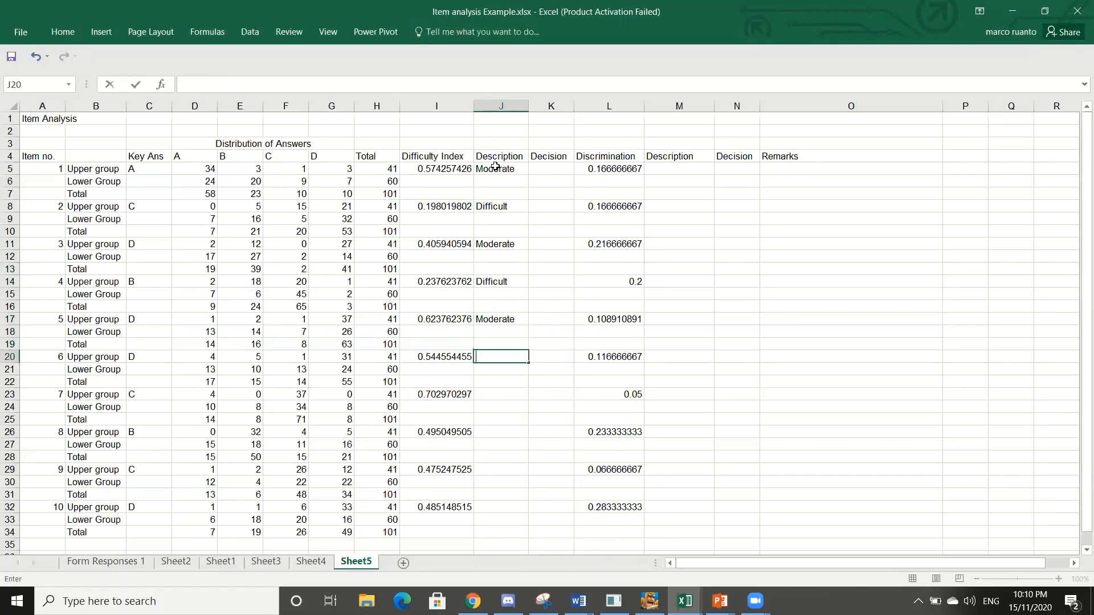
pyautogui.write('mo')
pyautogui.press('Return')
# - Enter Moderate as the difficulty description for item 7 in J23 and item 8 in J26
pyautogui.press('Down')
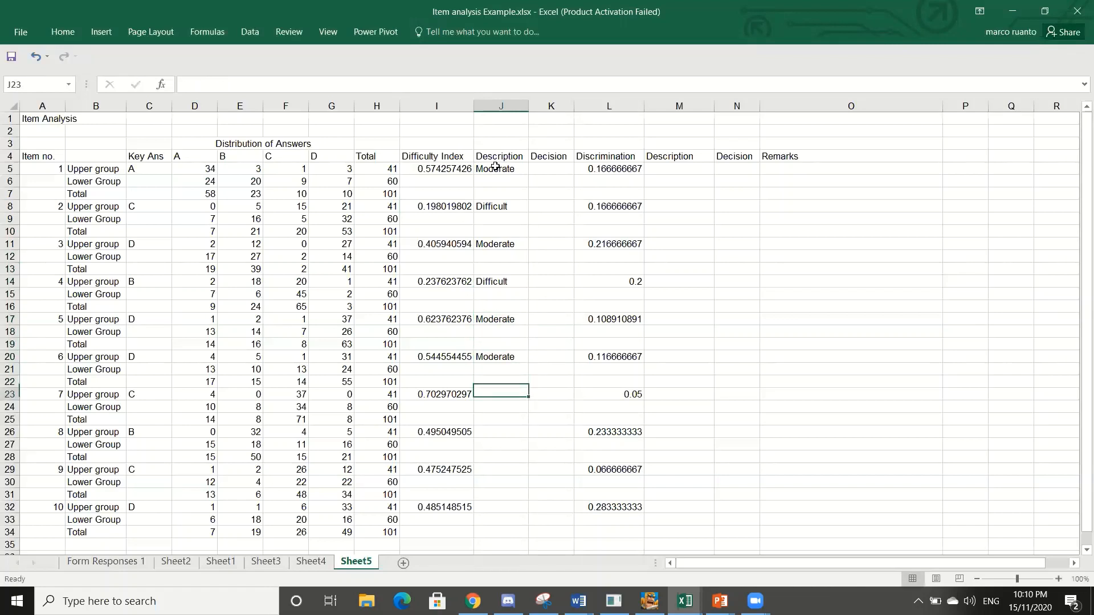
pyautogui.press('Down')
pyautogui.write('Mo')
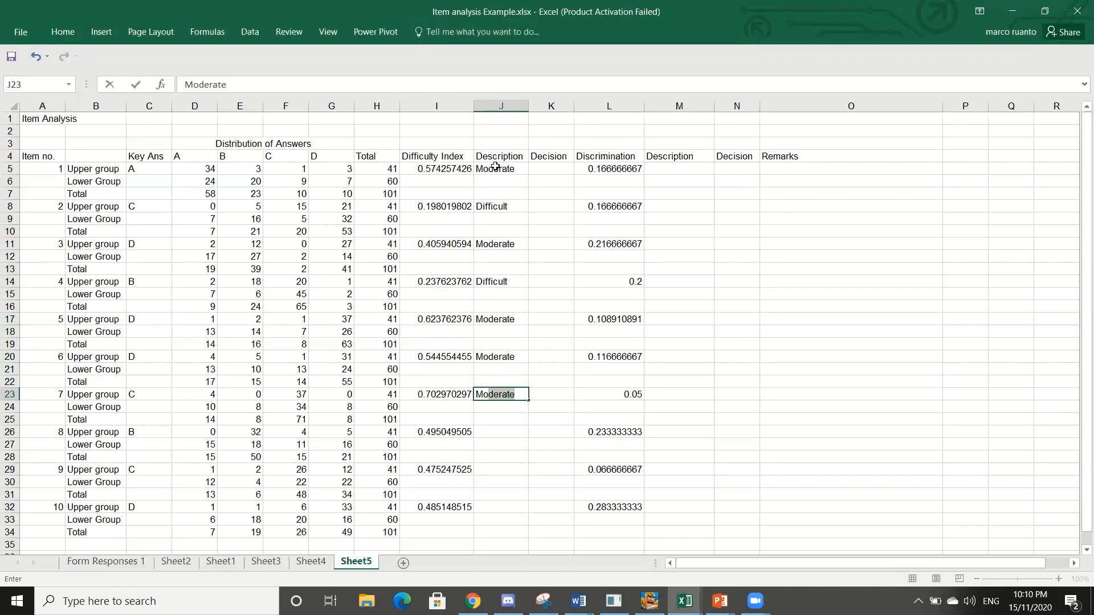
pyautogui.press('Return')
pyautogui.press('Down')
pyautogui.press('Down')
pyautogui.write('M')
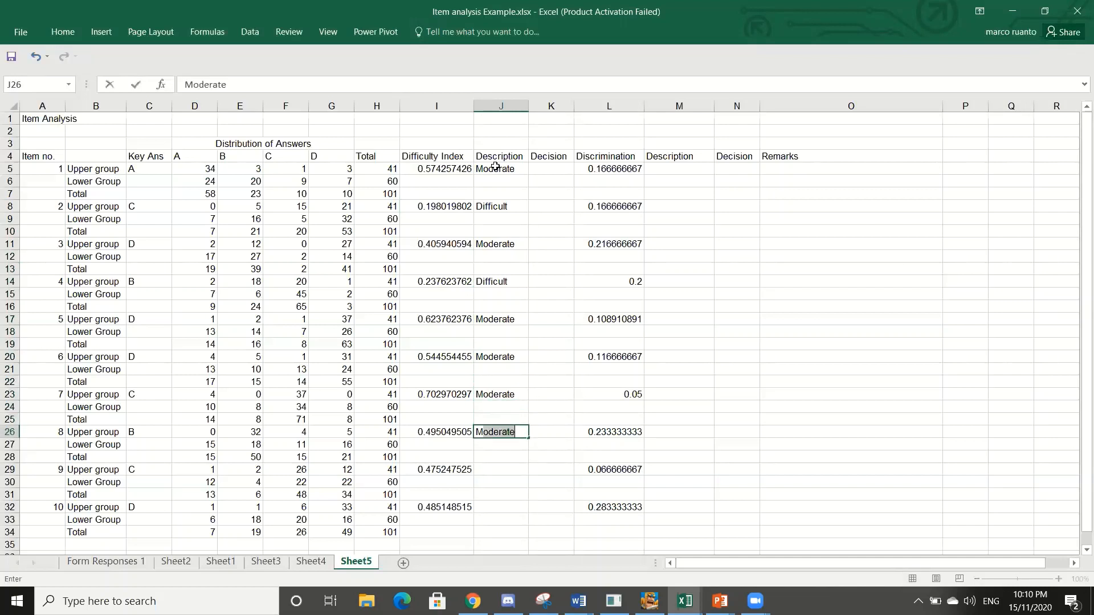
pyautogui.write('oderate')
pyautogui.hotkey('ctrl', 'Return')
# - Enter Moderate as the difficulty description for item 9 in J29 and item 10 in J32
pyautogui.press('Down')
pyautogui.press('Down')
pyautogui.press('Down')
pyautogui.write('Moderate')
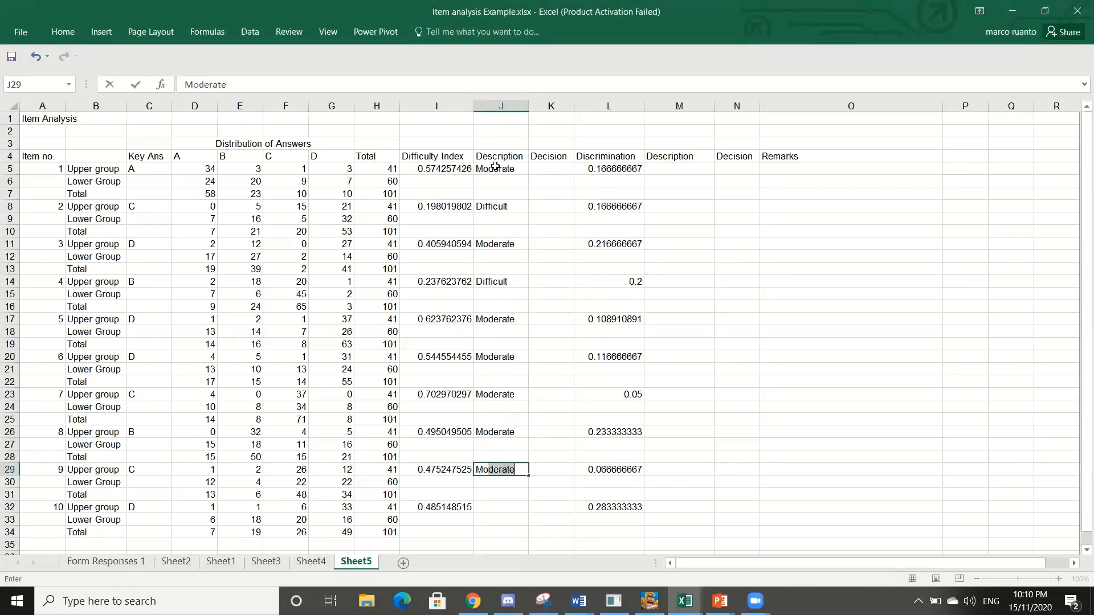
pyautogui.press('Down')
pyautogui.press('Down')
pyautogui.press('Down')
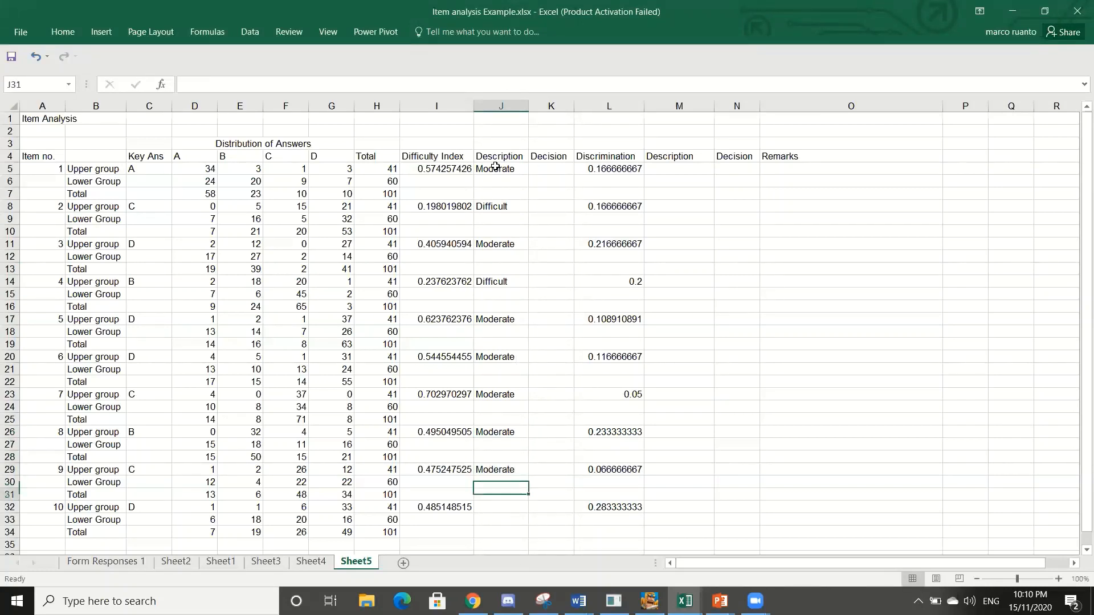
pyautogui.write('Mo')
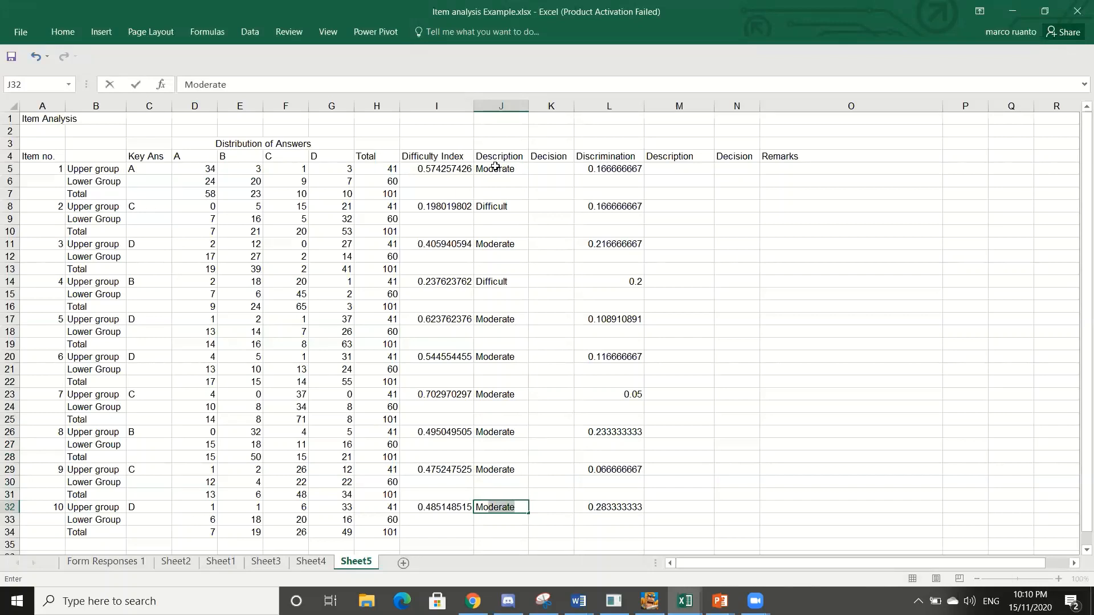
pyautogui.write('derate')
pyautogui.press('Return')
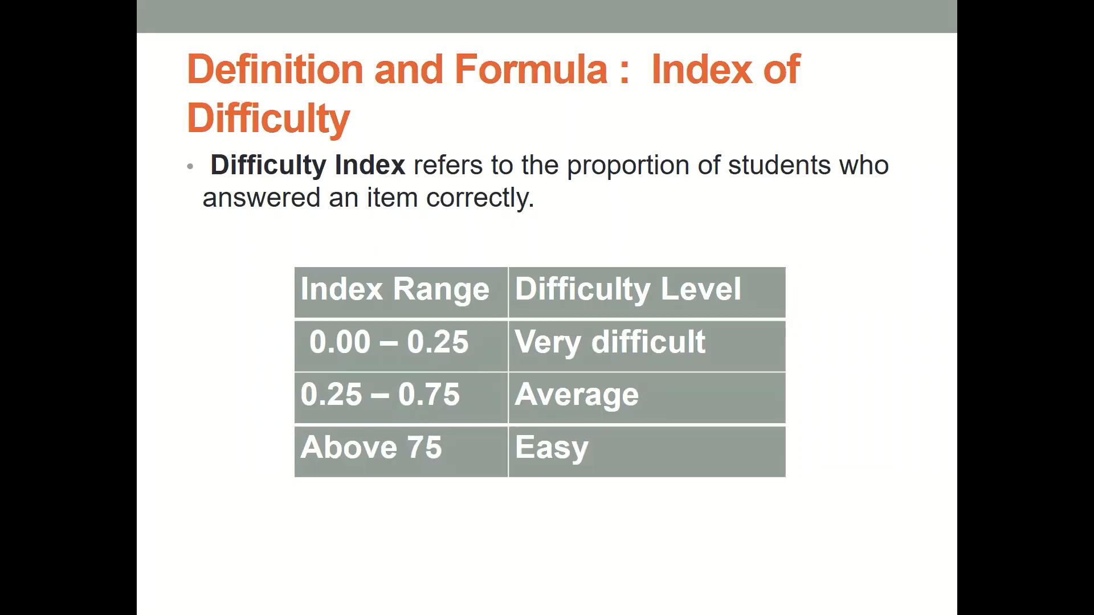
# - Consult the decision range slide, switch back to the Excel workbook and enter accept as item 1's difficulty decision in K5
pyautogui.press('Right')
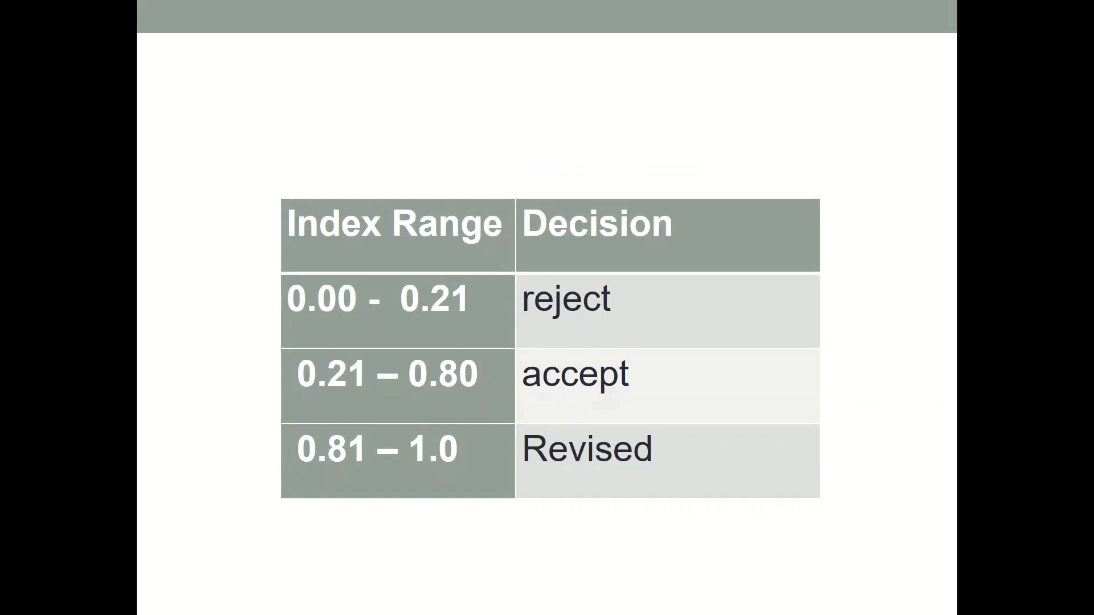
pyautogui.hotkey('alt', 'Tab')
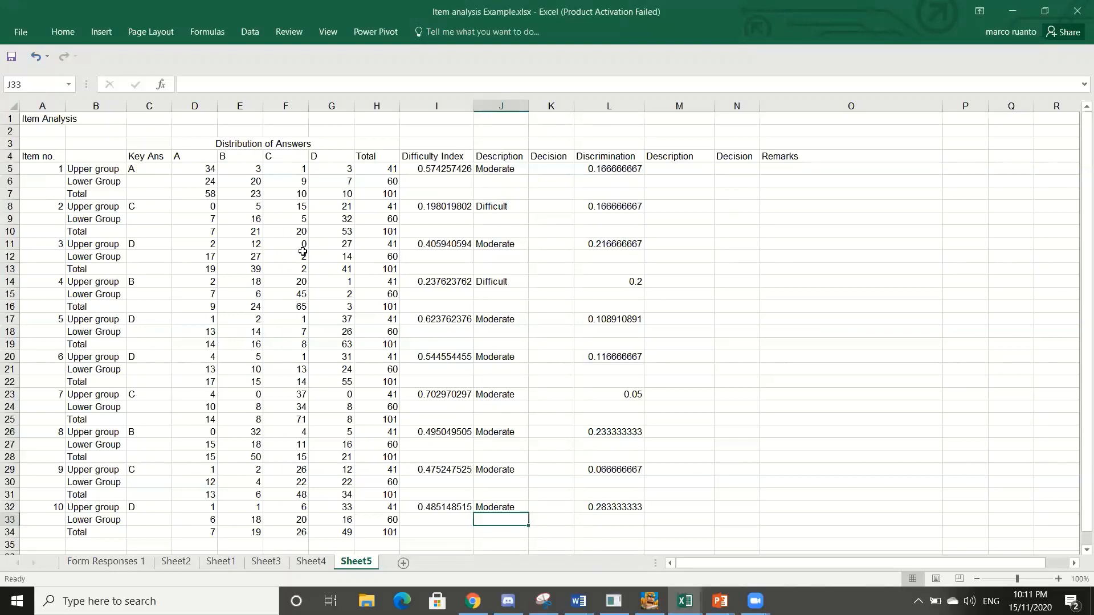
pyautogui.click(552, 171)
pyautogui.write('ac')
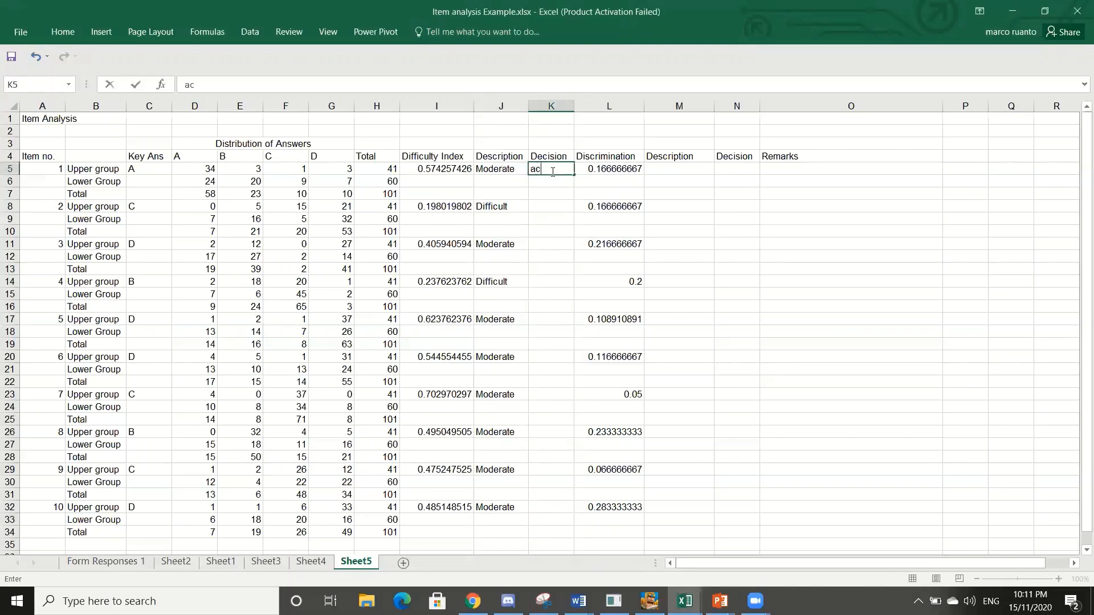
pyautogui.write('cept')
pyautogui.press('Return')
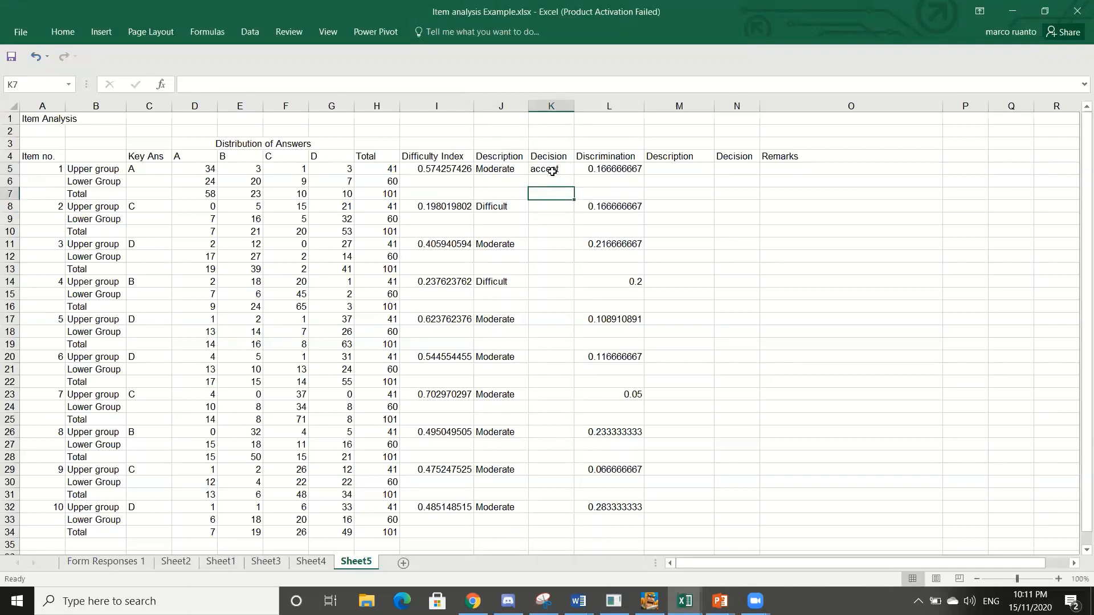
# - Enter reject as the difficulty decision for item 2 in K8
pyautogui.press('Down')
pyautogui.press('Down')
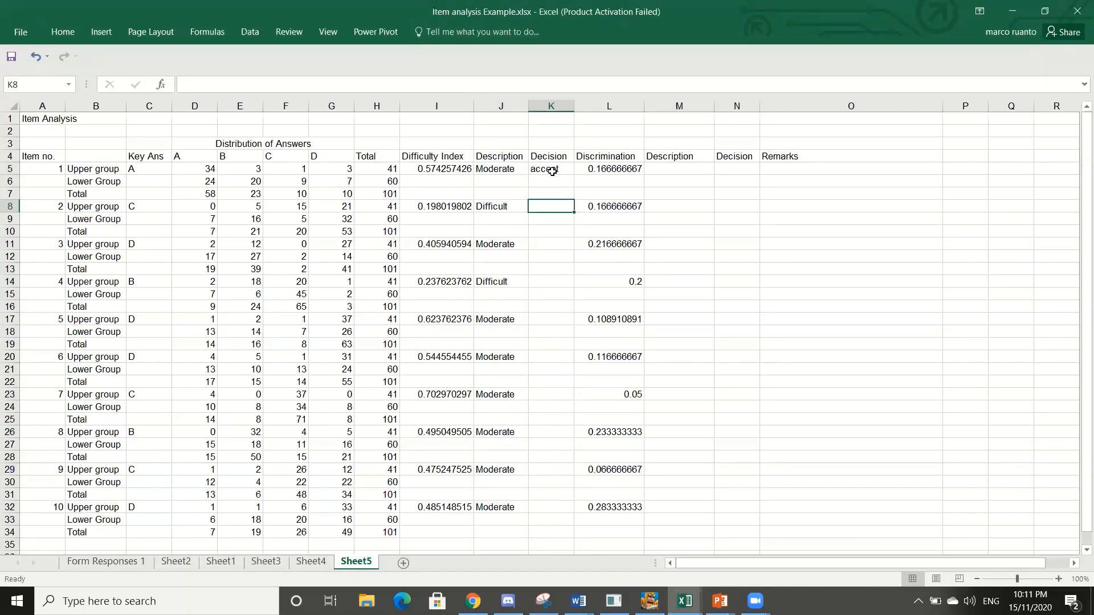
pyautogui.write('re')
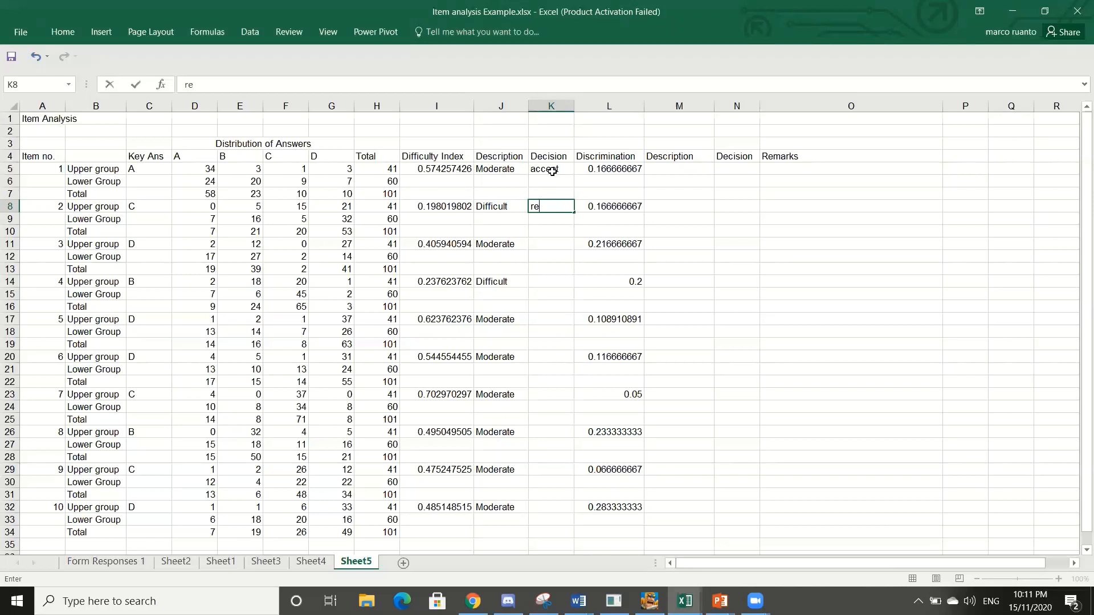
pyautogui.write('ject')
pyautogui.press('BackSpace')
pyautogui.press('Return')
pyautogui.press('Return')
pyautogui.press('Return')
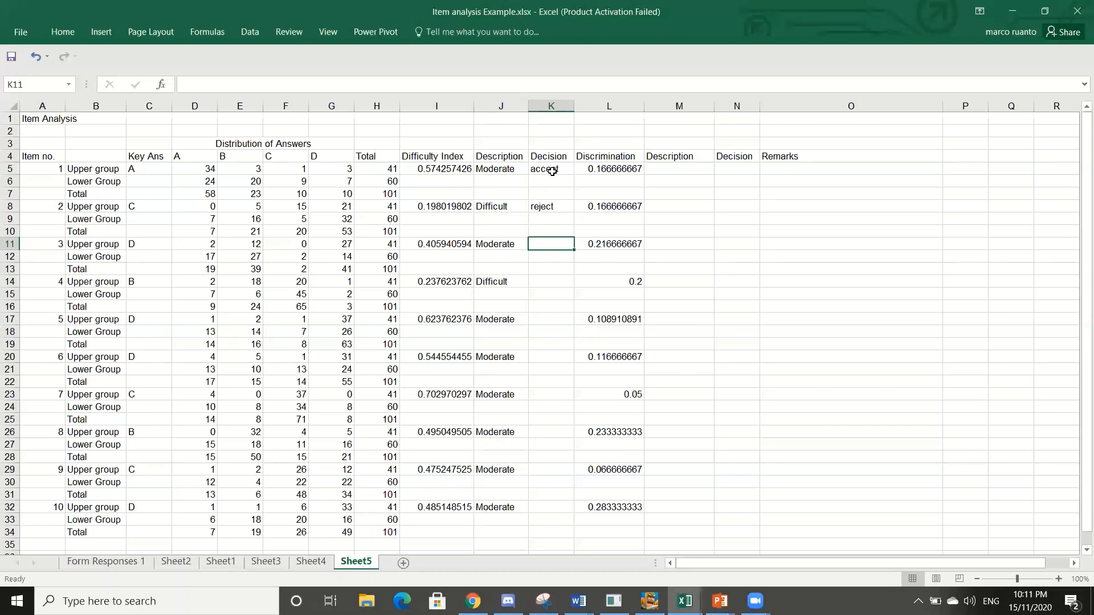
# - Enter accept as the difficulty decision for item 3 in K11 and item 4 in K14
pyautogui.write('ac')
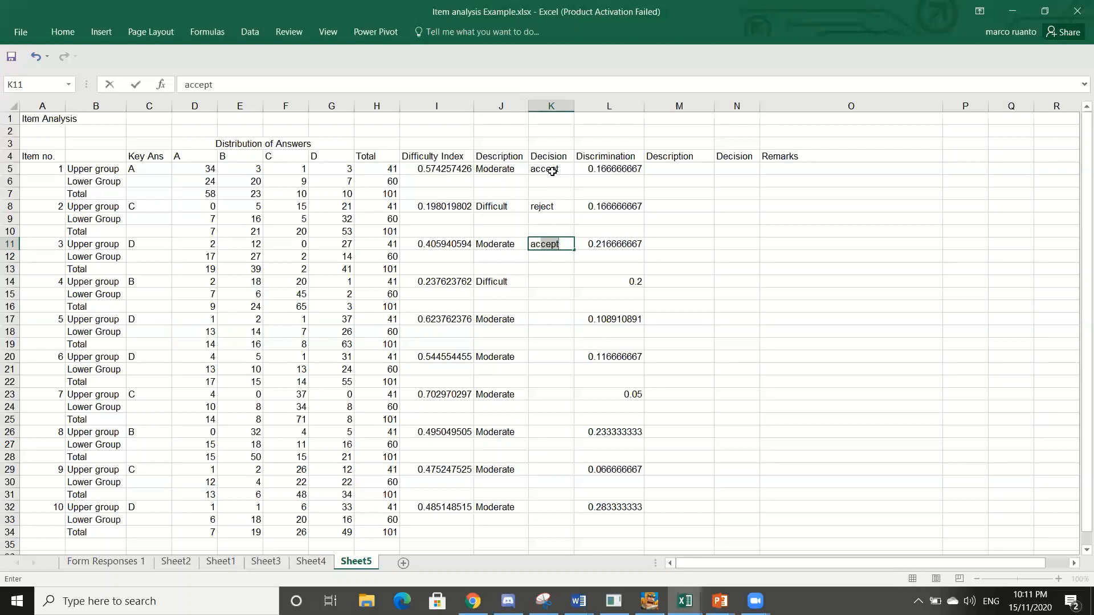
pyautogui.write('cept')
pyautogui.press('Return')
pyautogui.press('Return')
pyautogui.press('Return')
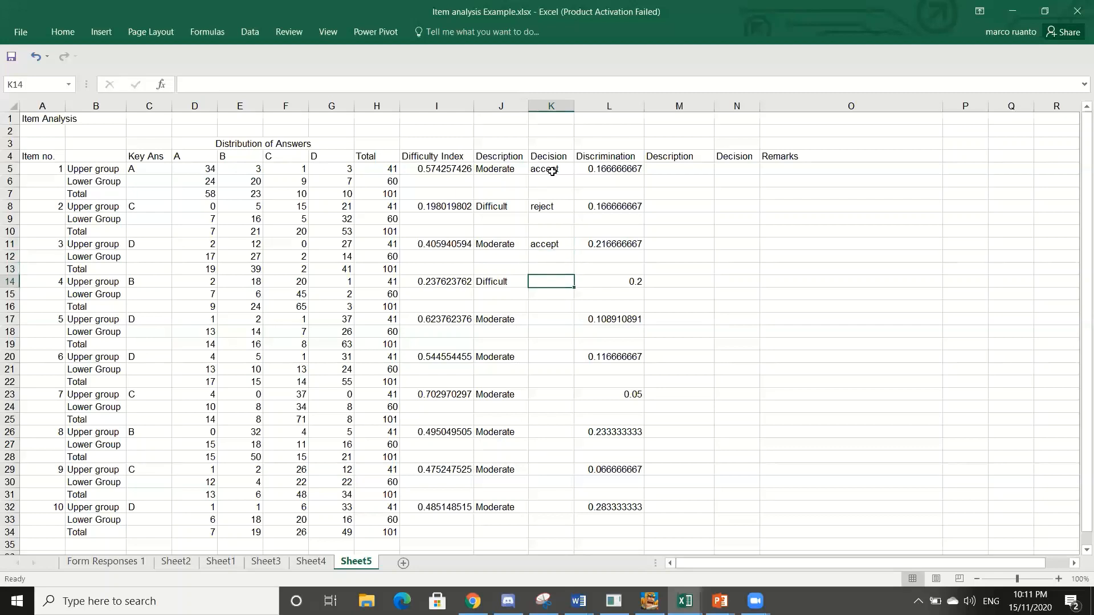
pyautogui.write('c')
pyautogui.press('BackSpace')
pyautogui.write('accept')
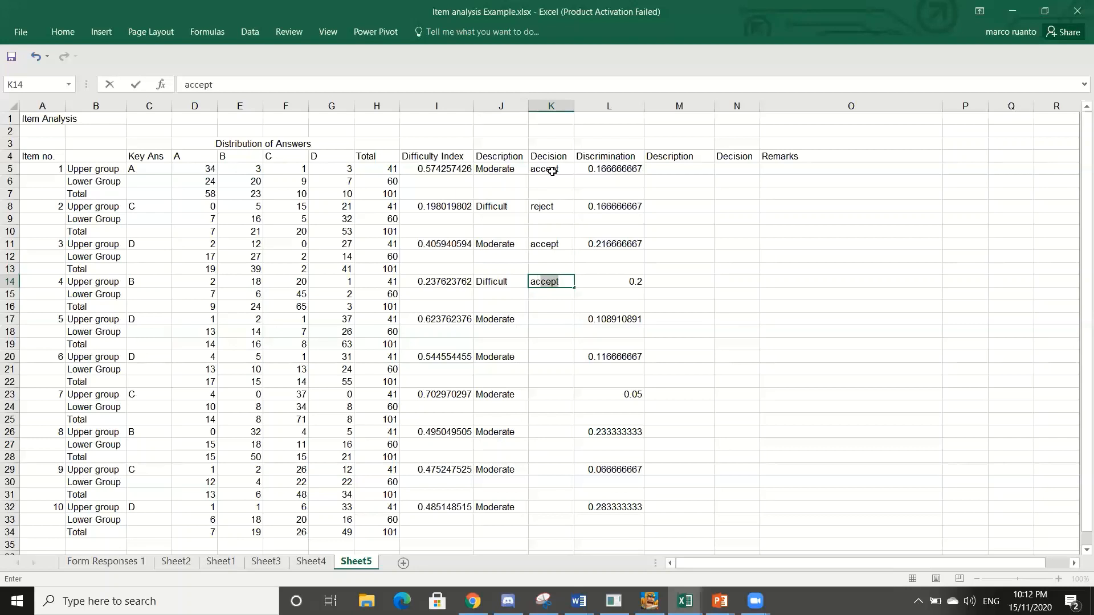
pyautogui.press('Return')
pyautogui.press('Return')
pyautogui.press('Return')
# - Enter accept as the difficulty decision for item 5 in K17 and item 6 in K20
pyautogui.write('accept')
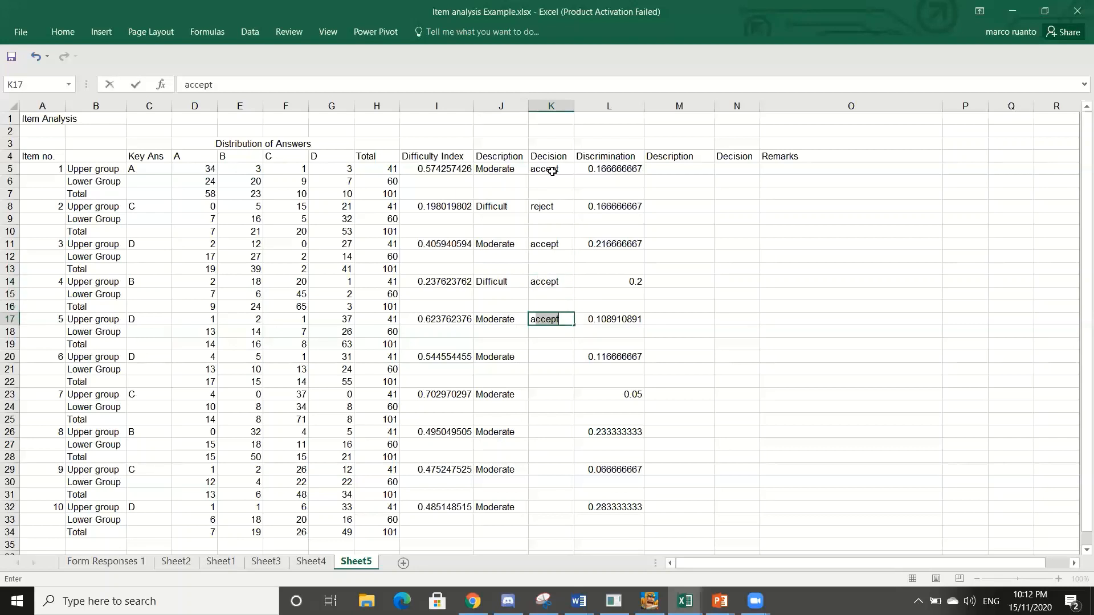
pyautogui.press('Return')
pyautogui.press('Return')
pyautogui.press('Return')
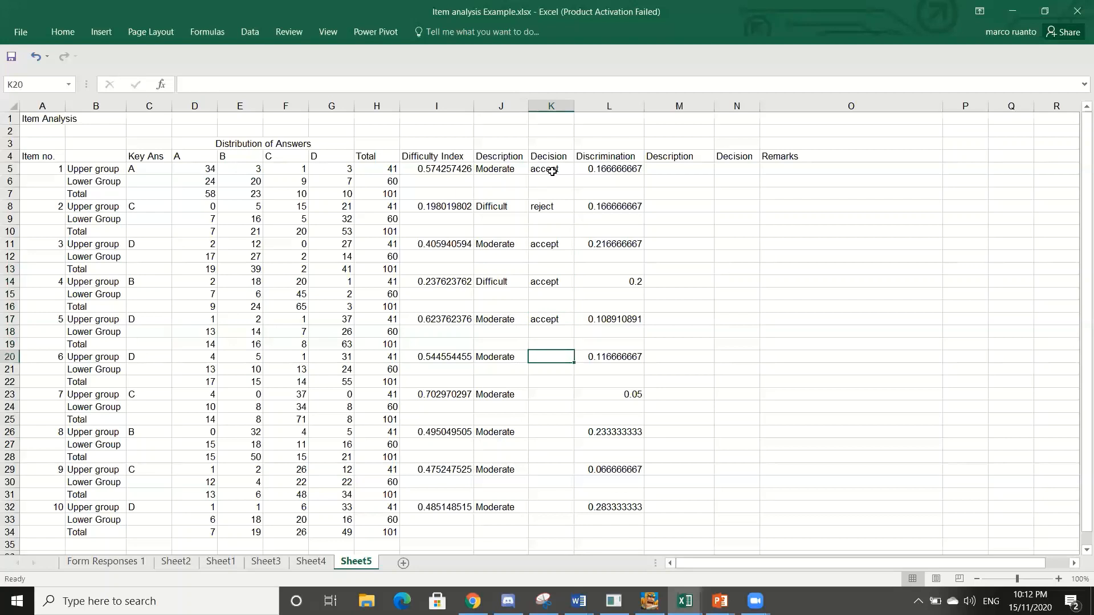
pyautogui.write('ac')
pyautogui.press('Return')
pyautogui.press('Return')
pyautogui.press('Return')
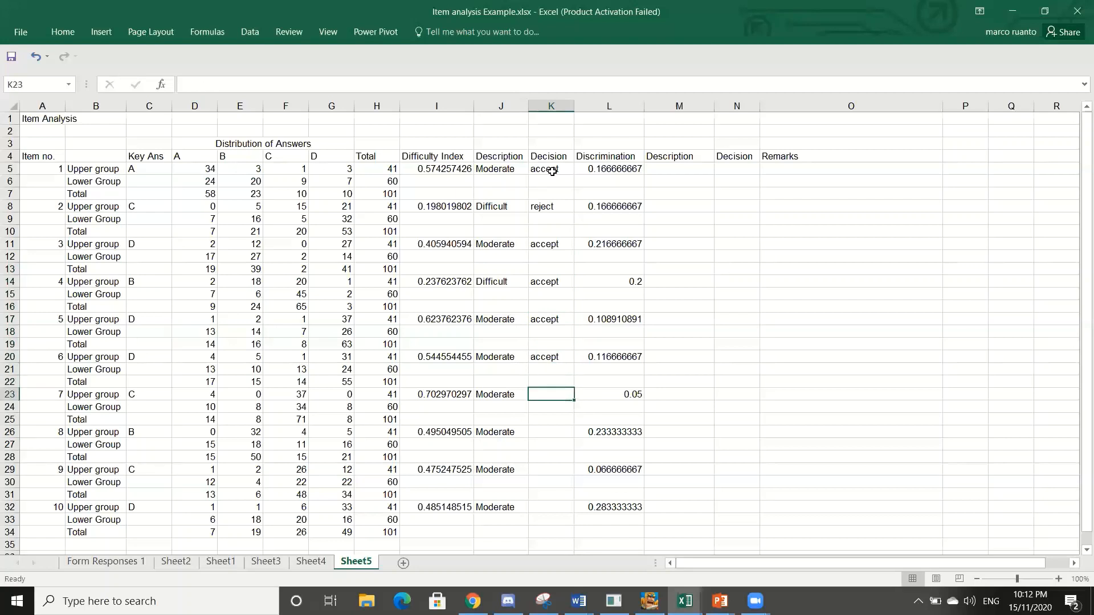
# - Enter accept as the difficulty decision for item 7 in K23 and item 8 in K26
pyautogui.write('ac')
pyautogui.press('Return')
pyautogui.press('Return')
pyautogui.press('Return')
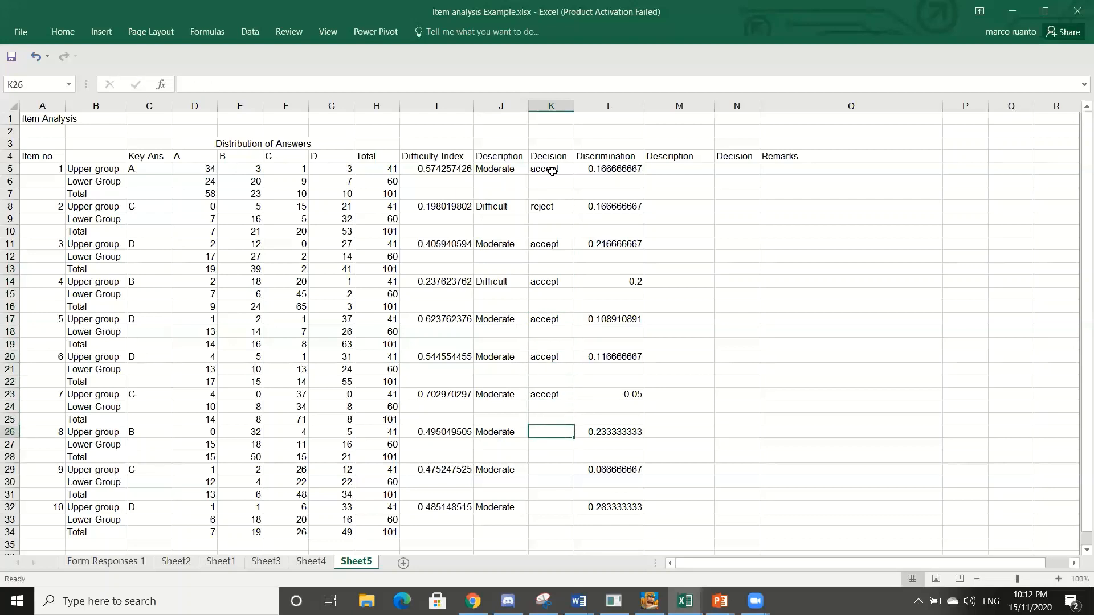
pyautogui.write('ac')
pyautogui.press('Return')
pyautogui.press('Return')
pyautogui.press('Return')
# - Enter accept as the difficulty decision for item 9 in K29 and item 10 in K32
pyautogui.write('ac')
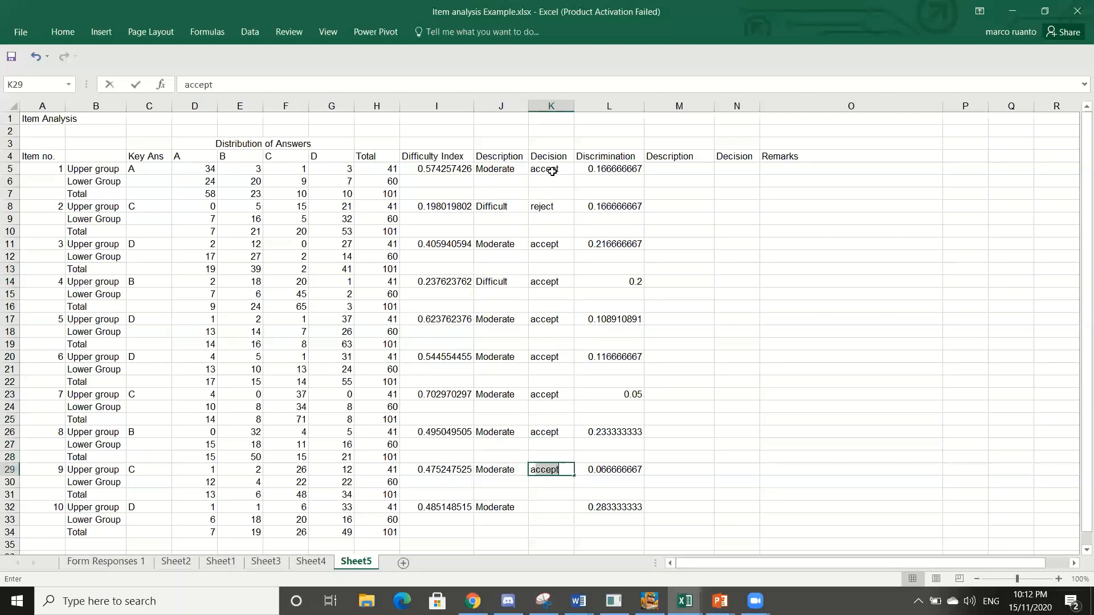
pyautogui.press('Return')
pyautogui.press('Return')
pyautogui.press('Return')
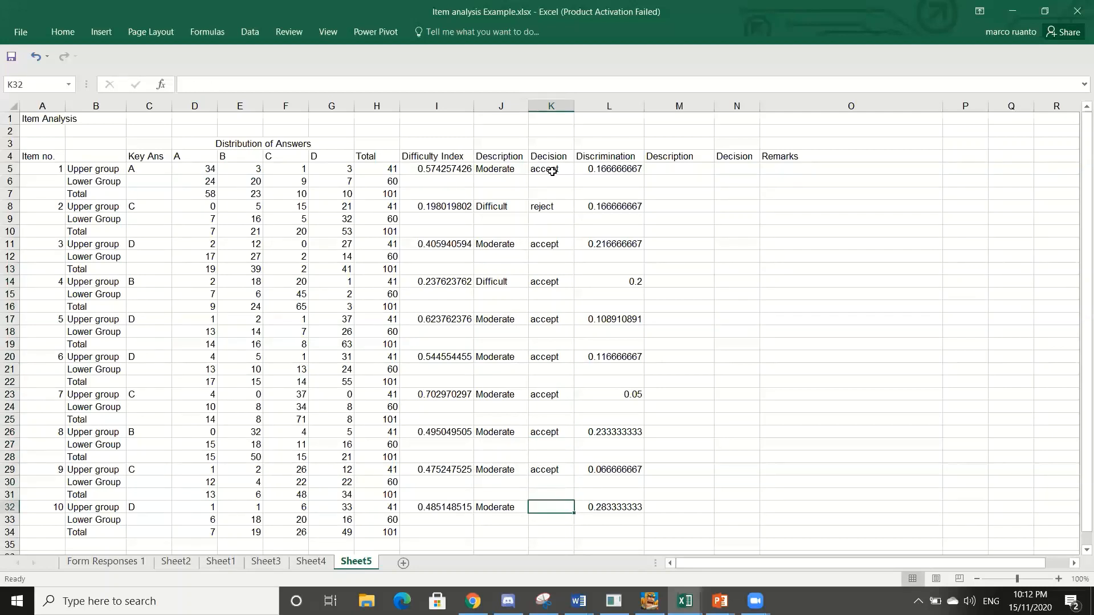
pyautogui.write('accept')
pyautogui.press('Return')
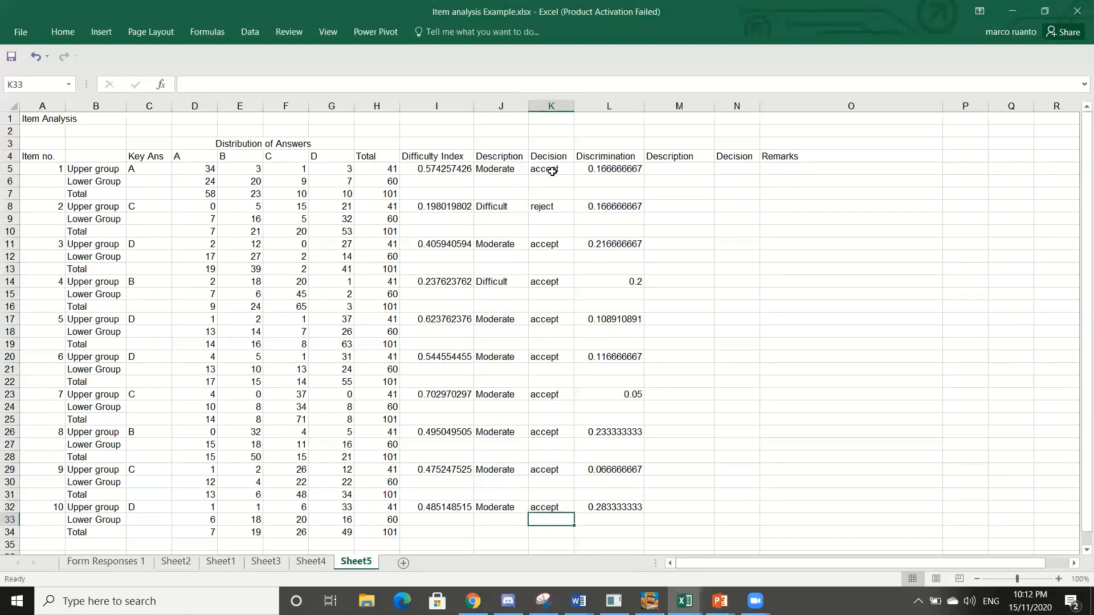
# - Enter Poor as the discrimination description for item 1 in M5 and item 2 in M8
pyautogui.press('Right')
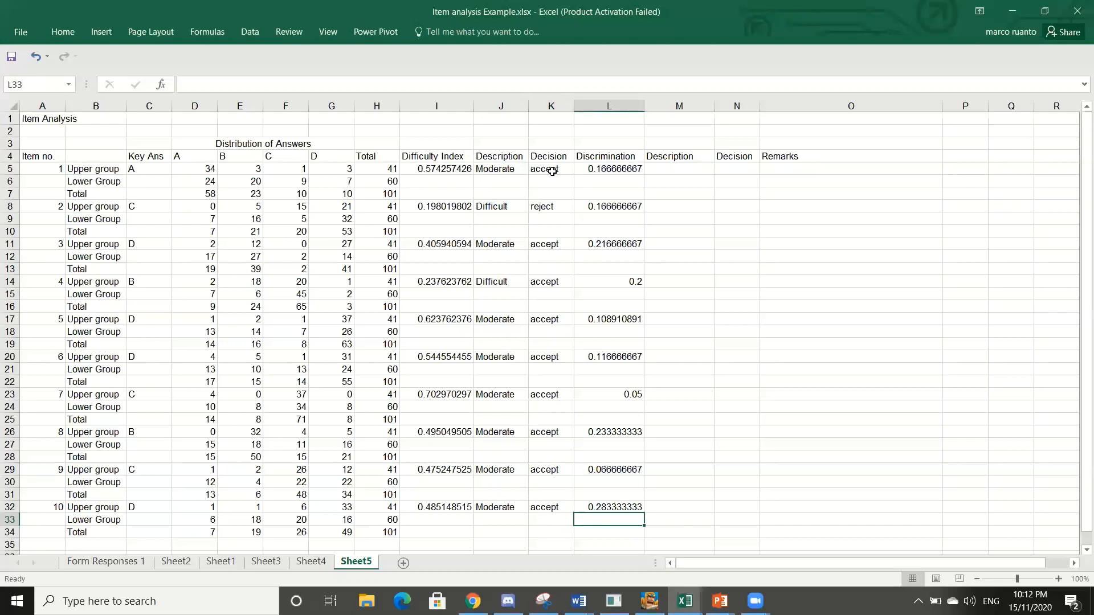
pyautogui.press('Up')
pyautogui.press('Up')
pyautogui.press('Up')
pyautogui.press('Up')
pyautogui.press('Up')
pyautogui.press('Up')
pyautogui.press('Up')
pyautogui.press('Up')
pyautogui.press('Up')
pyautogui.press('Up')
pyautogui.press('Up')
pyautogui.press('Up')
pyautogui.press('Up')
pyautogui.press('Up')
pyautogui.press('Up')
pyautogui.press('Up')
pyautogui.press('Up')
pyautogui.press('Up')
pyautogui.press('Up')
pyautogui.press('Up')
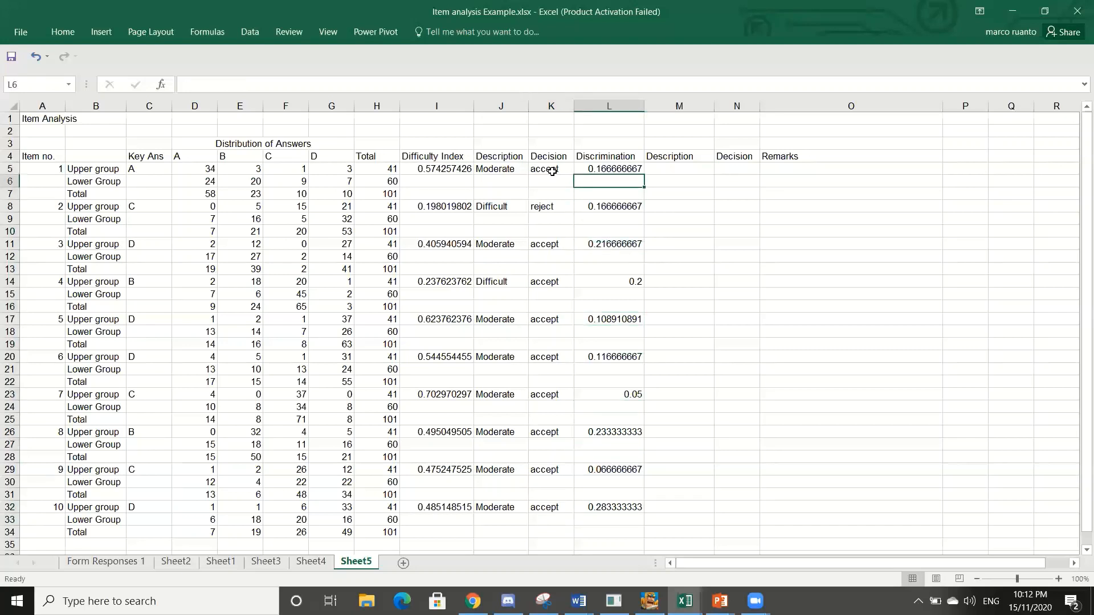
pyautogui.press('Up')
pyautogui.press('Up')
pyautogui.press('Down')
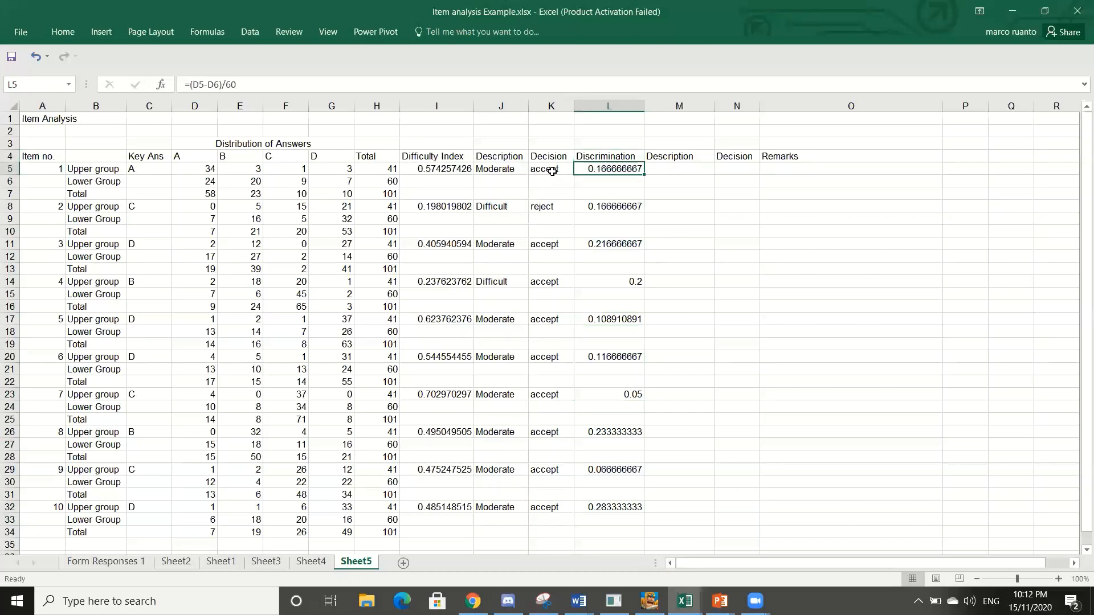
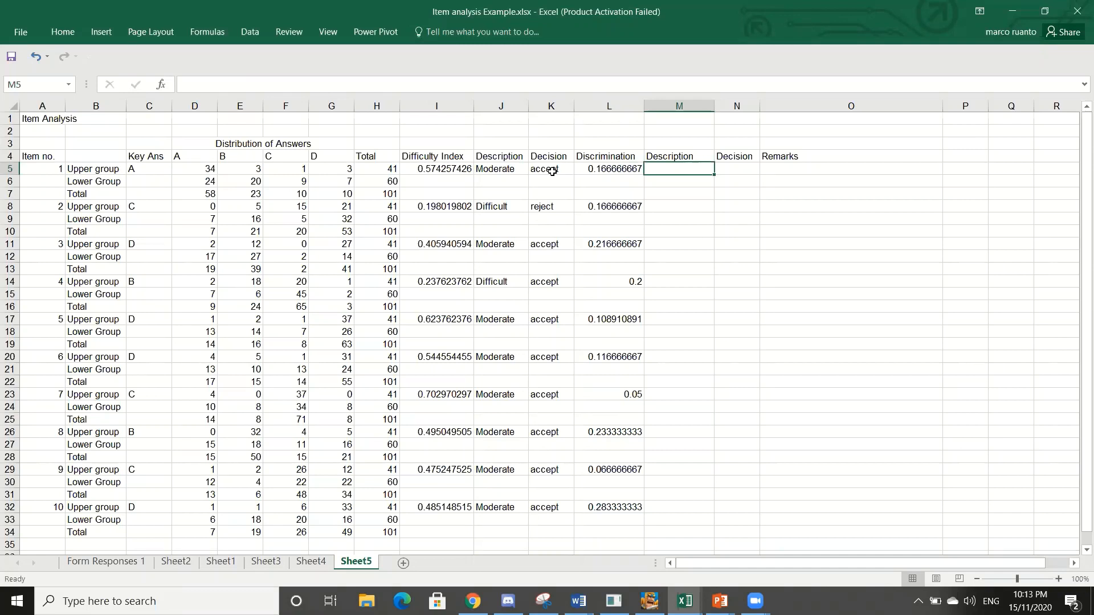
pyautogui.write('P')
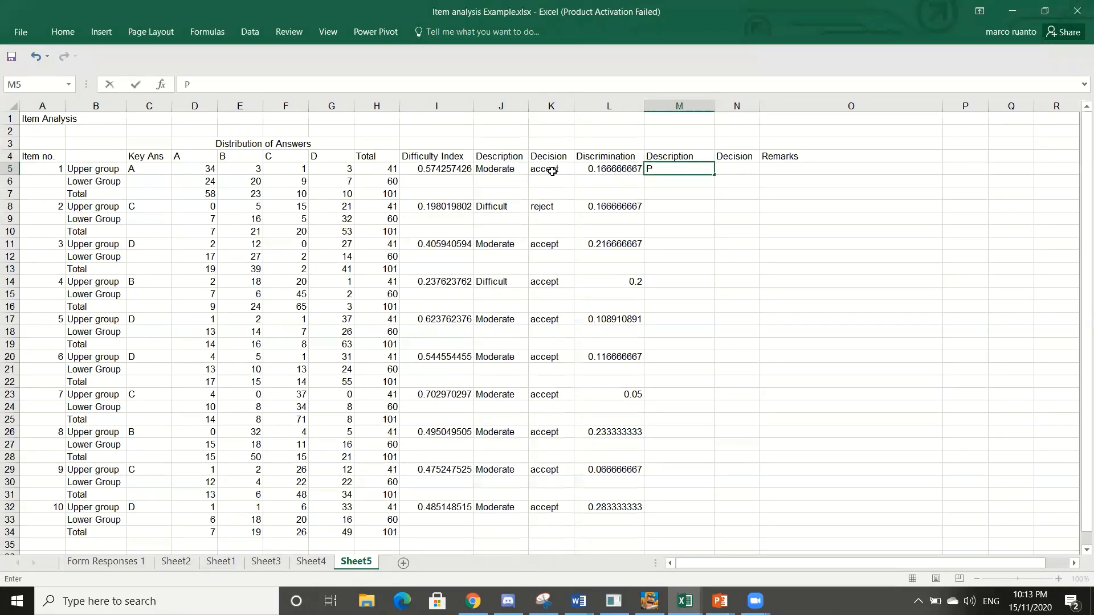
pyautogui.write('oor')
pyautogui.press('Return')
pyautogui.press('Return')
pyautogui.press('Return')
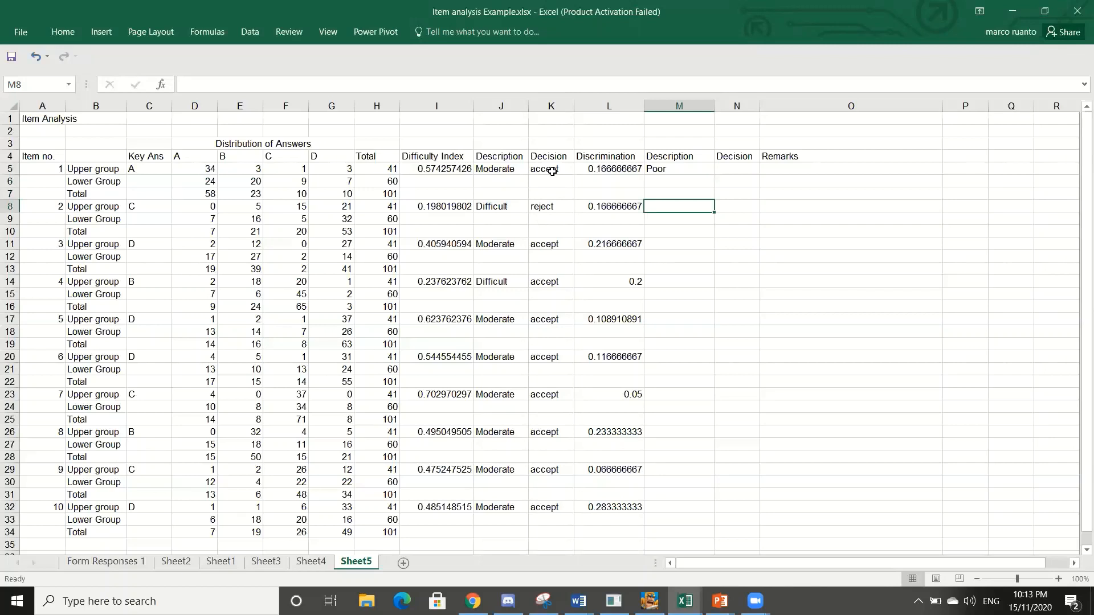
pyautogui.write('Poor')
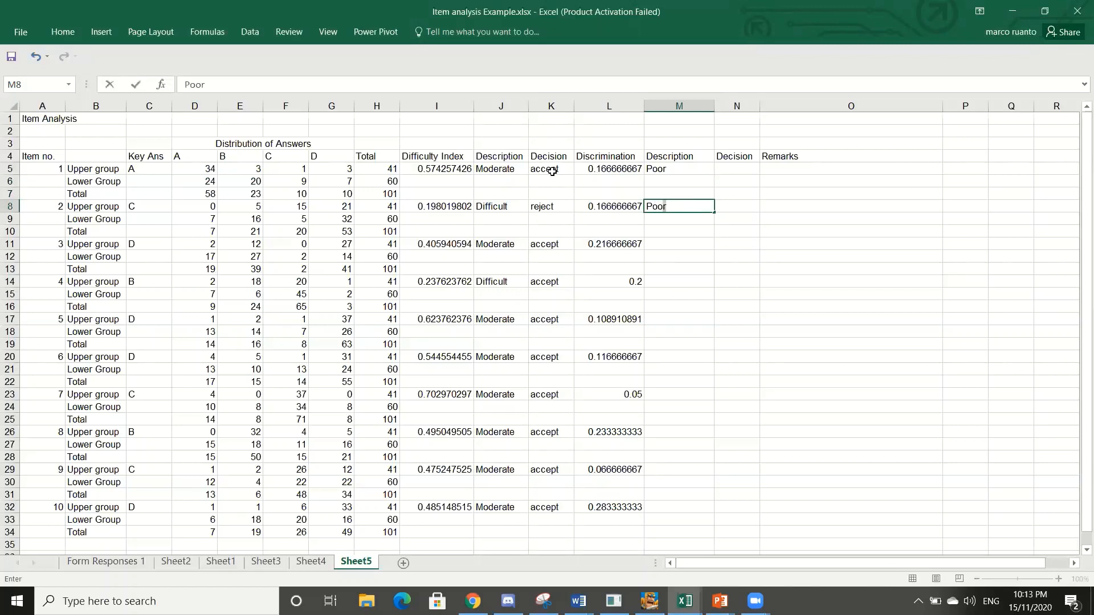
pyautogui.press('Return')
pyautogui.press('Return')
pyautogui.press('Return')
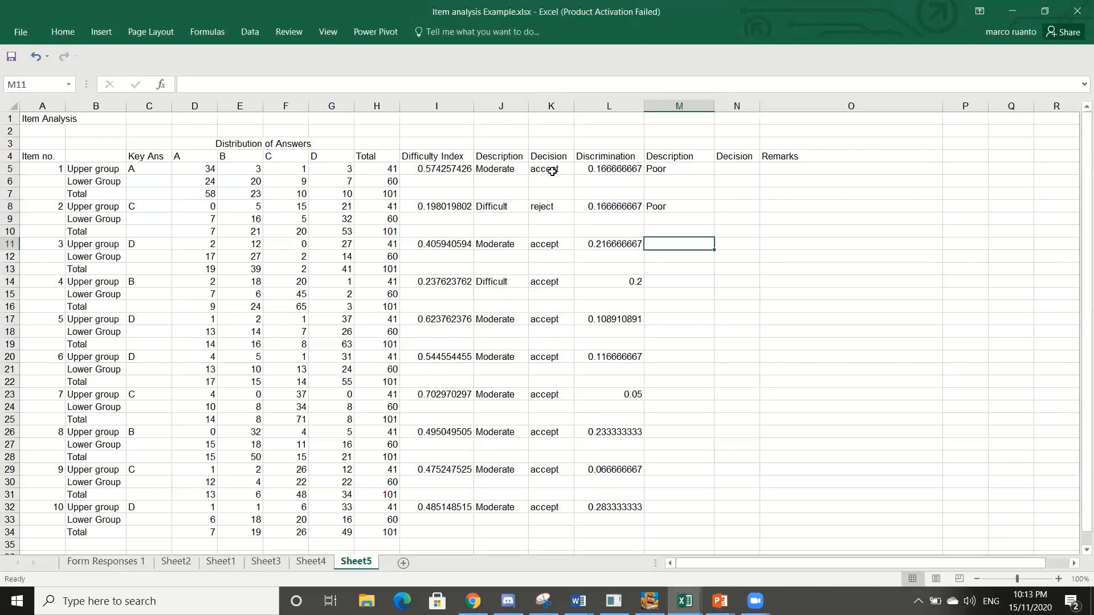
# - Enter Marginal as the discrimination description for item 3 in M11 and item 4 in M14
pyautogui.write('Margina')
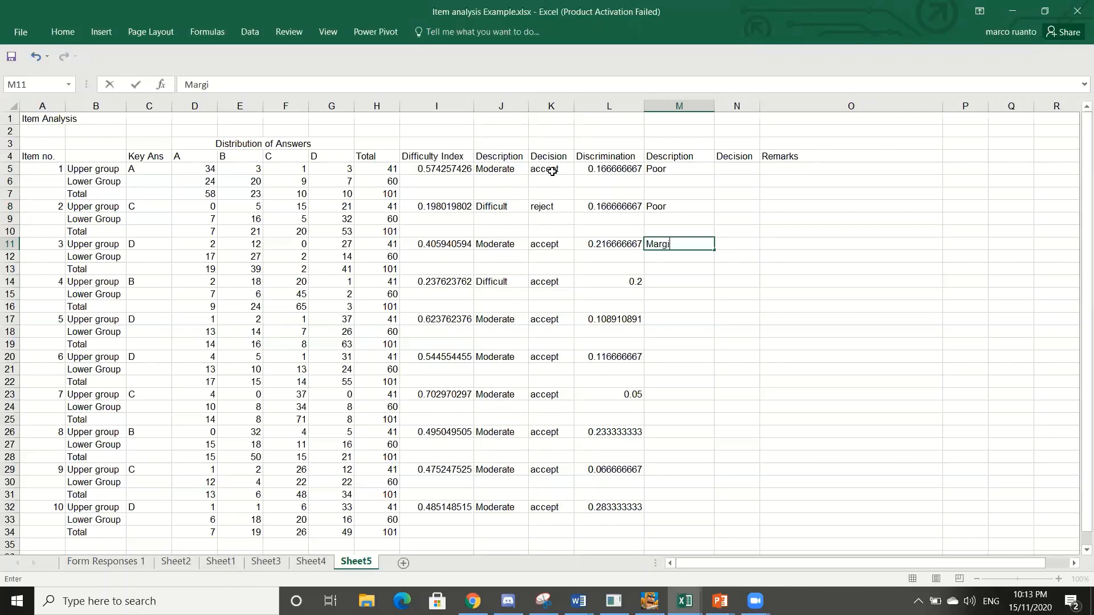
pyautogui.write('l')
pyautogui.press('Return')
pyautogui.press('Return')
pyautogui.press('Return')
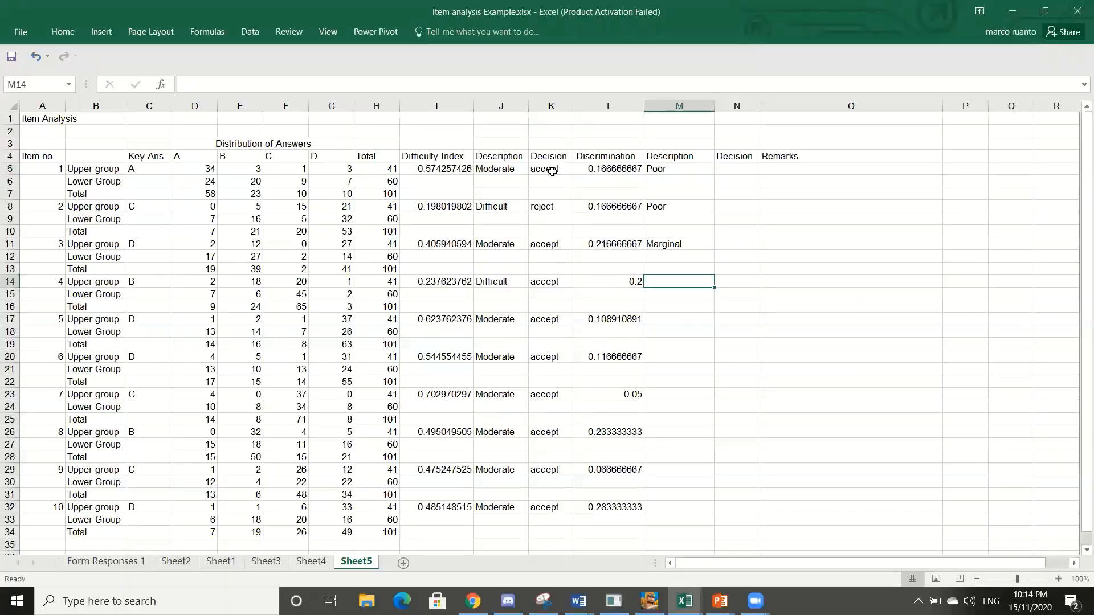
pyautogui.write('M')
pyautogui.press('Return')
pyautogui.press('Return')
pyautogui.press('Return')
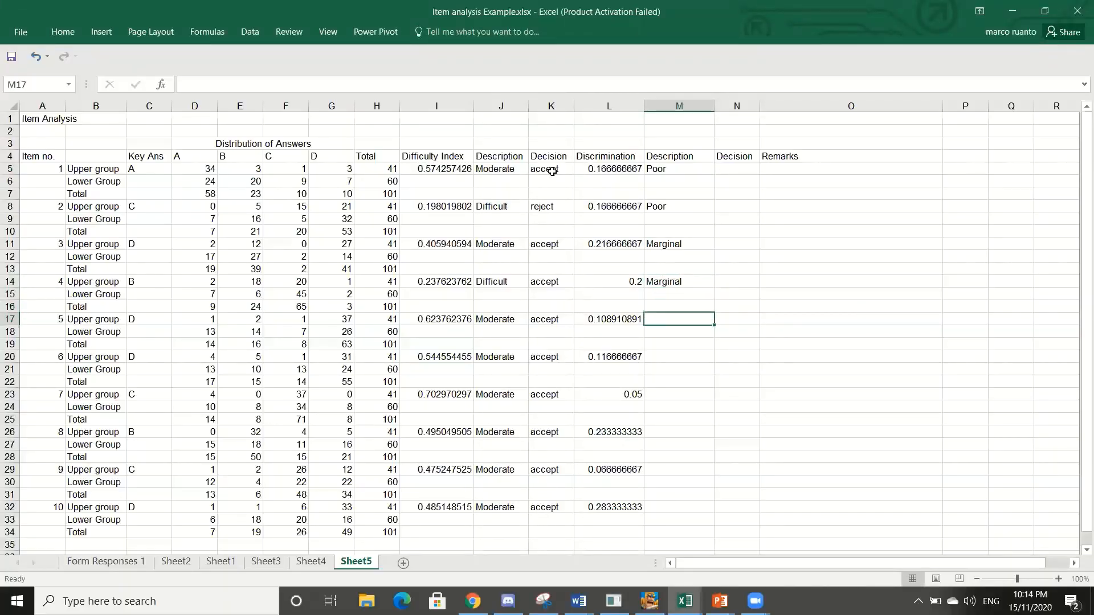
# - Enter Poor as the discrimination description for item 5 in M17 and item 6 in M20
pyautogui.write('Poor')
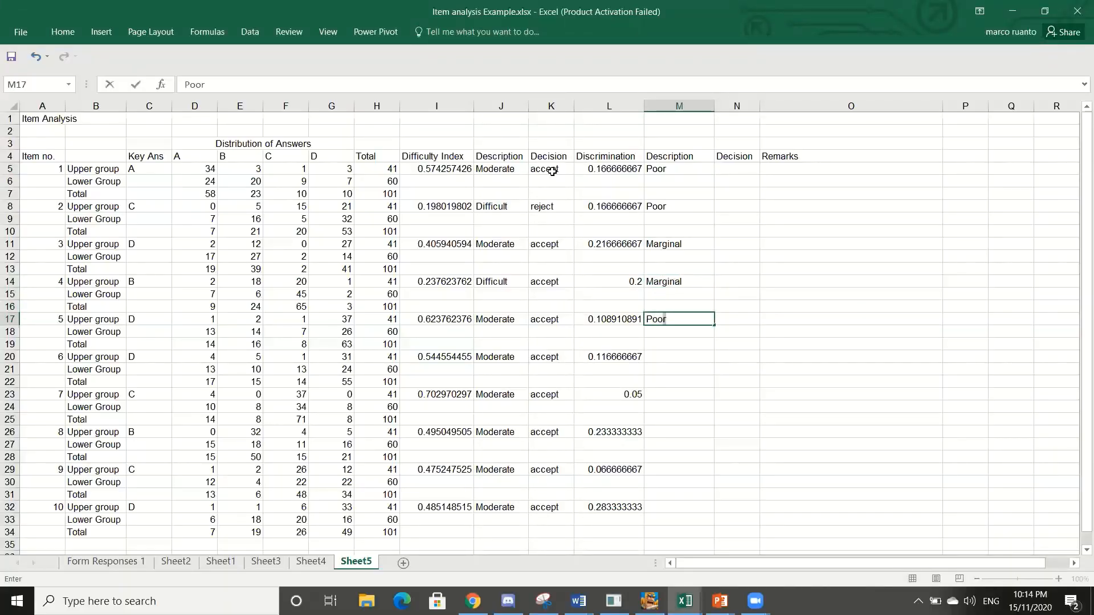
pyautogui.press('Return')
pyautogui.press('Return')
pyautogui.press('Return')
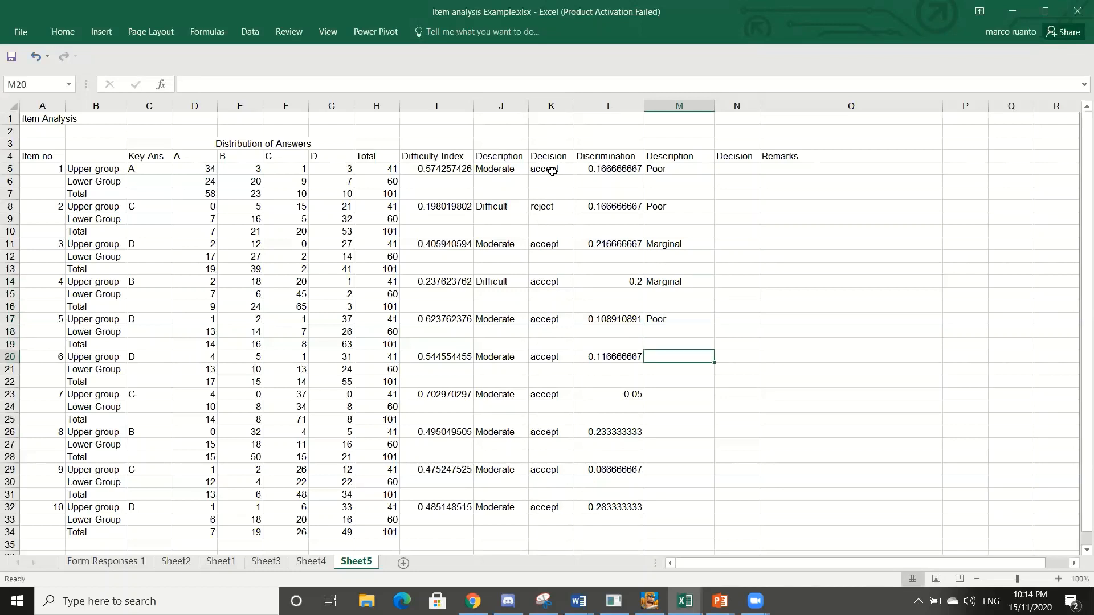
pyautogui.write('Poor')
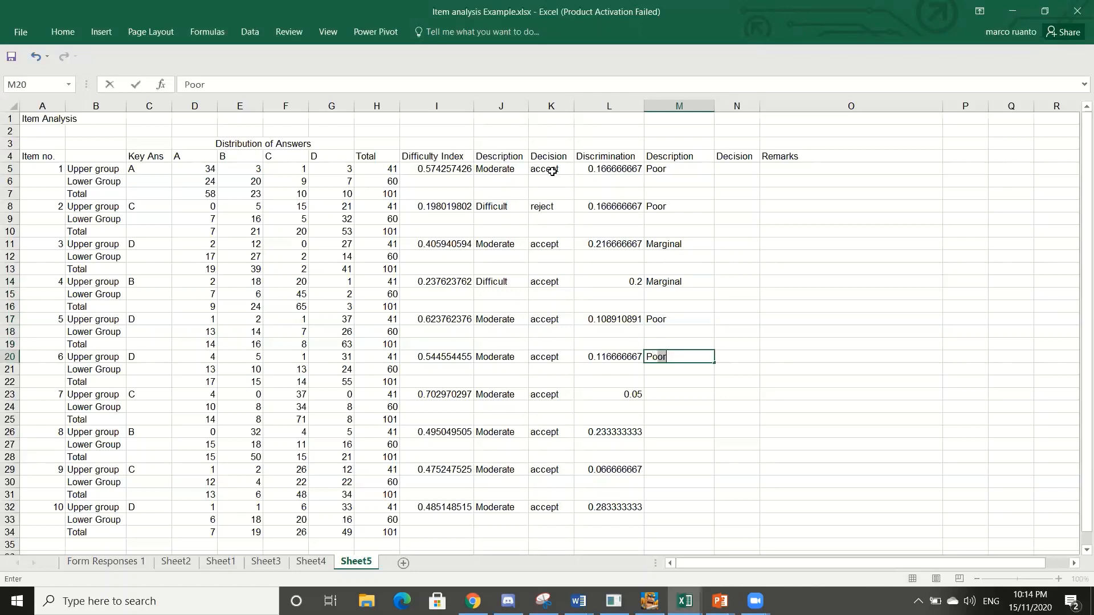
pyautogui.press('Return')
pyautogui.press('Return')
pyautogui.press('Return')
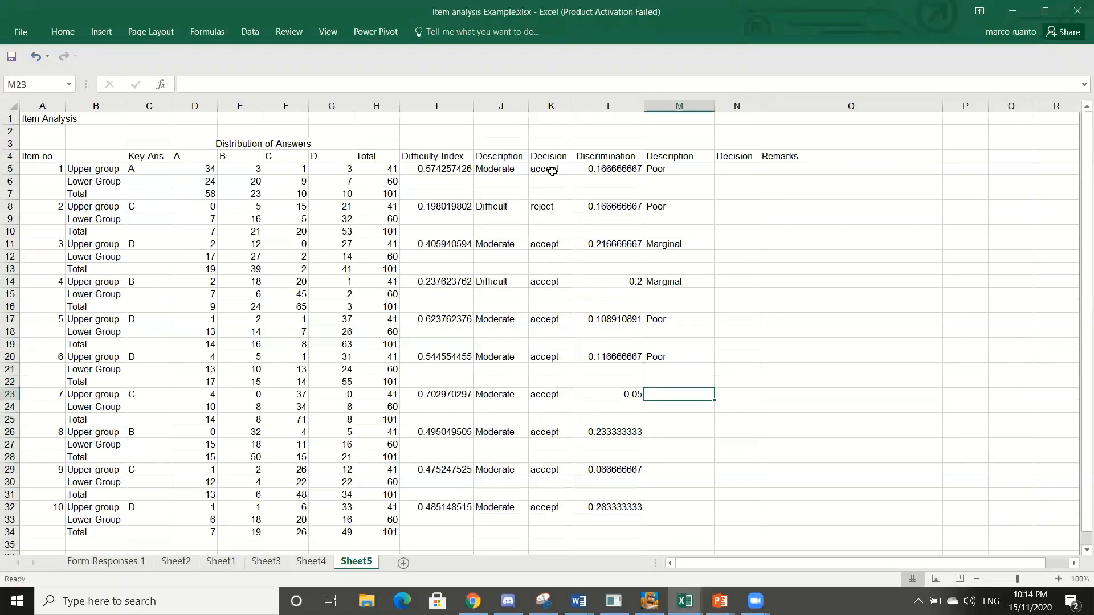
# - Enter Poor as the discrimination description for item 7 in M23 and Marginal for item 8 in M26
pyautogui.write('Poor')
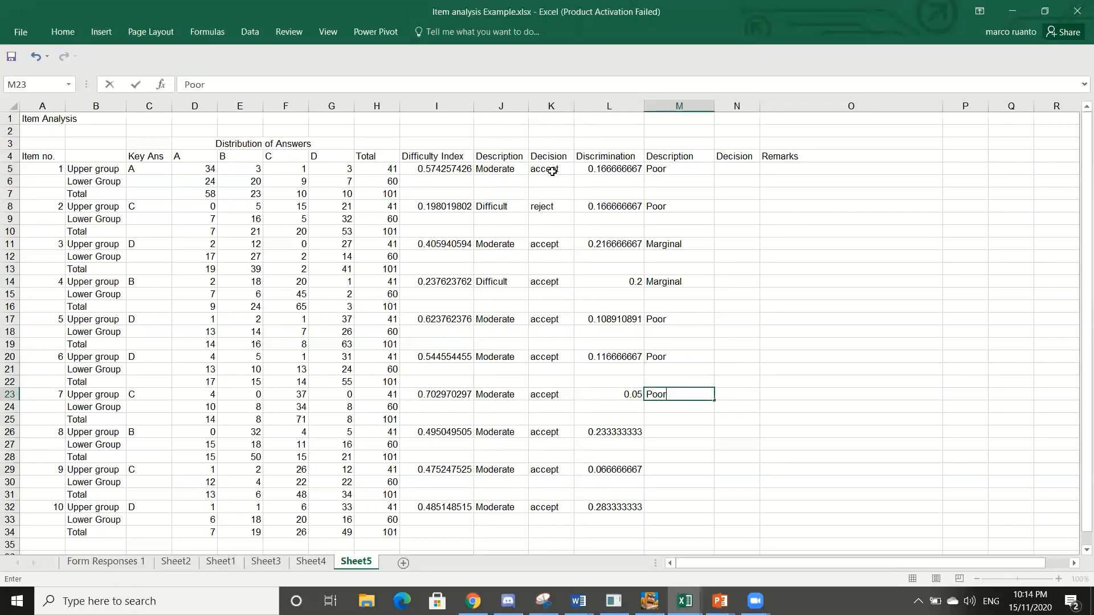
pyautogui.press('Return')
pyautogui.press('Return')
pyautogui.press('Return')
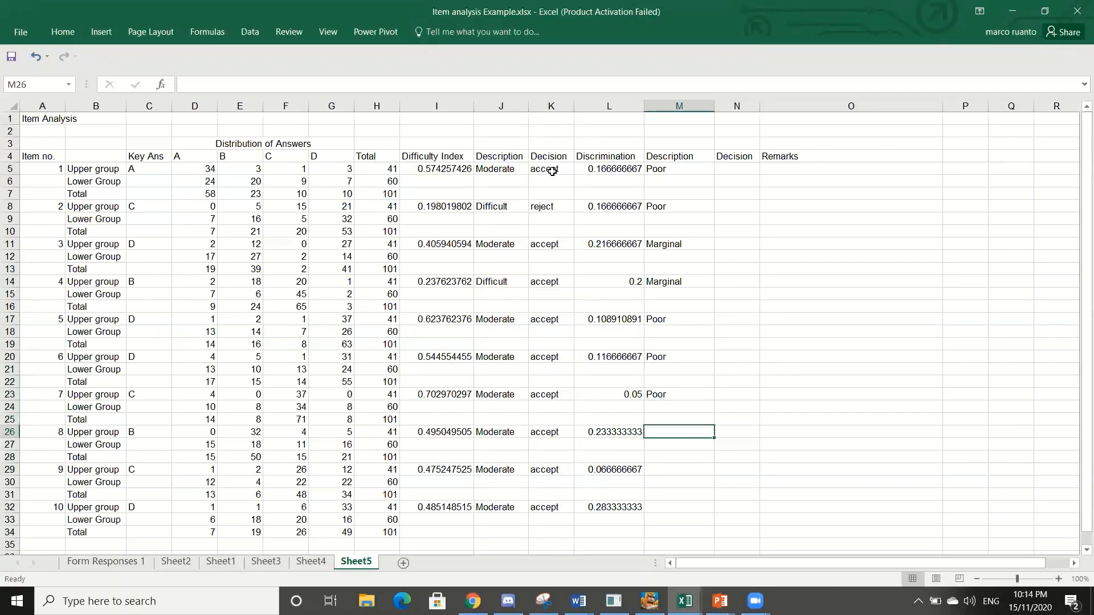
pyautogui.write('Marginal')
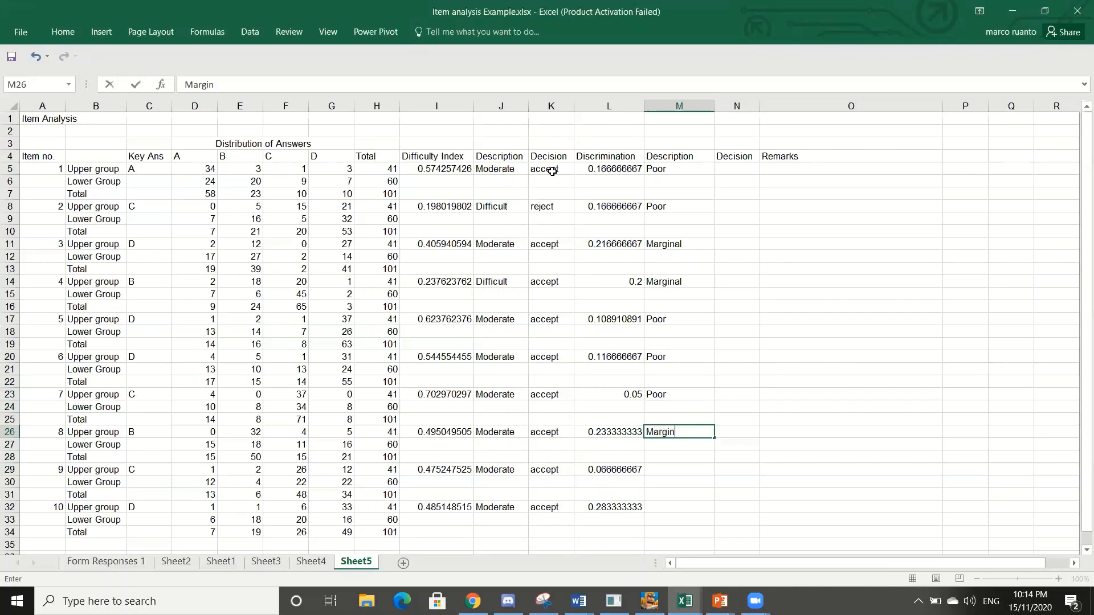
pyautogui.press('Return')
pyautogui.press('Return')
pyautogui.press('Return')
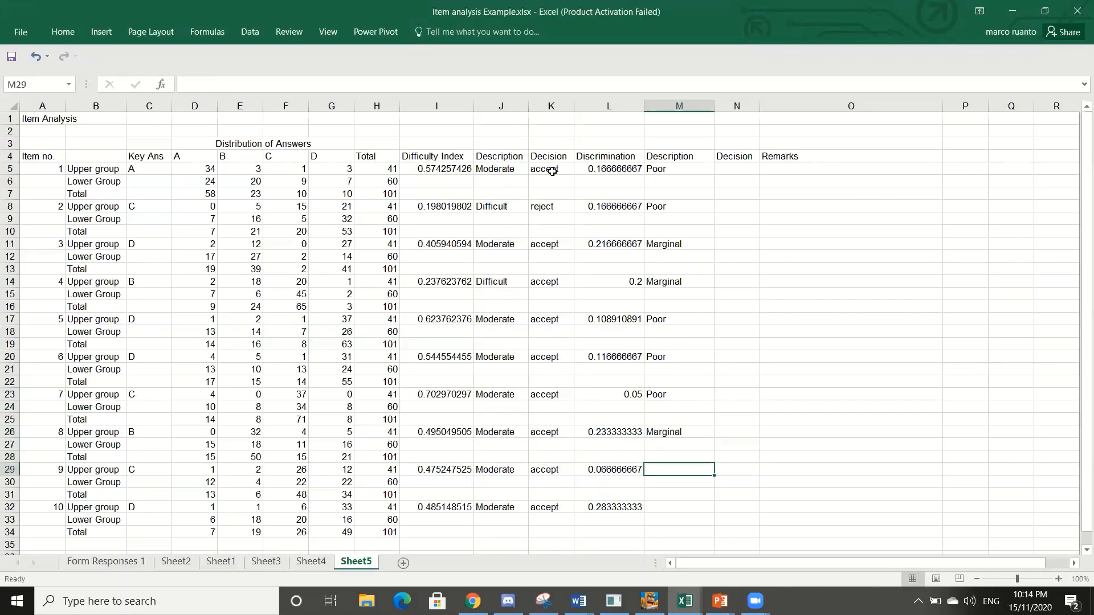
# - Enter Poor as the discrimination description for item 9 in M29 and Marginal for item 10 in M32
pyautogui.write('Pooroo')
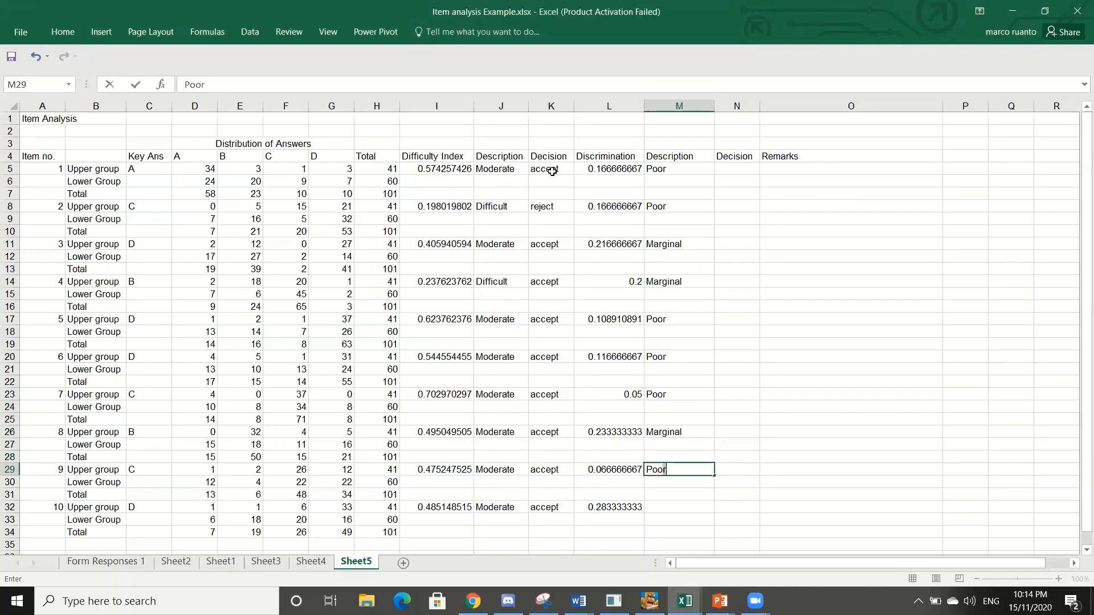
pyautogui.write('r')
pyautogui.press('Return')
pyautogui.press('Return')
pyautogui.press('Return')
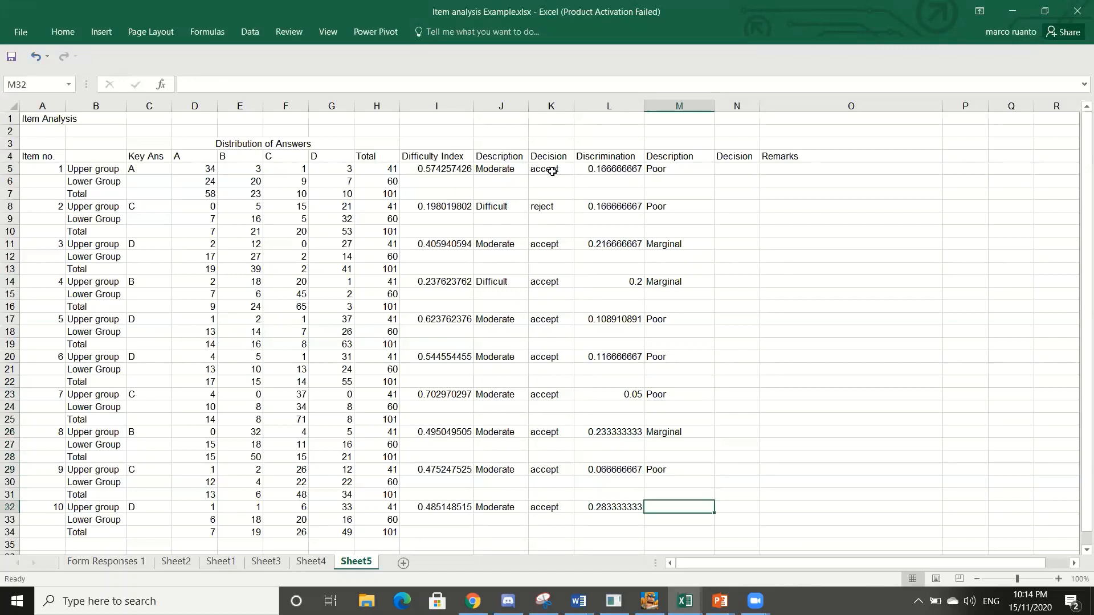
pyautogui.write('Marginal')
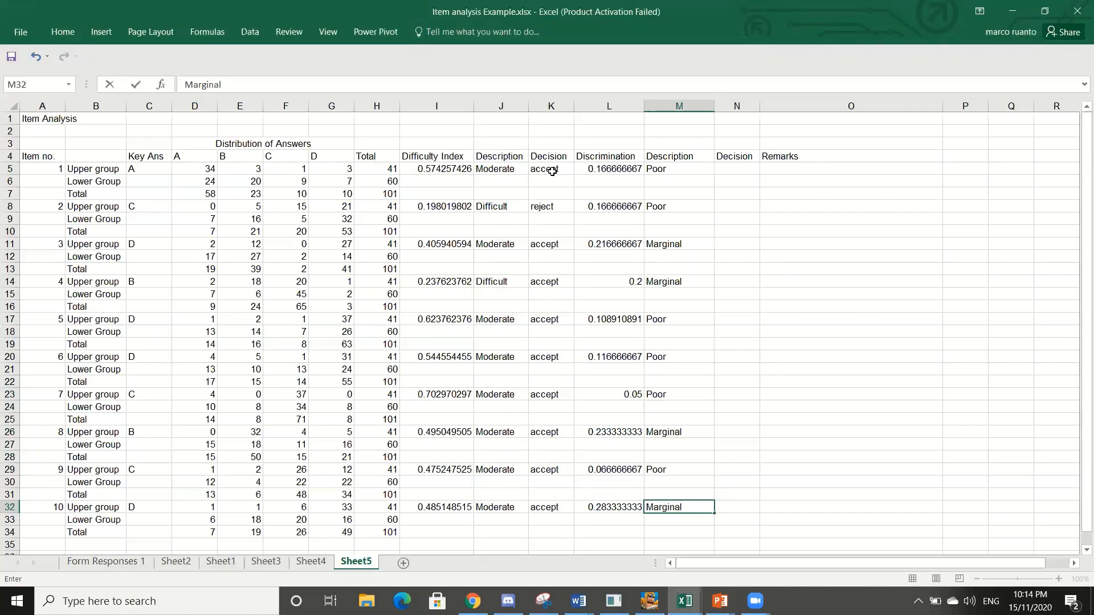
pyautogui.press('Tab')
# - Compare item 1's difficulty decision in K5 with its discrimination index and description in row 5
pyautogui.press('Up')
pyautogui.press('Up')
pyautogui.press('Up')
pyautogui.press('Up')
pyautogui.press('Up')
pyautogui.press('Up')
pyautogui.press('Up')
pyautogui.press('Up')
pyautogui.press('Up')
pyautogui.press('Up')
pyautogui.press('Up')
pyautogui.press('Up')
pyautogui.press('Up')
pyautogui.press('Up')
pyautogui.press('Up')
pyautogui.press('Up')
pyautogui.press('Up')
pyautogui.press('Up')
pyautogui.press('Up')
pyautogui.press('Up')
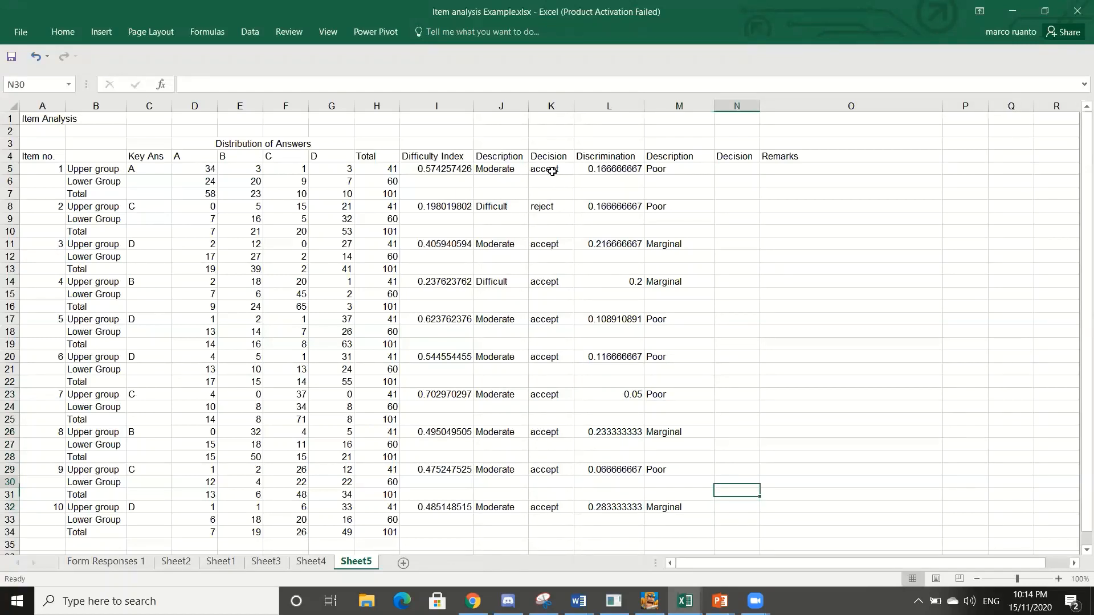
pyautogui.press('Up')
pyautogui.press('Up')
pyautogui.press('Up')
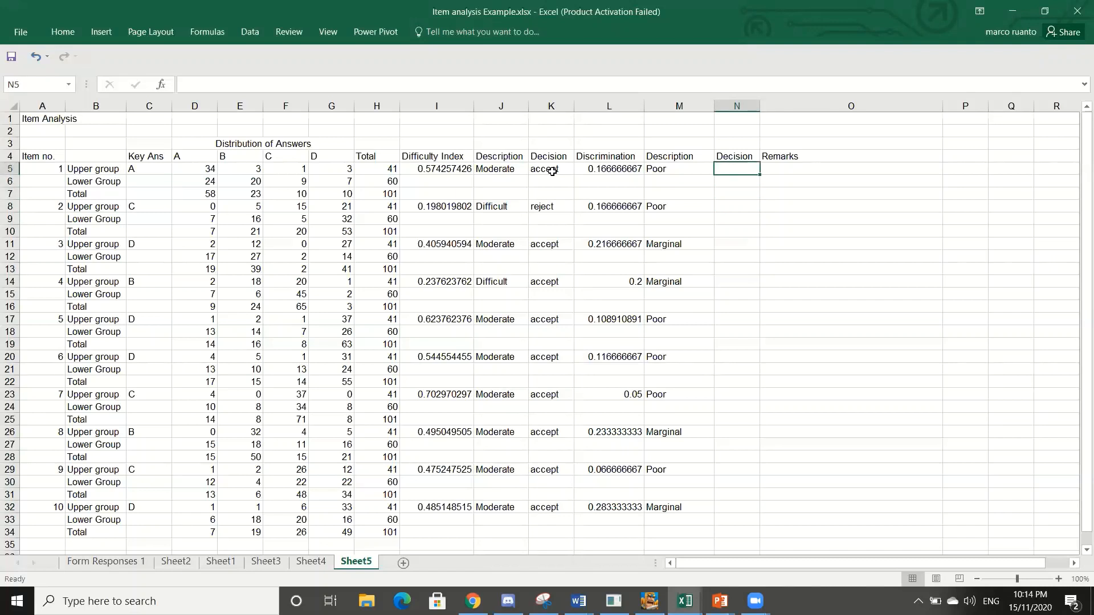
pyautogui.press('Down')
pyautogui.press('Down')
pyautogui.press('Up')
pyautogui.press('Up')
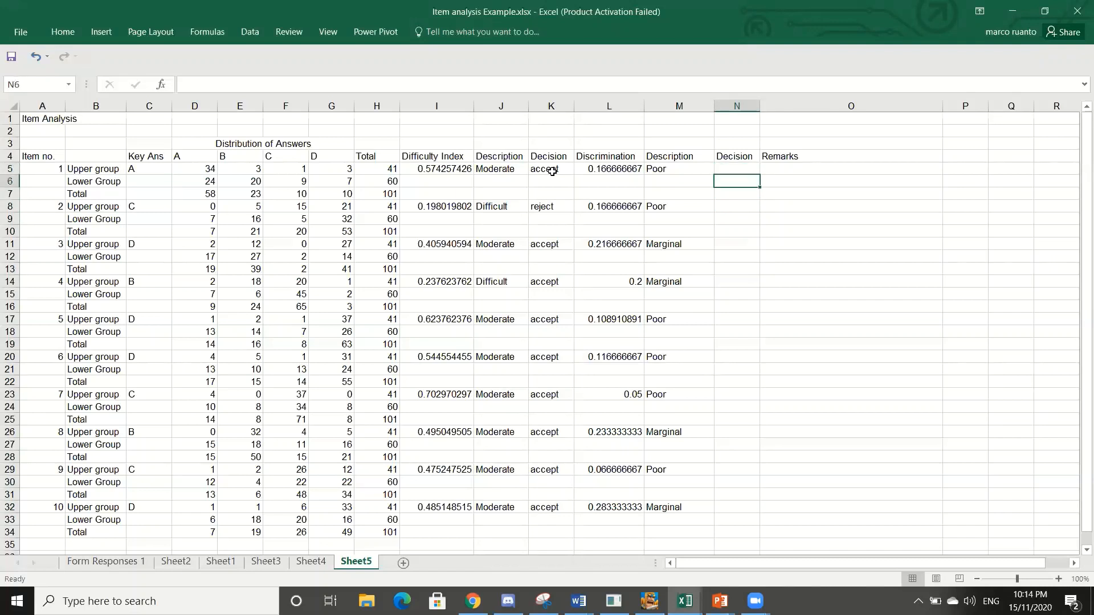
pyautogui.press('Left')
pyautogui.press('Left')
pyautogui.press('Left')
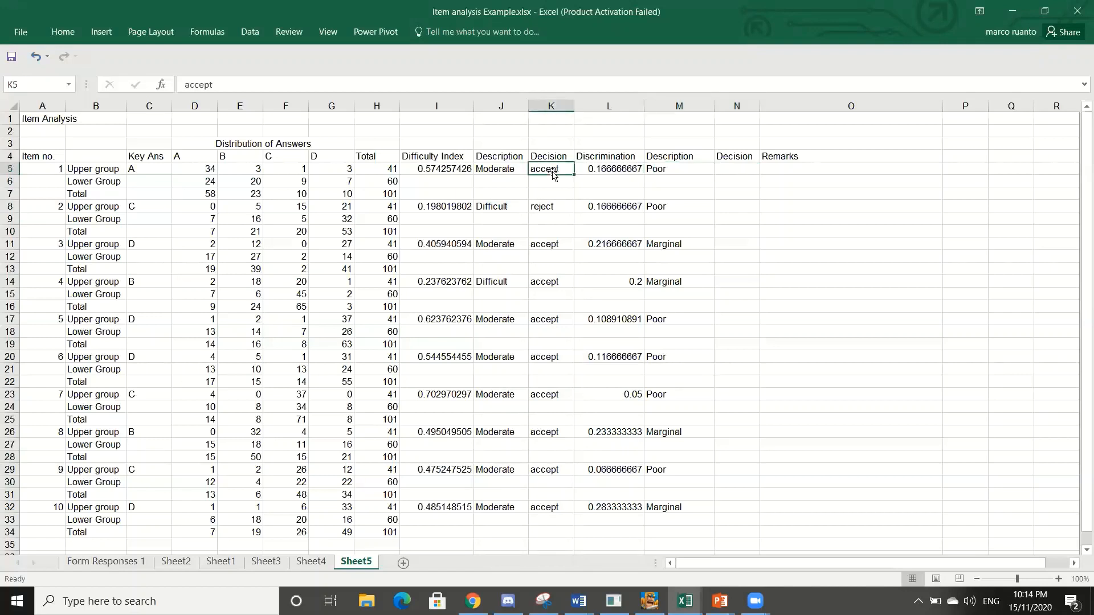
pyautogui.press('Right')
pyautogui.press('Right')
pyautogui.press('Left')
pyautogui.press('Left')
pyautogui.press('Right')
pyautogui.press('Right')
pyautogui.press('Right')
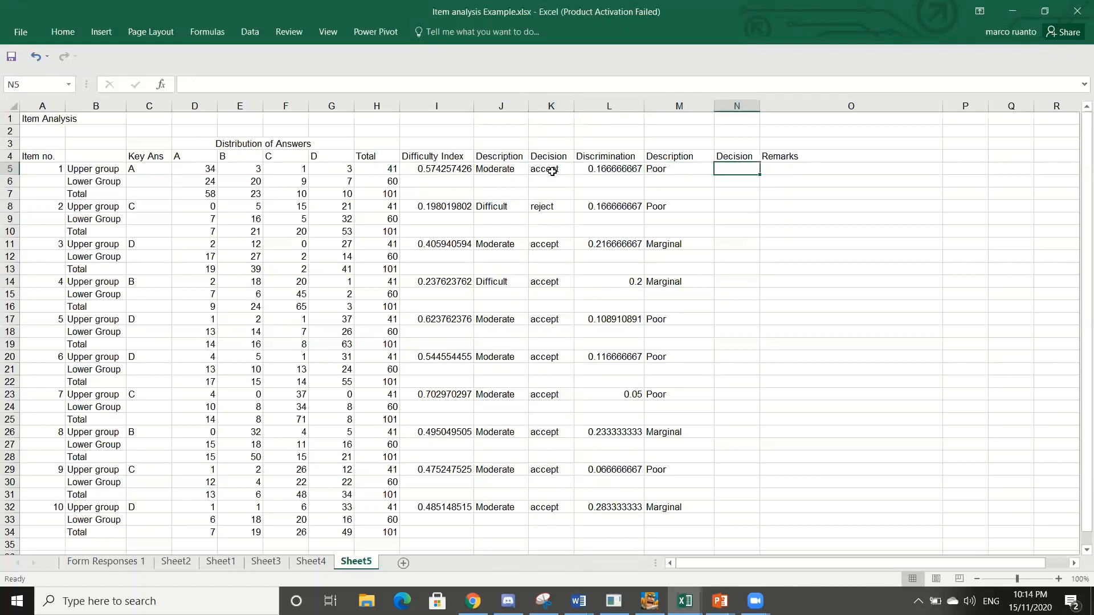
# - Enter Revised as the discrimination decision for item 1 in N5
pyautogui.write('RE')
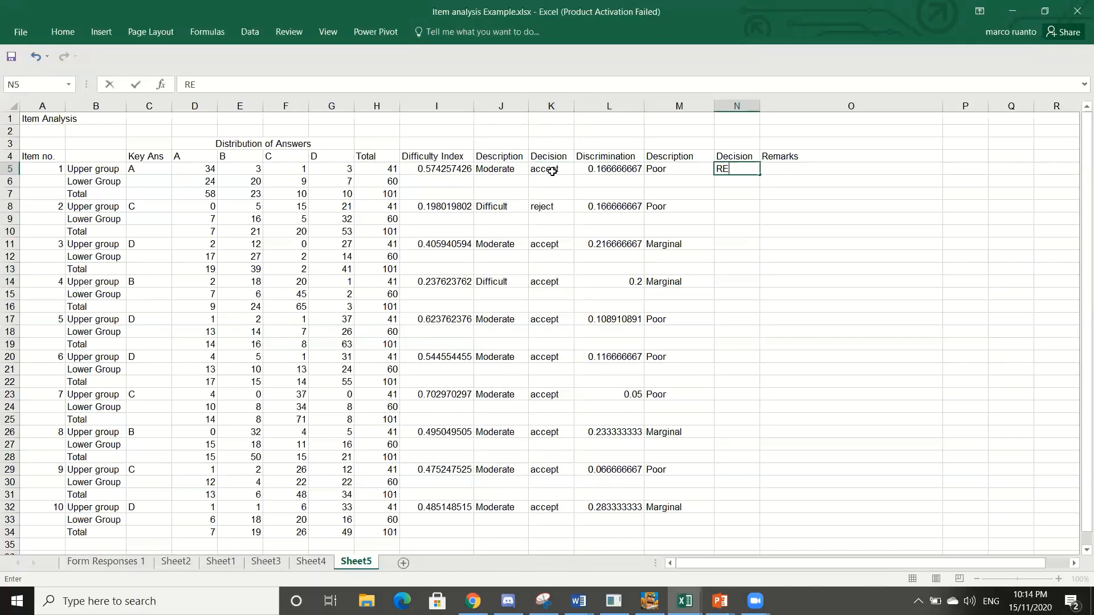
pyautogui.write('vie')
pyautogui.write('sed')
pyautogui.press('Left')
pyautogui.press('Left')
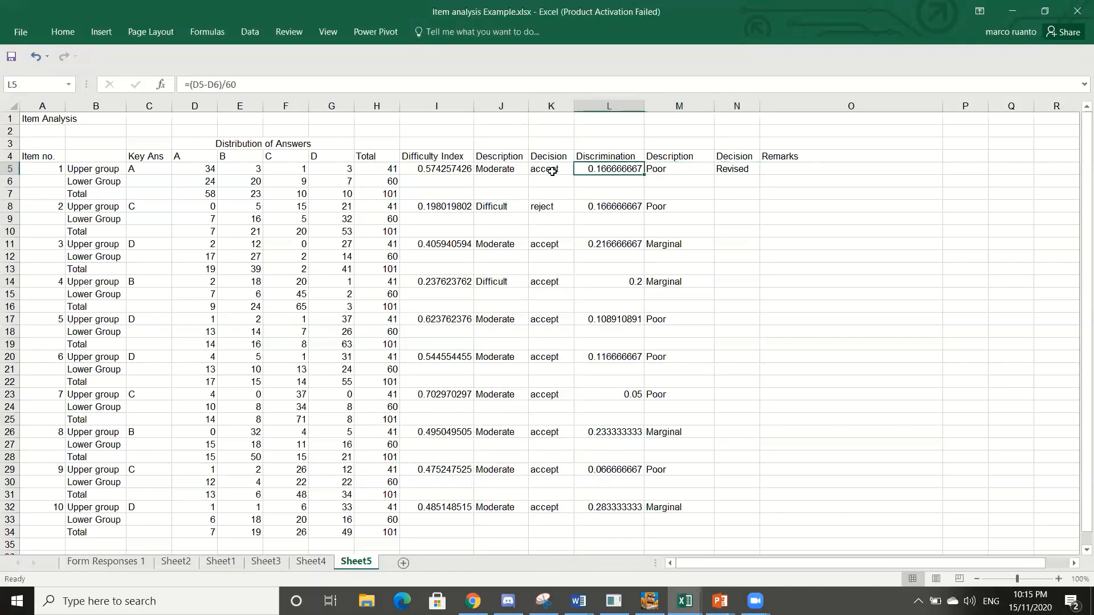
# - Check item 2's difficulty decision and discrimination description, and enter Reject as its discrimination decision in N8
pyautogui.press('Down')
pyautogui.press('Down')
pyautogui.press('Down')
pyautogui.press('Right')
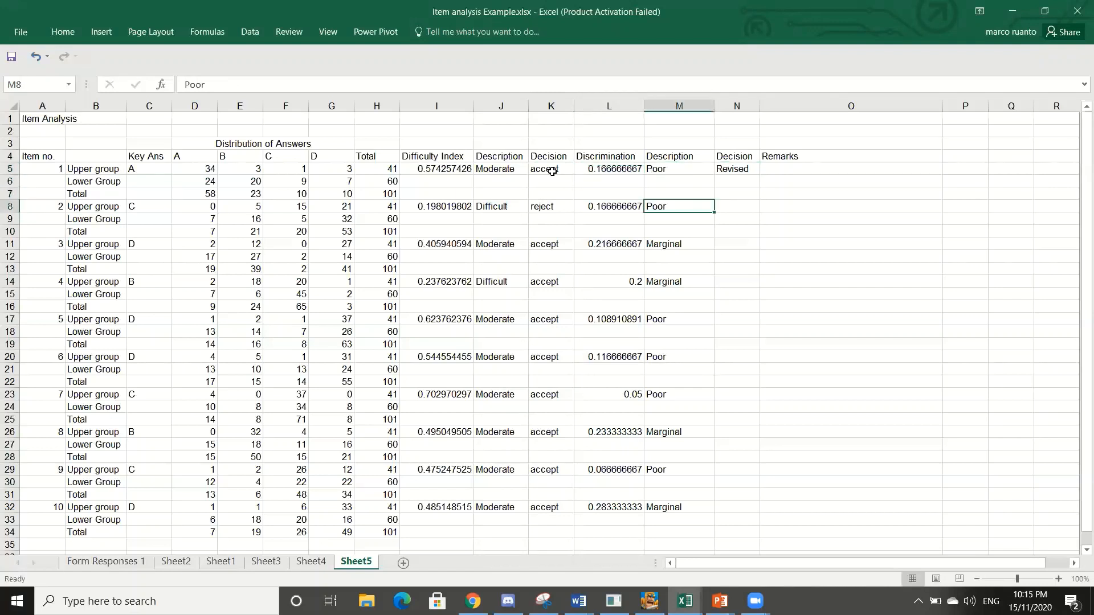
pyautogui.press('Left')
pyautogui.press('Left')
pyautogui.press('Right')
pyautogui.press('Right')
pyautogui.press('Right')
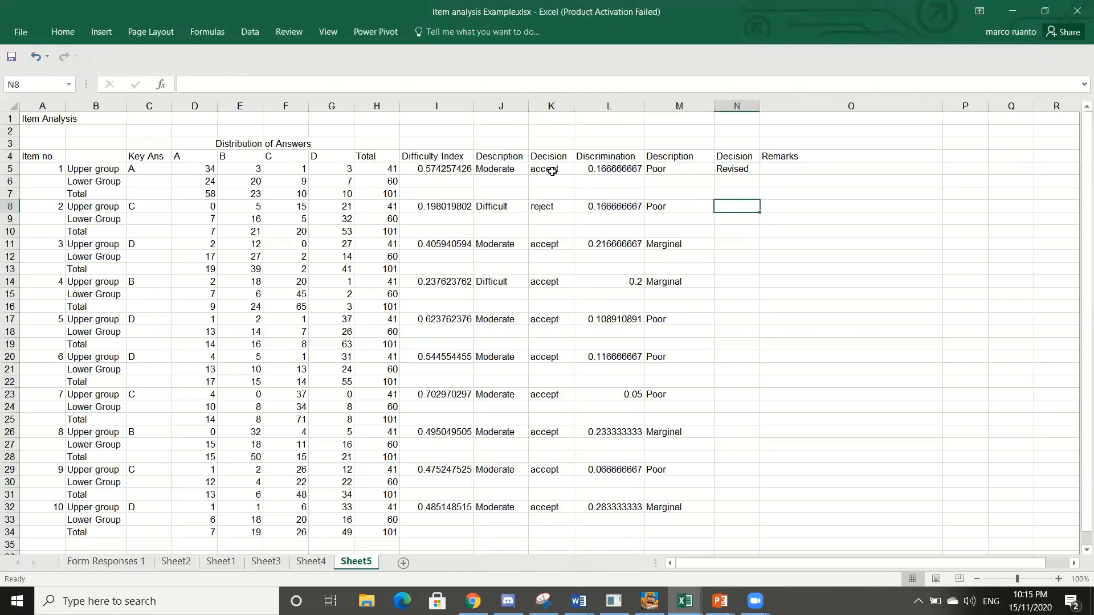
pyautogui.write('Revised')
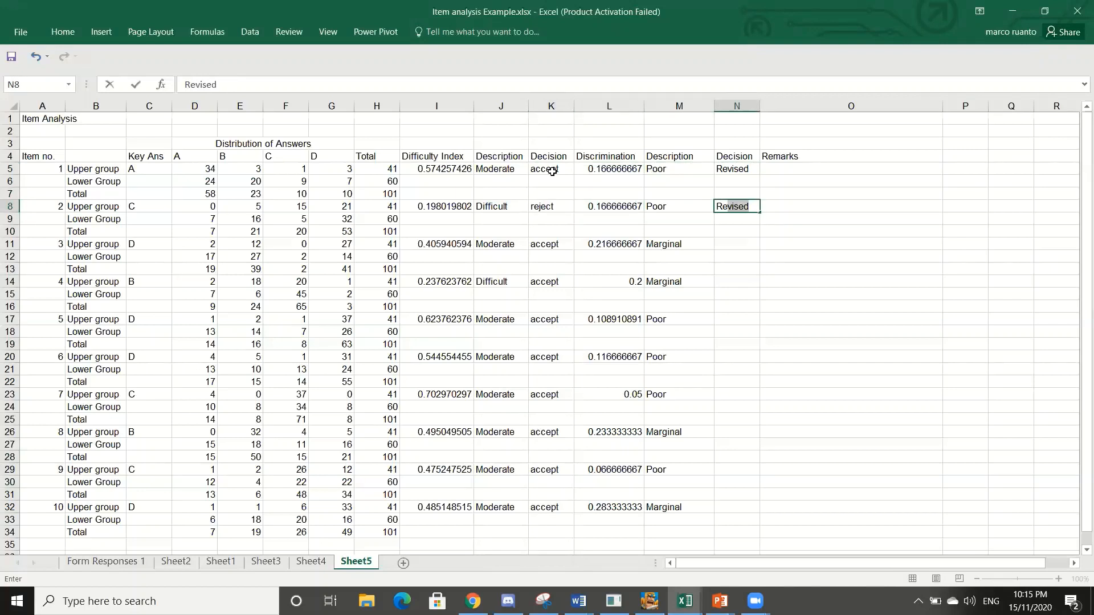
pyautogui.write('ject')
pyautogui.press('Return')
pyautogui.press('Return')
pyautogui.press('Return')
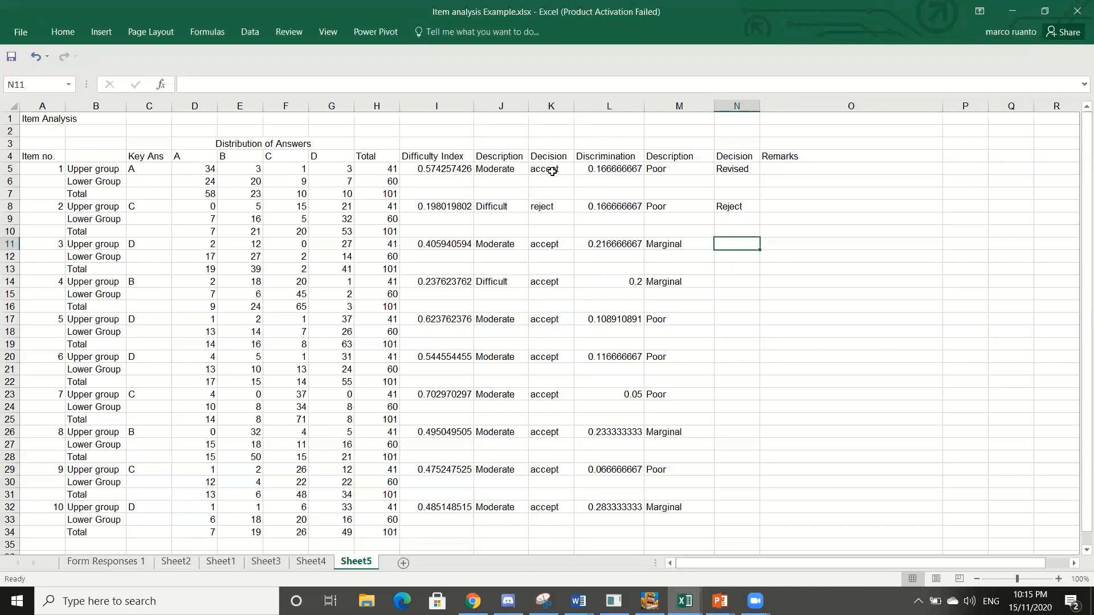
# - Enter Accept as the discrimination decision for item 3 in N11 and item 4 in N14
pyautogui.write('Acce')
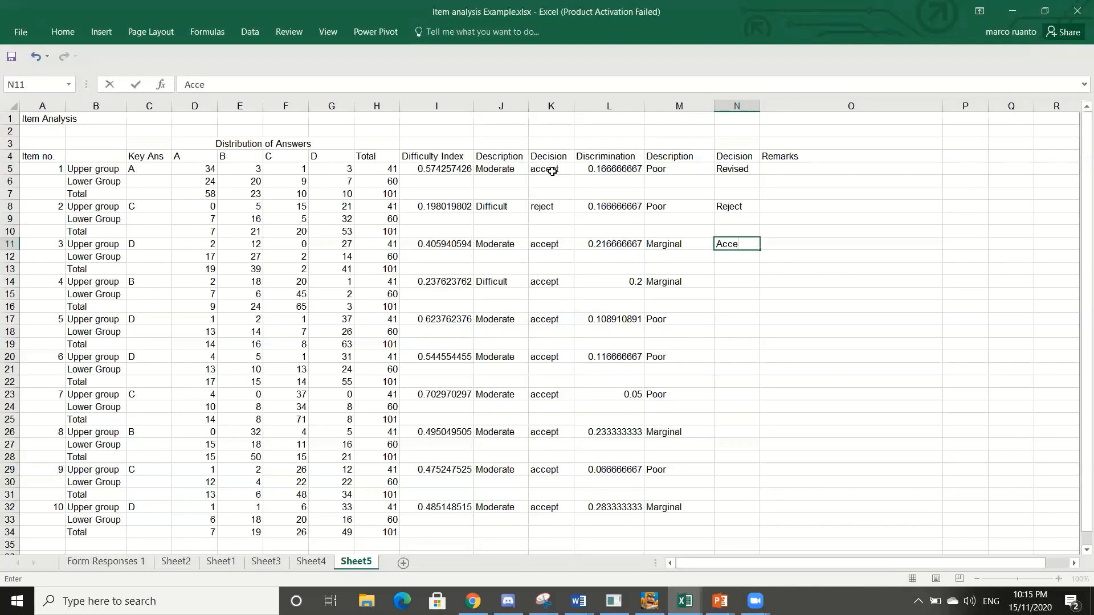
pyautogui.write('pt')
pyautogui.press('Return')
pyautogui.press('Return')
pyautogui.press('Return')
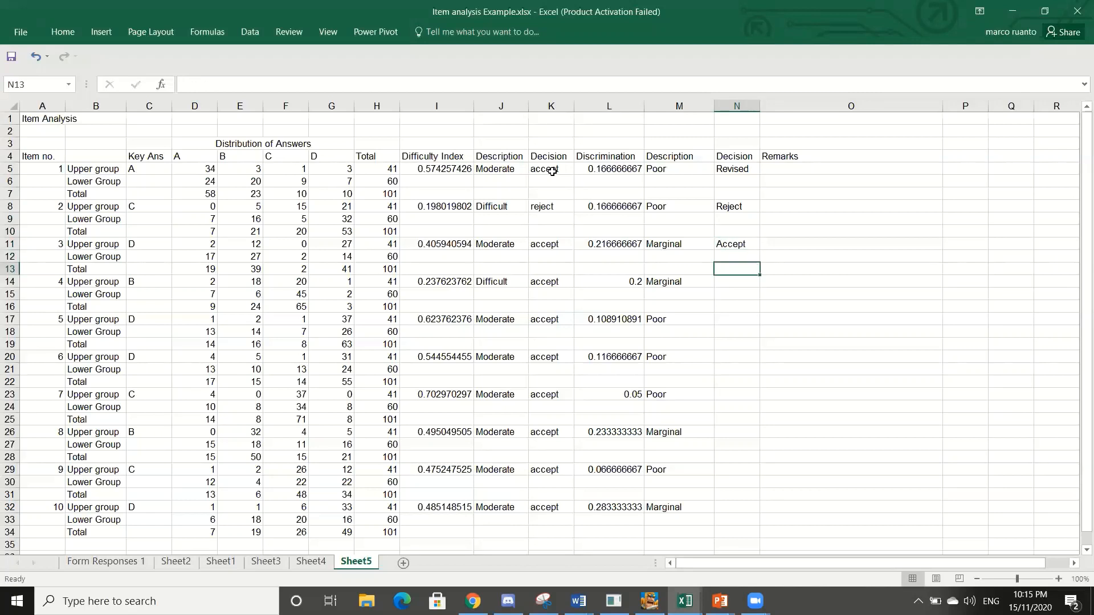
pyautogui.write('Ac')
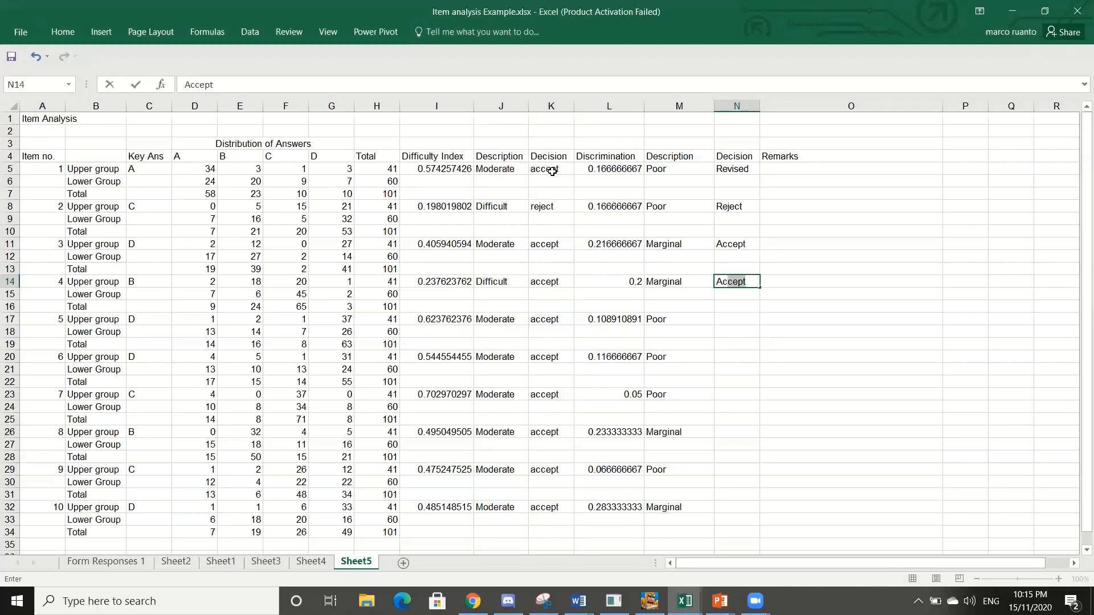
pyautogui.write('cept')
pyautogui.press('Return')
pyautogui.press('Return')
pyautogui.press('Return')
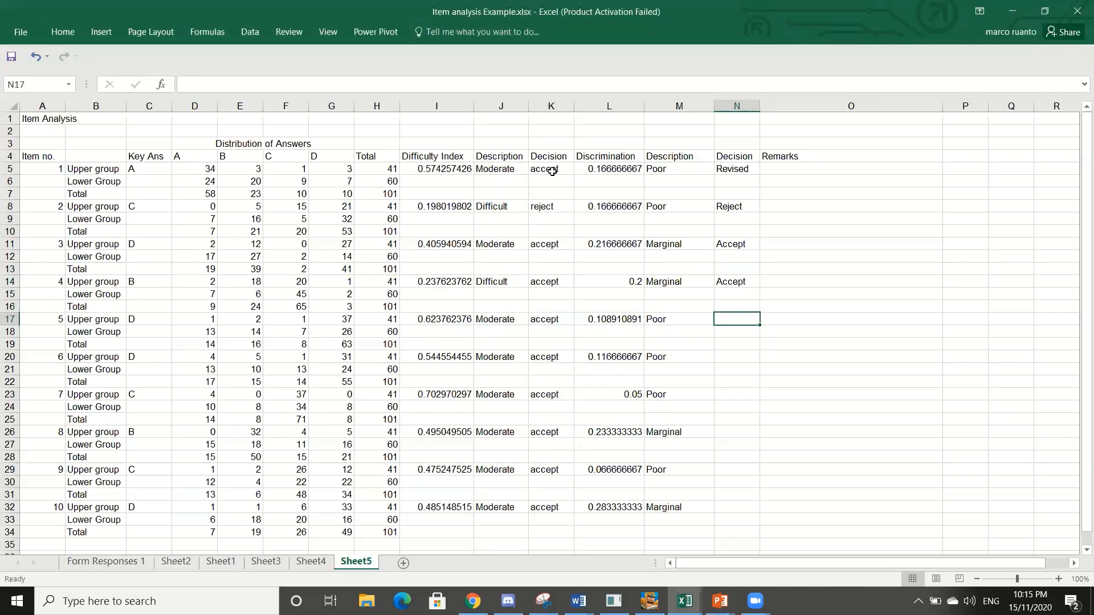
# - Enter Revised as the discrimination decision for item 5 in N17
pyautogui.write('Revised')
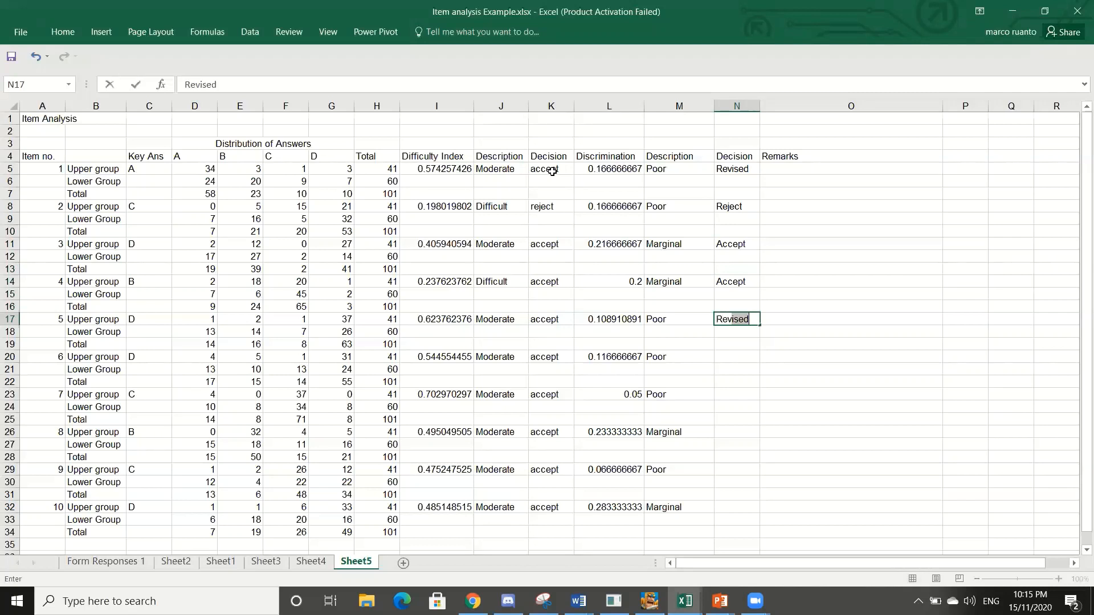
pyautogui.press('Return')
pyautogui.press('Return')
pyautogui.press('Return')
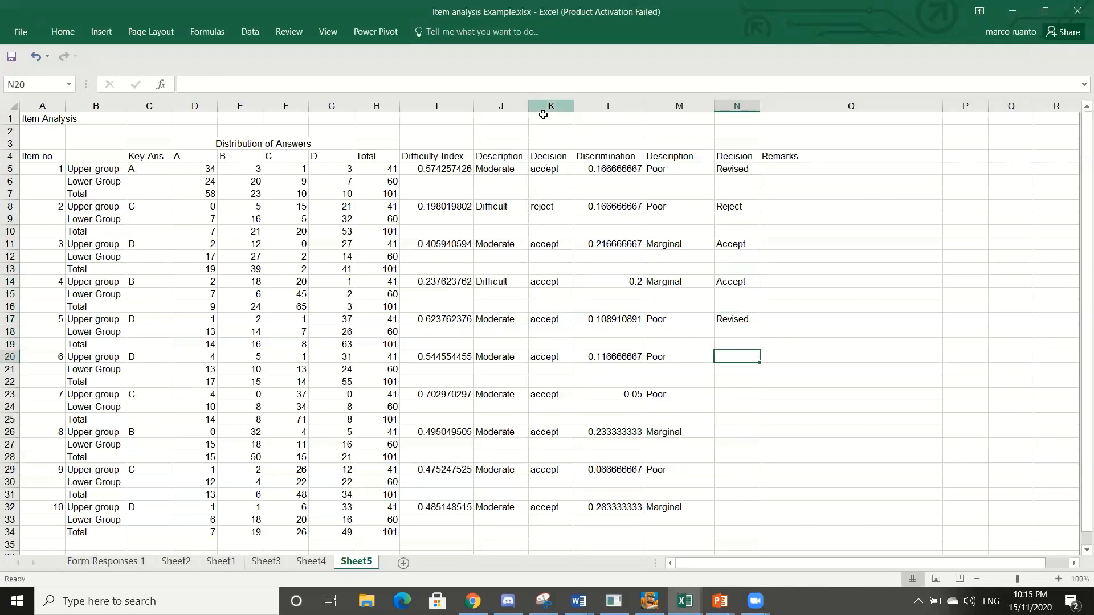
# - Change the discrimination decisions for item 1 in N5 and item 5 in N17 to Revise
pyautogui.click(753, 165)
pyautogui.doubleClick(753, 167)
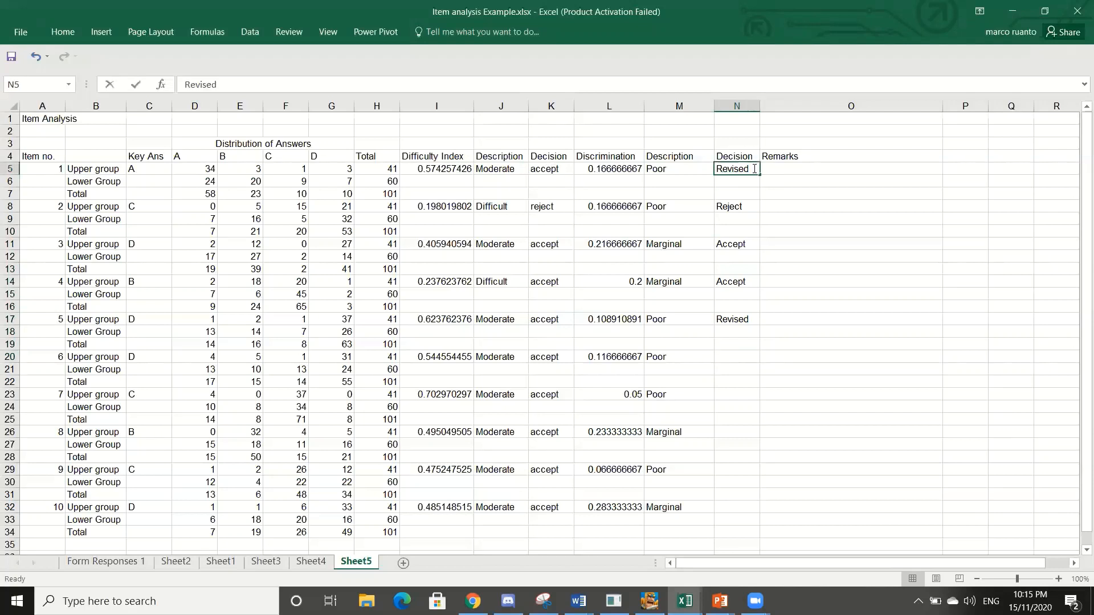
pyautogui.press('BackSpace')
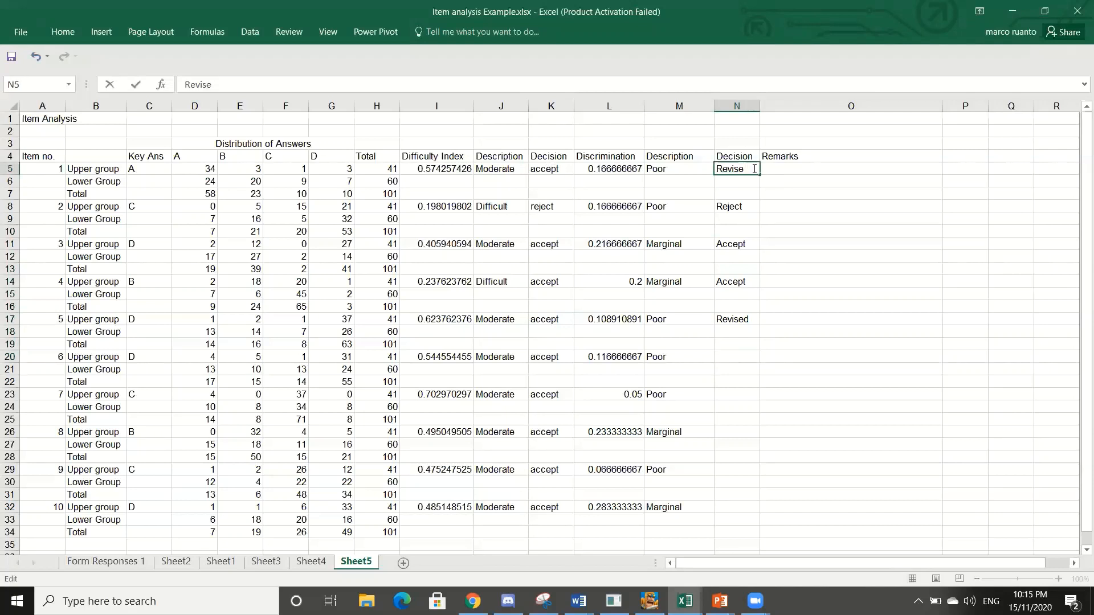
pyautogui.doubleClick(754, 318)
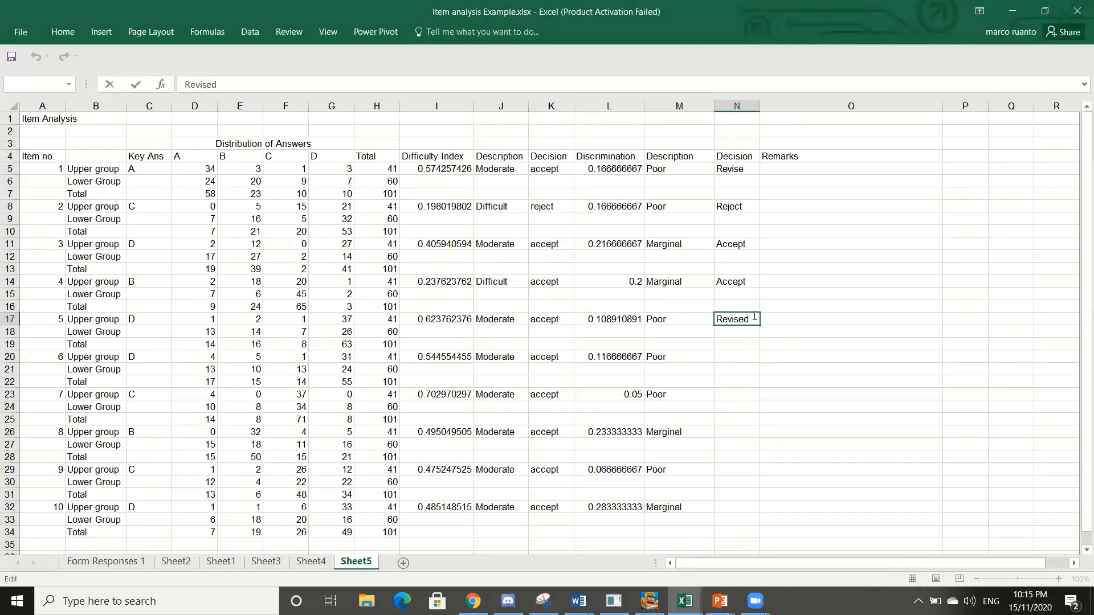
pyautogui.press('BackSpace')
# - Enter Revise as the discrimination decision for item 6 in N20 and item 7 in N23
pyautogui.click(733, 360)
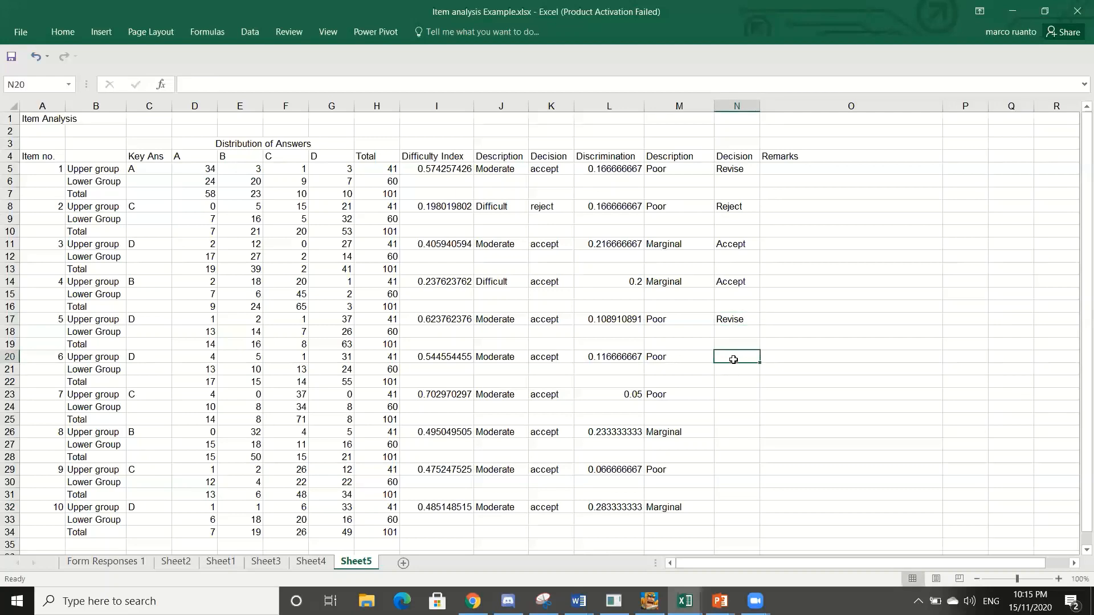
pyautogui.write('Revise')
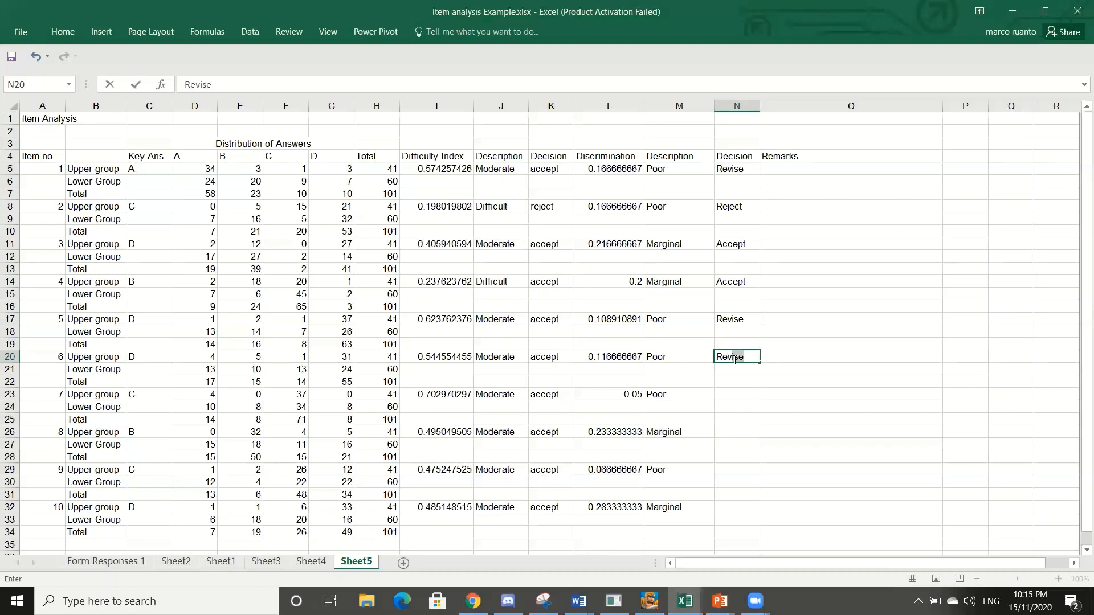
pyautogui.press('Return')
pyautogui.press('Return')
pyautogui.press('Return')
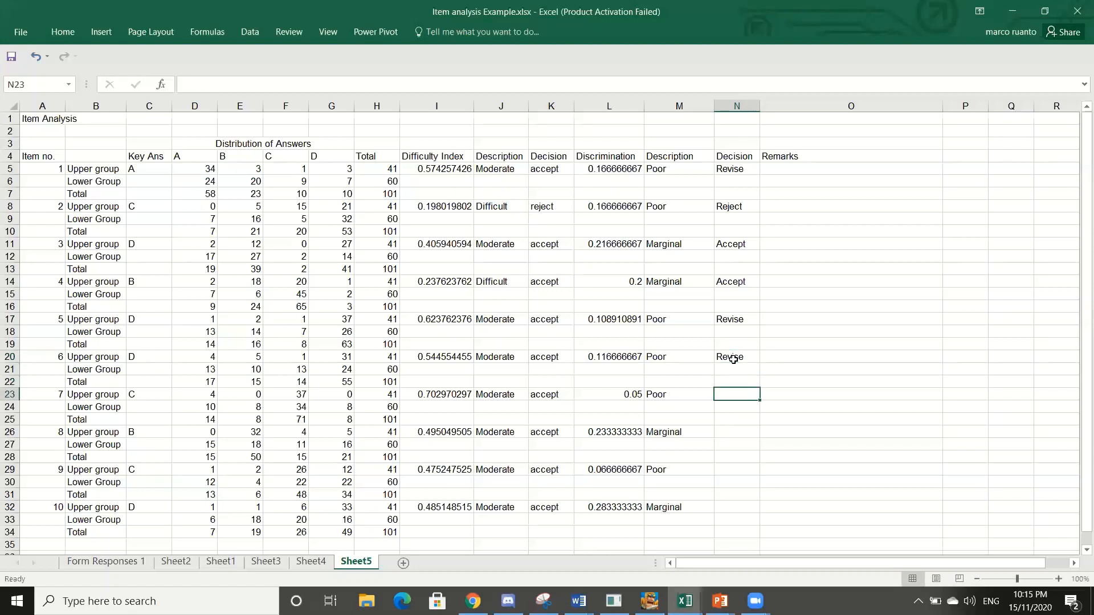
pyautogui.write('Revise')
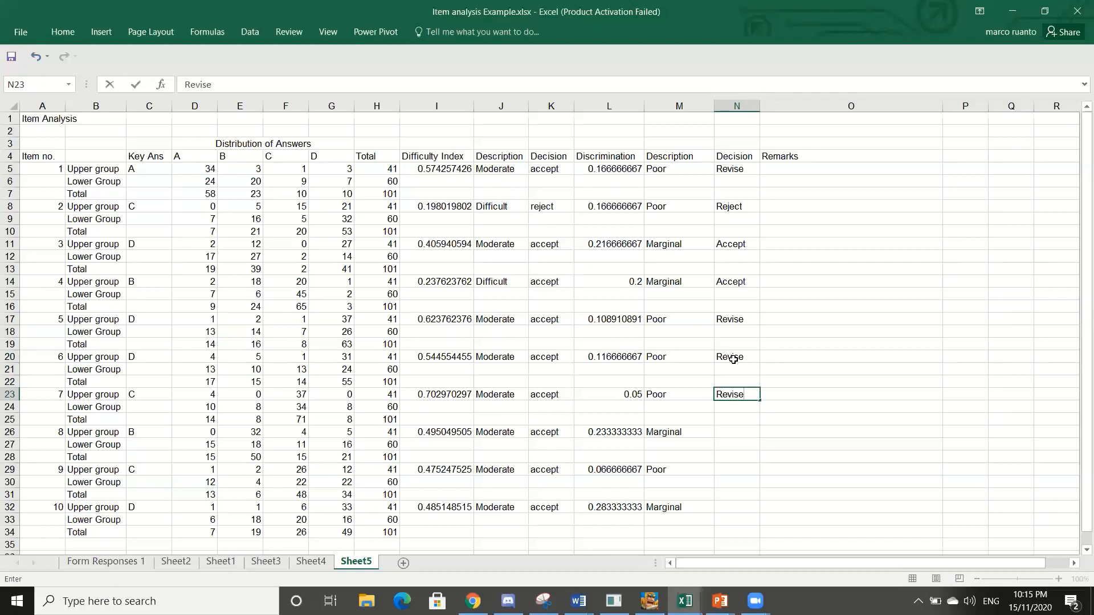
pyautogui.press('Return')
pyautogui.press('Return')
pyautogui.press('Return')
# - Enter Accept as the discrimination decision for item 8 in N26 and Revise for item 9 in N29
pyautogui.write('R')
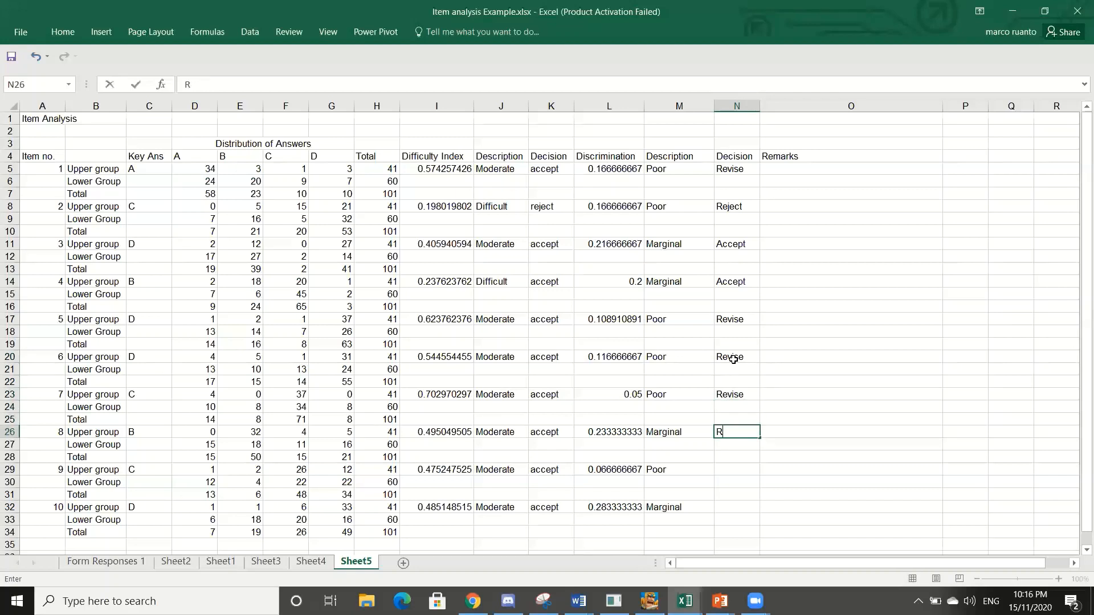
pyautogui.press('BackSpace')
pyautogui.write('Accept')
pyautogui.press('Return')
pyautogui.press('Return')
pyautogui.press('Return')
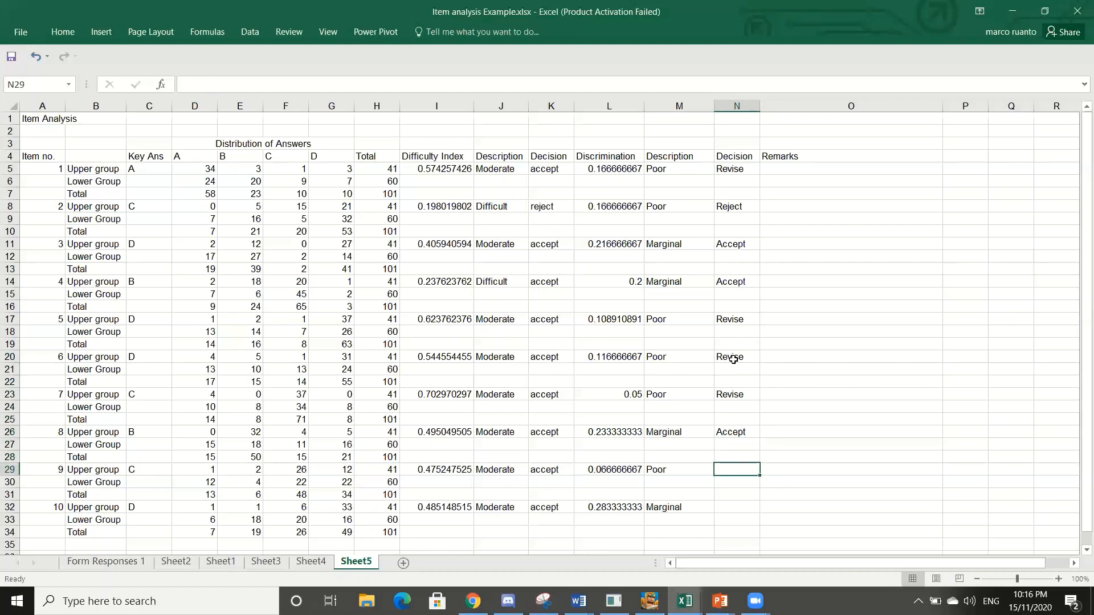
pyautogui.write('Revise')
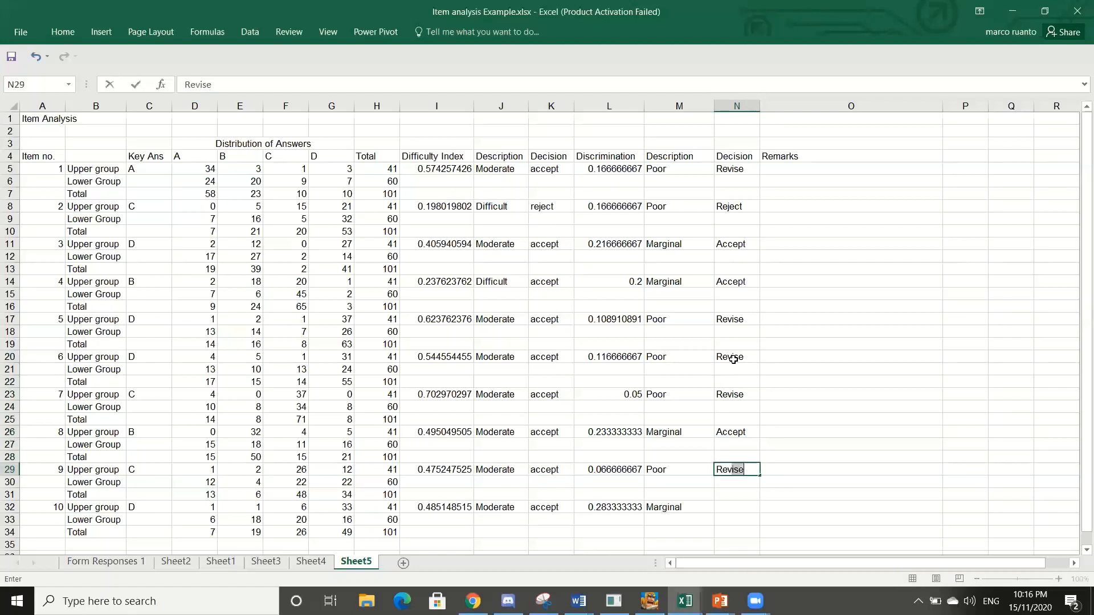
pyautogui.press('Return')
pyautogui.press('Return')
pyautogui.press('Return')
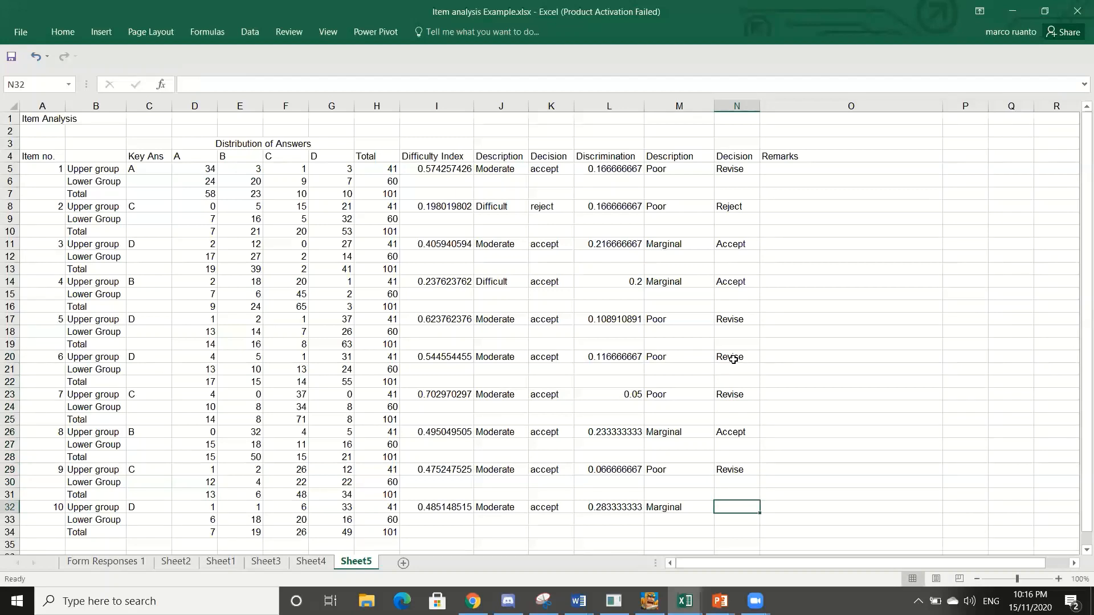
# - Enter Accept as the discrimination decision for item 10 in N32
pyautogui.write('Accp')
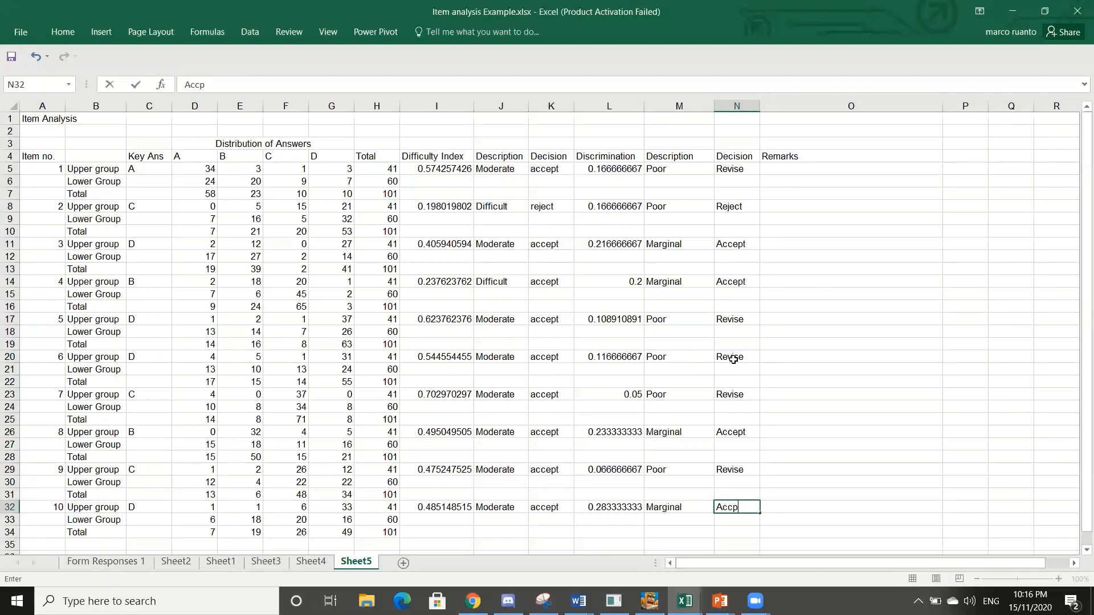
pyautogui.press('BackSpace')
pyautogui.write('ept')
pyautogui.press('Return')
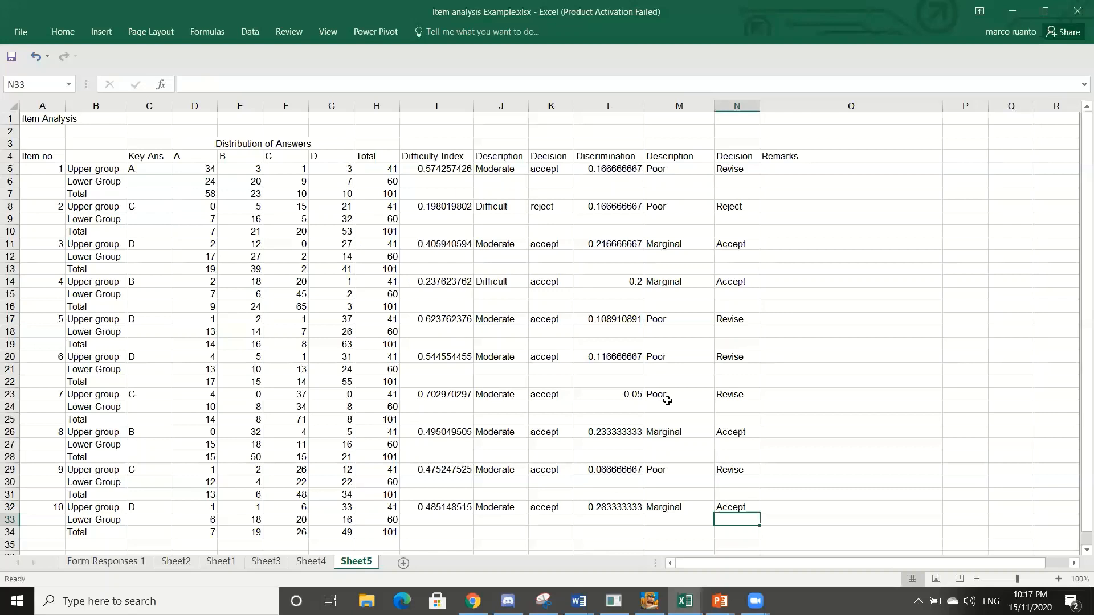
pyautogui.click(733, 208)
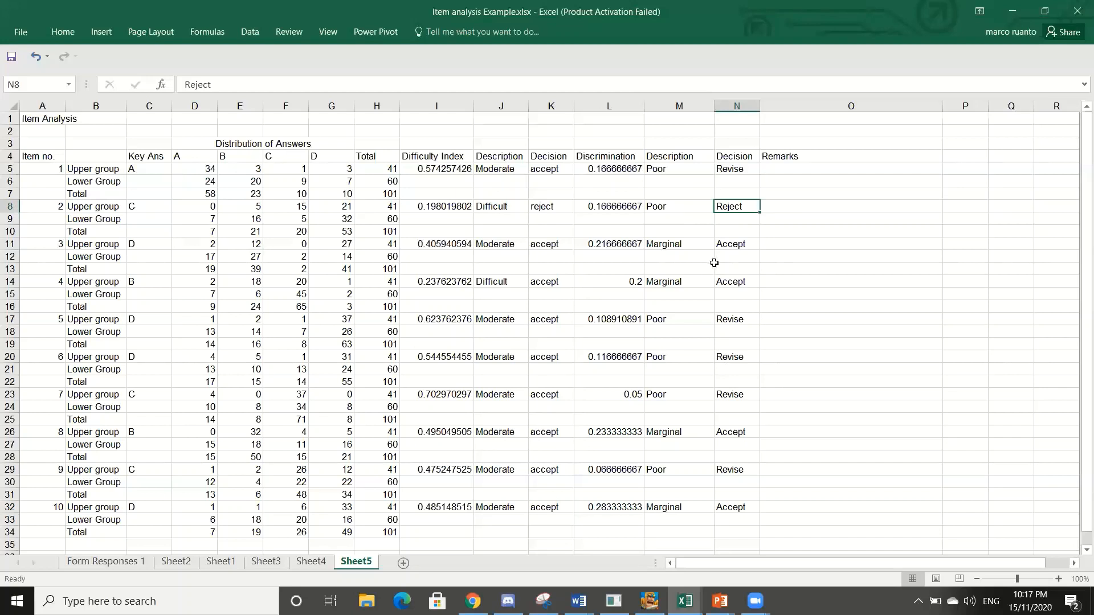
pyautogui.click(735, 244)
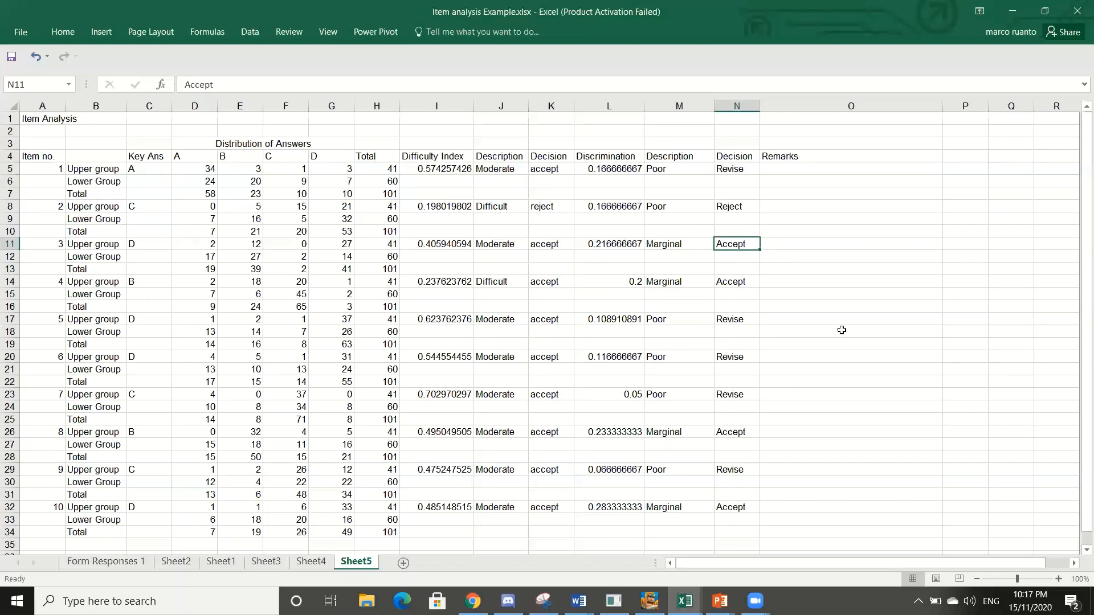
pyautogui.click(853, 317)
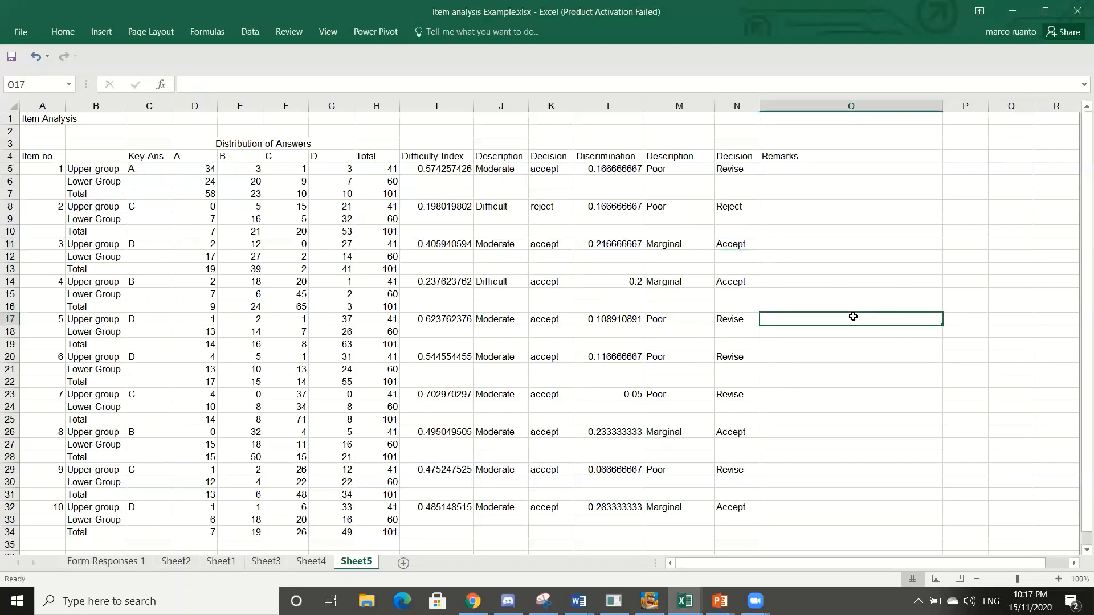
# - Add the heading Discrimination in P4, beside the Remarks column
pyautogui.click(956, 154)
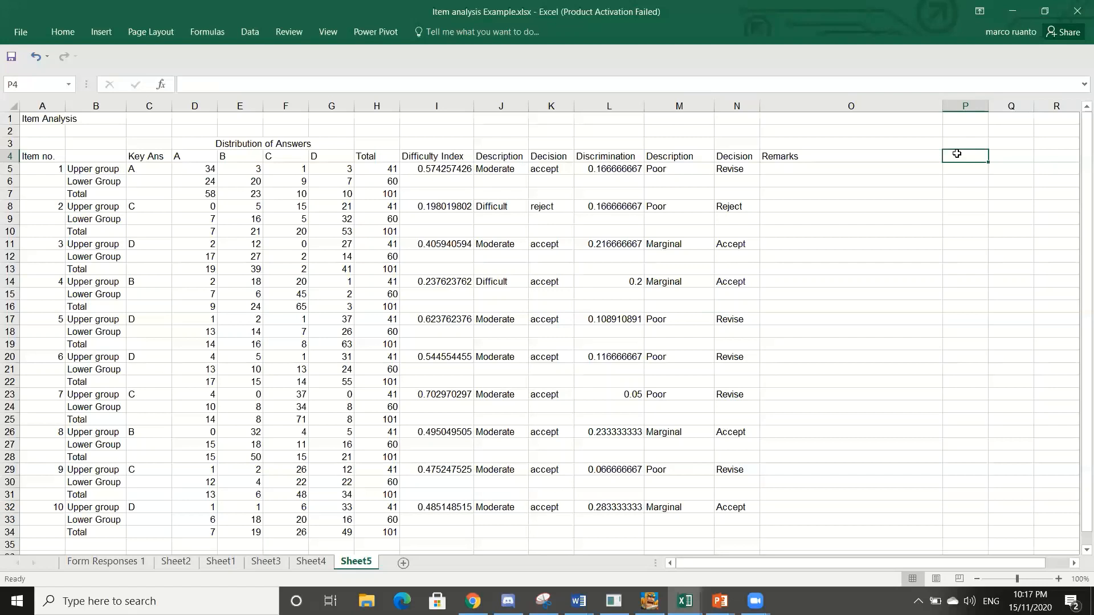
pyautogui.write('De')
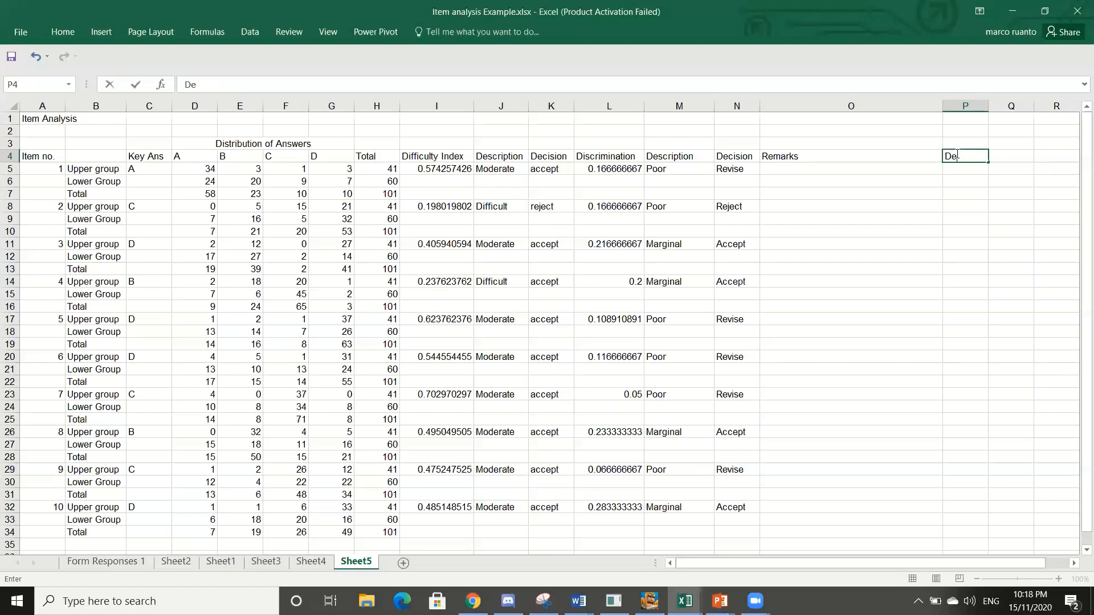
pyautogui.write('scription')
pyautogui.press('BackSpace')
pyautogui.press('BackSpace')
pyautogui.press('BackSpace')
pyautogui.press('BackSpace')
pyautogui.press('BackSpace')
pyautogui.press('BackSpace')
pyautogui.press('BackSpace')
pyautogui.press('BackSpace')
pyautogui.press('BackSpace')
pyautogui.press('BackSpace')
pyautogui.write('iscrimination')
pyautogui.press('Return')
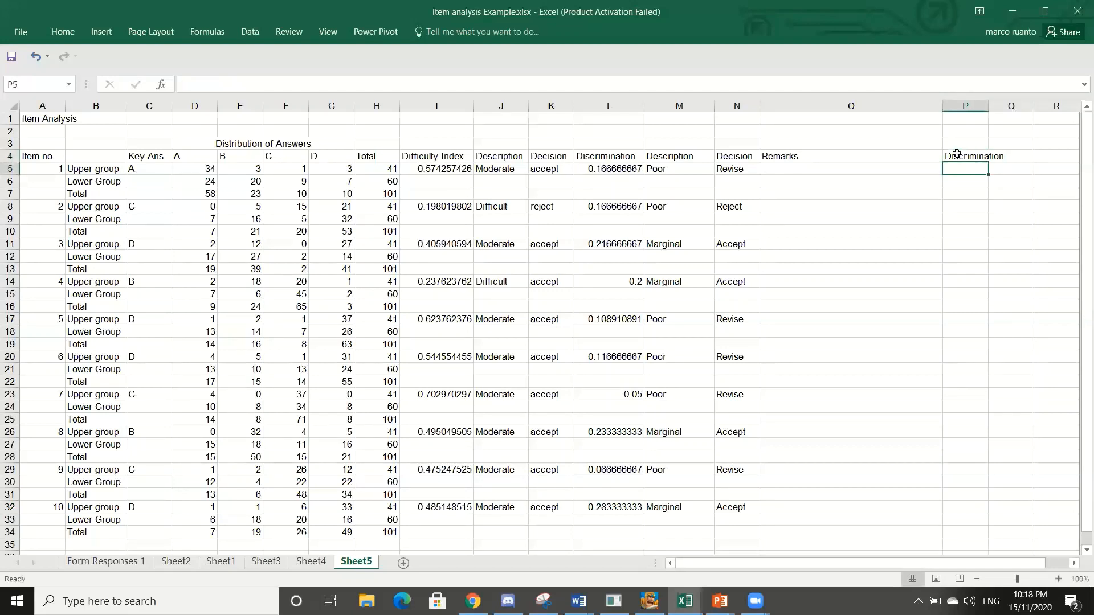
# - Calculate item 1's alternative discrimination index in P5 with the formula =D5/41-D6/60
pyautogui.click(1019, 158)
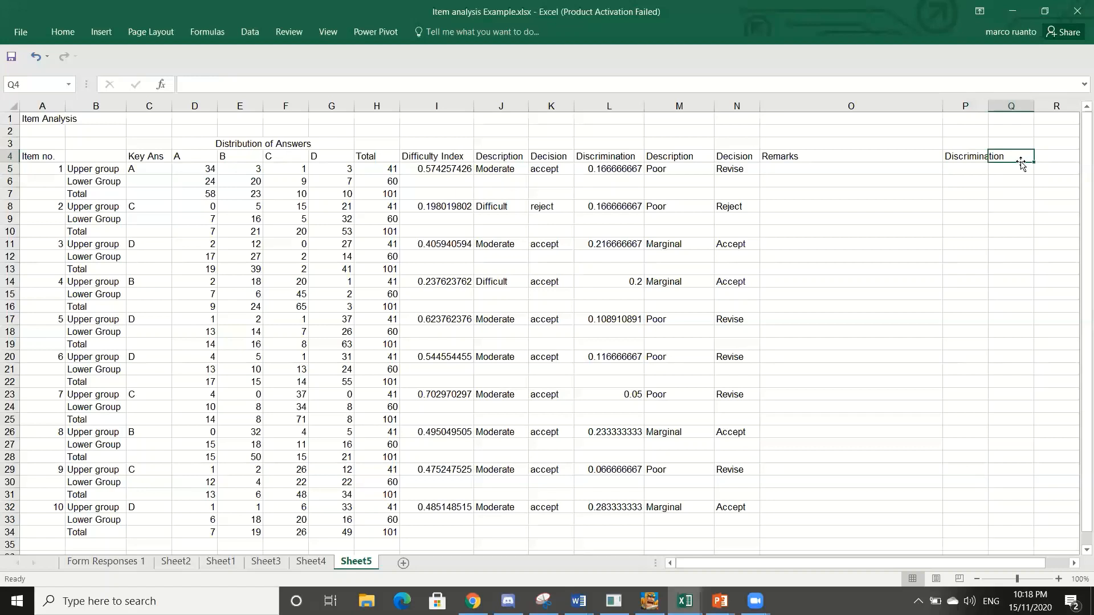
pyautogui.click(960, 172)
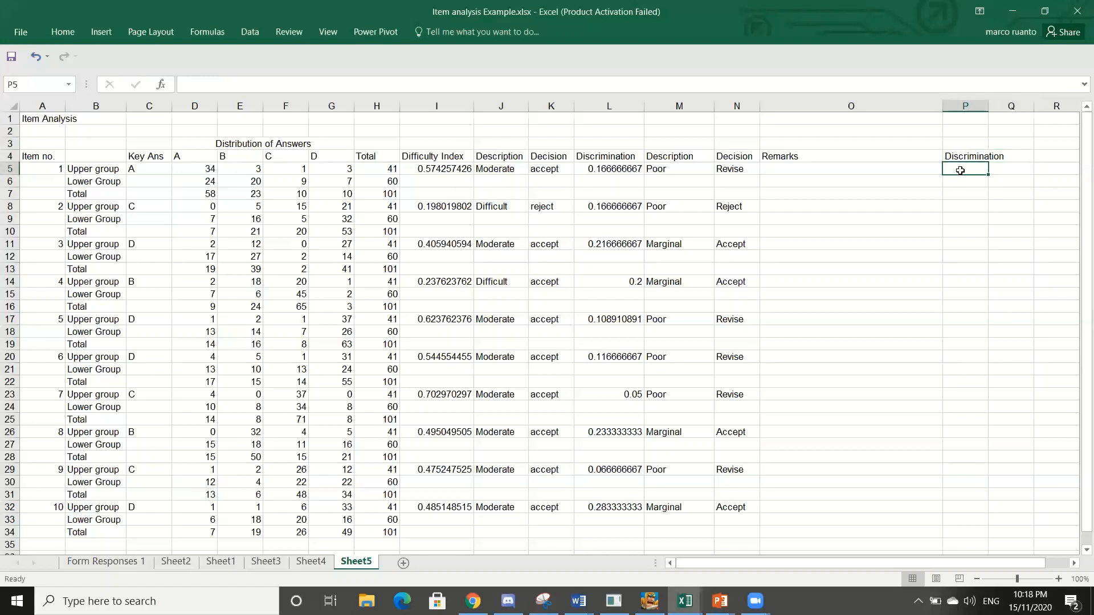
pyautogui.write('=')
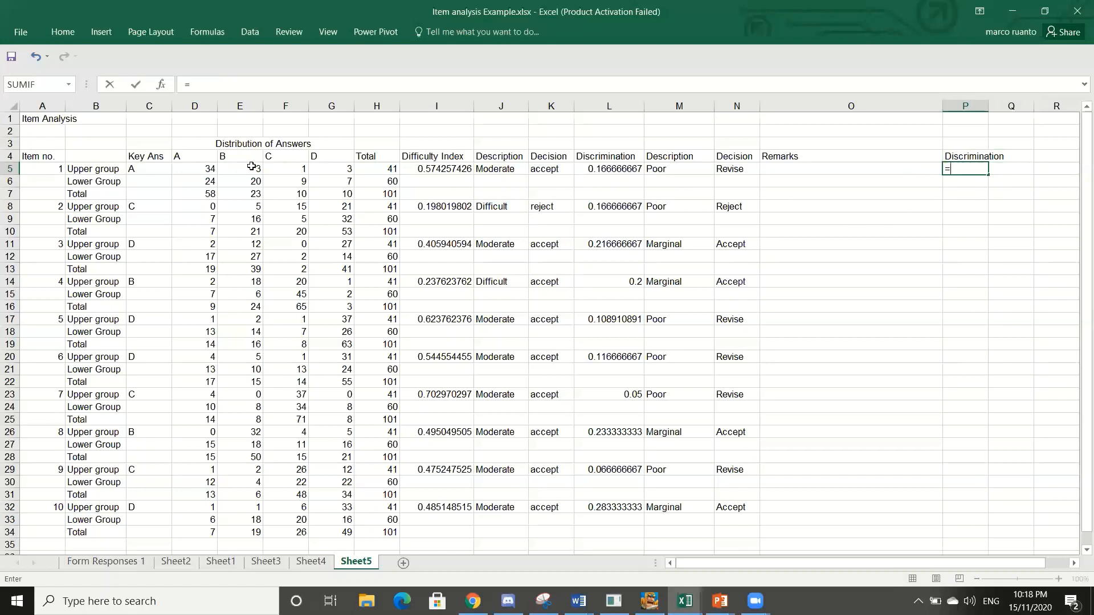
pyautogui.click(208, 170)
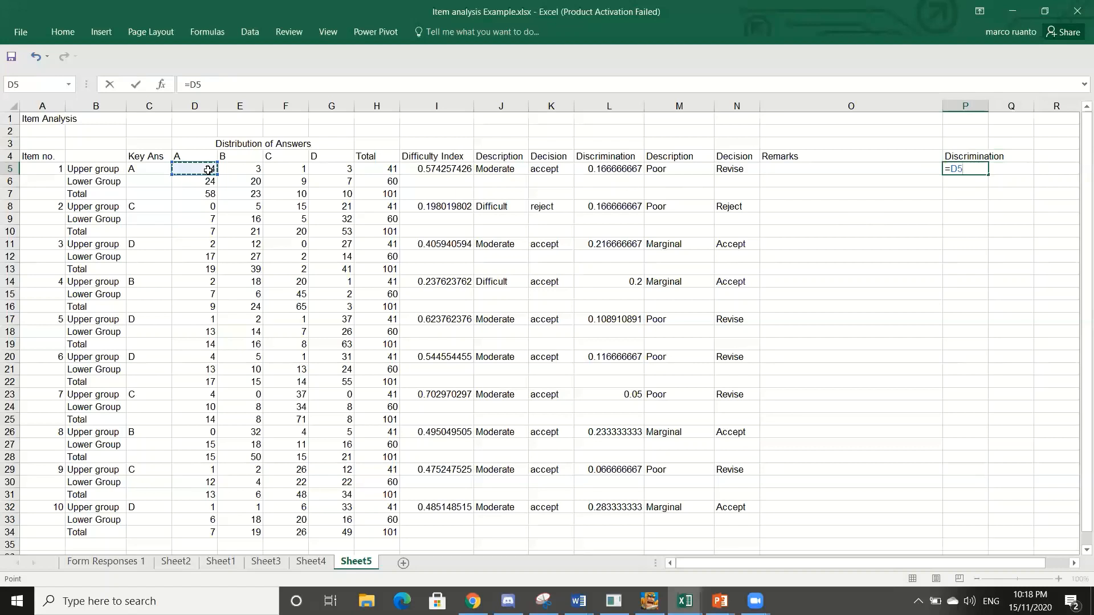
pyautogui.write('/41-')
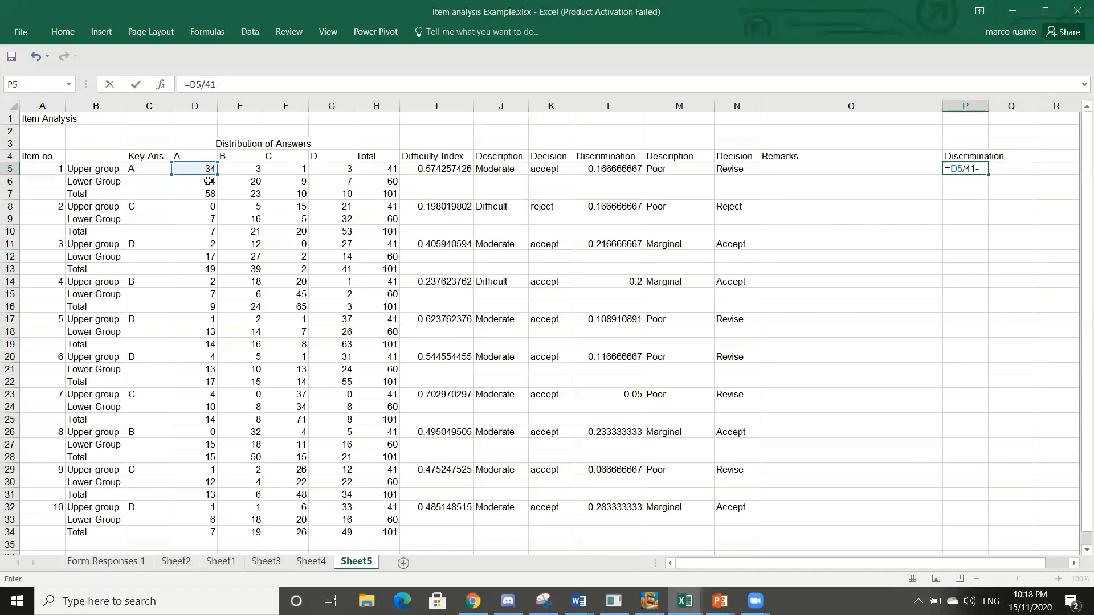
pyautogui.click(208, 181)
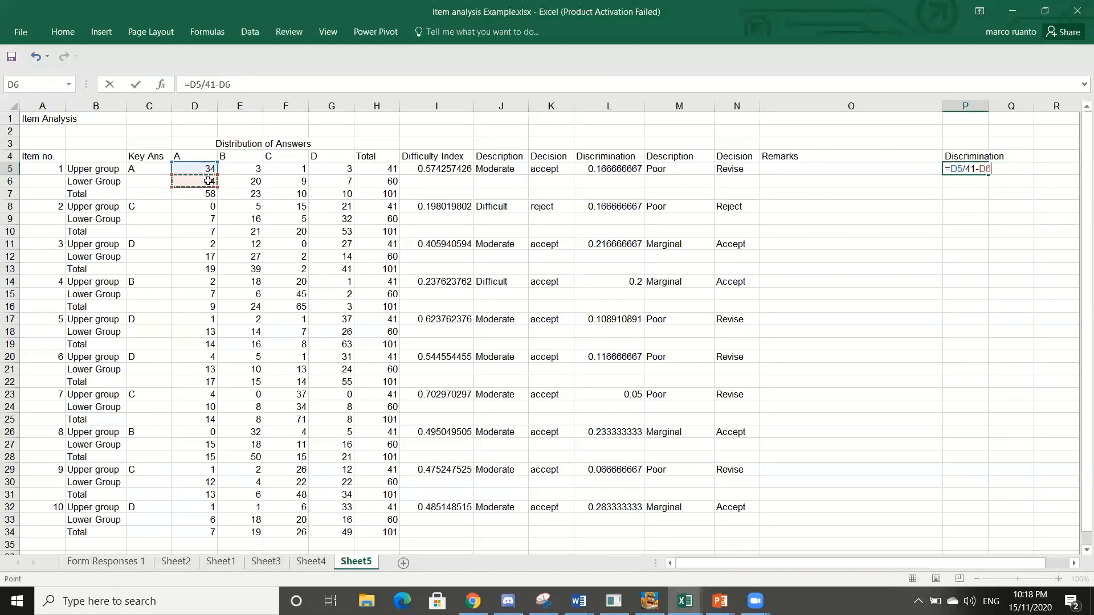
pyautogui.write('/60')
pyautogui.press('Return')
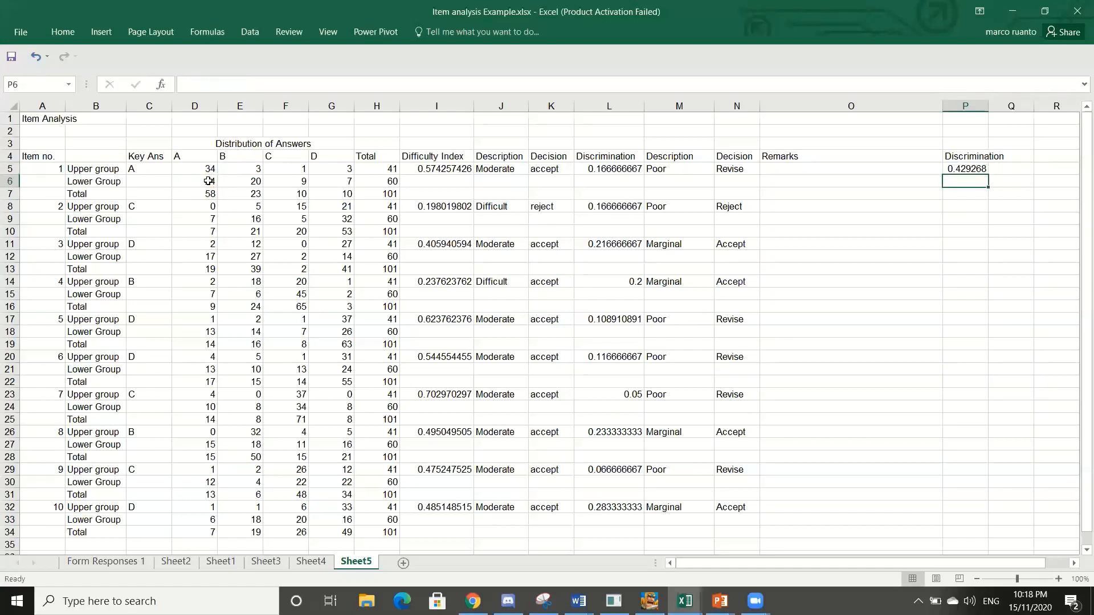
# - Calculate item 3's alternative discrimination index in P11 with the formula =G11/41-G12/60
pyautogui.click(963, 170)
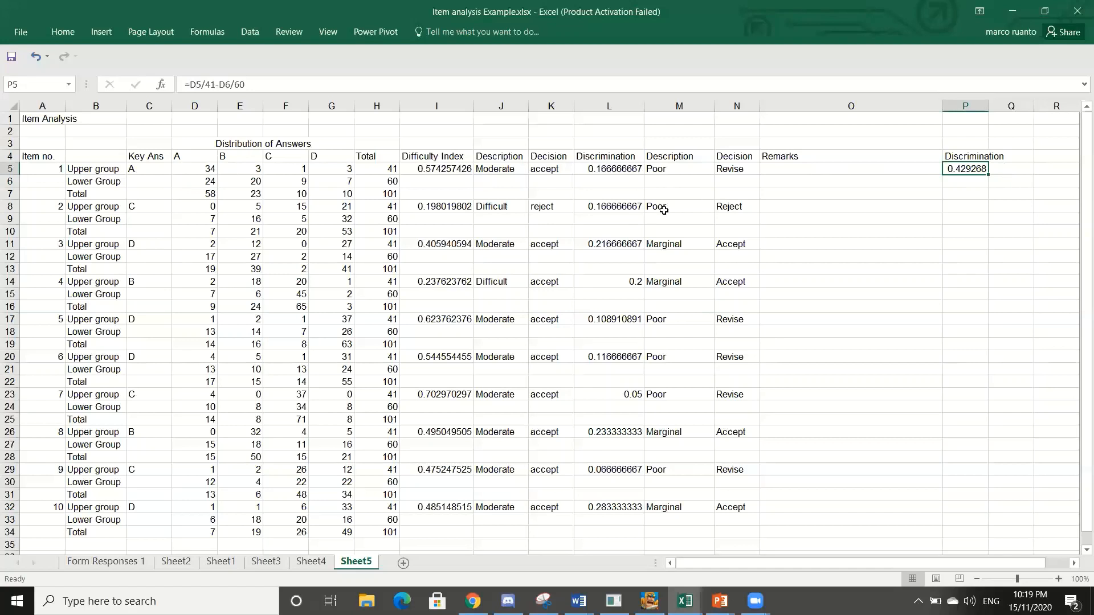
pyautogui.click(966, 208)
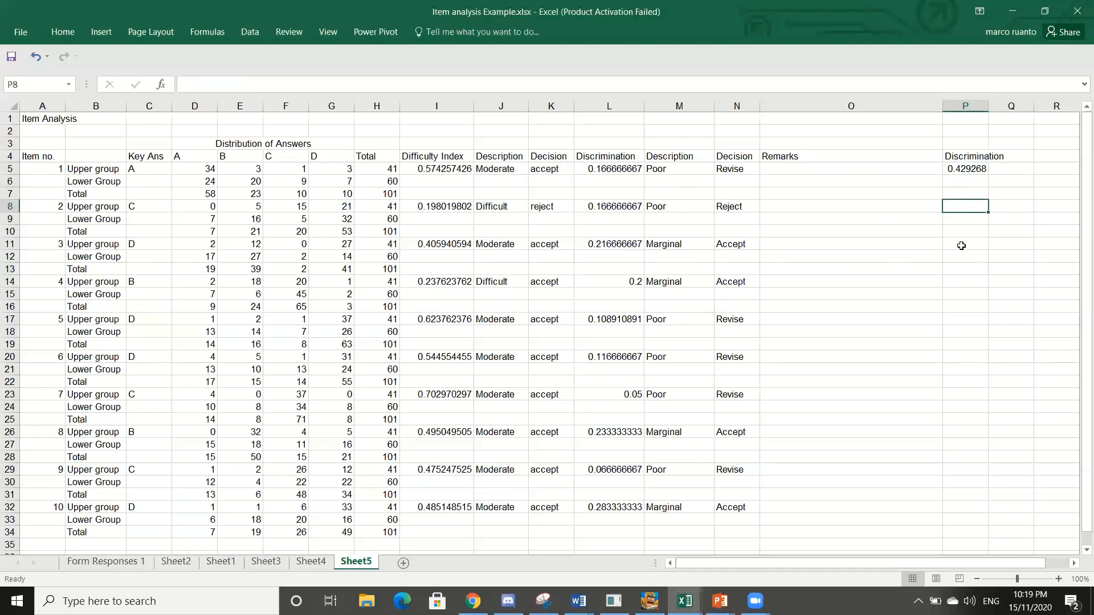
pyautogui.click(962, 245)
pyautogui.write('=')
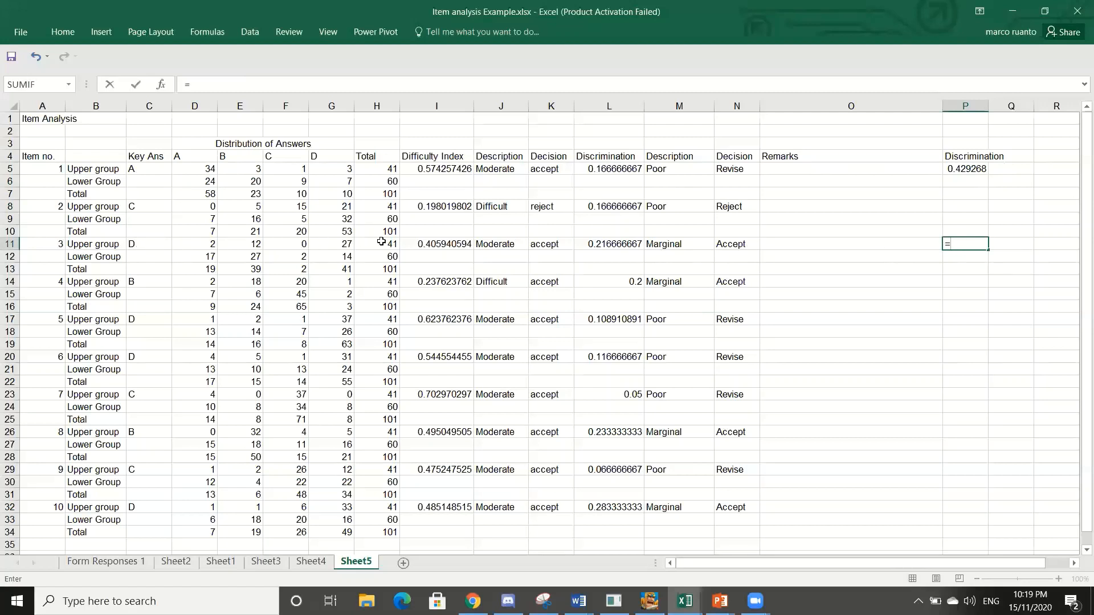
pyautogui.click(342, 244)
pyautogui.write('/41')
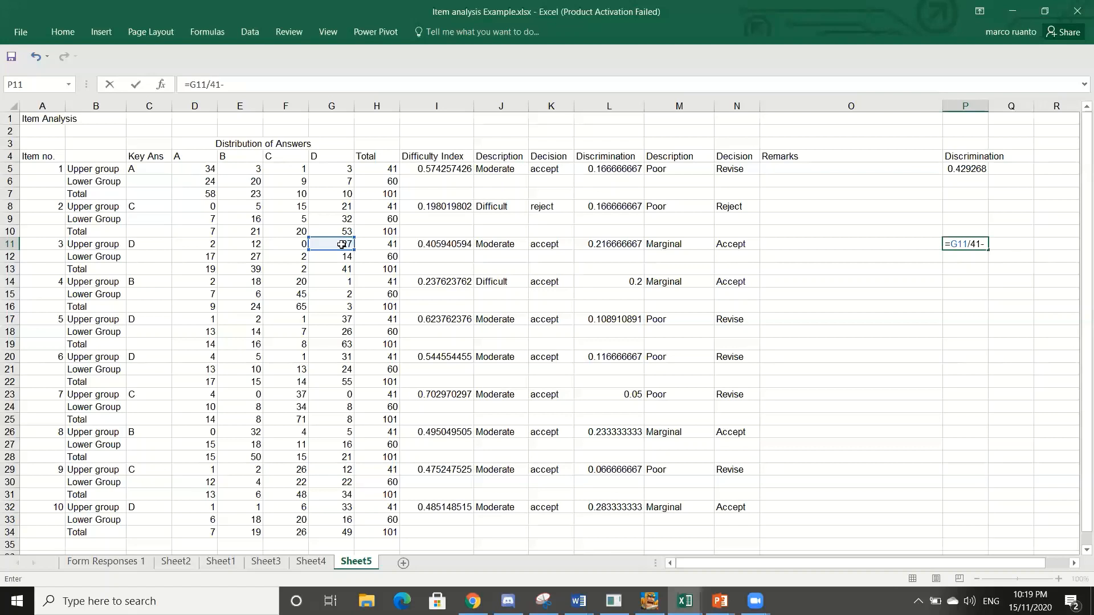
pyautogui.write('-')
pyautogui.click(346, 257)
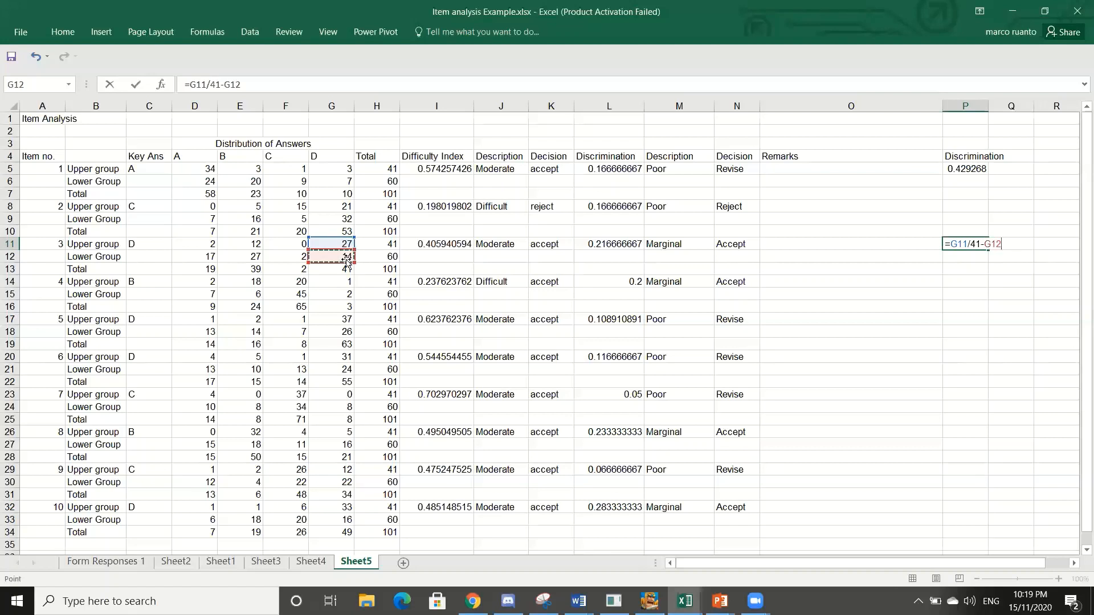
pyautogui.write('/60')
pyautogui.press('Return')
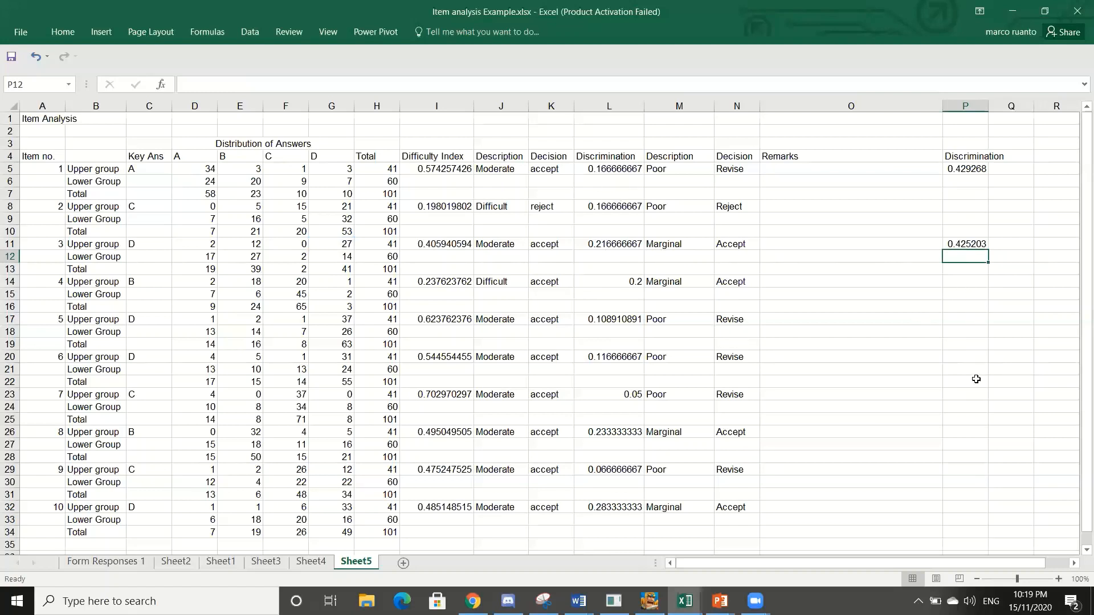
# - Compare the two discrimination formulas for item 1 in L5 and P5
pyautogui.click(953, 284)
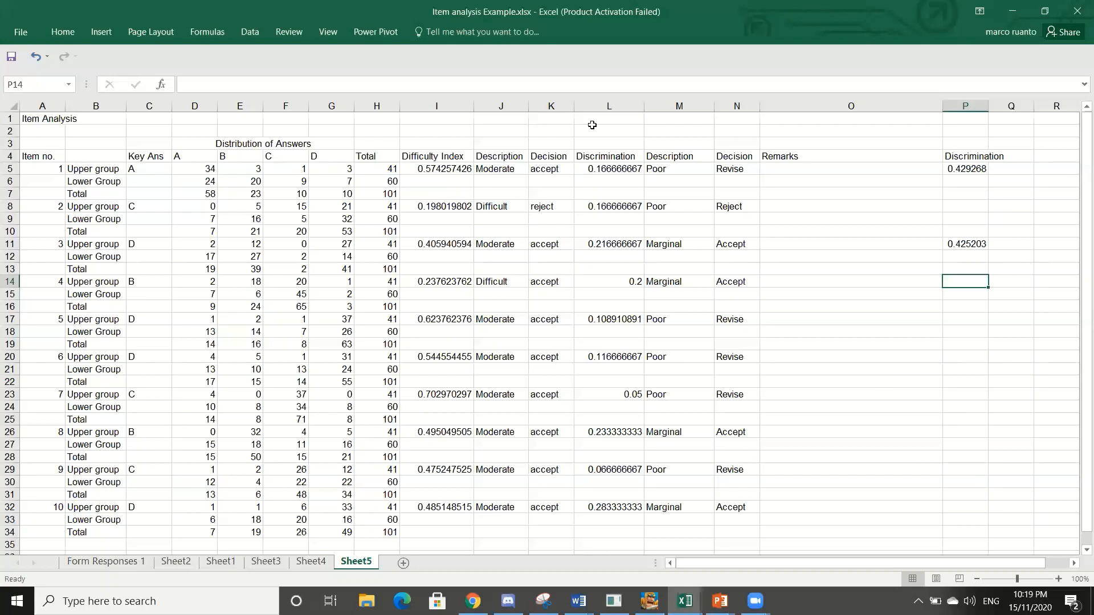
pyautogui.click(604, 175)
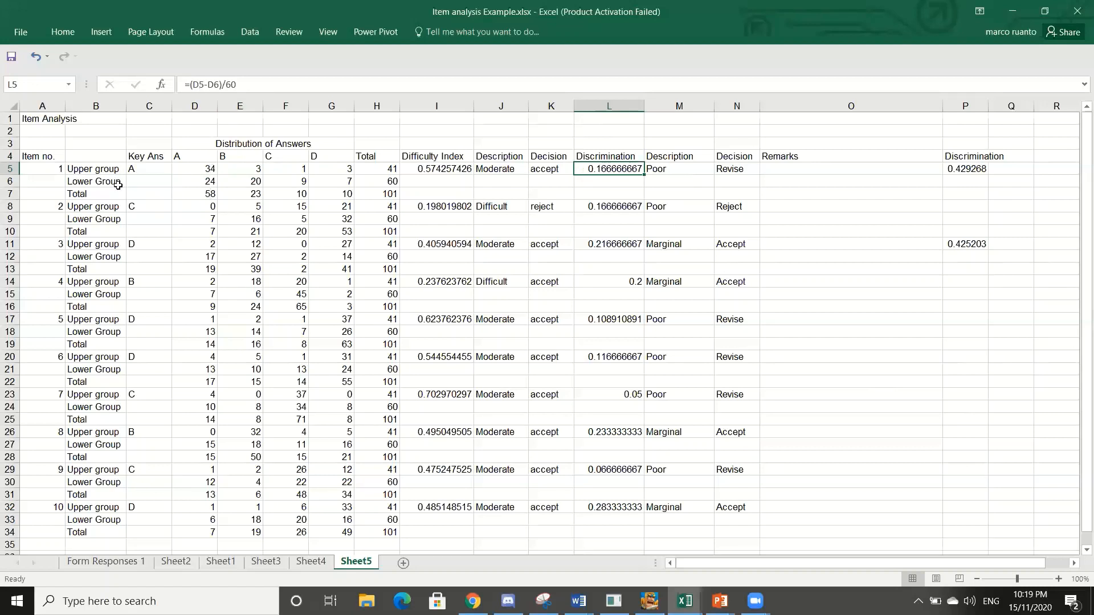
pyautogui.click(966, 169)
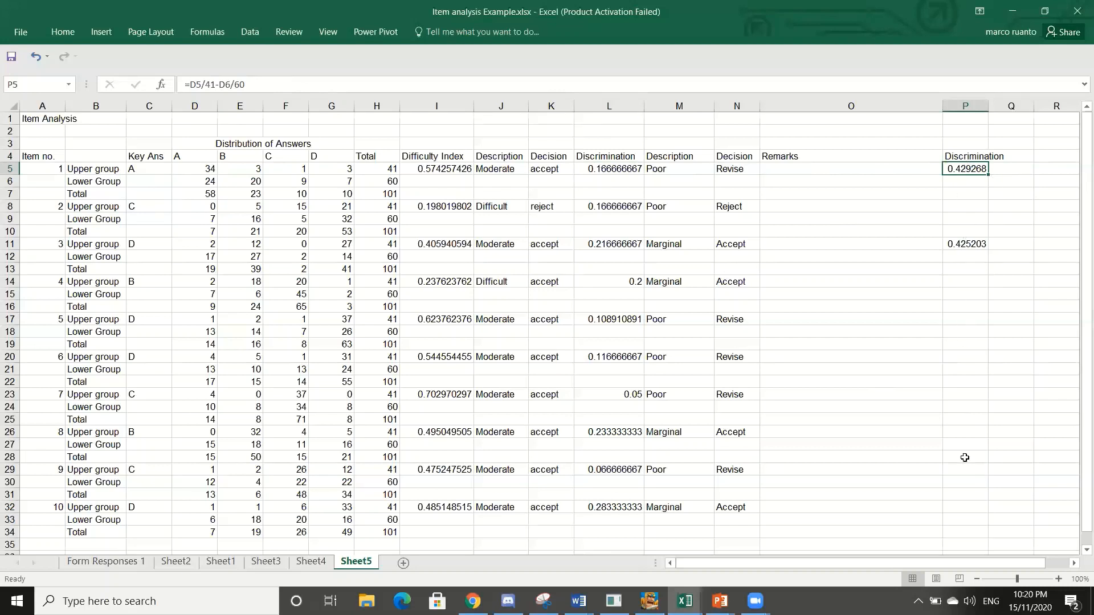
# - Highlight the whole column P with a yellow fill
pyautogui.click(965, 106)
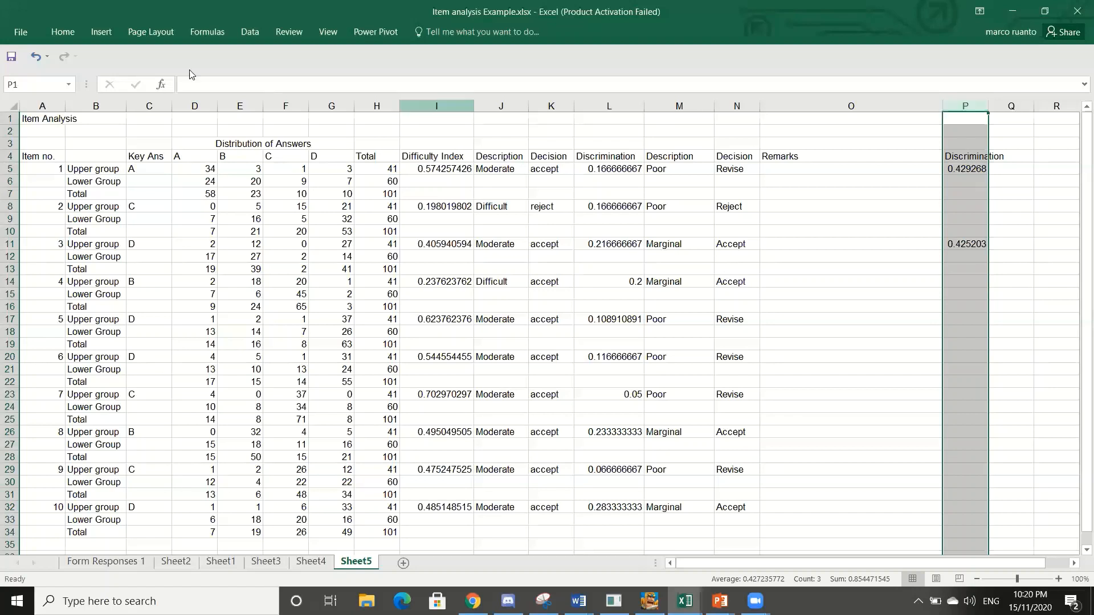
pyautogui.click(69, 33)
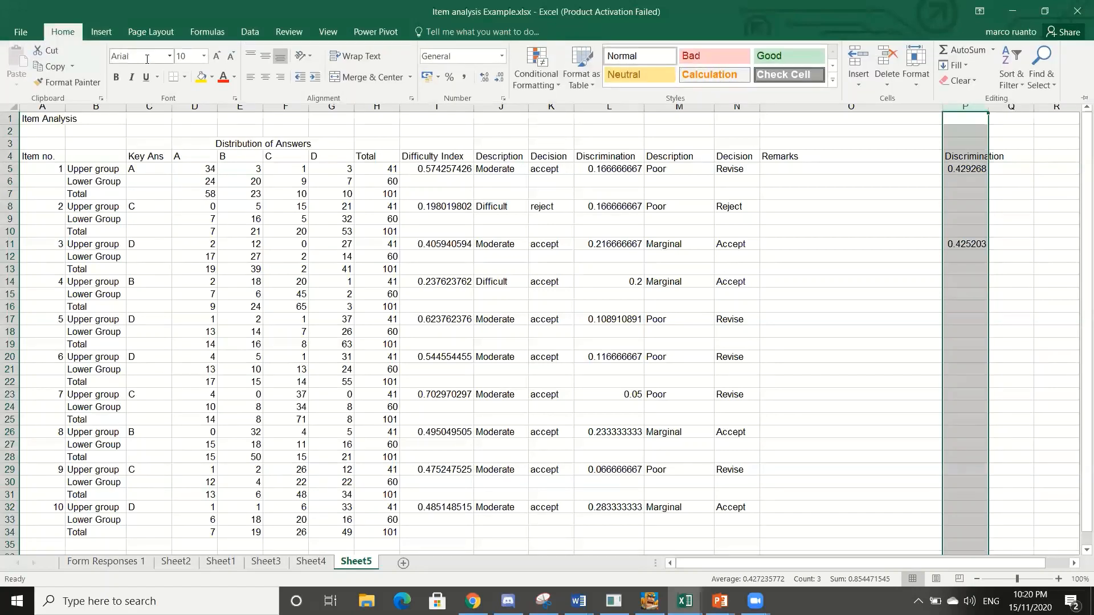
pyautogui.click(201, 77)
pyautogui.click(979, 352)
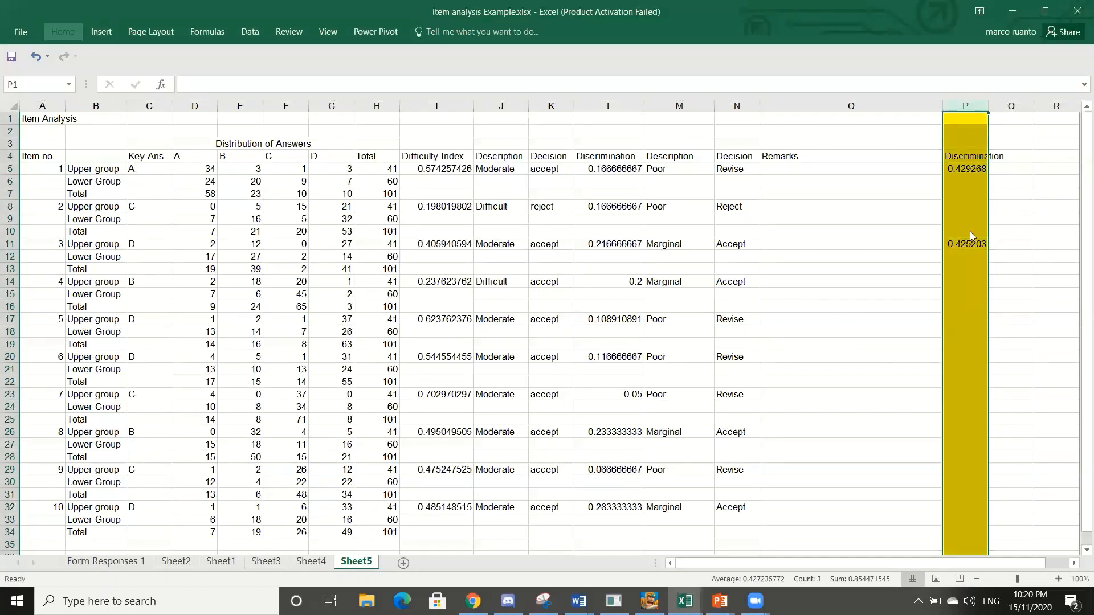
pyautogui.click(957, 207)
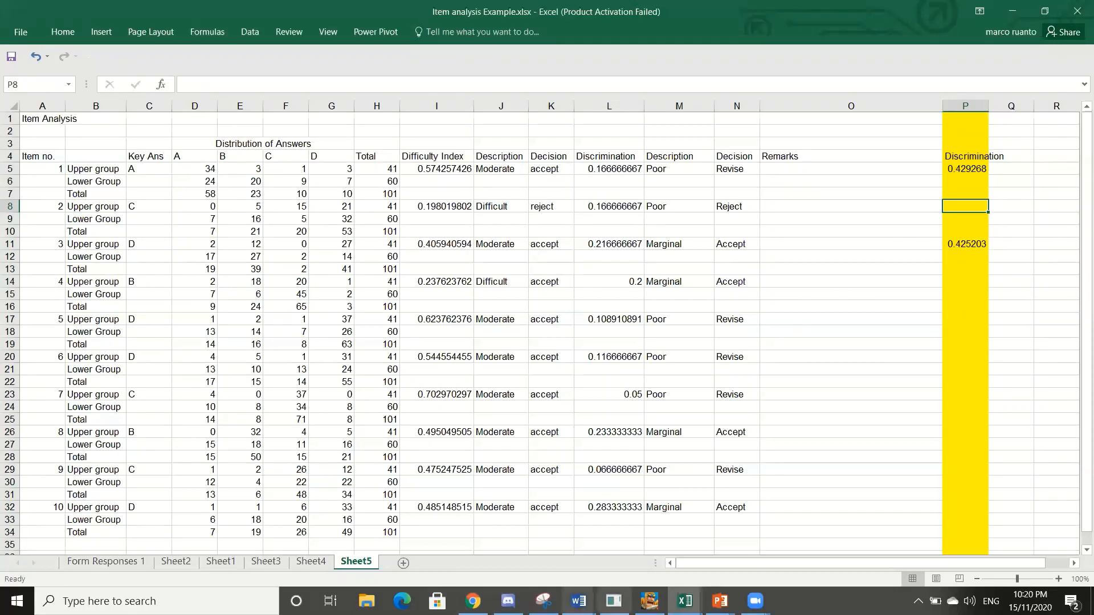
# - Switch to the PowerPoint slide show and advance to the Definition Measures of Attractiveness slide
pyautogui.moveTo(720, 601)
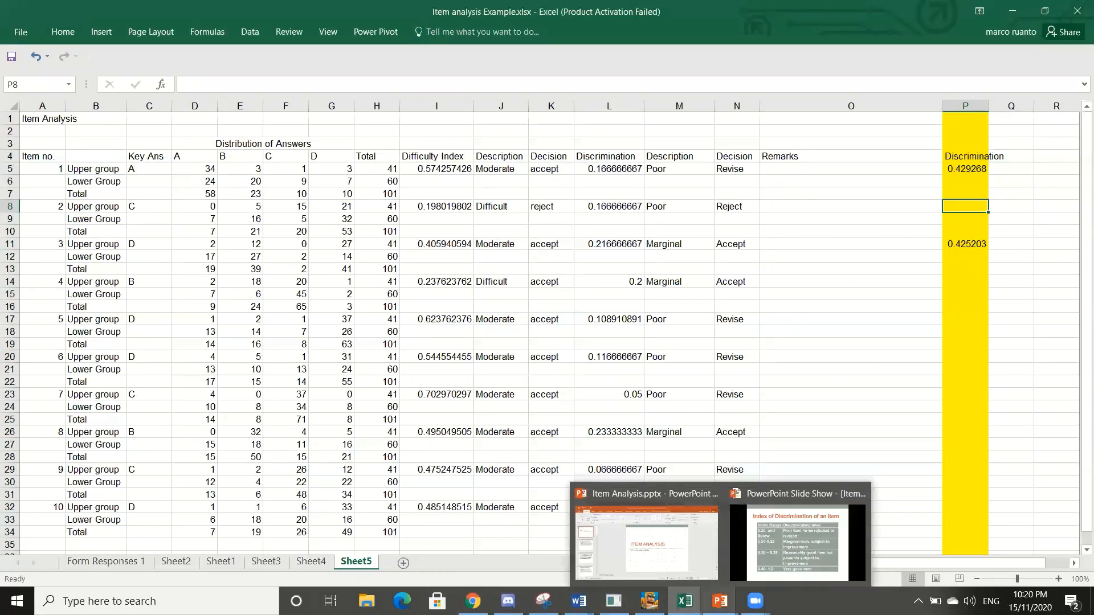
pyautogui.click(798, 550)
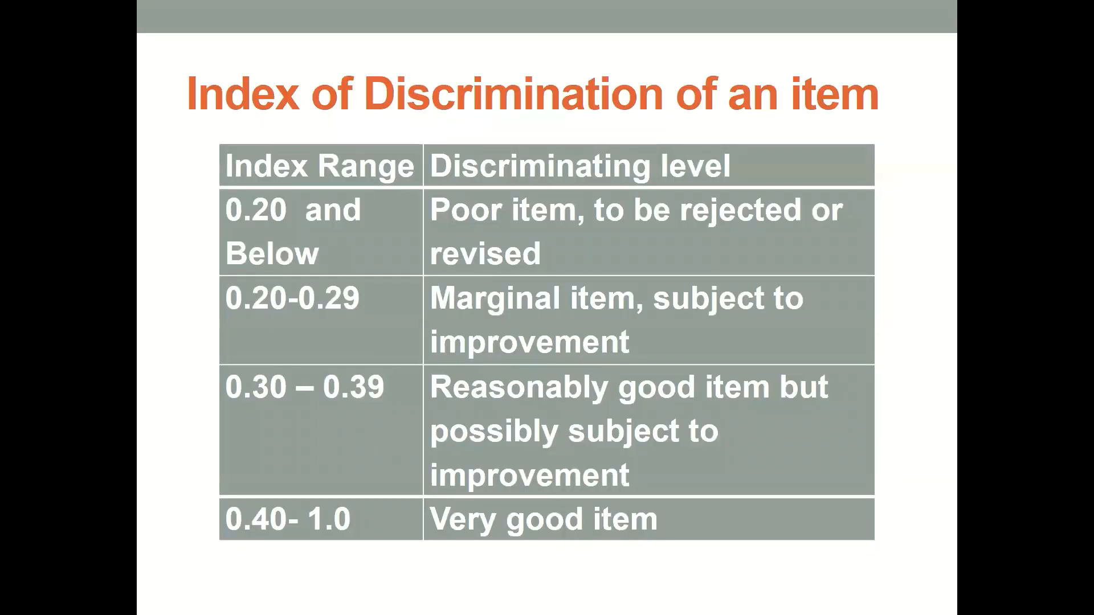
pyautogui.press('Right')
pyautogui.press('Right')
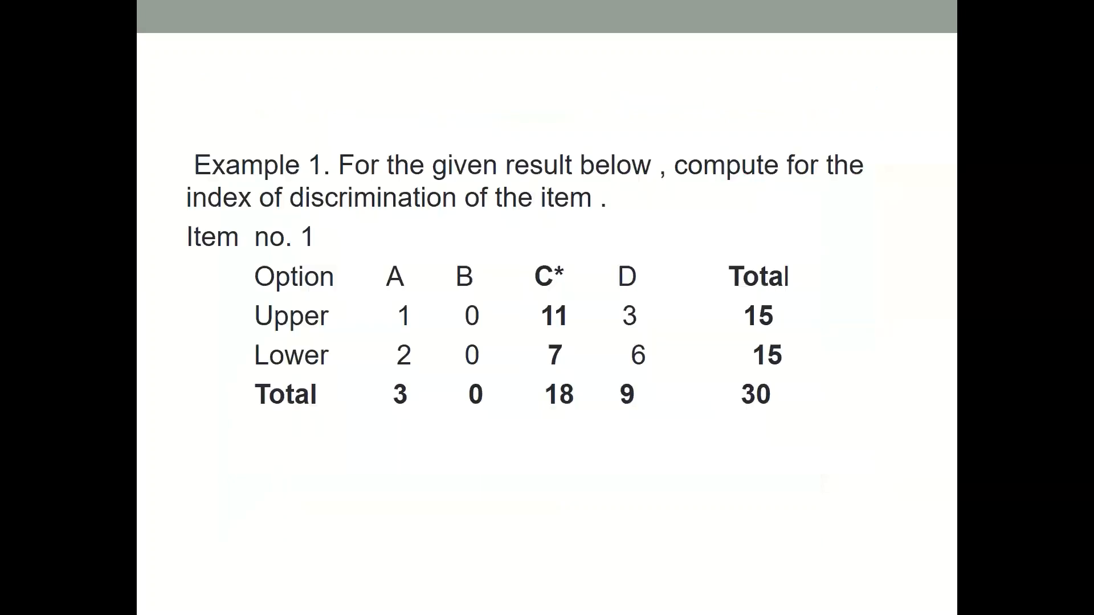
pyautogui.press('Right')
pyautogui.press('Right')
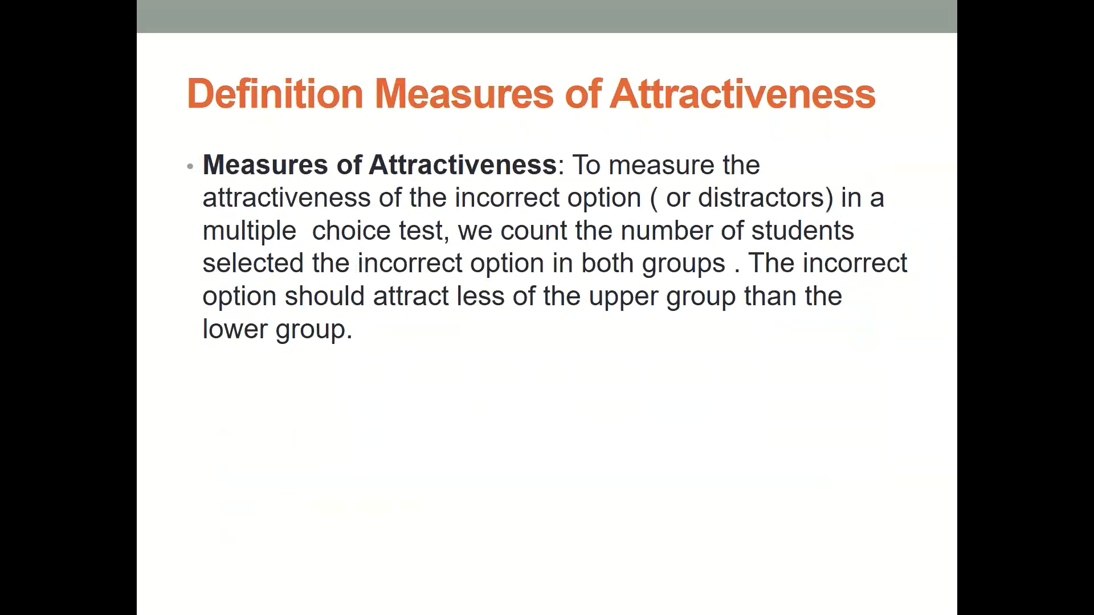
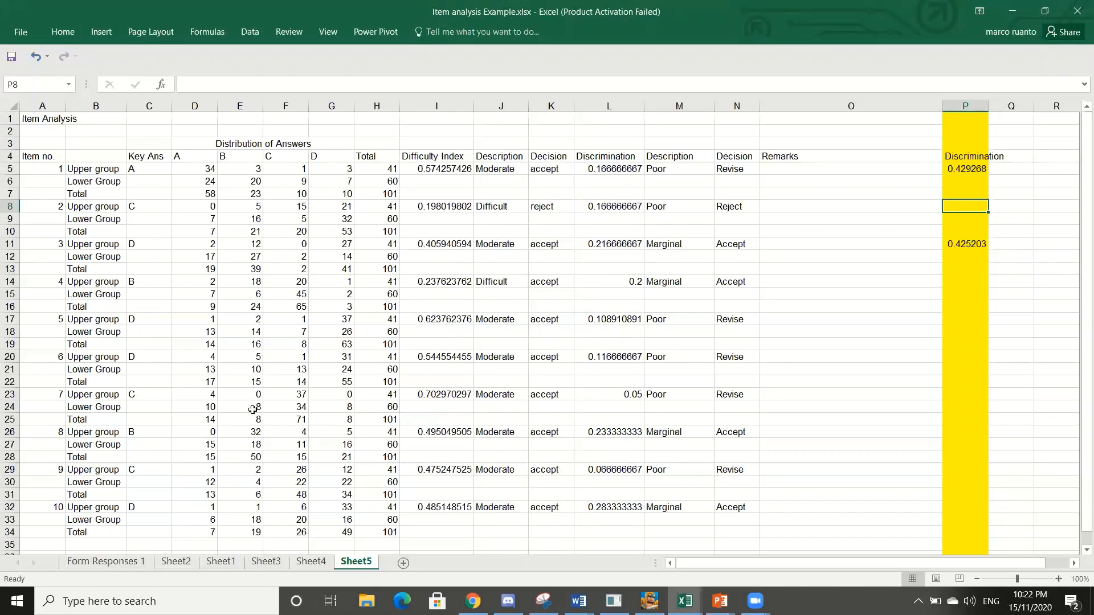
# - Enter the remark "improve options C and D" for item 1 in O5
pyautogui.click(787, 171)
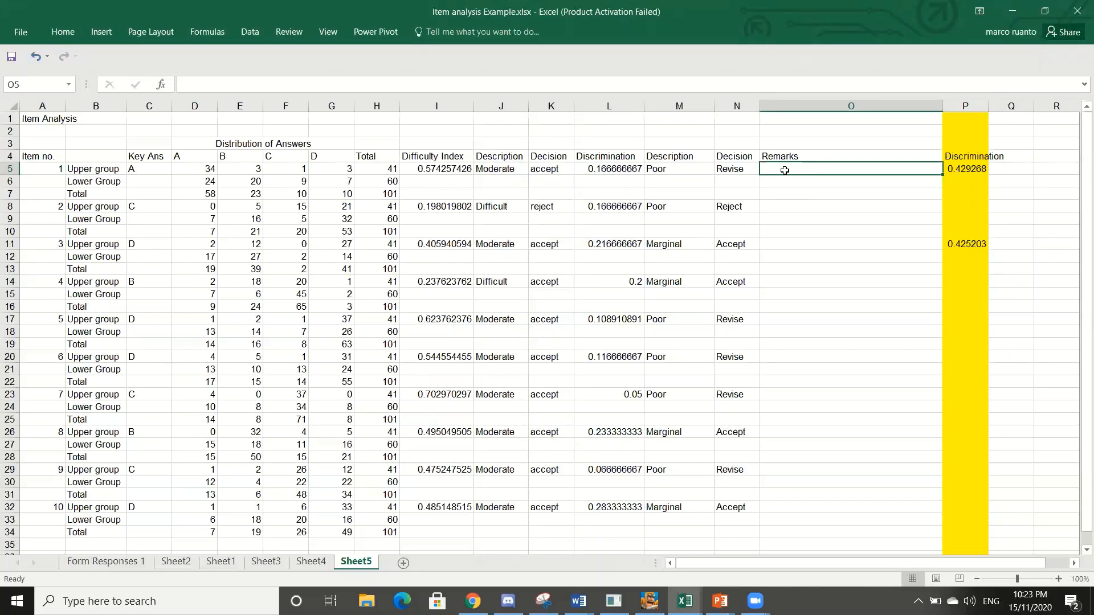
pyautogui.write('imp')
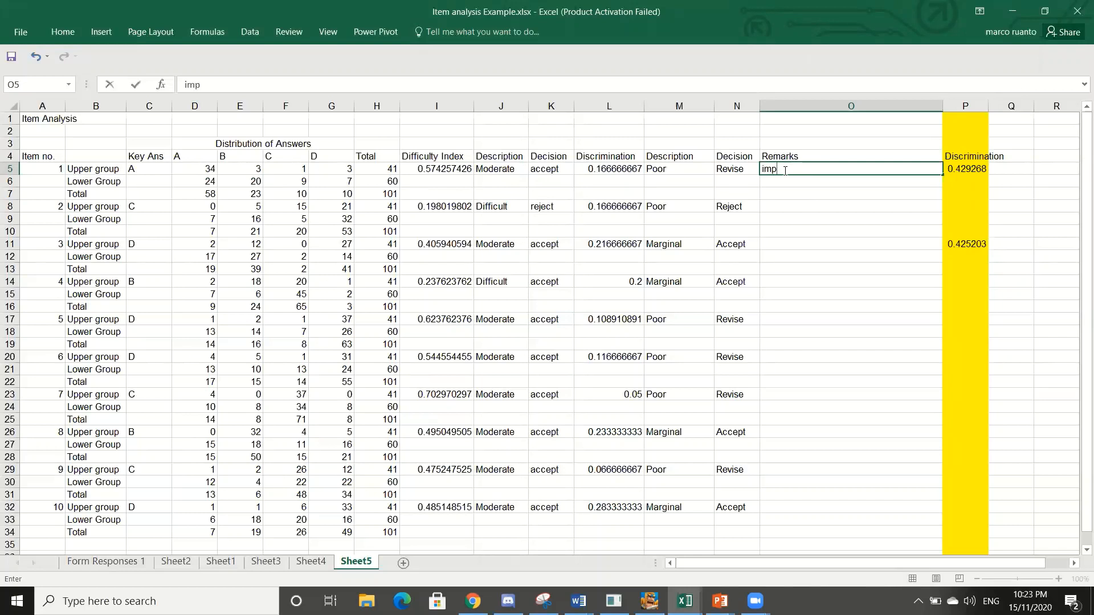
pyautogui.write('rove')
pyautogui.write('C')
pyautogui.press('BackSpace')
pyautogui.press('BackSpace')
pyautogui.write('options')
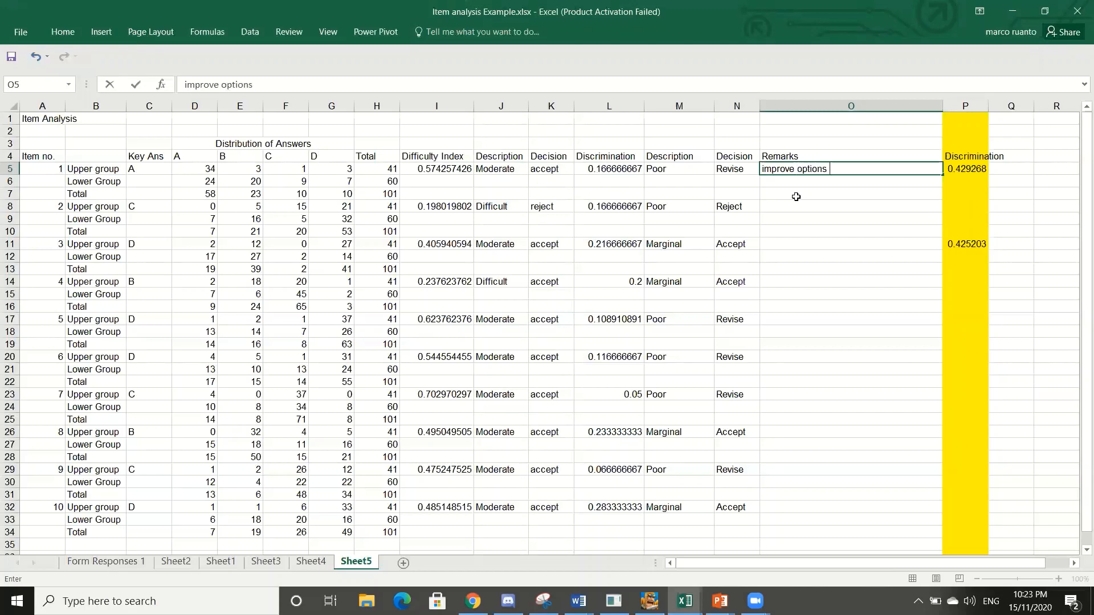
pyautogui.write(' C and D')
pyautogui.press('Return')
# - Enter the remark "Remove test item" for item 2 in O8
pyautogui.press('Down')
pyautogui.press('Down')
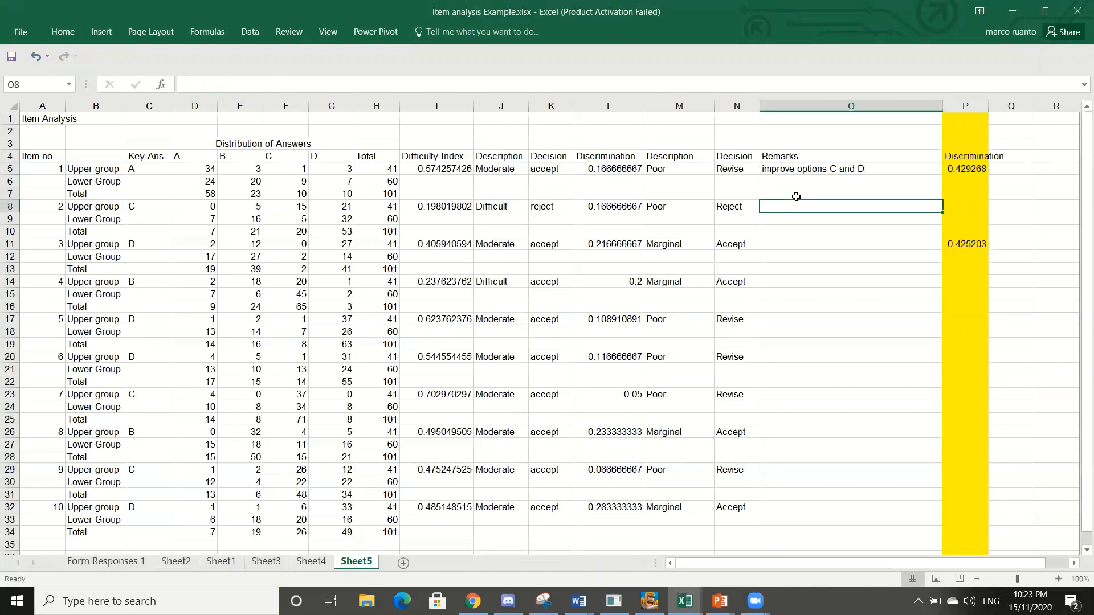
pyautogui.write('Remove ')
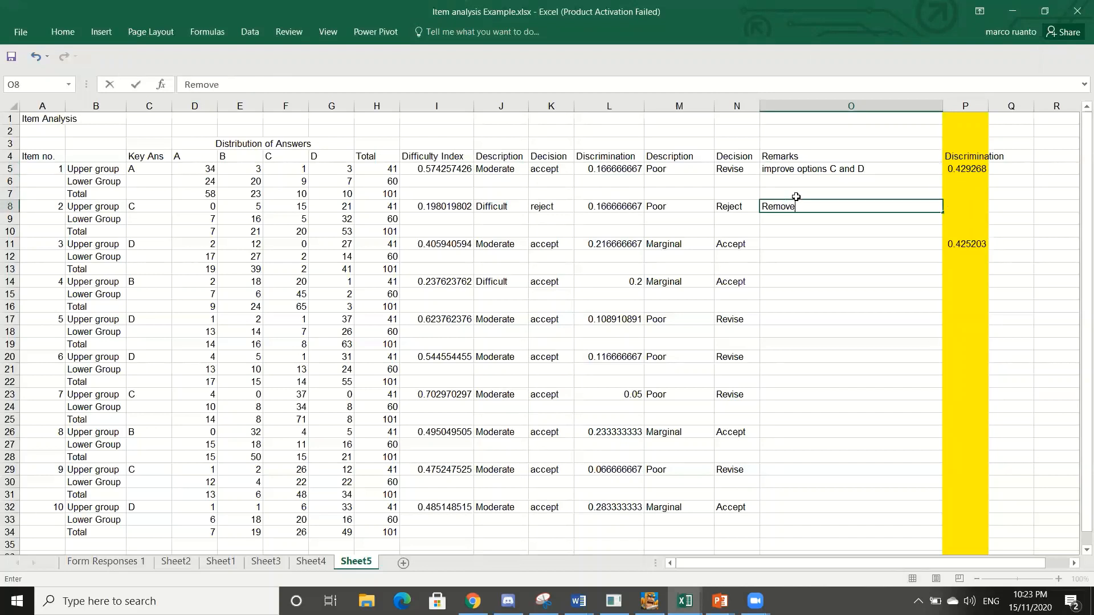
pyautogui.write('test item')
pyautogui.click(788, 246)
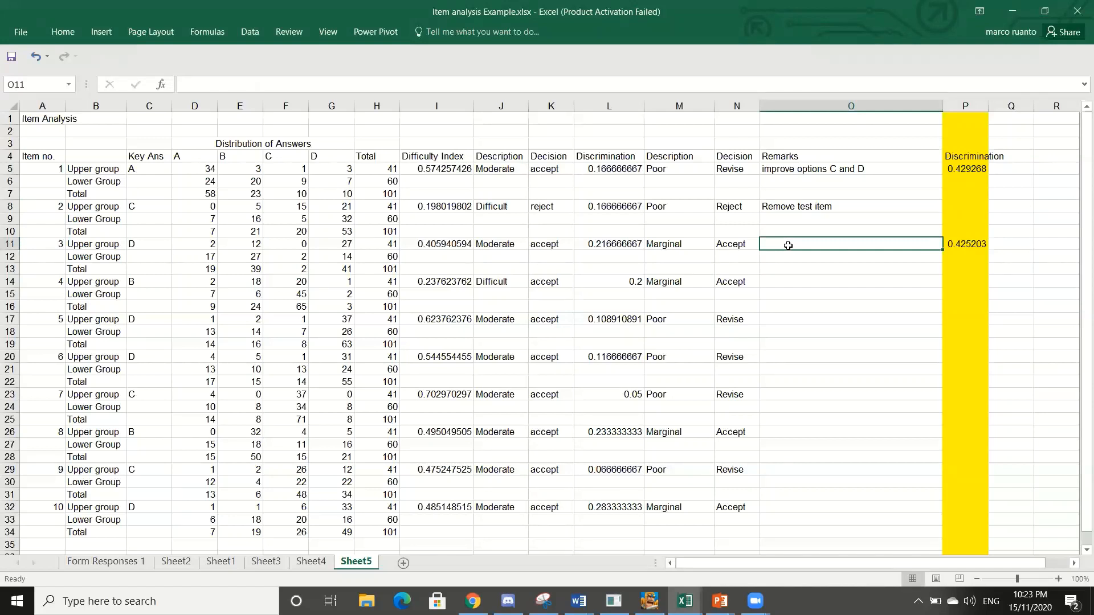
# - Check item 3's distribution of answers and enter the remark "Improve option C" in O11
pyautogui.click(212, 247)
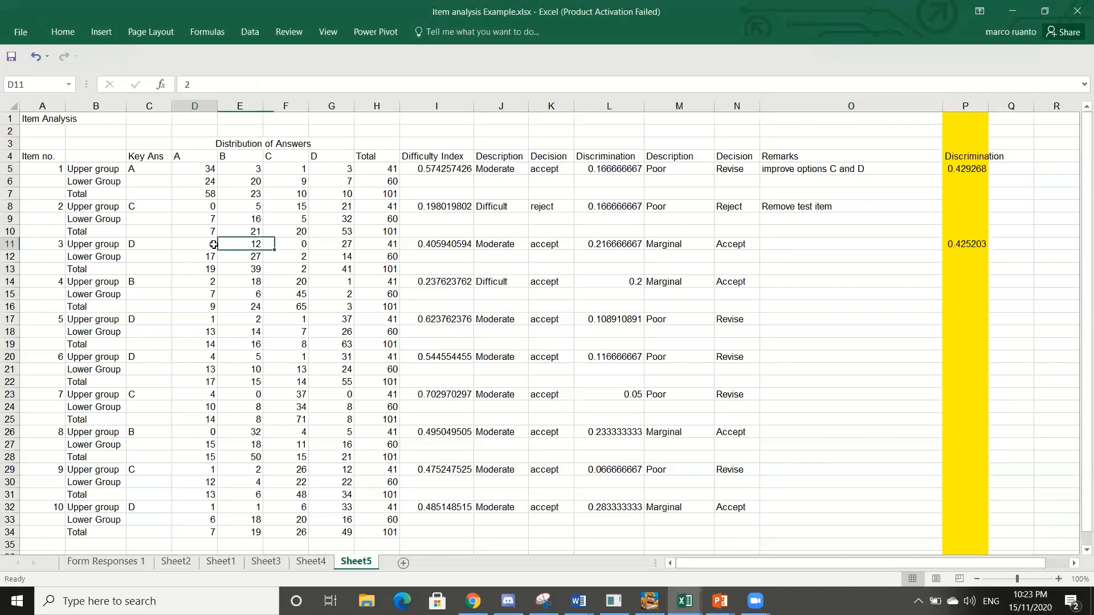
pyautogui.click(306, 256)
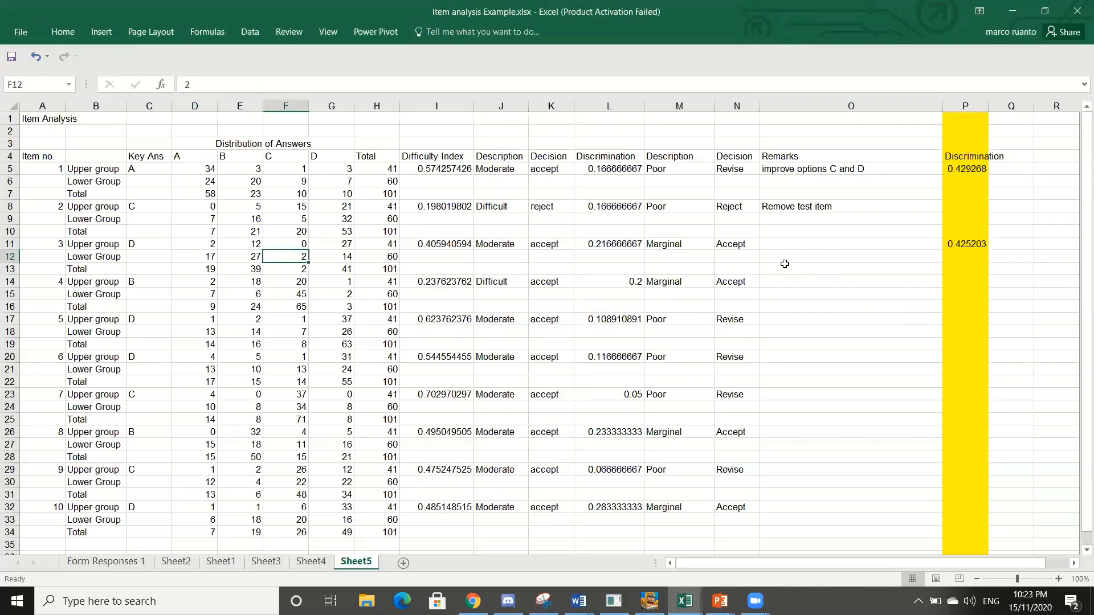
pyautogui.click(784, 242)
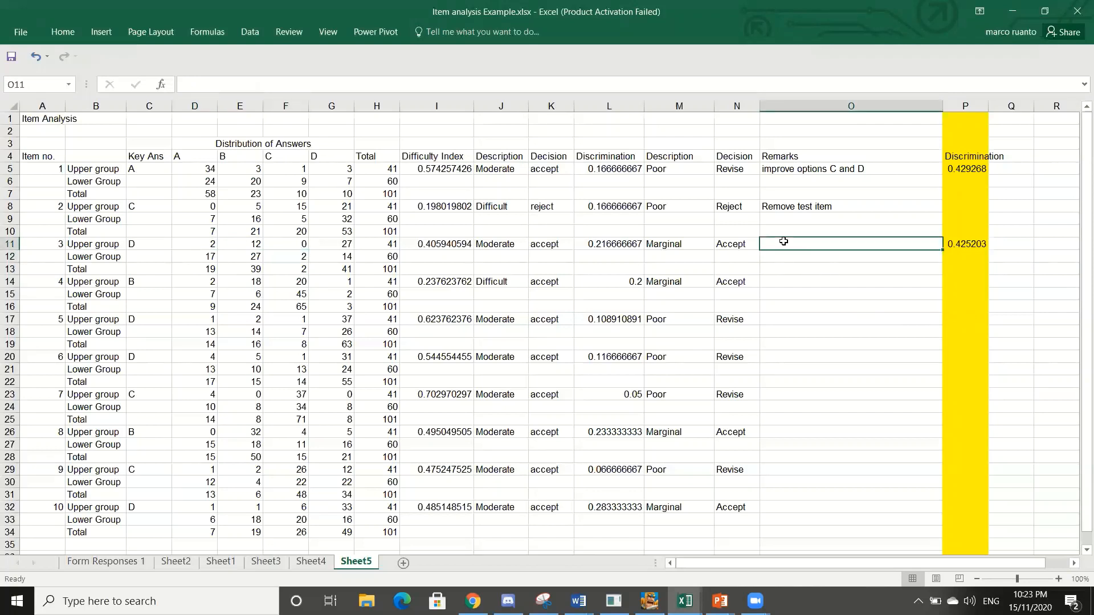
pyautogui.write('Impro')
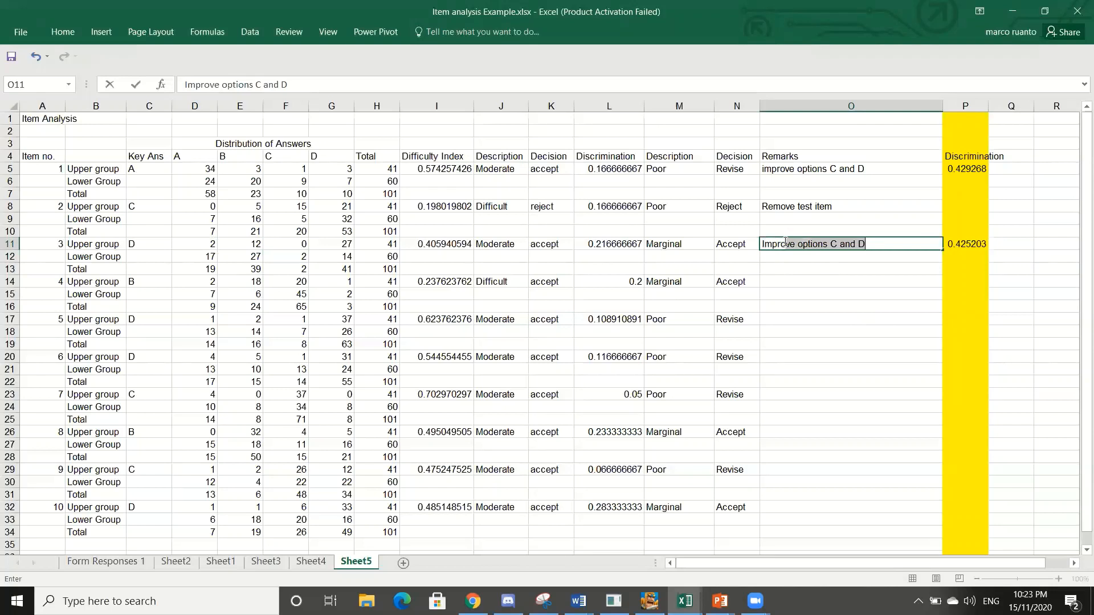
pyautogui.write('ve option C')
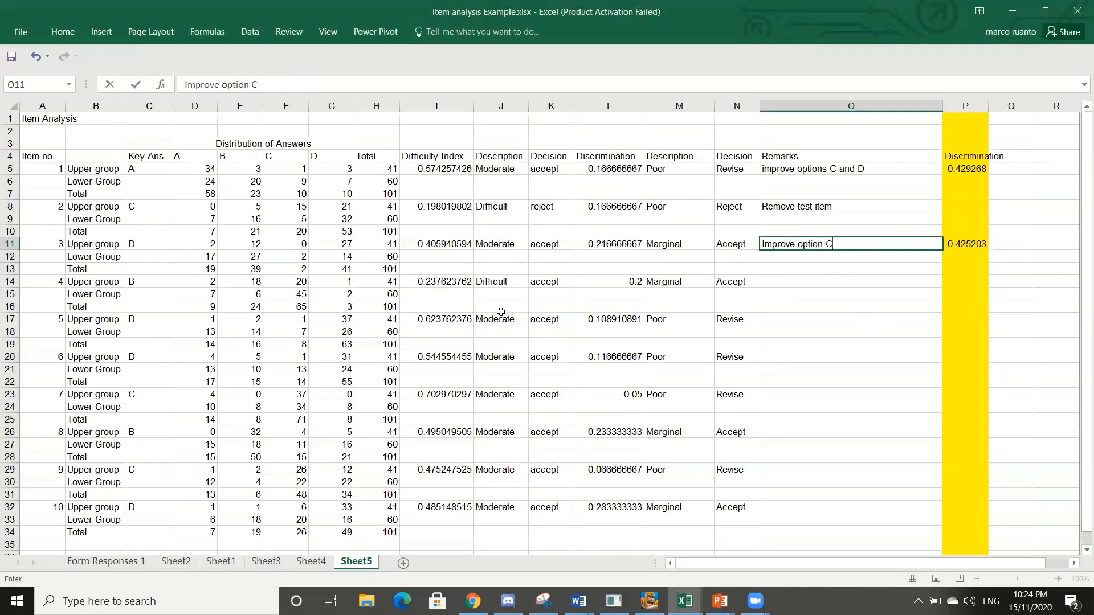
# - Enter the remark "Improve D" for item 4 in O14
pyautogui.click(777, 285)
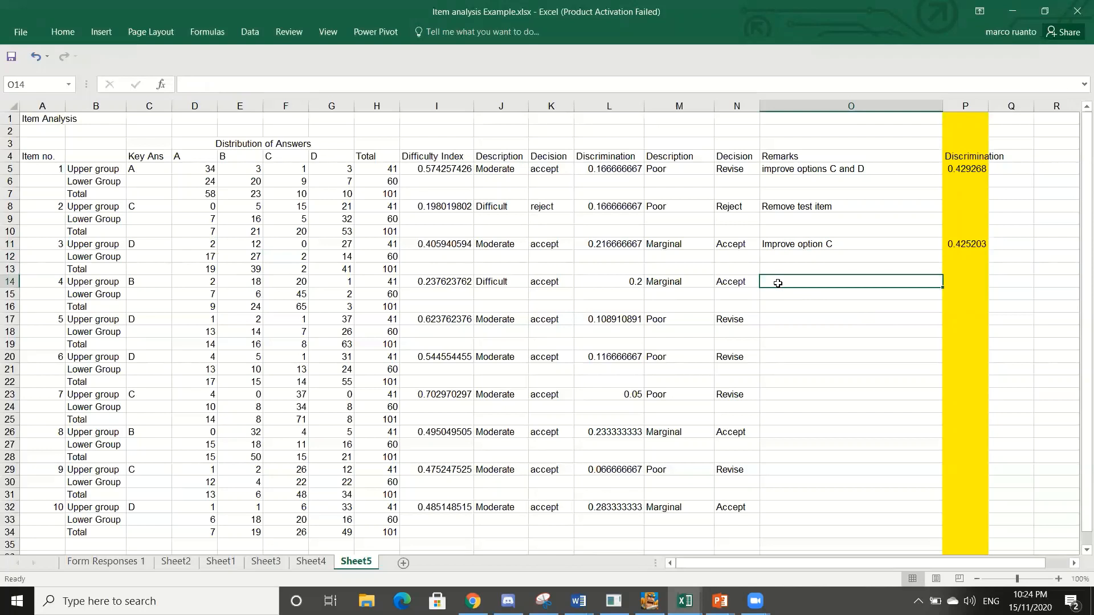
pyautogui.write('Impro')
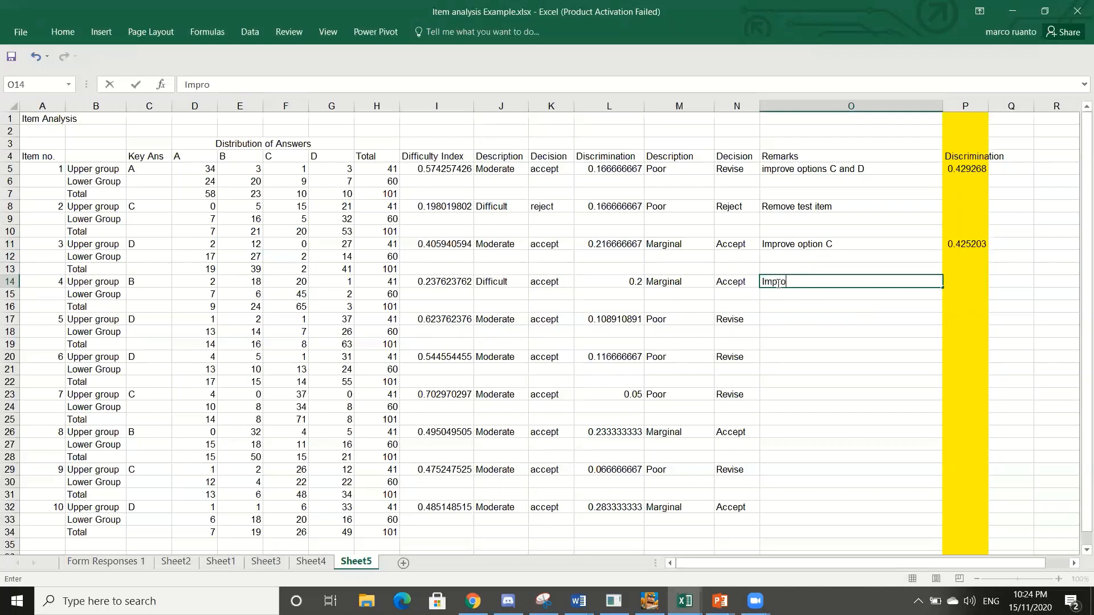
pyautogui.write('ve D')
pyautogui.click(807, 341)
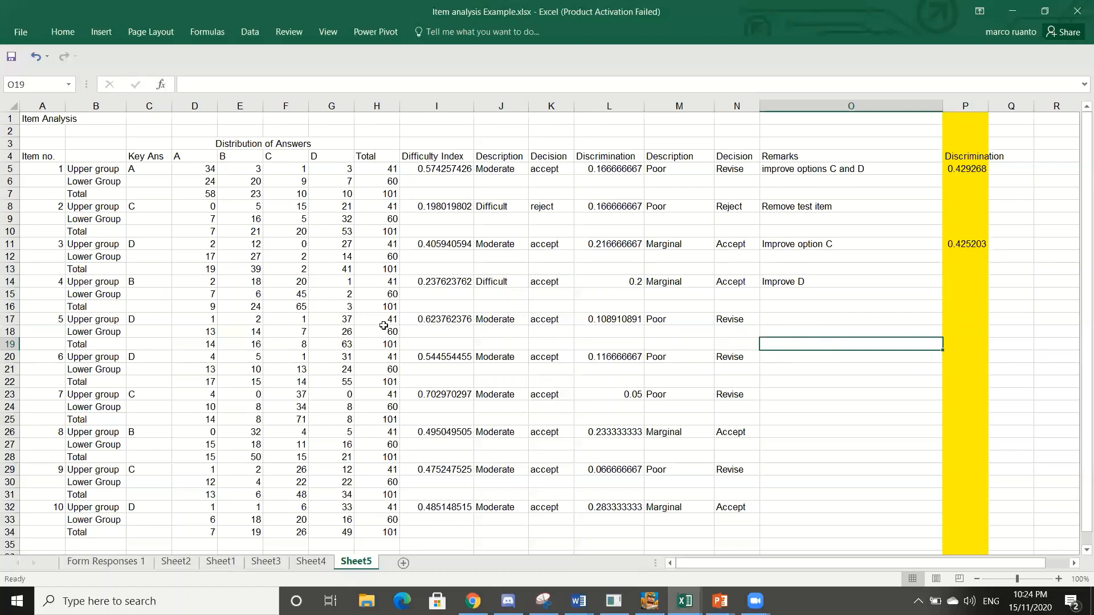
pyautogui.click(799, 321)
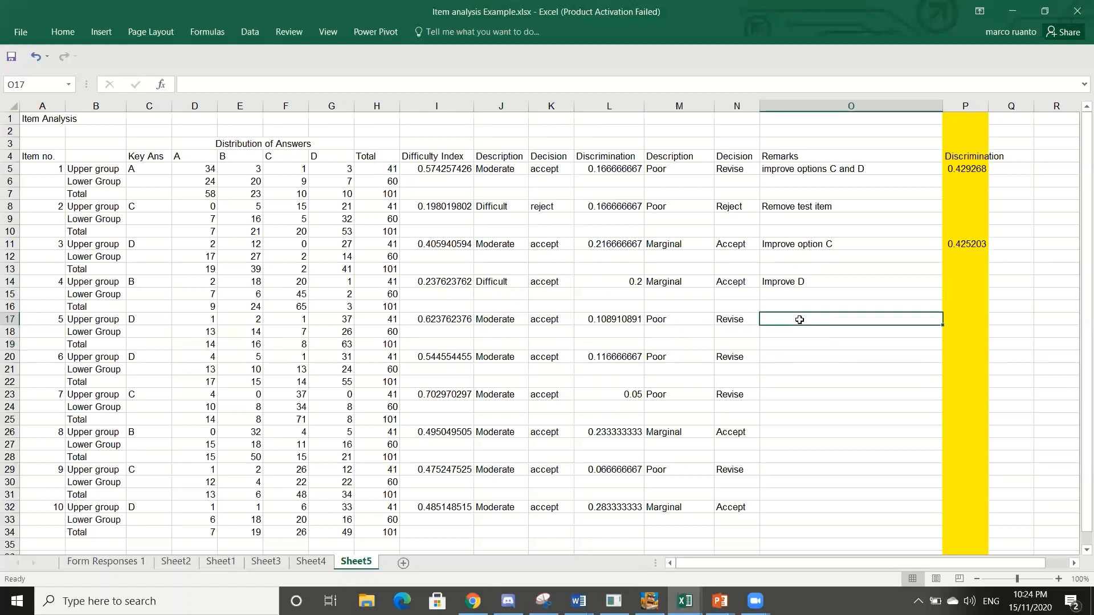
# - Replace the remarks for items 3 and 4 in O11 and O14 with "Good test item"
pyautogui.click(787, 247)
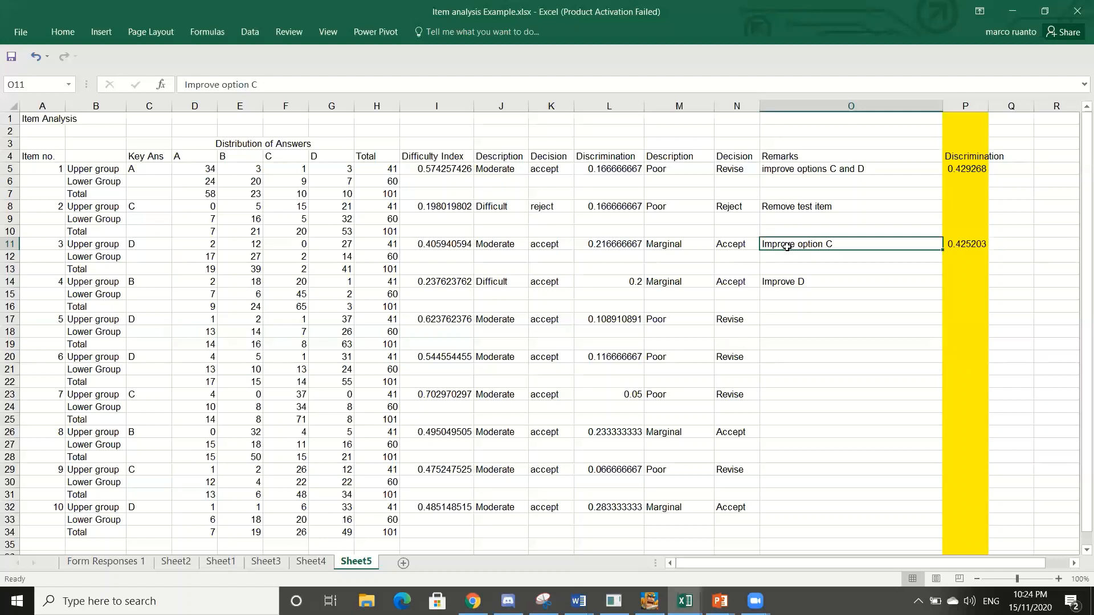
pyautogui.write('God')
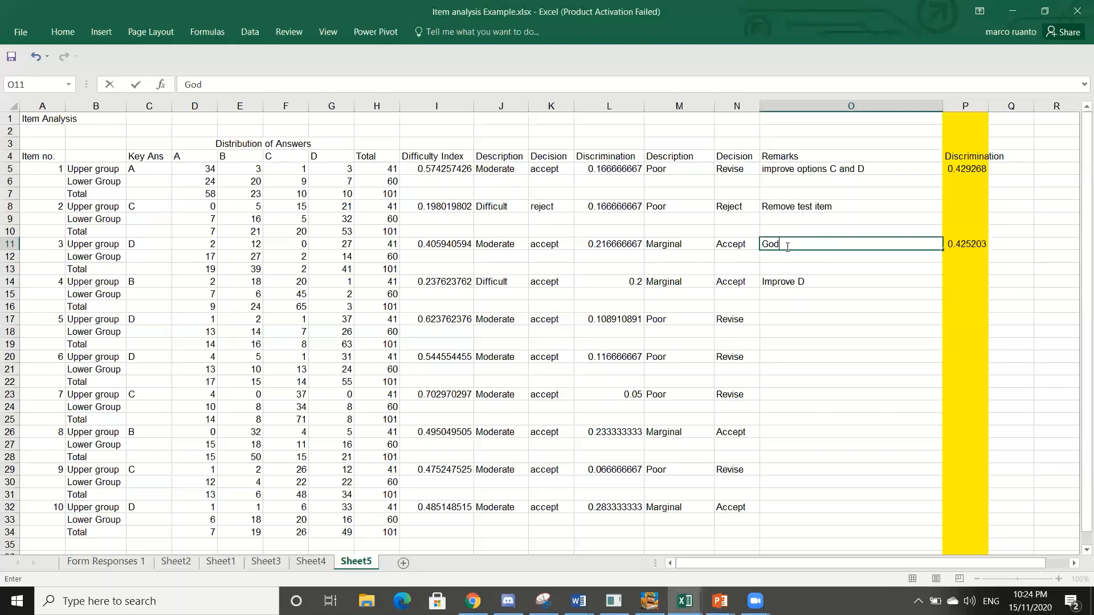
pyautogui.press('BackSpace')
pyautogui.write('od')
pyautogui.press('BackSpace')
pyautogui.write('d test item')
pyautogui.click(789, 284)
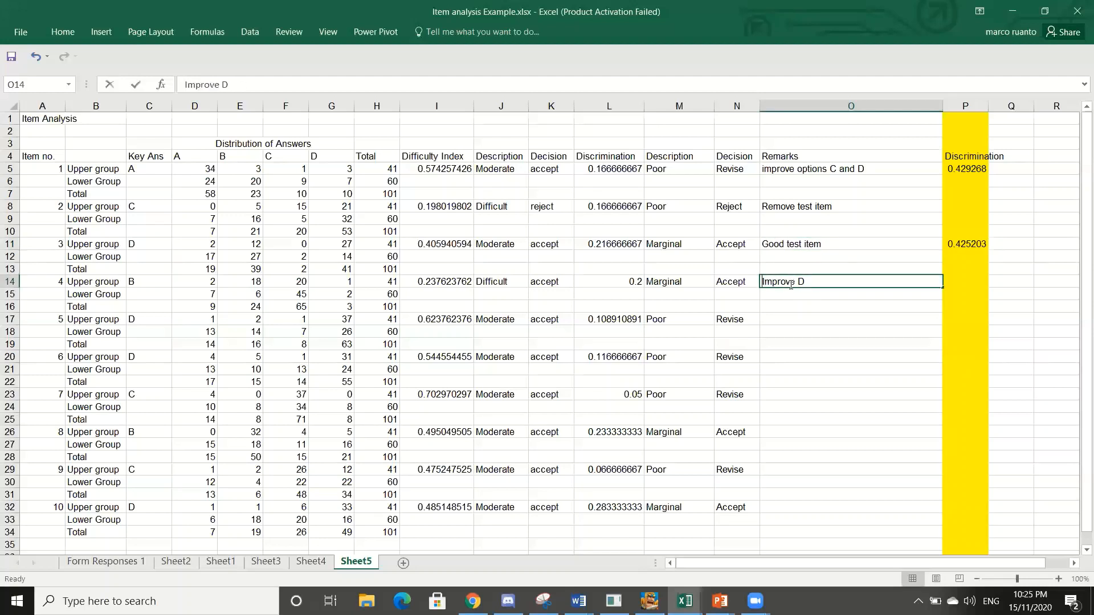
pyautogui.write('Good test i')
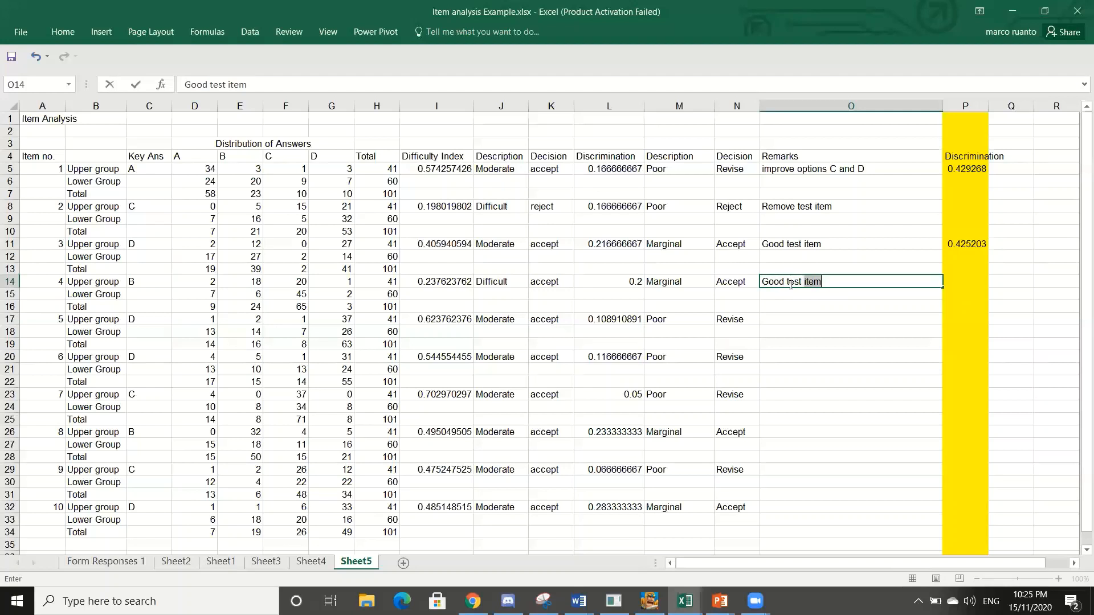
pyautogui.write(' item')
# - Enter the remarks "Improve option C" for item 5 in O17 and "Improve B and C" for item 6 in O20
pyautogui.click(798, 323)
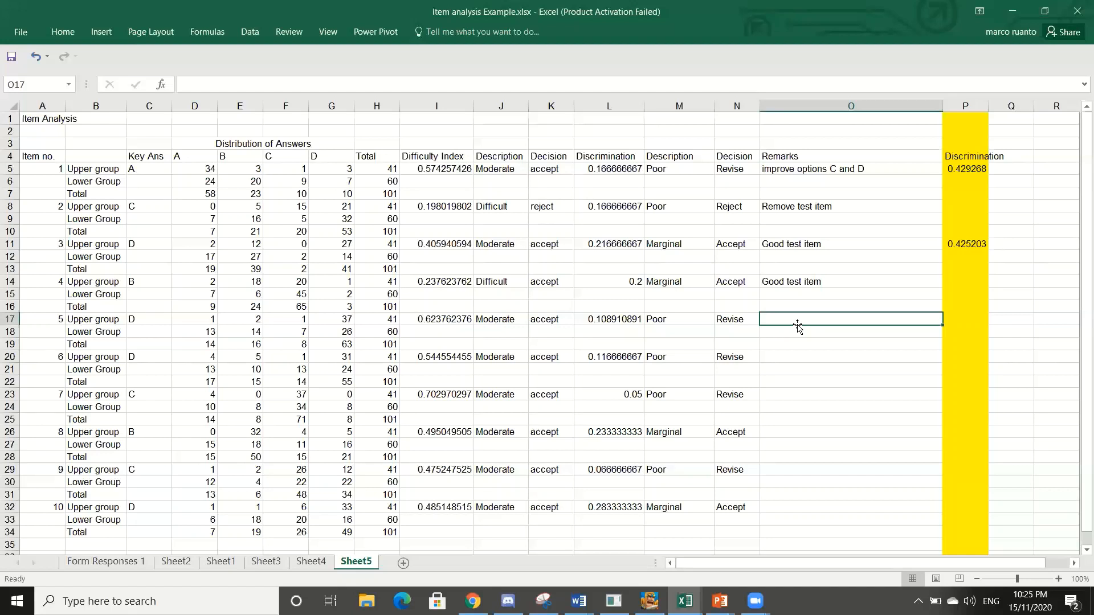
pyautogui.write('I')
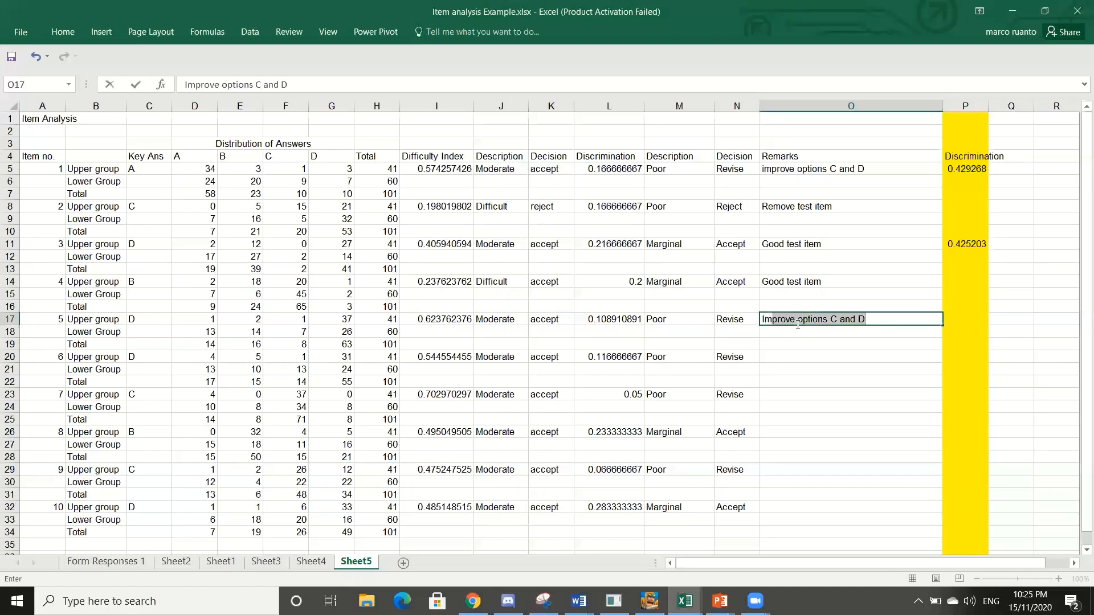
pyautogui.write('mprove option ')
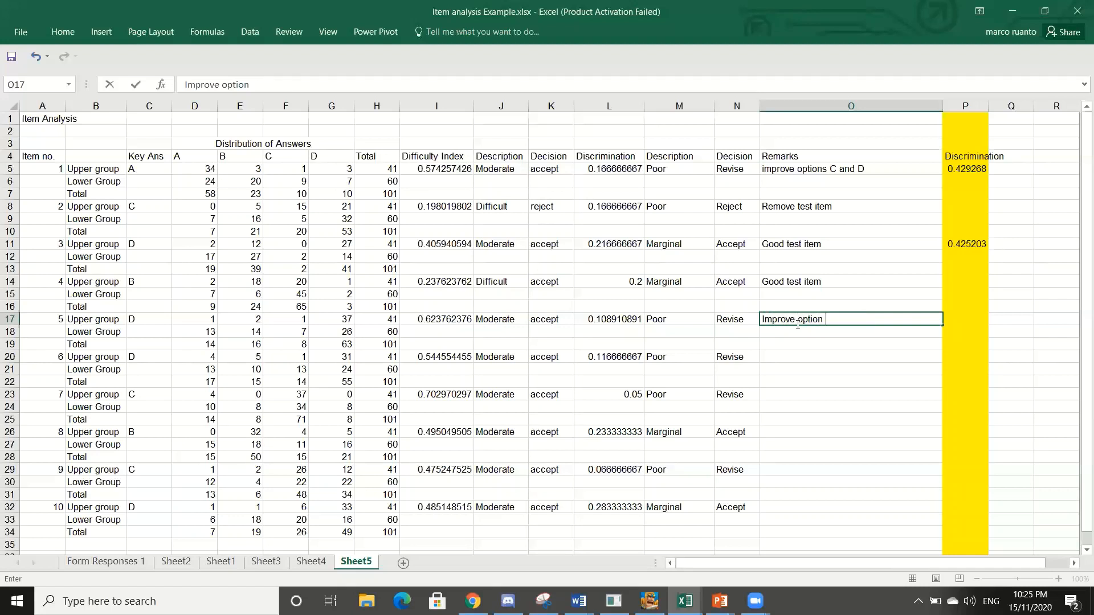
pyautogui.write('C')
pyautogui.click(799, 359)
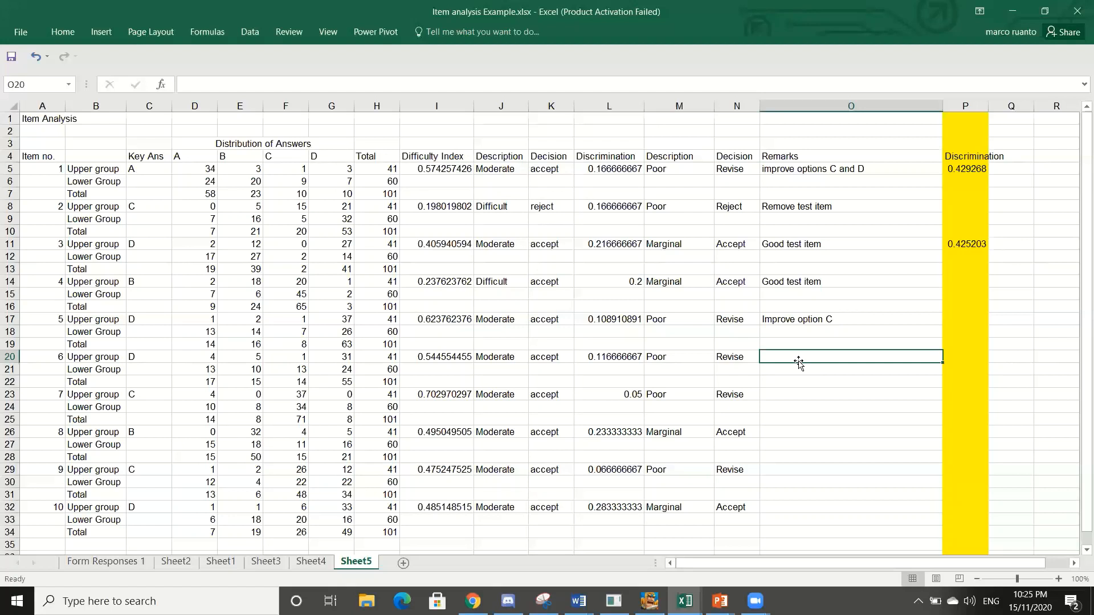
pyautogui.write('Im')
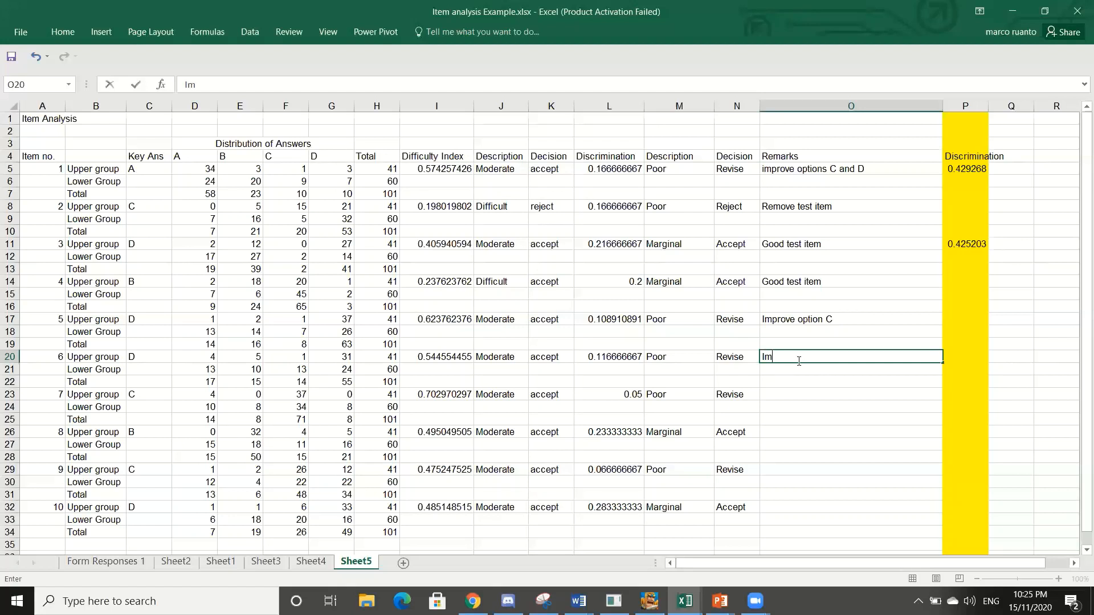
pyautogui.write('prove B and C')
# - Enter the remarks "Improve B and D" for item 7 in O23 and "Good test item" for item 8 in O26
pyautogui.click(803, 396)
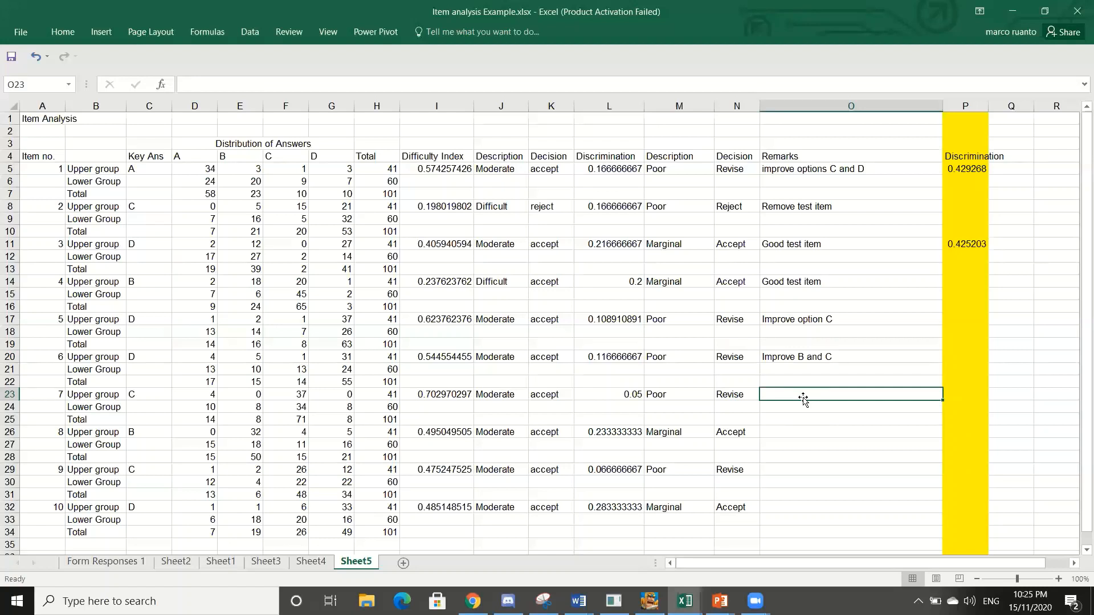
pyautogui.write('Improv')
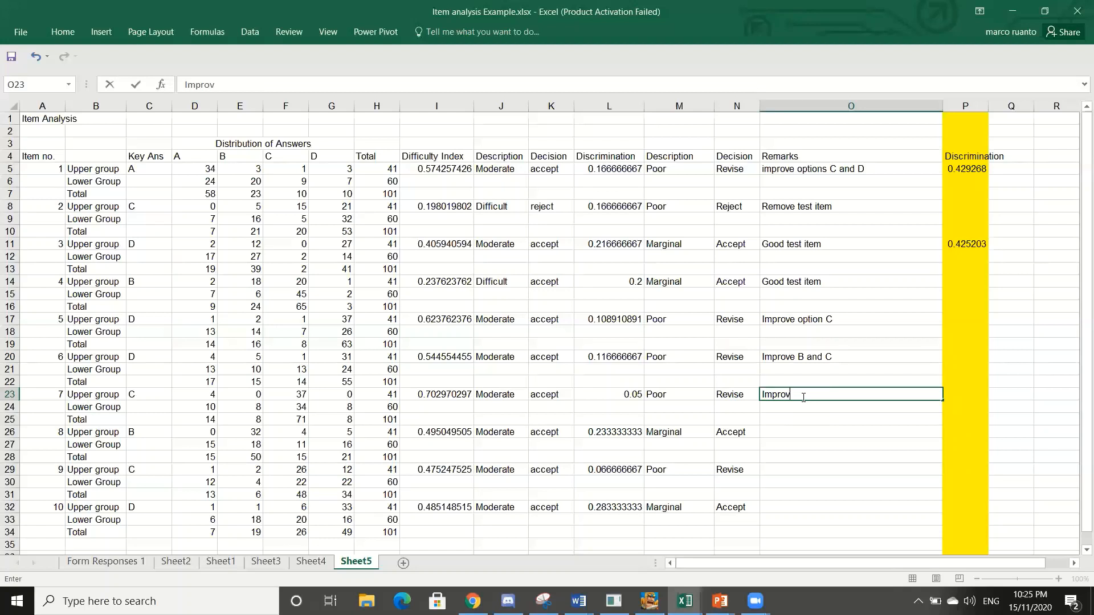
pyautogui.write('e B and D')
pyautogui.click(799, 432)
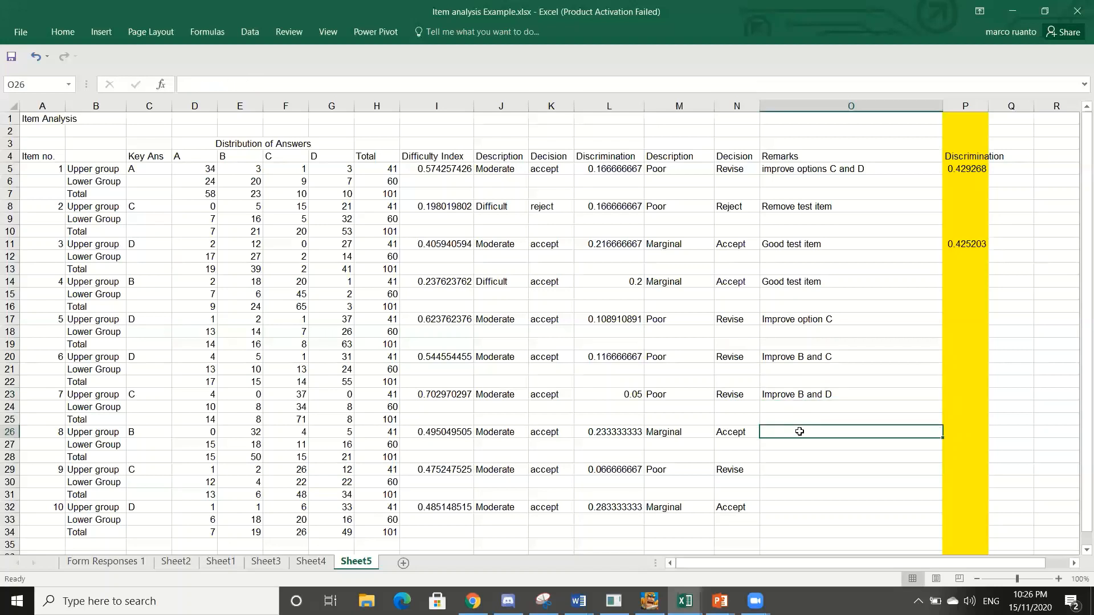
pyautogui.write('Good test item')
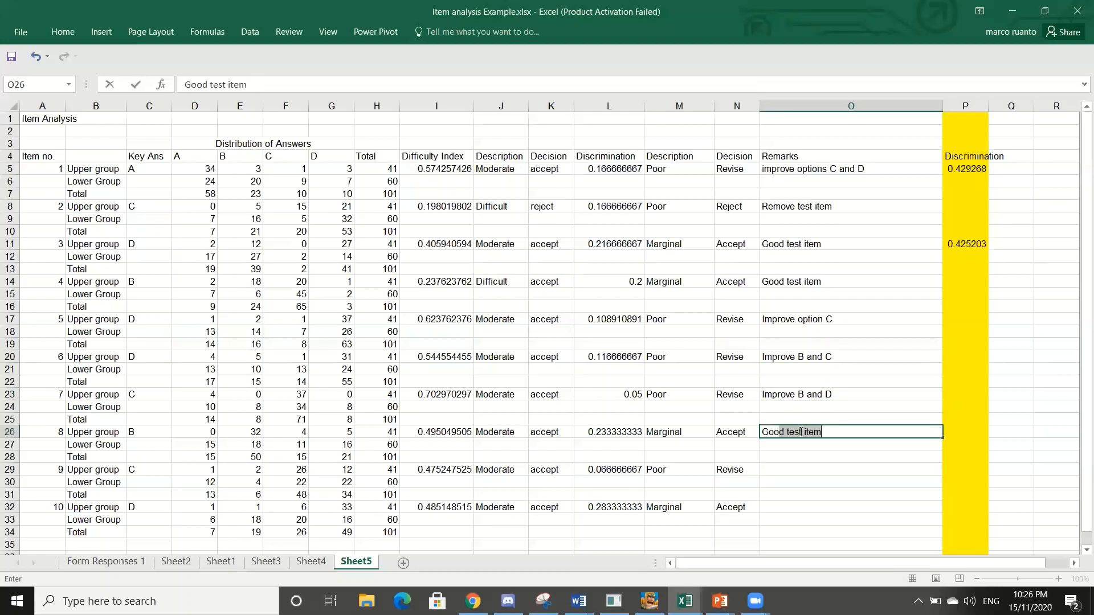
pyautogui.press('Return')
# - Enter the remarks "Improve Option B" for item 9 in O29 and "Good test item" for item 10 in O32
pyautogui.press('Return')
pyautogui.press('Return')
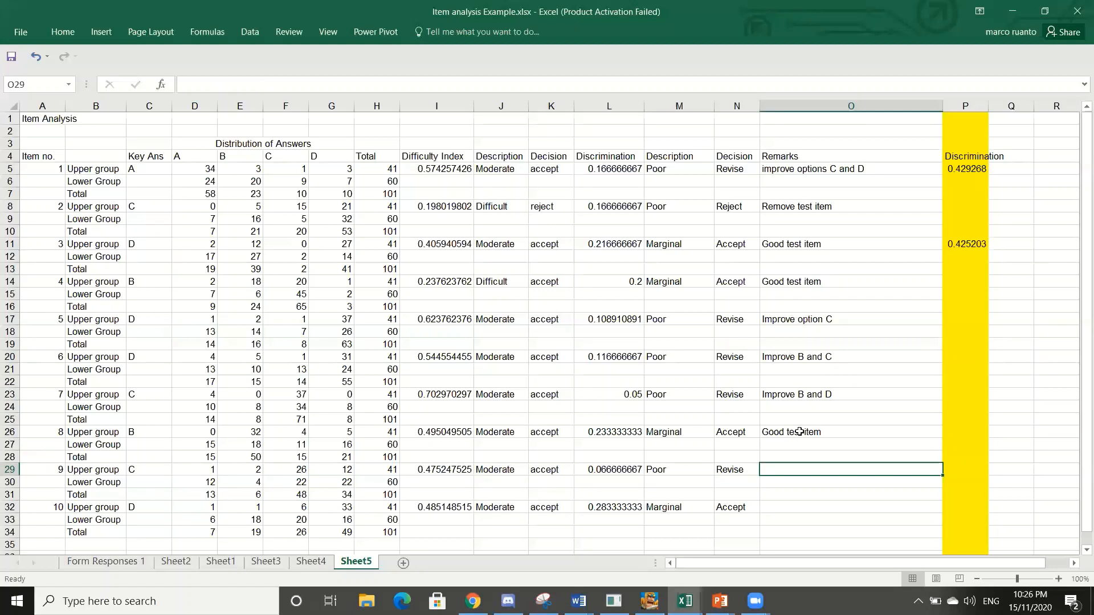
pyautogui.write('Improv')
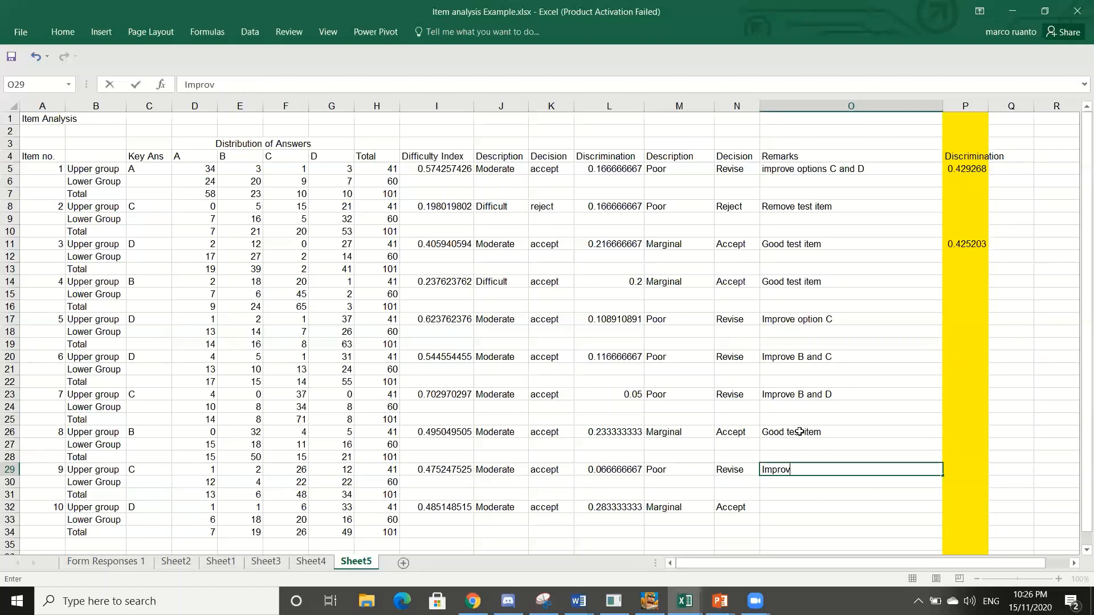
pyautogui.write('e Option B')
pyautogui.click(787, 511)
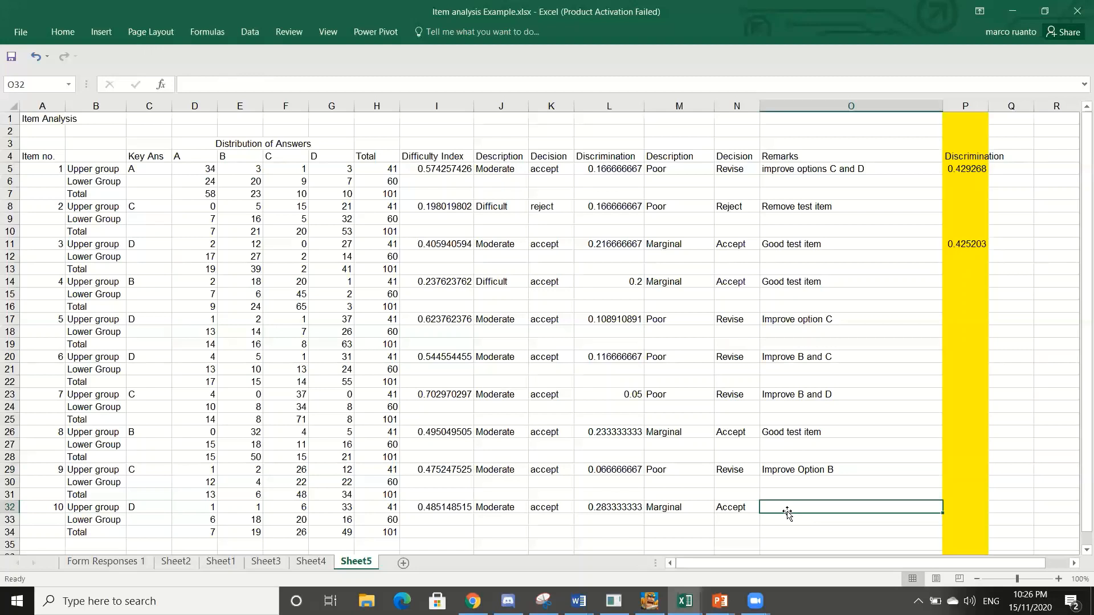
pyautogui.write('Good t')
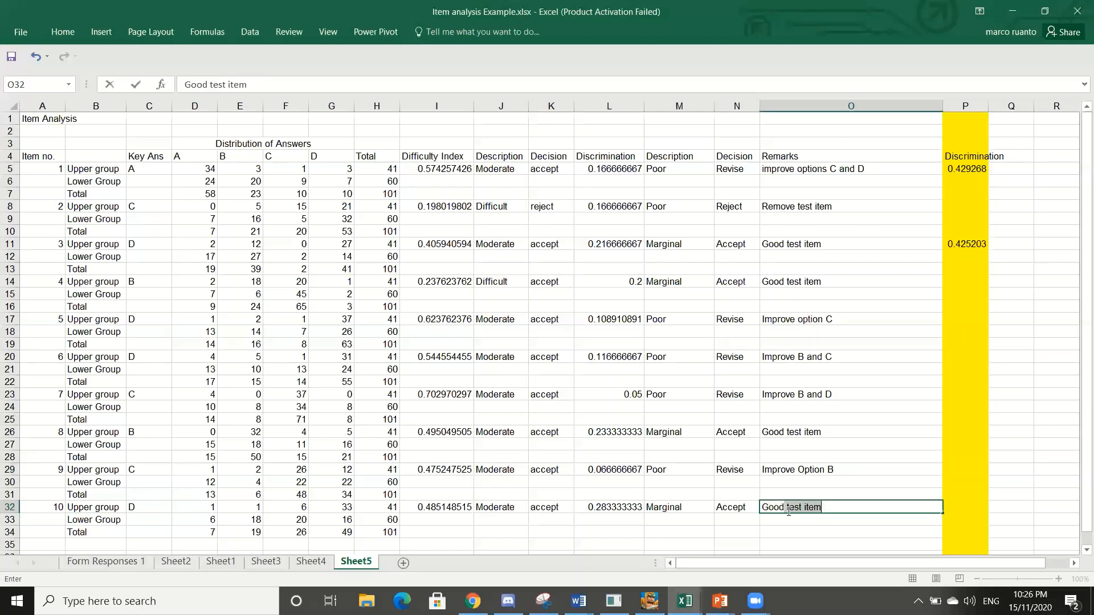
pyautogui.write(' test item')
pyautogui.press('Return')
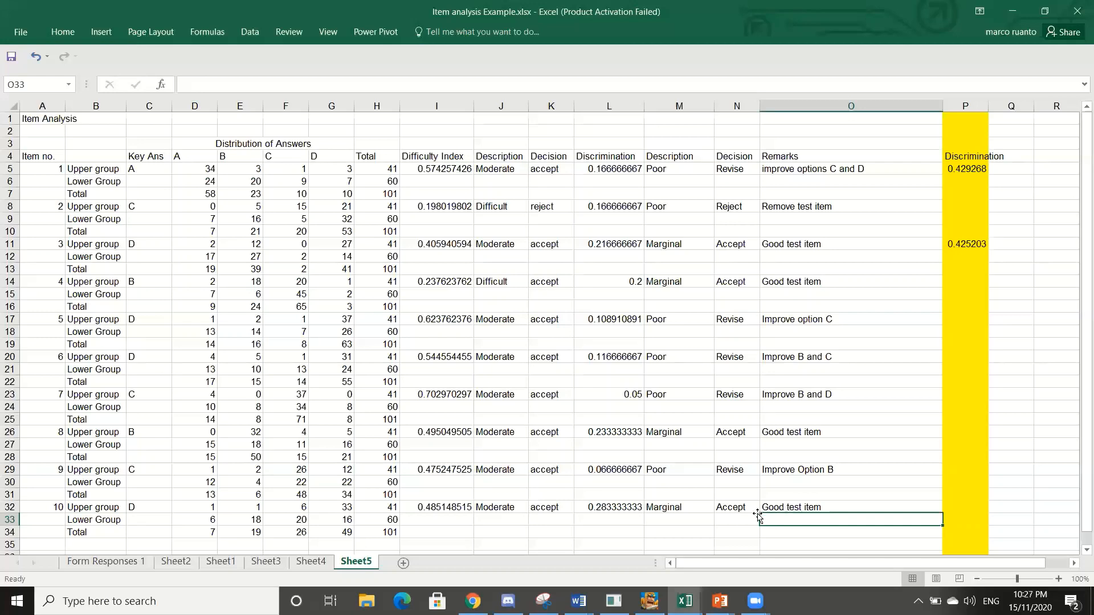
pyautogui.scroll(-3, 479, 461)
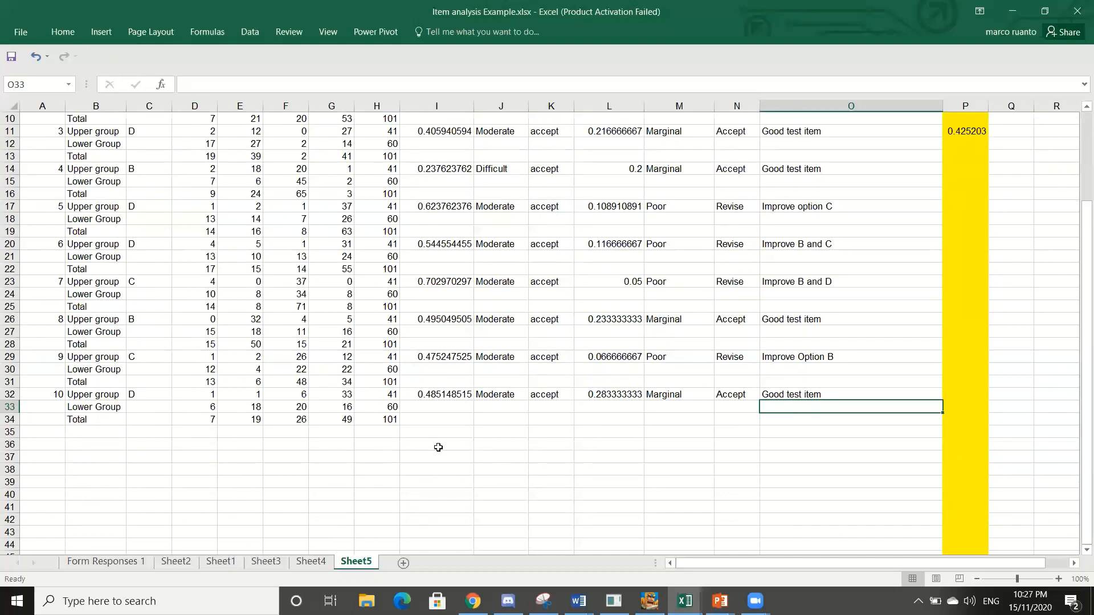
pyautogui.scroll(3, 440, 447)
pyautogui.scroll(-2, 432, 419)
pyautogui.scroll(-1, 433, 419)
pyautogui.click(412, 461)
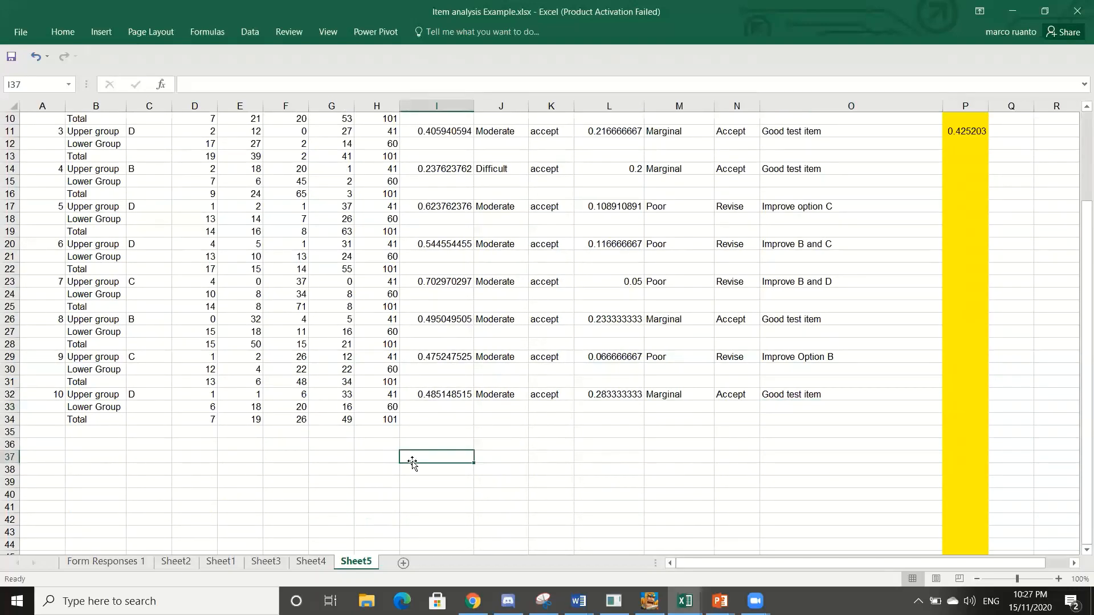
# - Calculate the average difficulty index in I37 from the range I5:I32
pyautogui.write('=average')
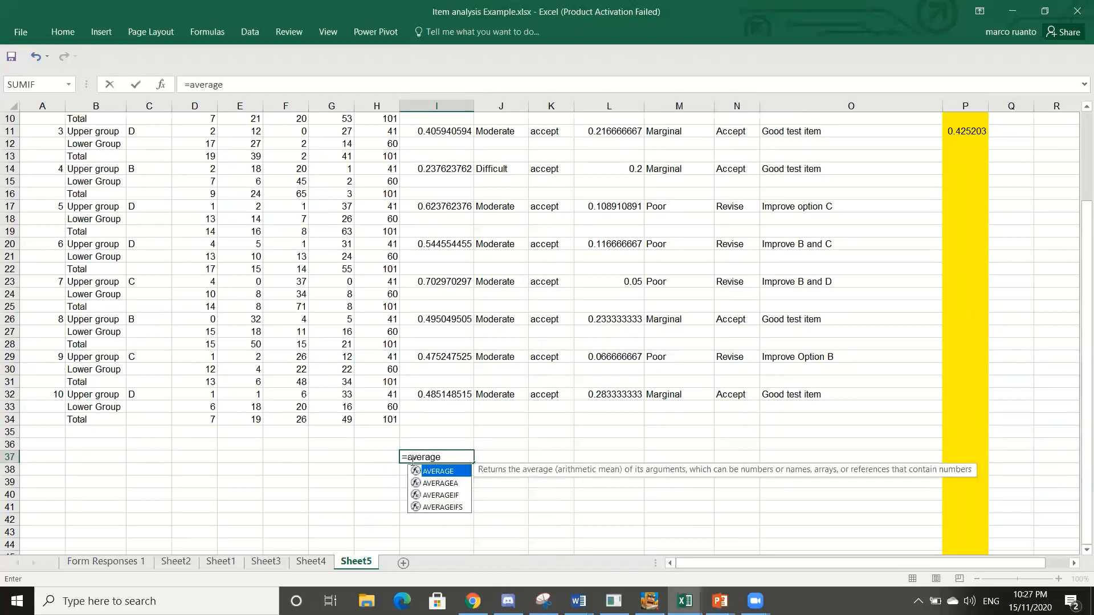
pyautogui.write('(')
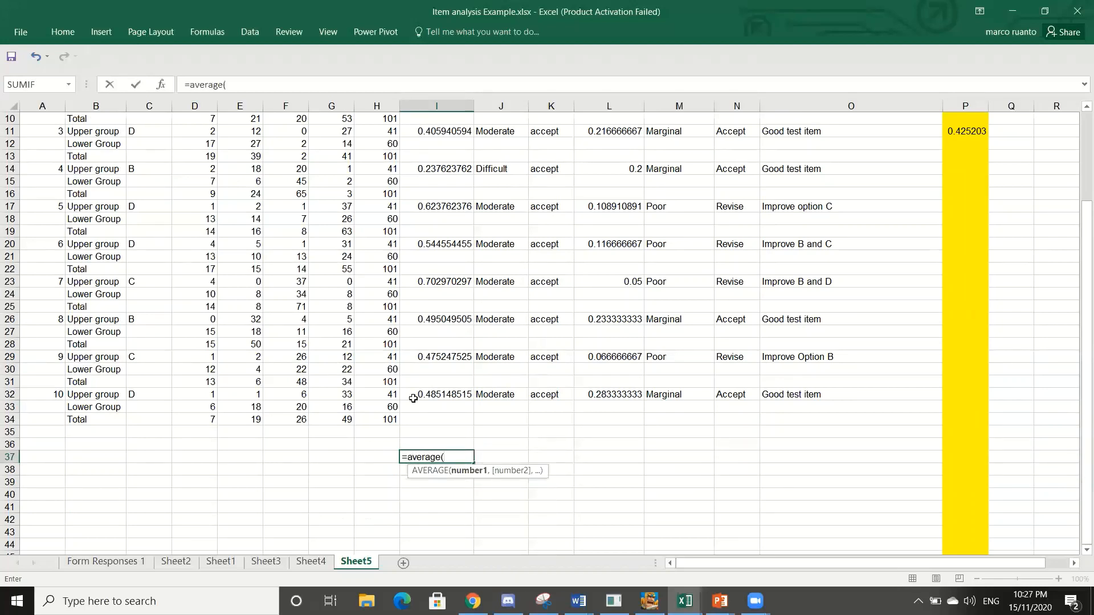
pyautogui.moveTo(433, 394); pyautogui.dragTo(436, 111)
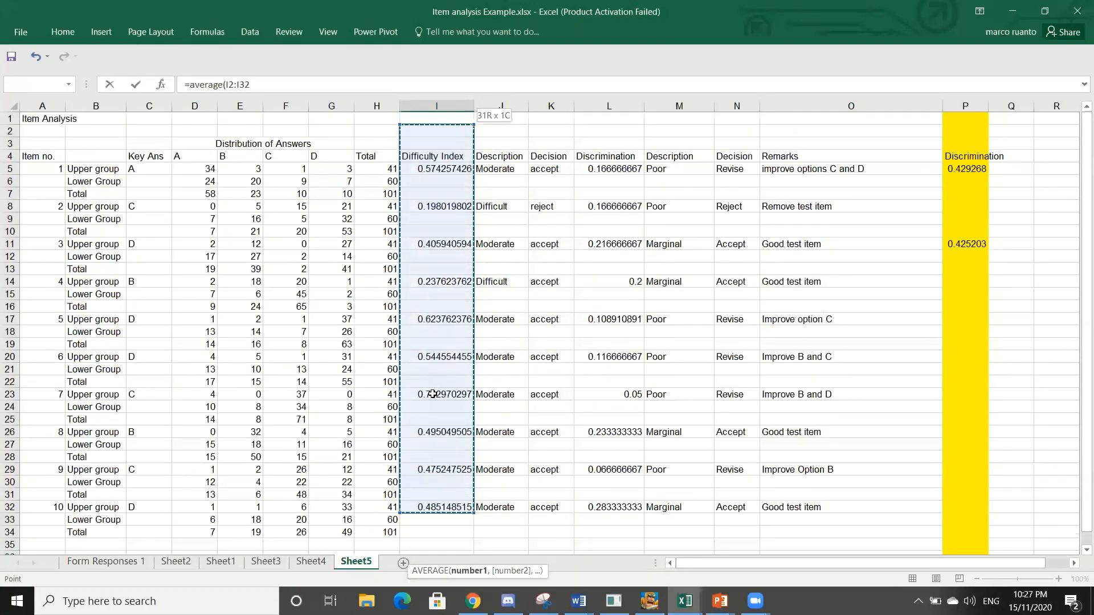
pyautogui.write(')')
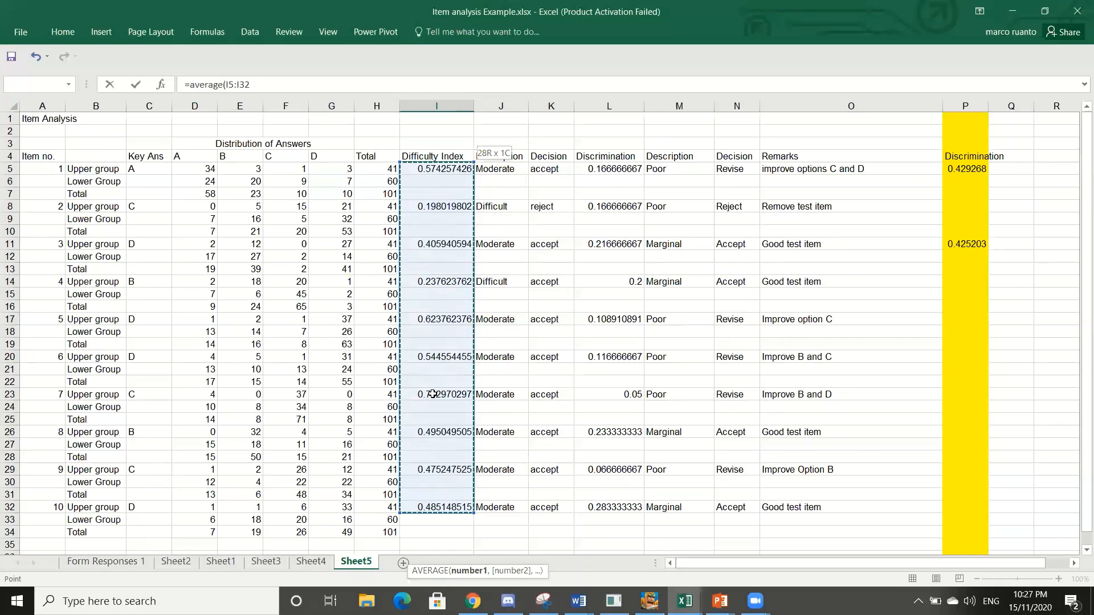
pyautogui.press('Return')
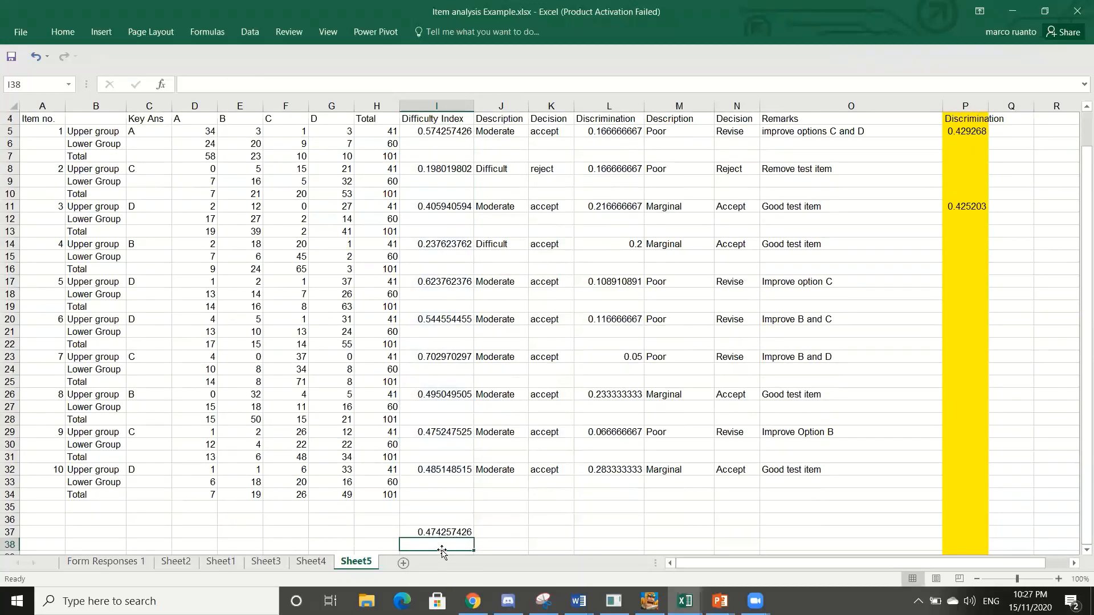
# - Label the average difficulty as "Moderate test items" in I38
pyautogui.write('Moderate')
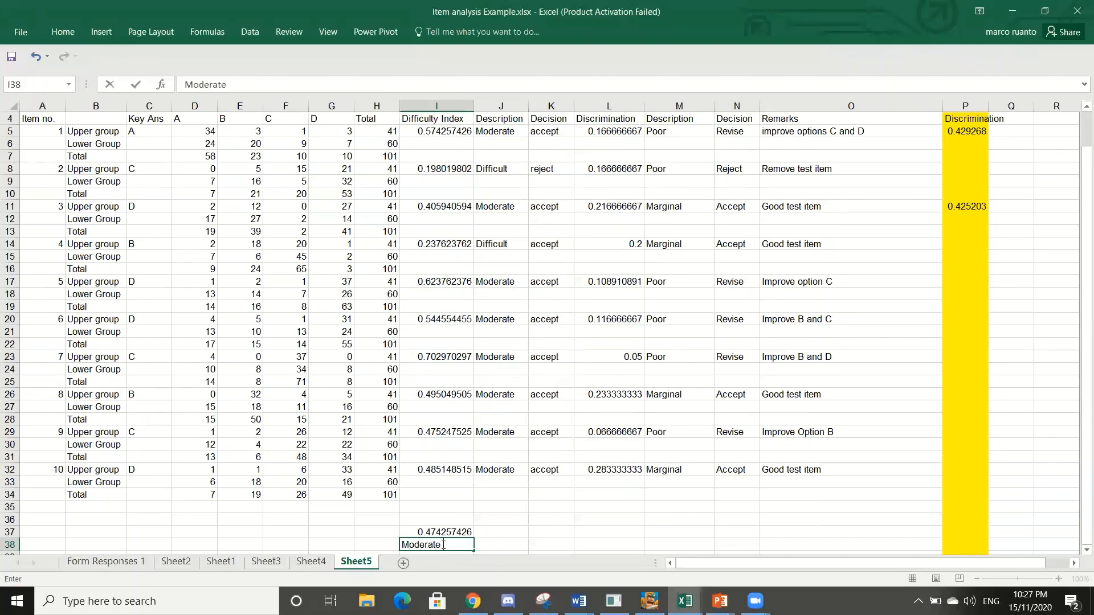
pyautogui.write(' test items')
pyautogui.press('Return')
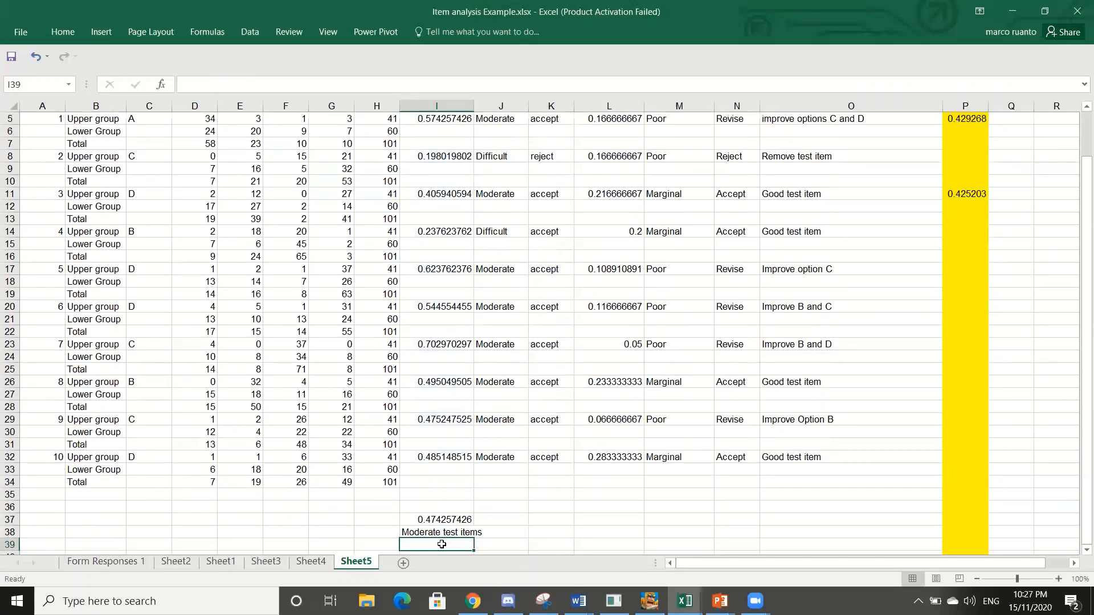
# - Calculate the average discrimination index in L37 from the range L5:L32
pyautogui.press('Up')
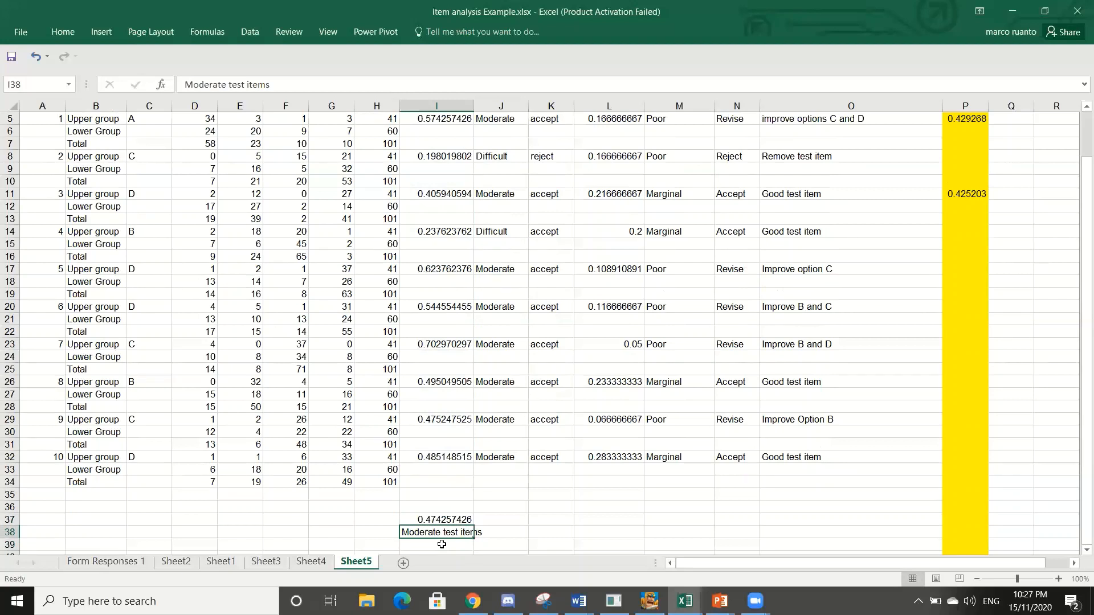
pyautogui.press('Right')
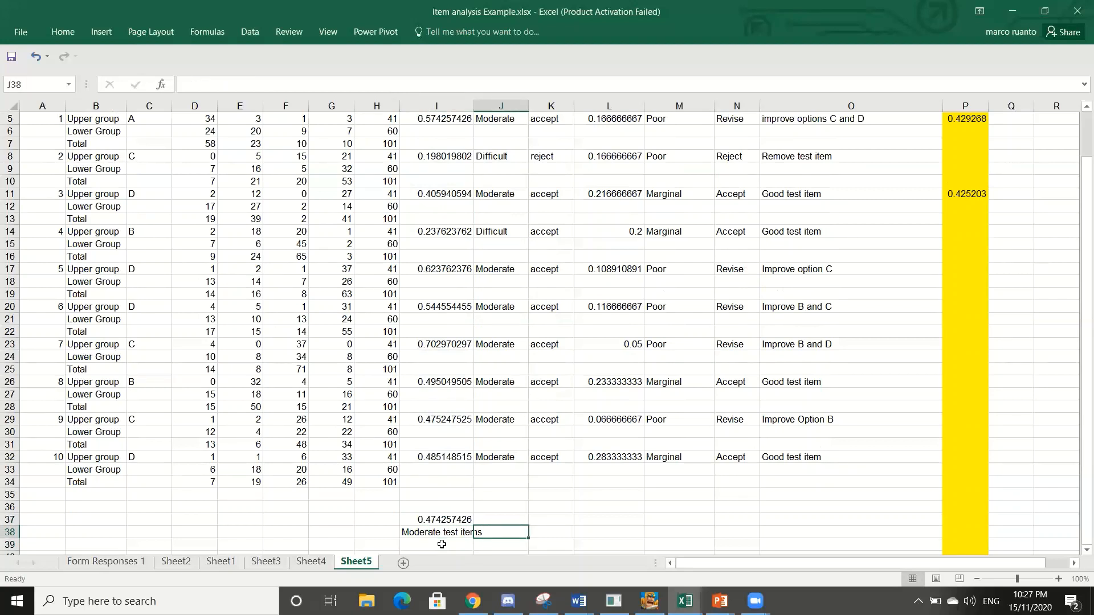
pyautogui.press('Right')
pyautogui.press('Right')
pyautogui.press('Right')
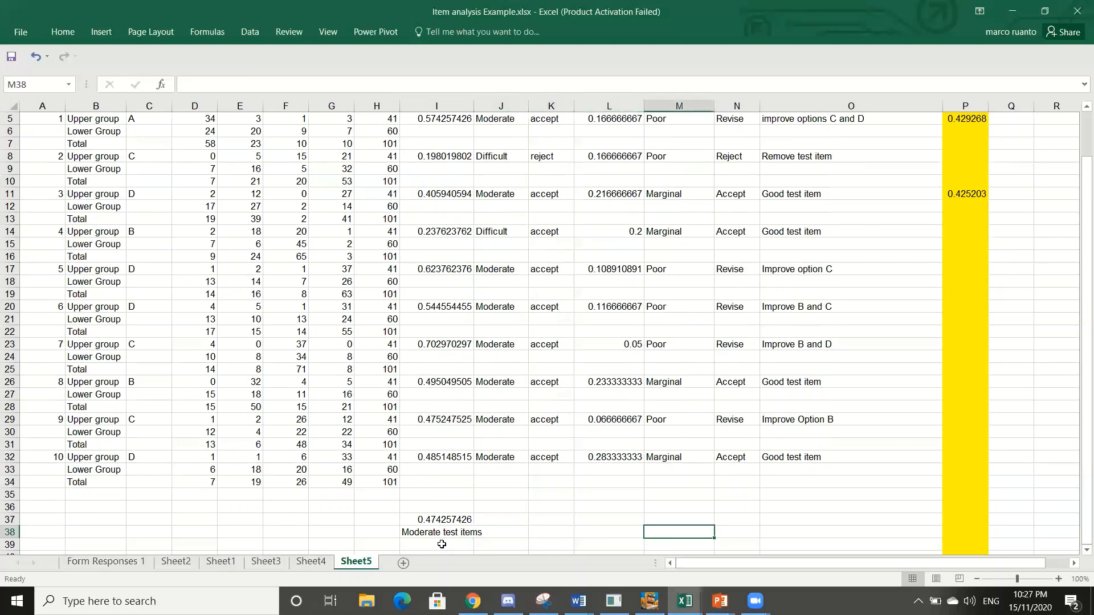
pyautogui.press('Up')
pyautogui.press('Left')
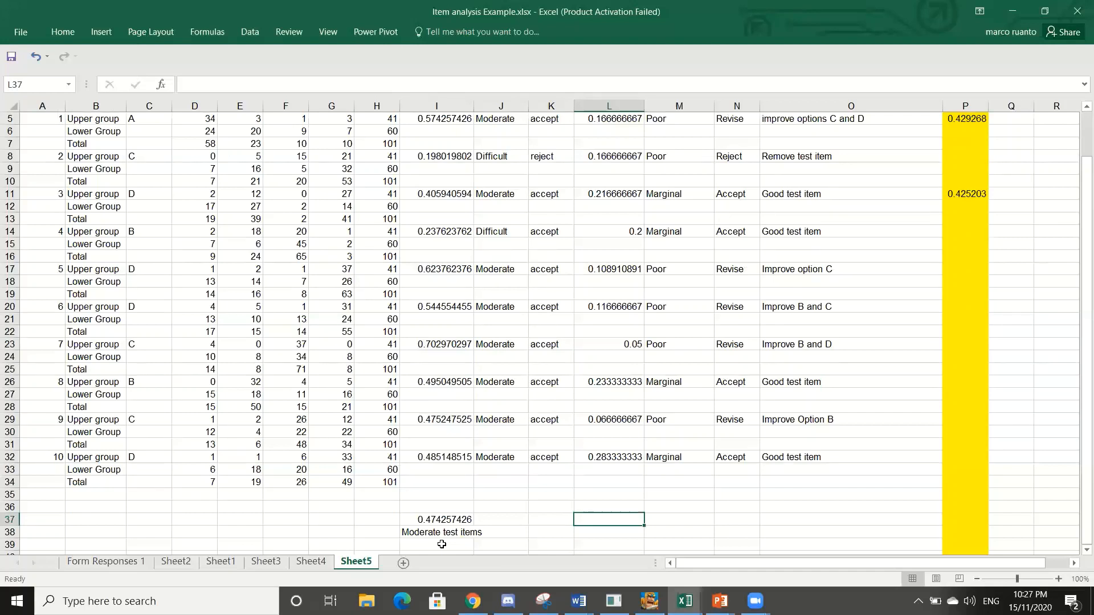
pyautogui.write('=')
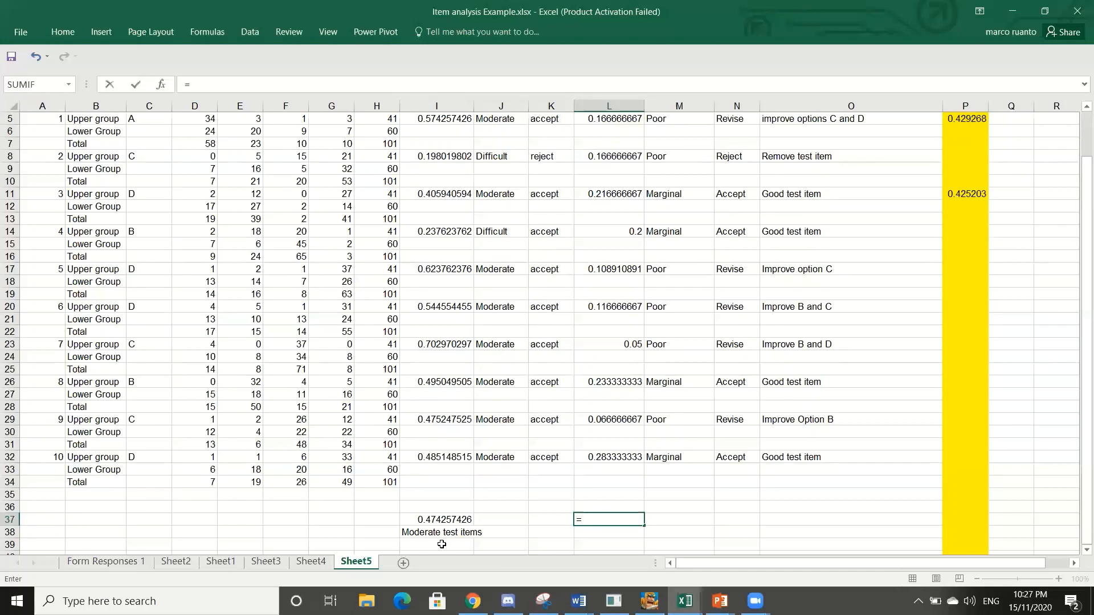
pyautogui.write('ave')
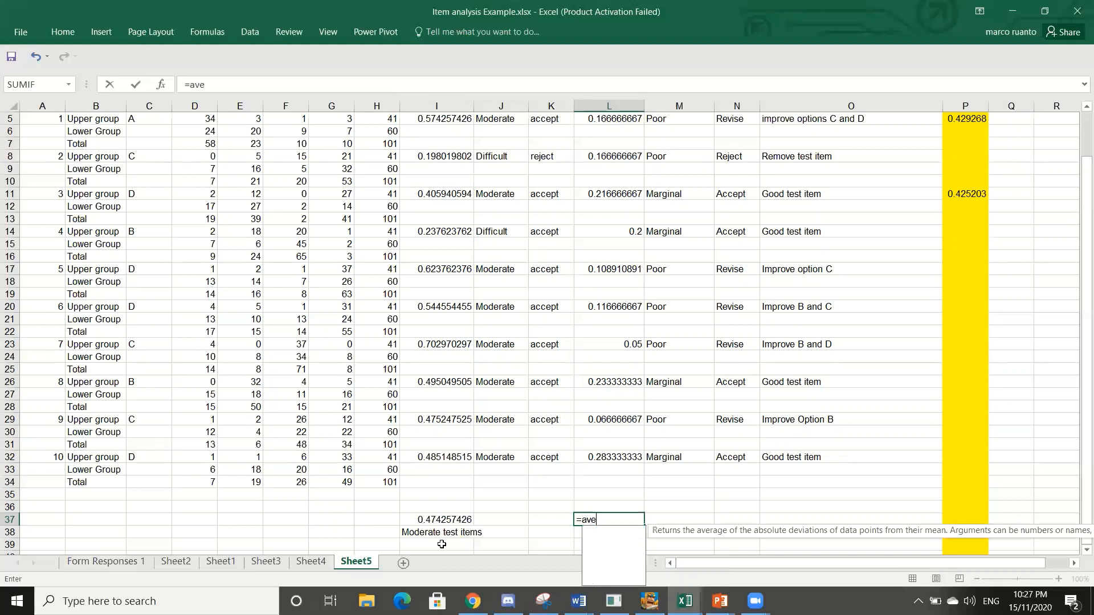
pyautogui.write('rage')
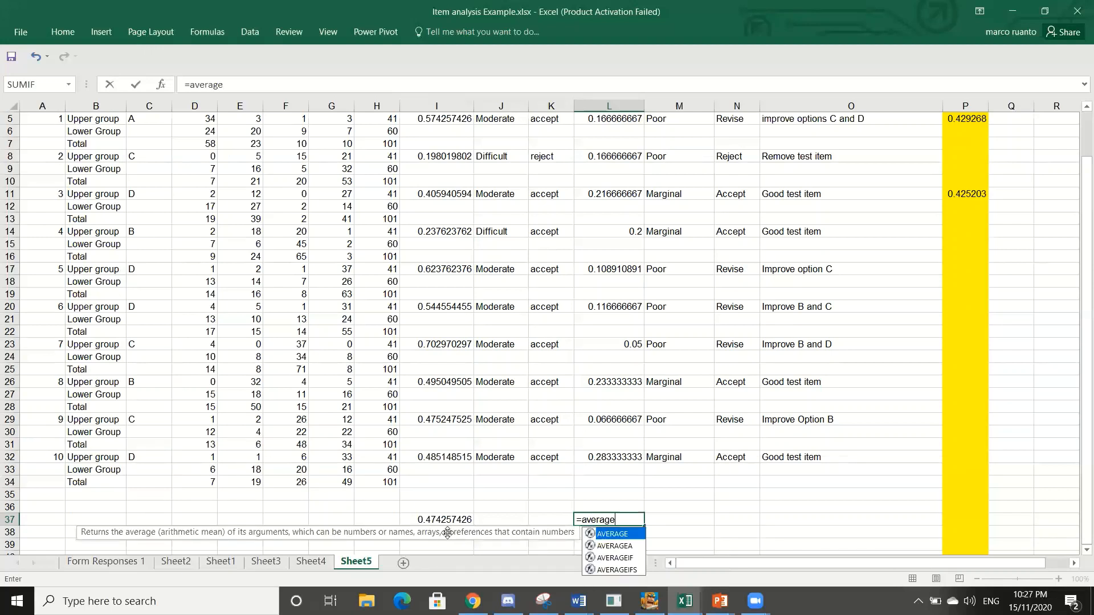
pyautogui.write('(')
pyautogui.click(613, 459)
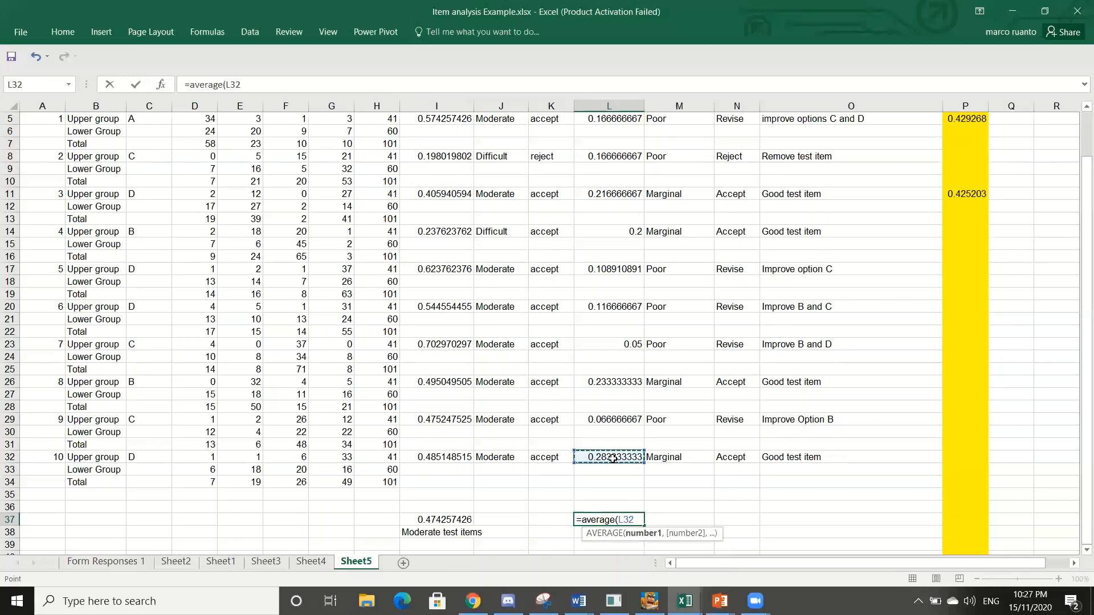
pyautogui.hotkey('shift', 'Up')
pyautogui.hotkey('shift', 'Up')
pyautogui.hotkey('shift', 'Up')
pyautogui.hotkey('shift', 'Up')
pyautogui.hotkey('shift', 'Up')
pyautogui.hotkey('shift', 'Up')
pyautogui.hotkey('shift', 'Up')
pyautogui.hotkey('shift', 'Up')
pyautogui.hotkey('shift', 'Up')
pyautogui.hotkey('shift', 'Up')
pyautogui.hotkey('shift', 'Up')
pyautogui.hotkey('shift', 'Up')
pyautogui.hotkey('shift', 'Up')
pyautogui.hotkey('shift', 'Up')
pyautogui.hotkey('shift', 'Up')
pyautogui.hotkey('shift', 'Up')
pyautogui.hotkey('shift', 'Up')
pyautogui.hotkey('shift', 'Up')
pyautogui.hotkey('shift', 'Up')
pyautogui.hotkey('shift', 'Up')
pyautogui.hotkey('shift', 'Up')
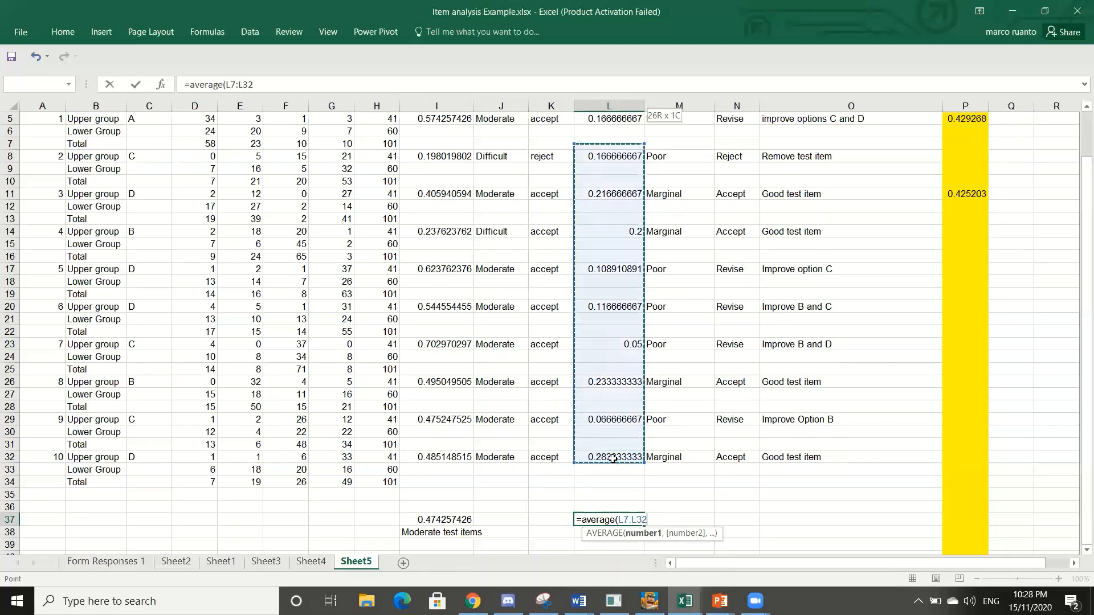
pyautogui.hotkey('shift', 'Down')
pyautogui.hotkey('shift', 'Down')
pyautogui.write(')')
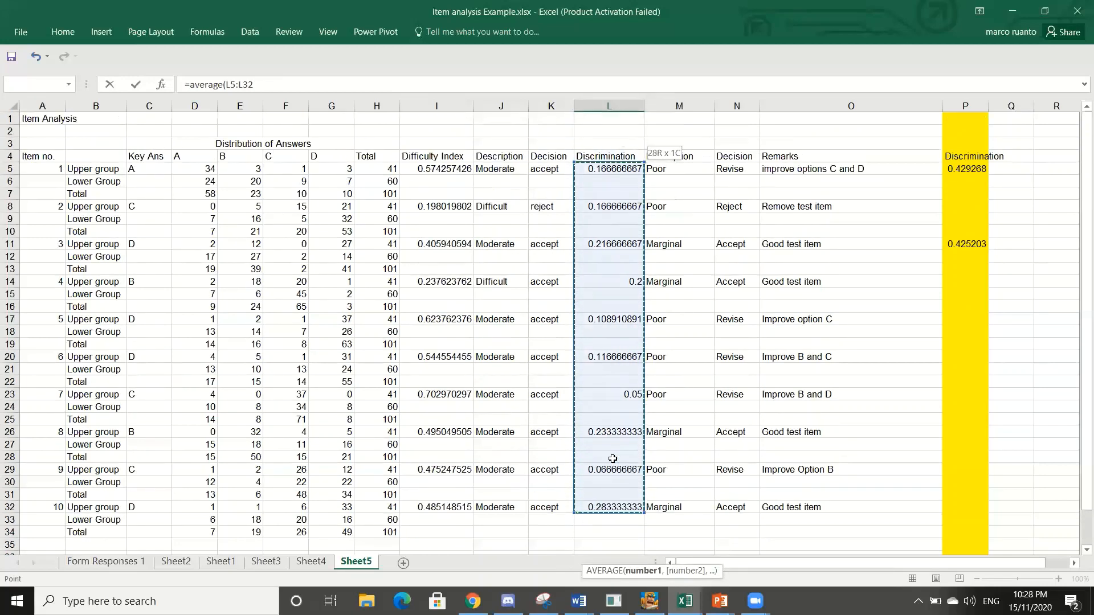
pyautogui.press('Return')
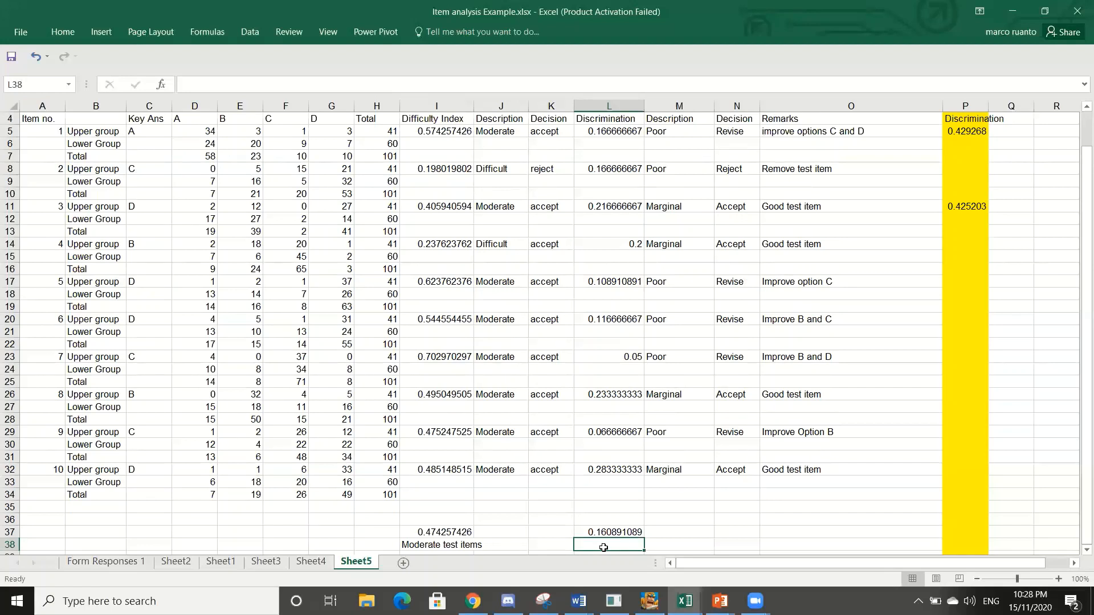
# - Label the average discrimination as "Poor Discrimination Index" in L38
pyautogui.write('Poo')
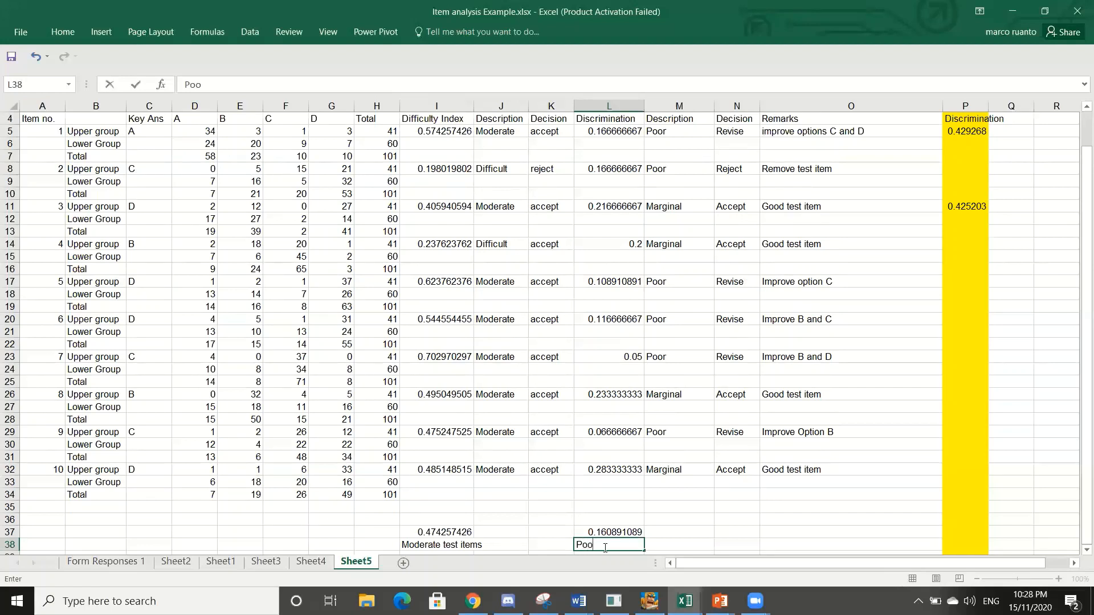
pyautogui.write('r Discrimination In')
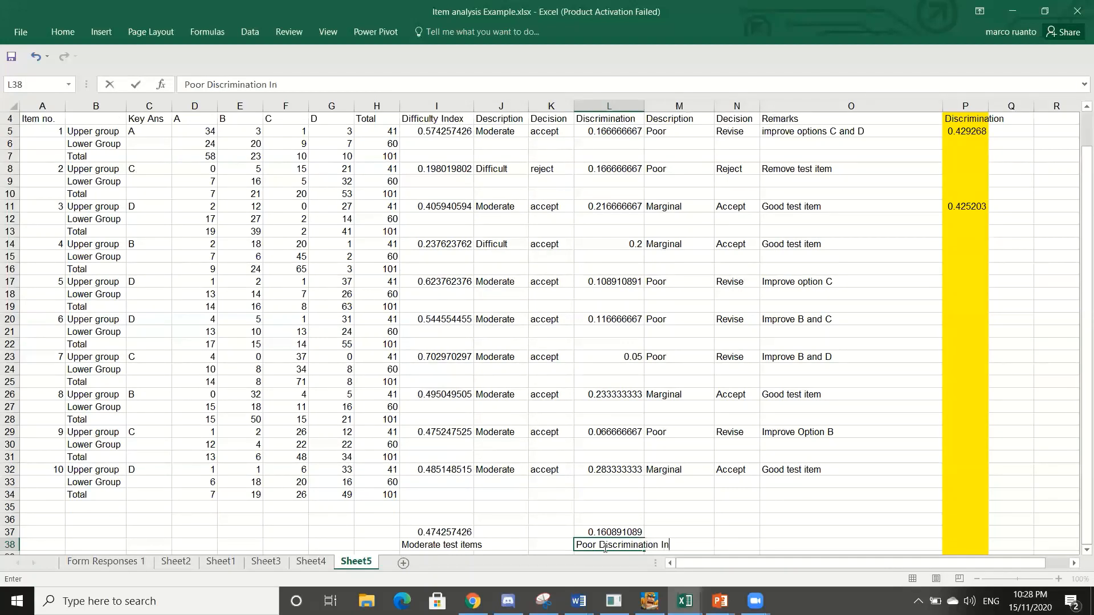
pyautogui.write('dex')
pyautogui.press('Return')
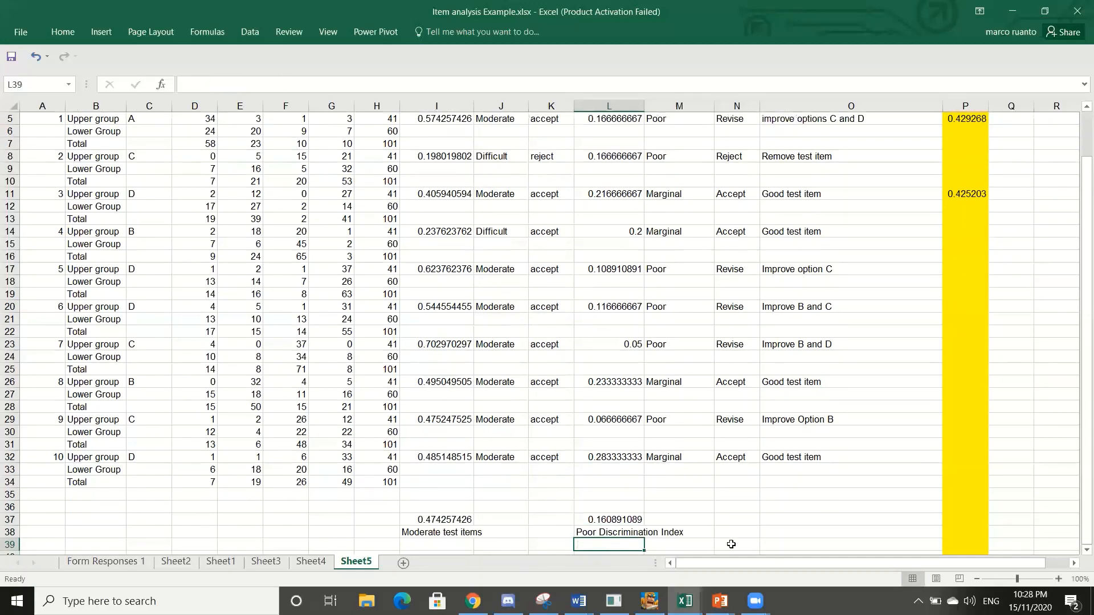
pyautogui.scroll(1, 858, 475)
pyautogui.scroll(-1, 858, 474)
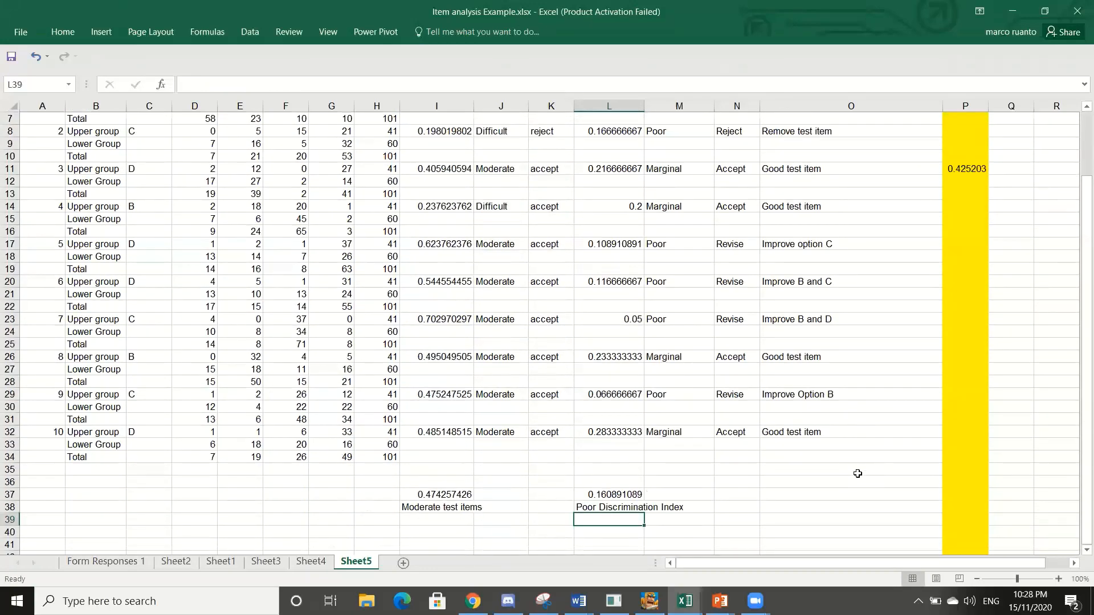
pyautogui.scroll(2, 858, 474)
pyautogui.scroll(-1, 858, 474)
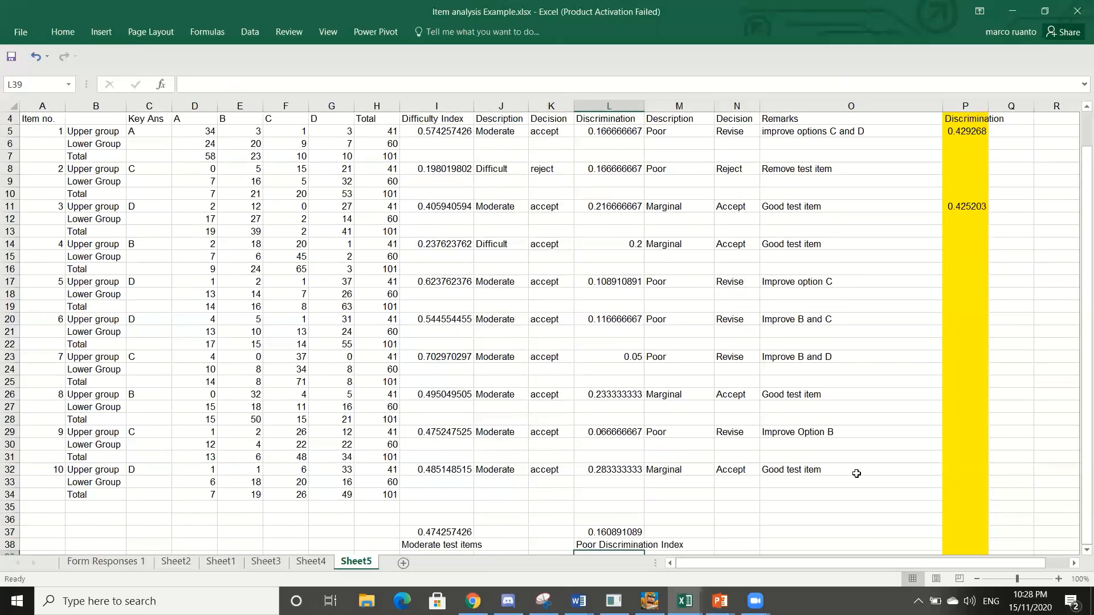